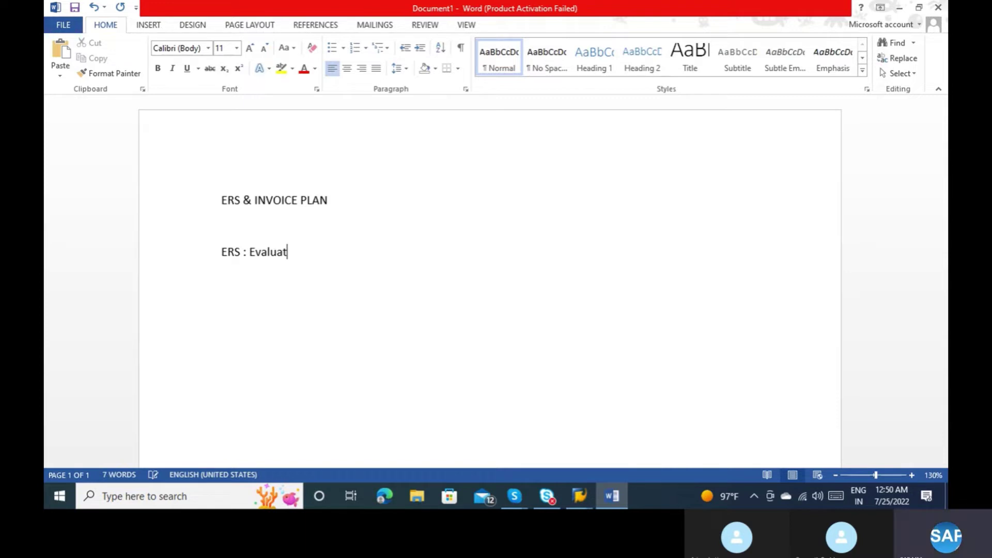
Complete the definition line under the heading so it reads "ERS : Evaluated Receipt settlement".
{"action": "type", "text": "ed Receipt settlement"}
{"action": "left_click", "coordinate": [801, 503]}
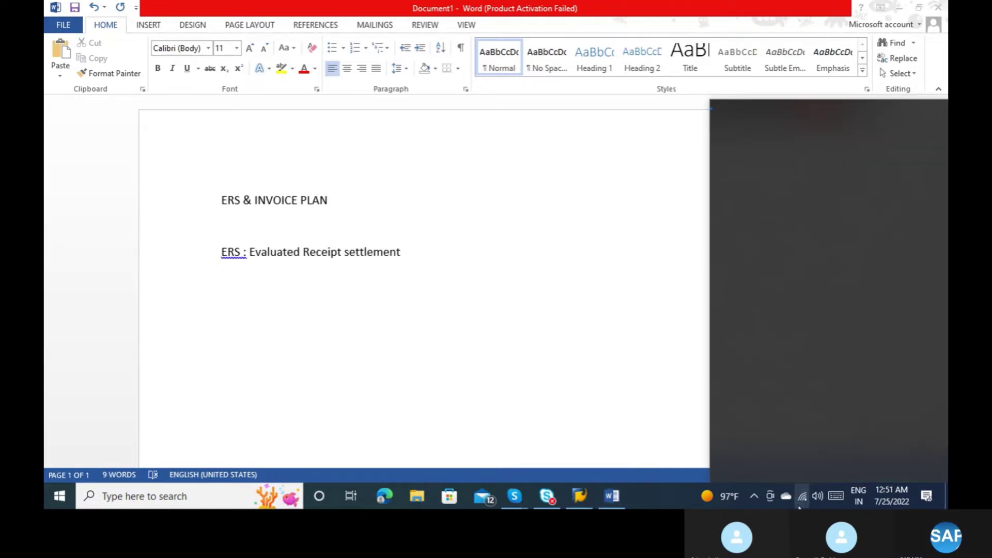
{"action": "left_click", "coordinate": [556, 366]}
Switch to the Skype group call window and check the ongoing call and its recording status.
{"action": "key", "text": "alt+Tab"}
{"action": "key", "text": "alt+shift+Tab"}
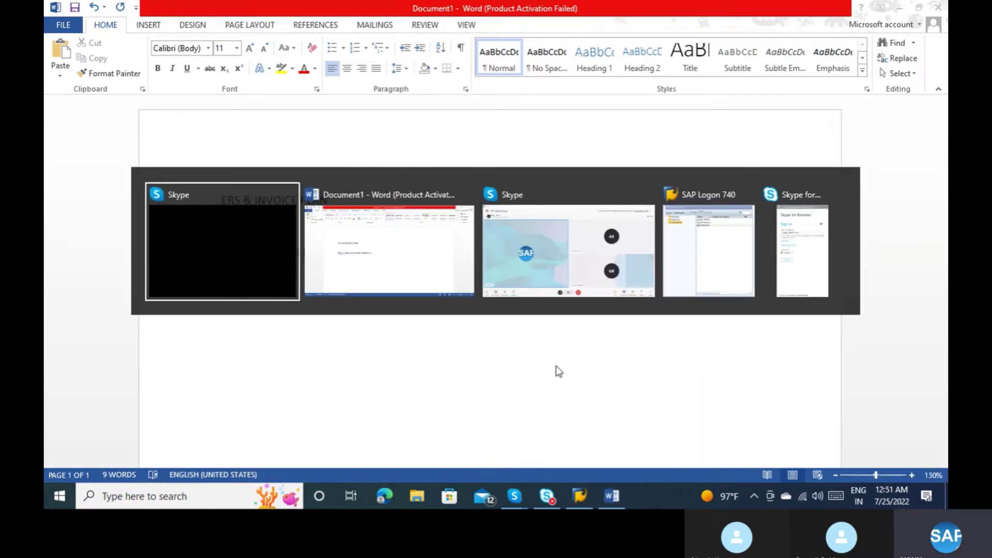
{"action": "mouse_move", "coordinate": [525, 497]}
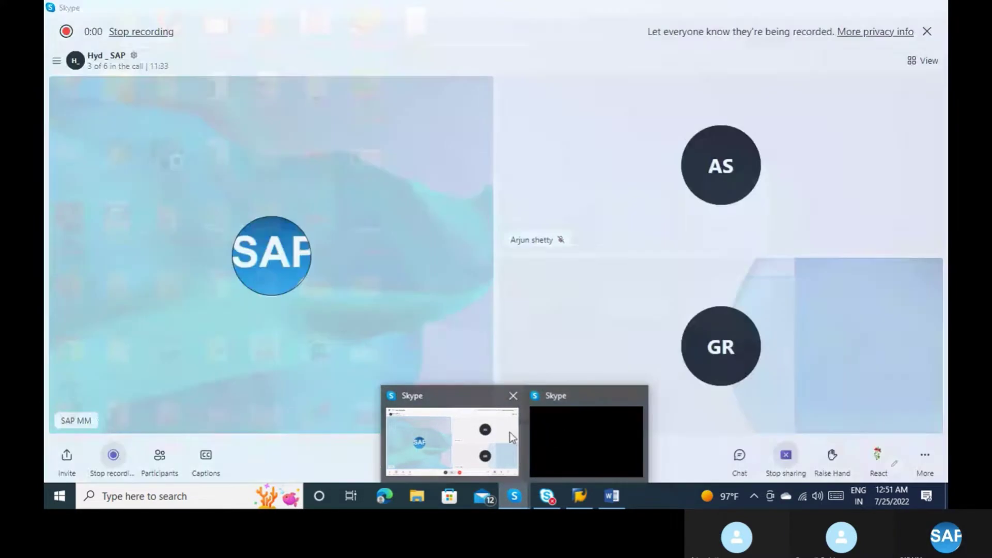
{"action": "left_click", "coordinate": [512, 437]}
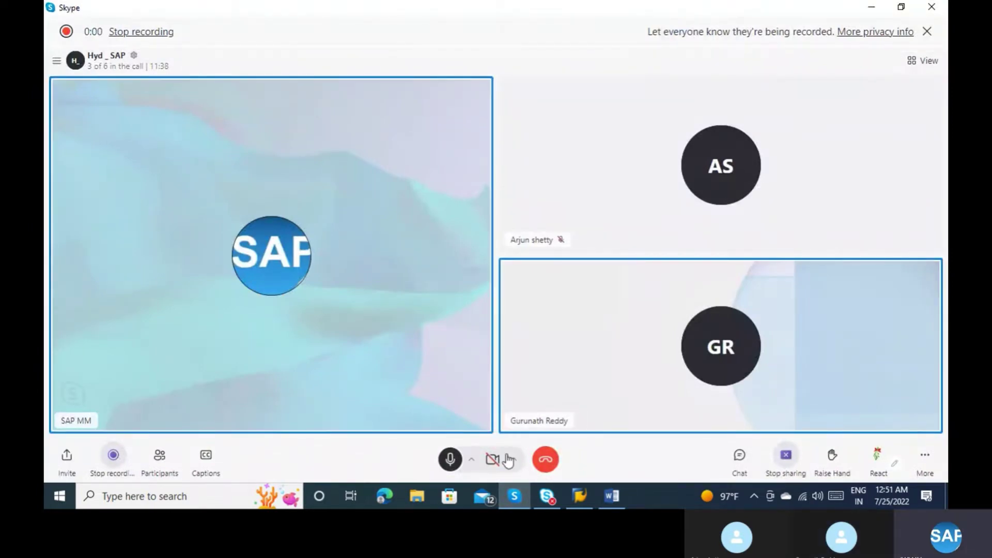
{"action": "left_click", "coordinate": [514, 496]}
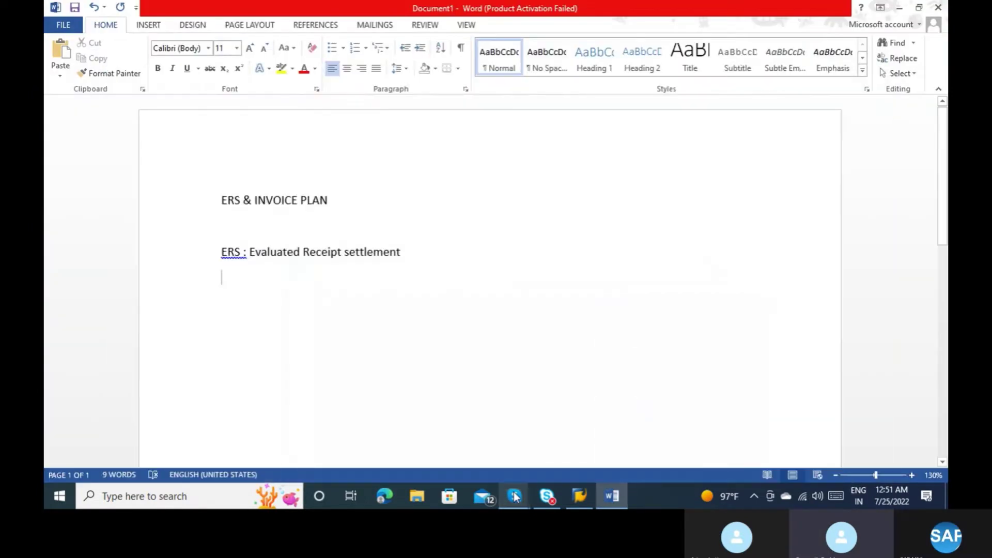
{"action": "mouse_move", "coordinate": [514, 496]}
{"action": "mouse_move", "coordinate": [597, 389]}
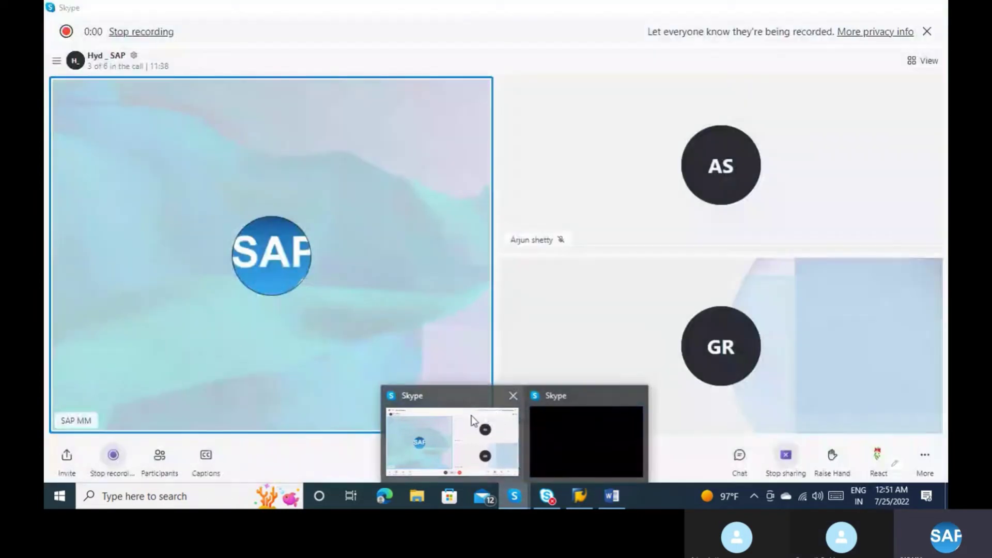
{"action": "left_click", "coordinate": [471, 416]}
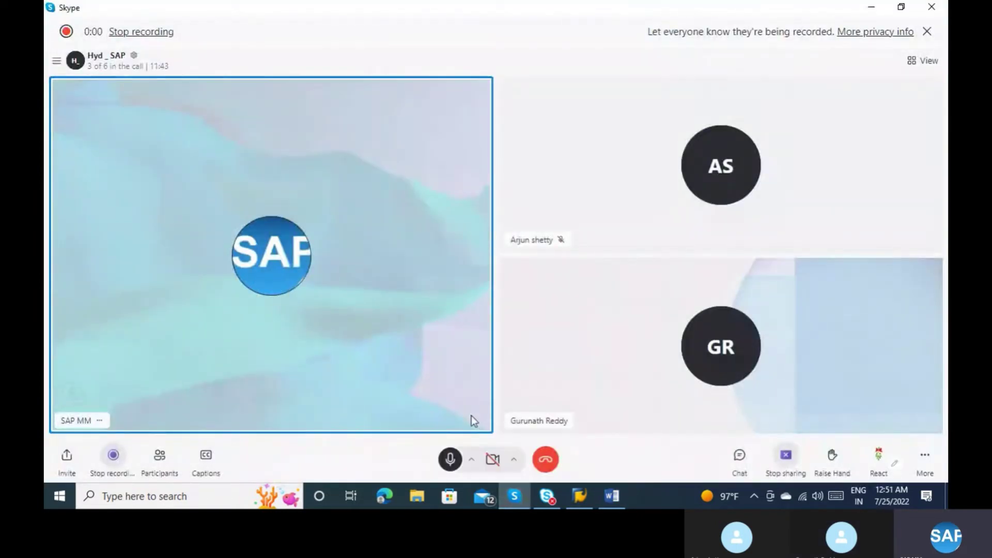
{"action": "left_click", "coordinate": [469, 419]}
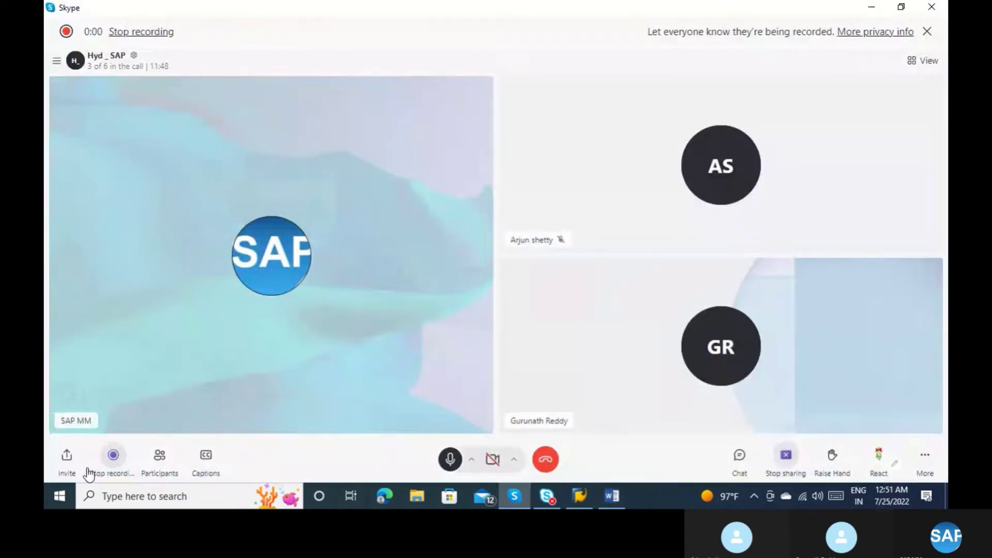
{"action": "left_click", "coordinate": [87, 469]}
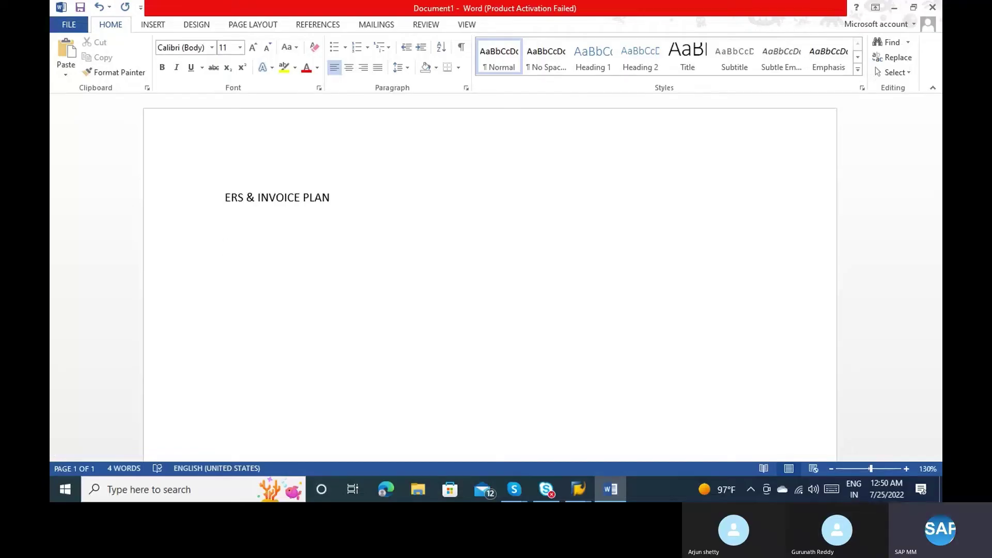
Write the line "ERS : Evaluated Receipt settlement" below the heading "ERS & INVOICE PLAN".
{"action": "type", "text": "ERS : Evaljuat"}
{"action": "key", "text": "BackSpace"}
{"action": "key", "text": "BackSpace"}
{"action": "key", "text": "BackSpace"}
{"action": "key", "text": "BackSpace"}
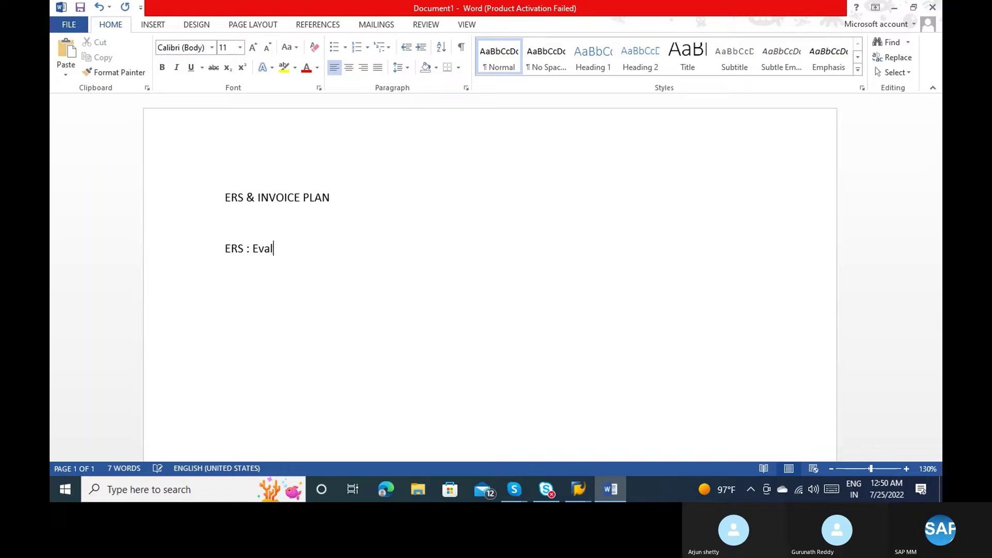
{"action": "type", "text": "uatd"}
{"action": "key", "text": "BackSpace"}
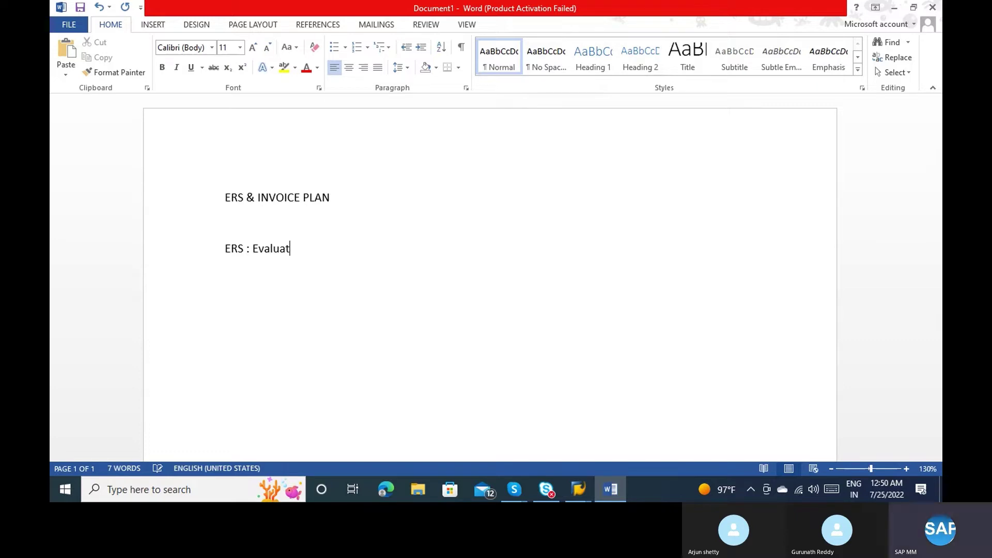
{"action": "type", "text": "ed Receipt settlement"}
Check the network connection and inspect the group call and its recording controls in Skype.
{"action": "left_click", "coordinate": [798, 497]}
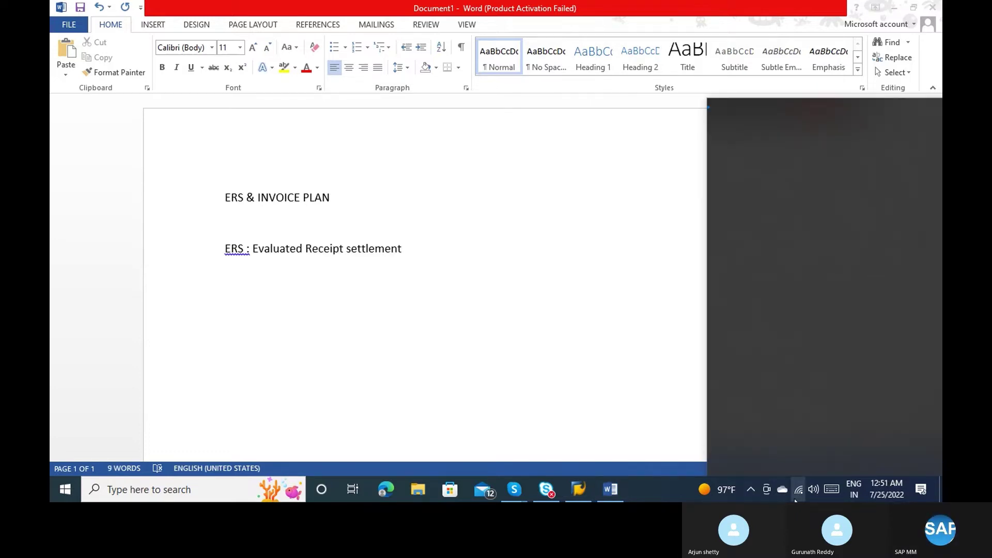
{"action": "key", "text": "alt+Tab"}
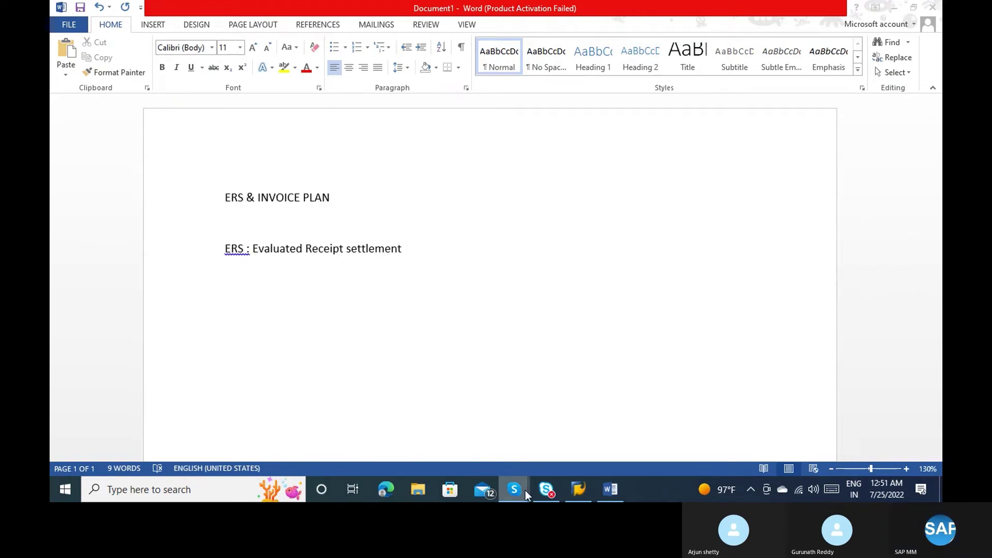
{"action": "mouse_move", "coordinate": [525, 491]}
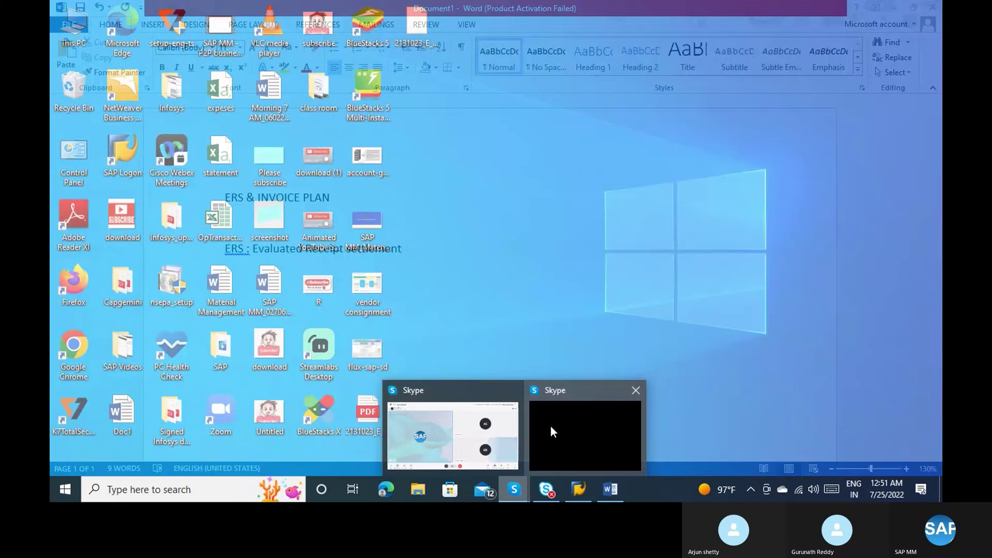
{"action": "left_click", "coordinate": [550, 426]}
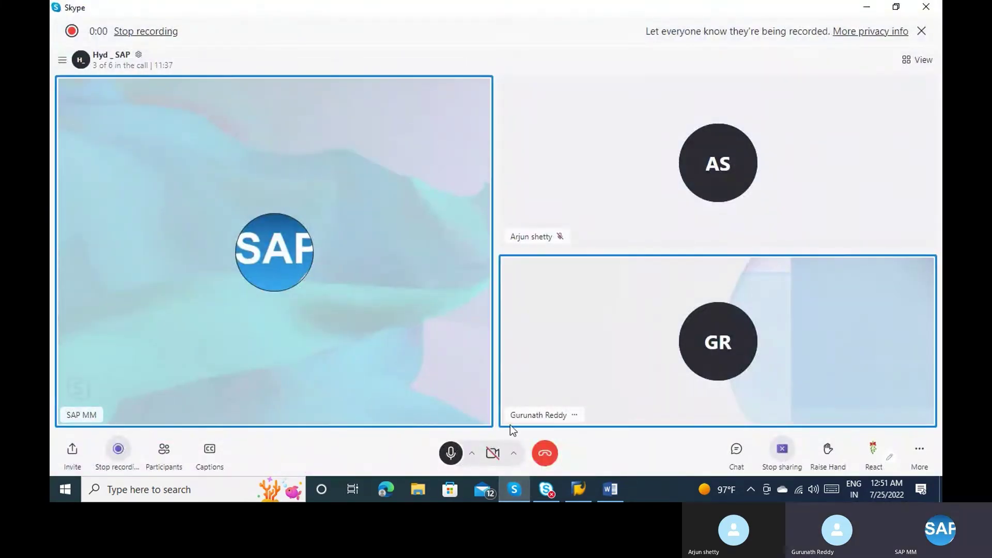
{"action": "left_click", "coordinate": [514, 489]}
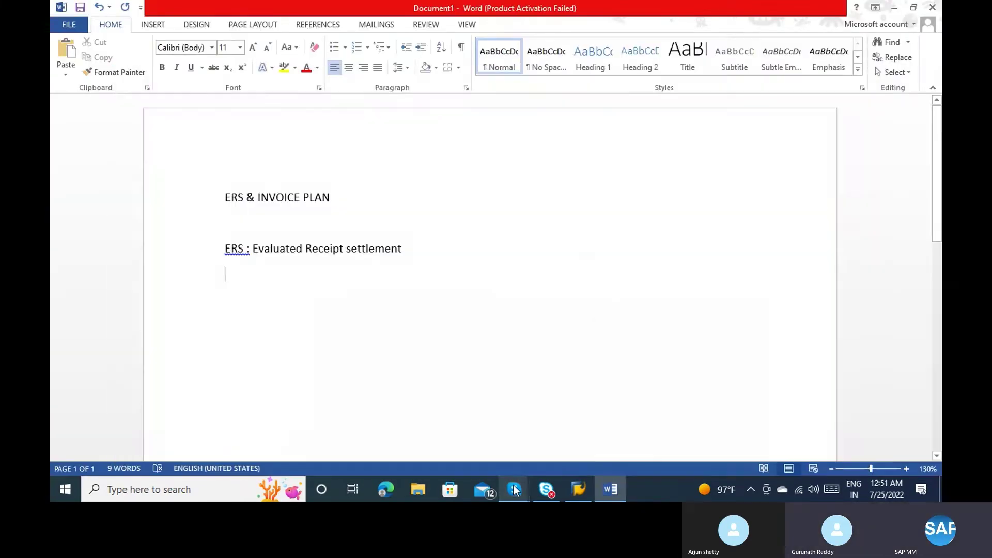
{"action": "mouse_move", "coordinate": [514, 489]}
{"action": "mouse_move", "coordinate": [596, 378]}
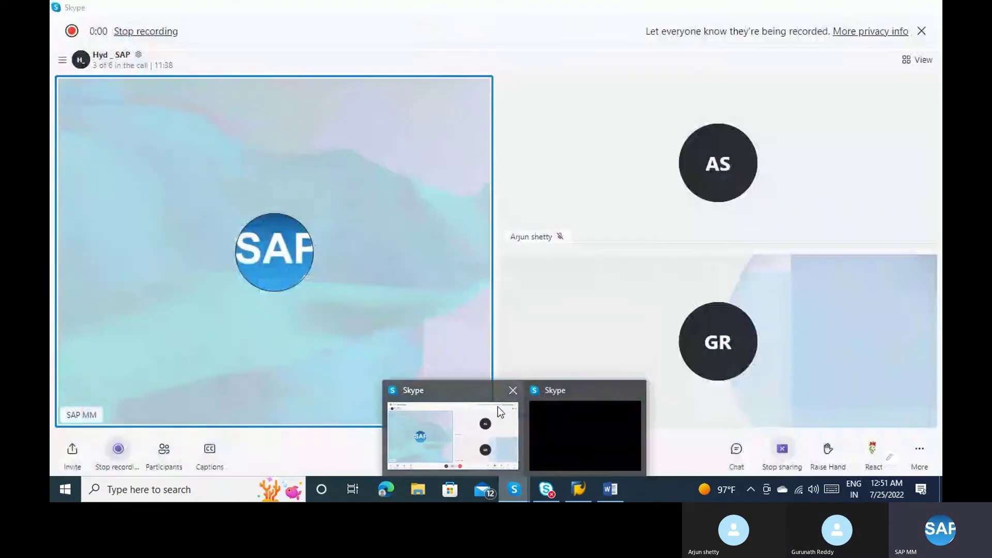
{"action": "left_click", "coordinate": [471, 410]}
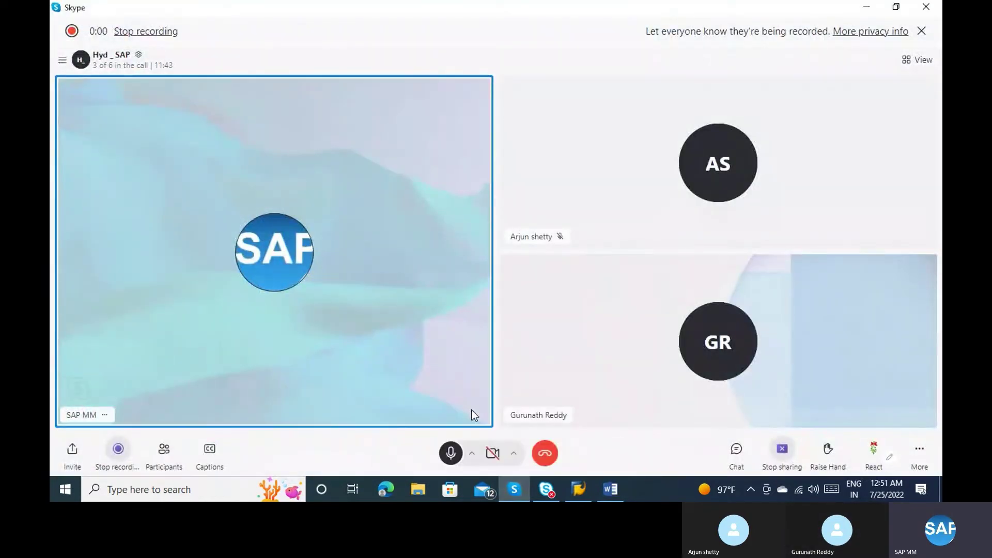
{"action": "mouse_move", "coordinate": [514, 489]}
{"action": "left_click", "coordinate": [468, 413]}
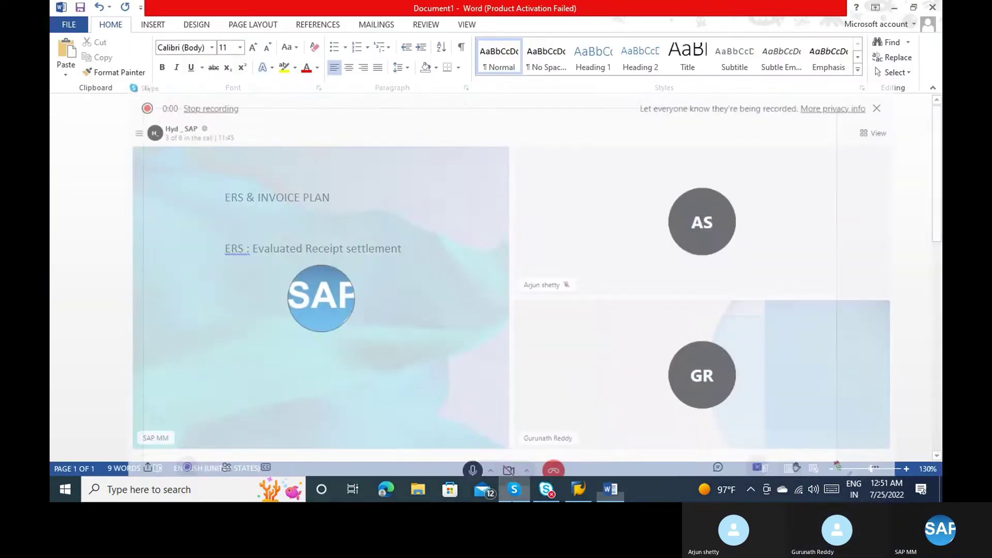
{"action": "left_click", "coordinate": [468, 414]}
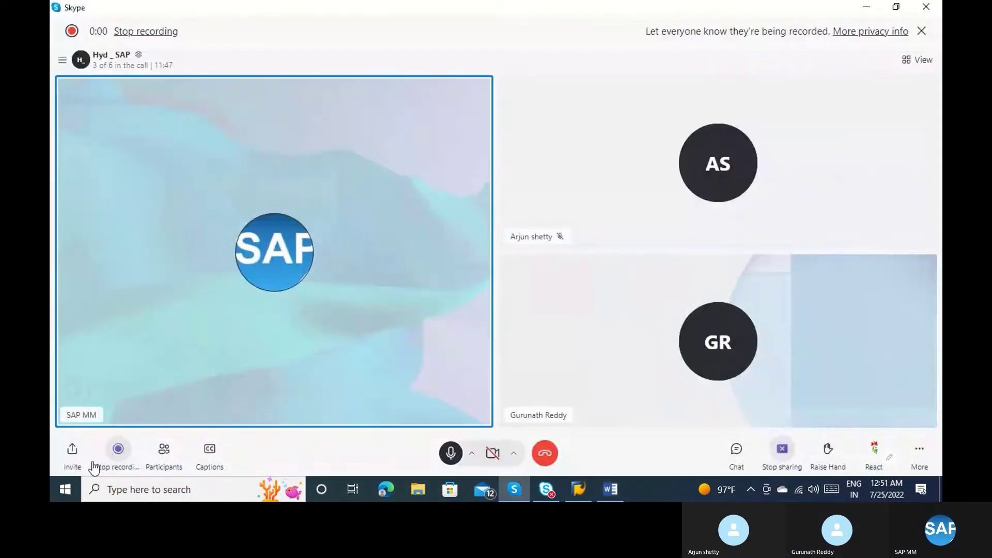
{"action": "left_click", "coordinate": [72, 449]}
{"action": "left_click", "coordinate": [120, 451]}
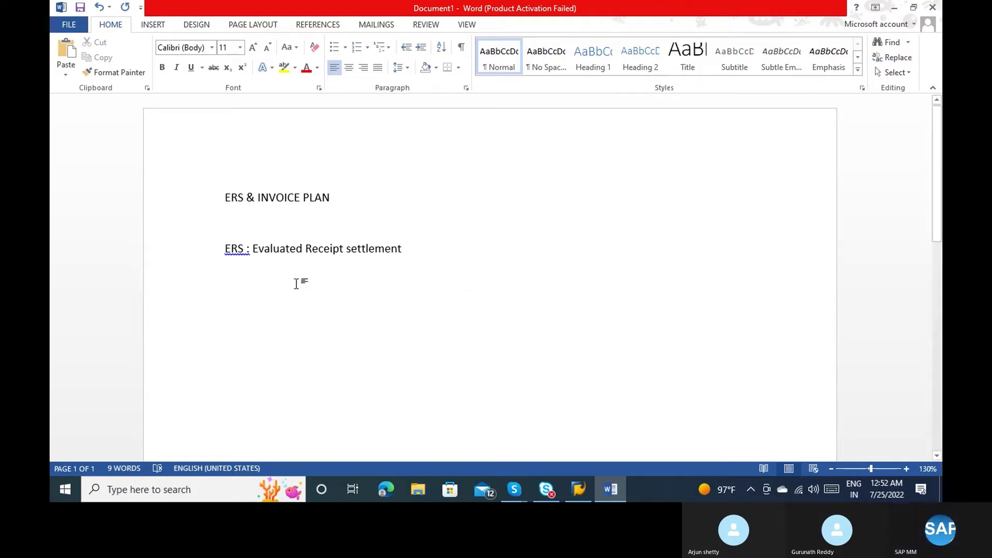
Apply the suggested grammar correction "ERS:" in the definition line and start a new line below it.
{"action": "right_click", "coordinate": [244, 250]}
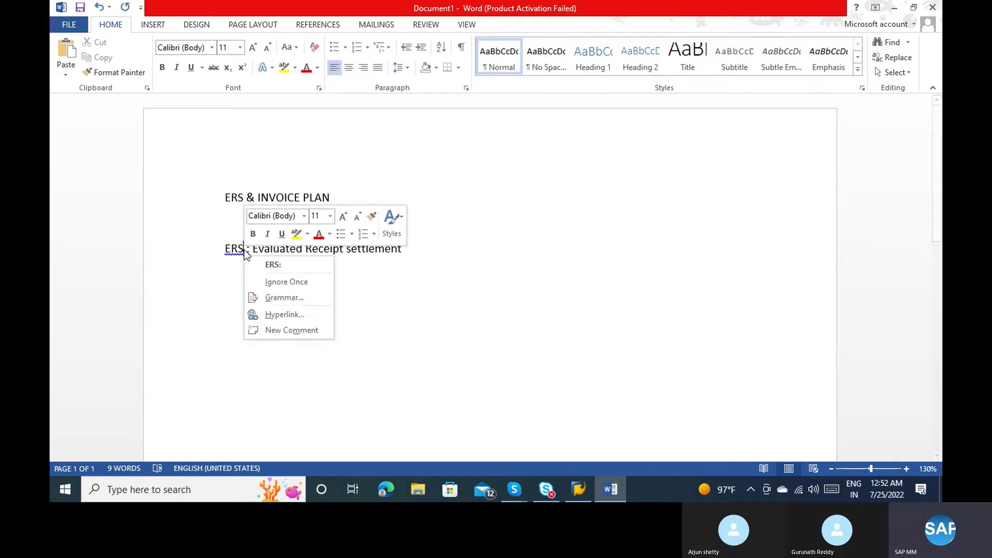
{"action": "left_click", "coordinate": [265, 262]}
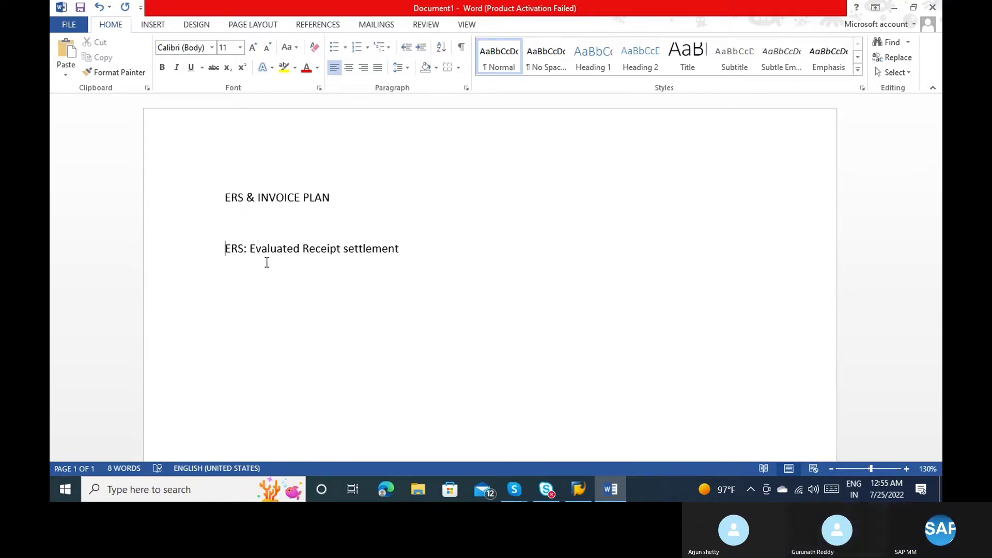
{"action": "left_click", "coordinate": [430, 242]}
{"action": "key", "text": "Return"}
{"action": "key", "text": "Return"}
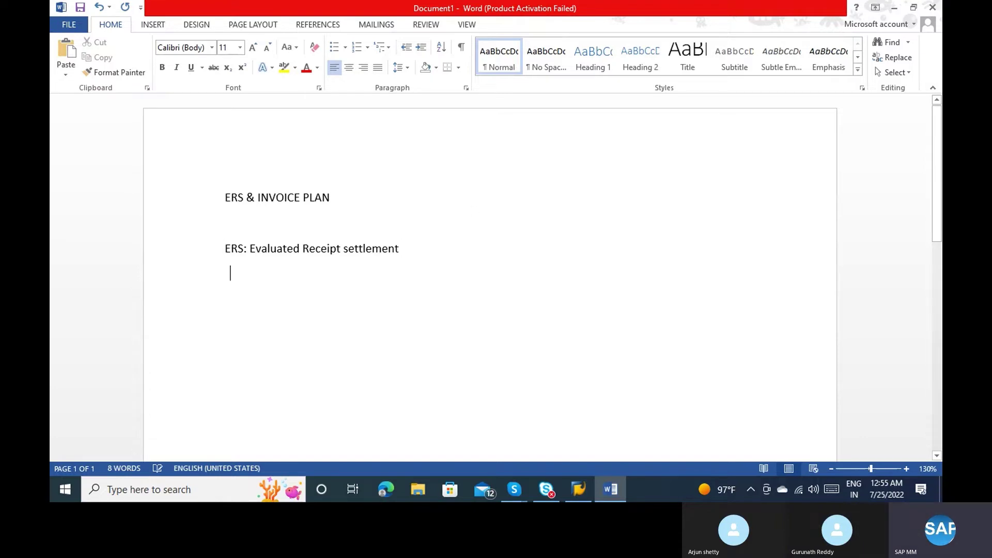
{"action": "key", "text": "BackSpace"}
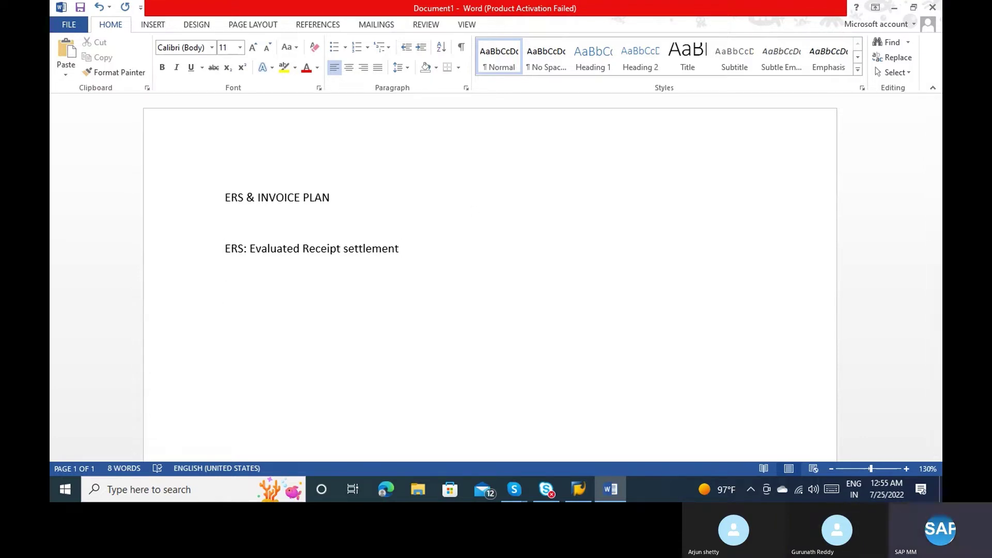
{"action": "type", "text": "We wo"}
{"action": "key", "text": "BackSpace"}
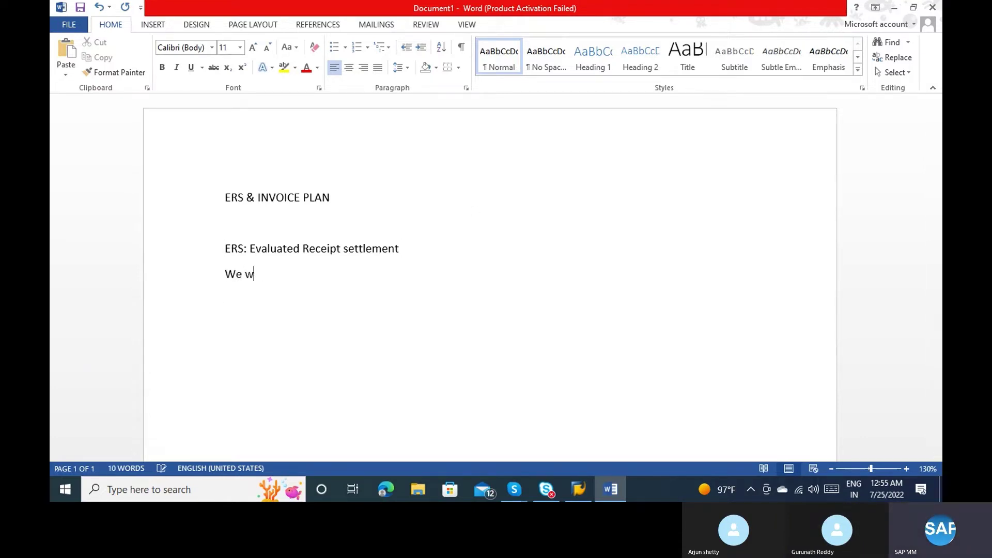
{"action": "type", "text": "ill l"}
{"action": "key", "text": "BackSpace"}
{"action": "key", "text": "BackSpace"}
{"action": "key", "text": "BackSpace"}
{"action": "key", "text": "BackSpace"}
{"action": "key", "text": "BackSpace"}
{"action": "key", "text": "BackSpace"}
{"action": "key", "text": "BackSpace"}
{"action": "key", "text": "BackSpace"}
{"action": "key", "text": "BackSpace"}
Write "Invoices settled automatically once GR completed – back ground Job," on the line below the ERS definition.
{"action": "type", "text": "Invo"}
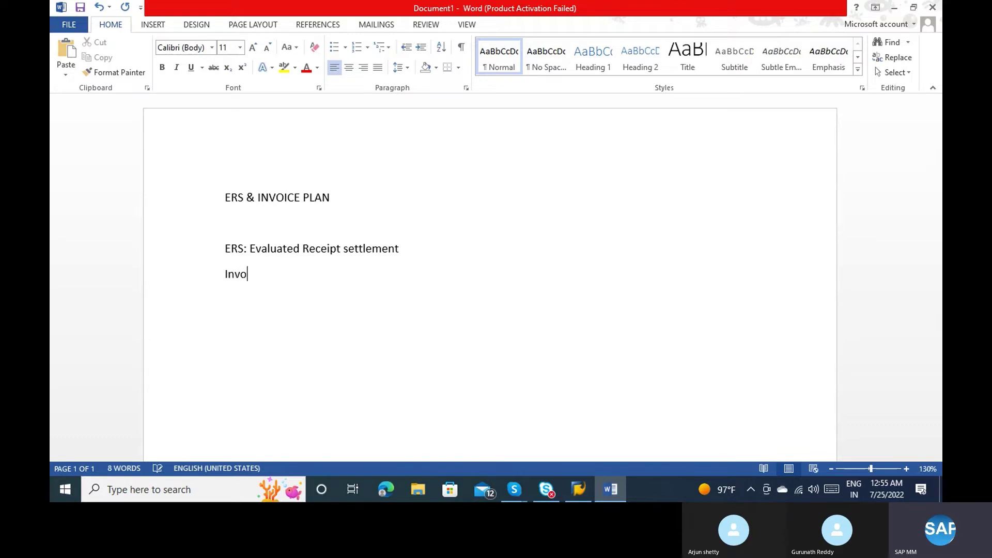
{"action": "type", "text": "ices settl"}
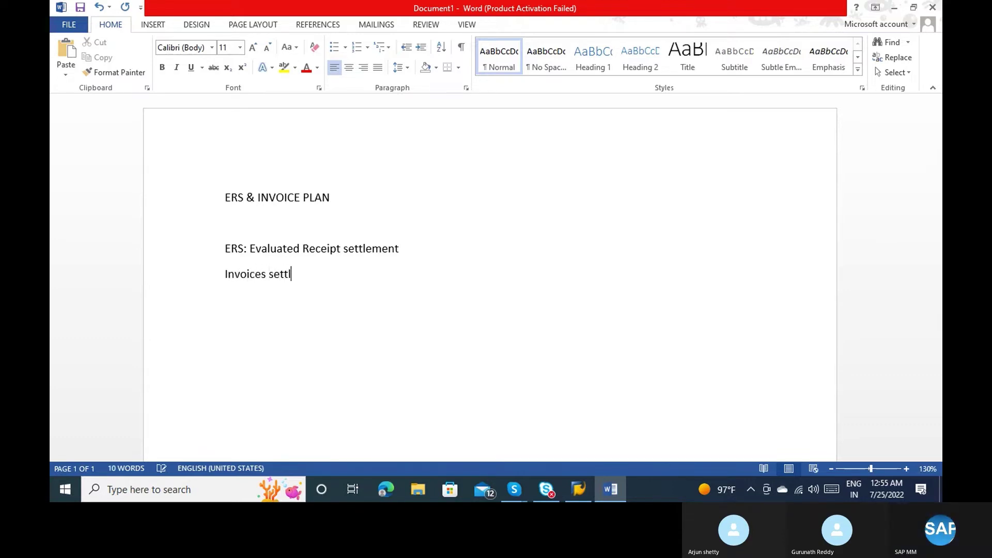
{"action": "type", "text": "ed a"}
{"action": "key", "text": "BackSpace"}
{"action": "type", "text": "automatically "}
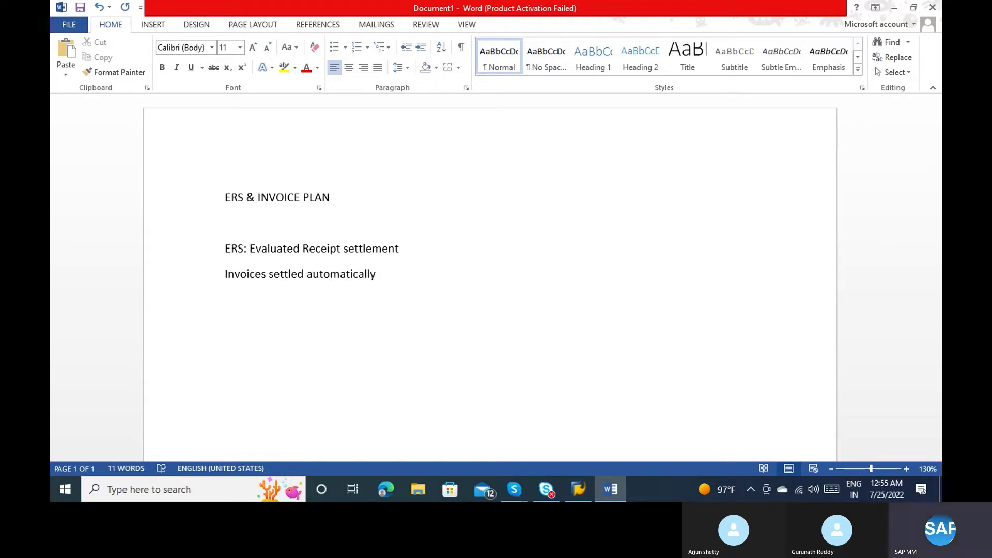
{"action": "type", "text": "once GR comple"}
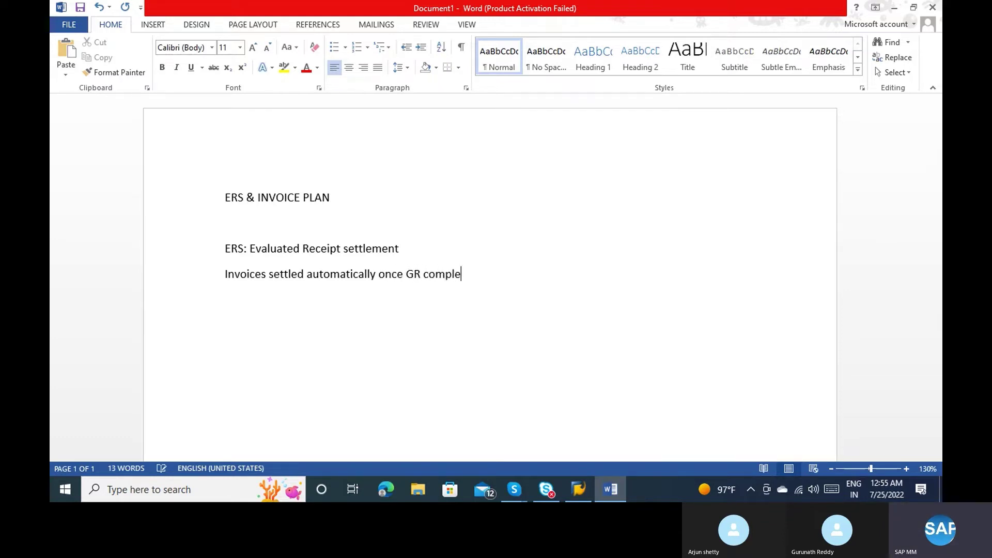
{"action": "type", "text": "ted - back grou"}
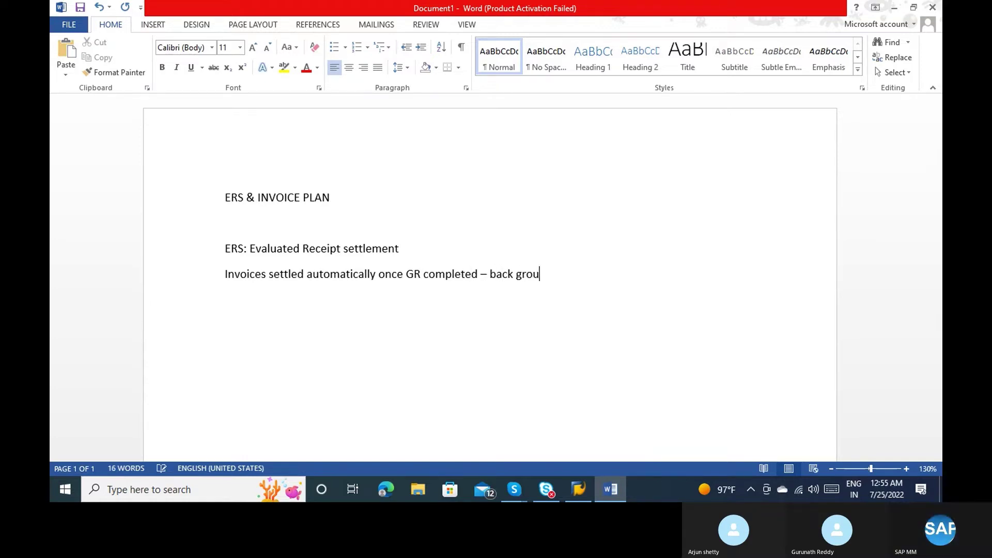
{"action": "type", "text": "nd Job, "}
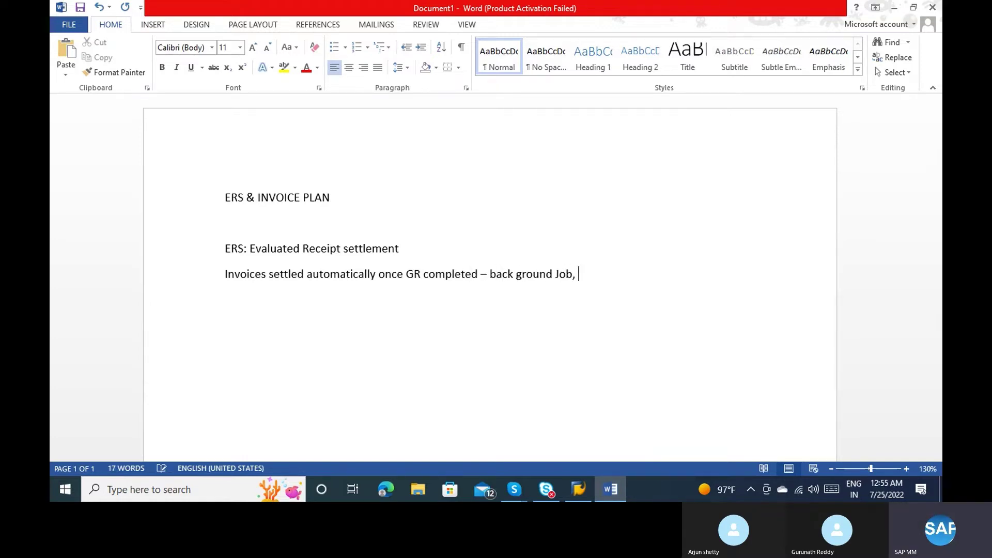
{"action": "type", "text": "manually"}
{"action": "key", "text": "BackSpace"}
{"action": "key", "text": "BackSpace"}
{"action": "key", "text": "BackSpace"}
{"action": "key", "text": "BackSpace"}
{"action": "key", "text": "BackSpace"}
{"action": "key", "text": "BackSpace"}
{"action": "key", "text": "BackSpace"}
{"action": "key", "text": "BackSpace"}
{"action": "key", "text": "BackSpace"}
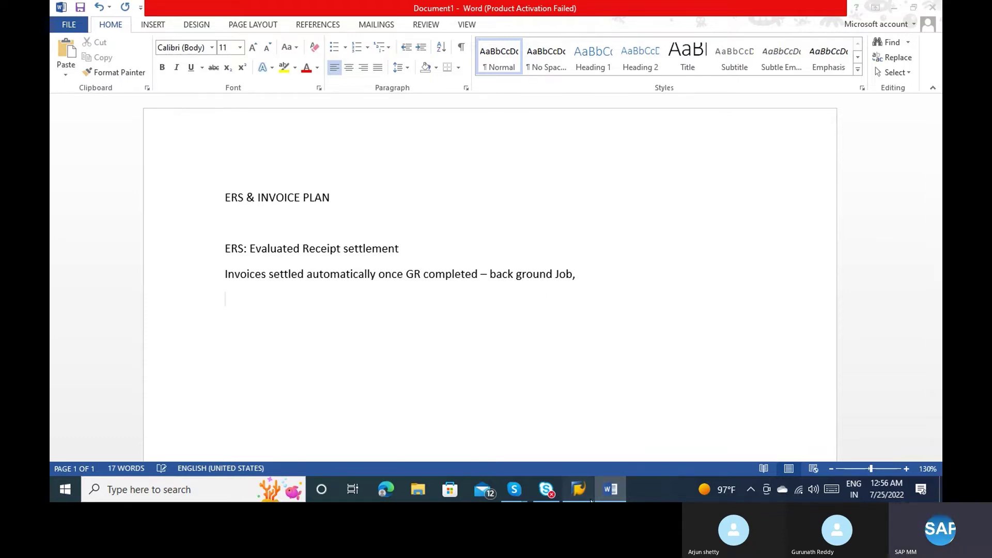
Switch to SAP Logon, enter the account password for client 800 and submit the logon.
{"action": "left_click", "coordinate": [589, 497]}
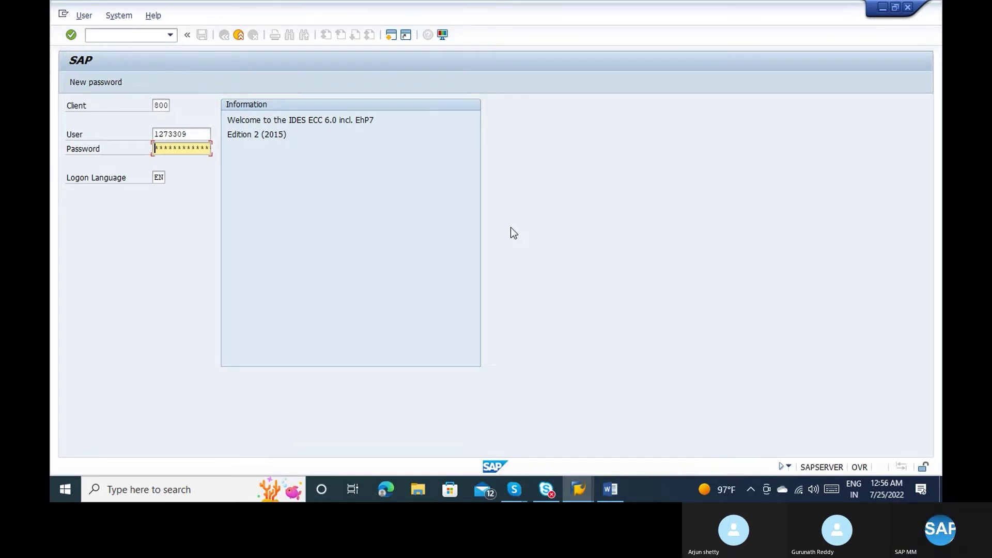
{"action": "key", "text": "Right"}
{"action": "key", "text": "Right"}
{"action": "key", "text": "Right"}
{"action": "key", "text": "Right"}
{"action": "key", "text": "Right"}
{"action": "key", "text": "Right"}
{"action": "key", "text": "Right"}
{"action": "key", "text": "Right"}
{"action": "key", "text": "Return"}
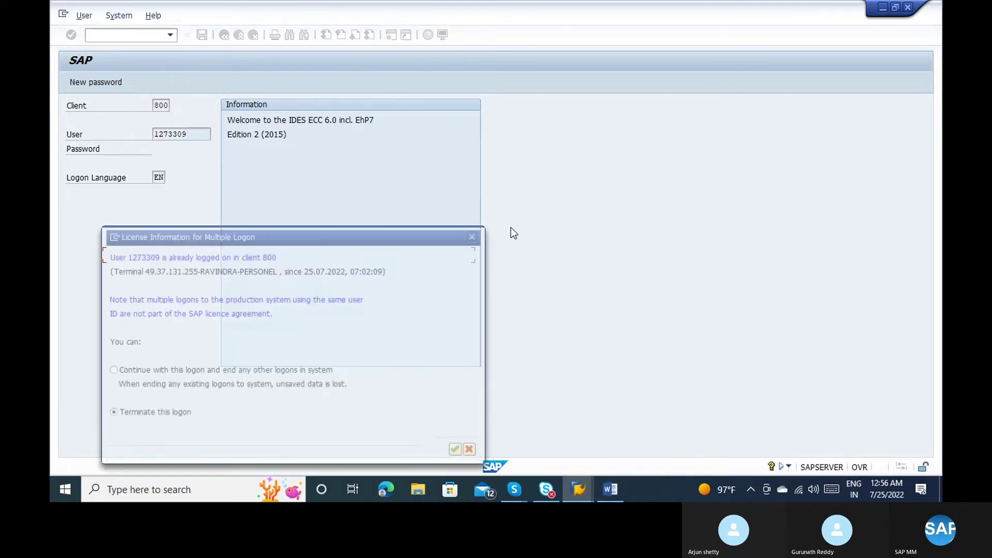
Continue with this logon, ending any other logons in the system, and open the Change Vendor transaction XK02.
{"action": "left_click", "coordinate": [265, 370]}
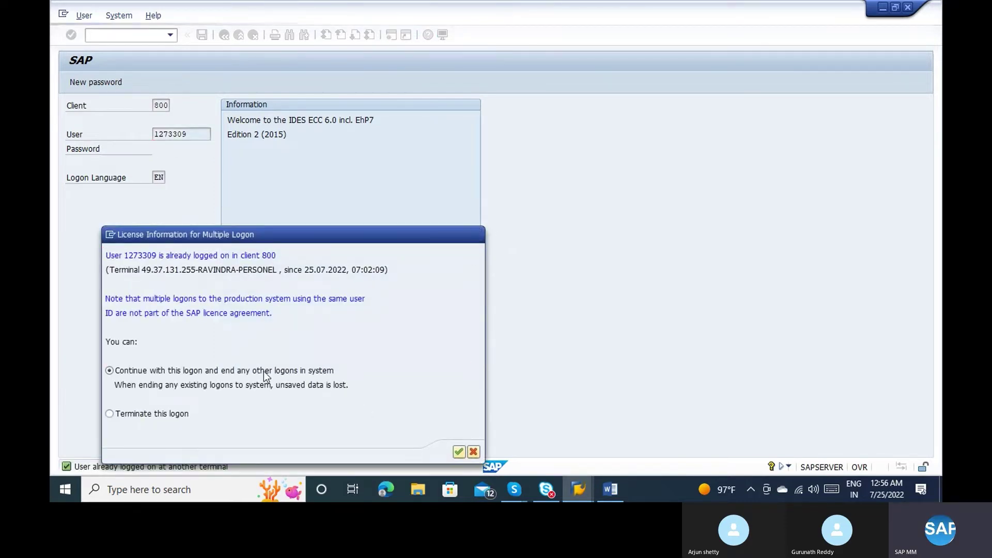
{"action": "key", "text": "Return"}
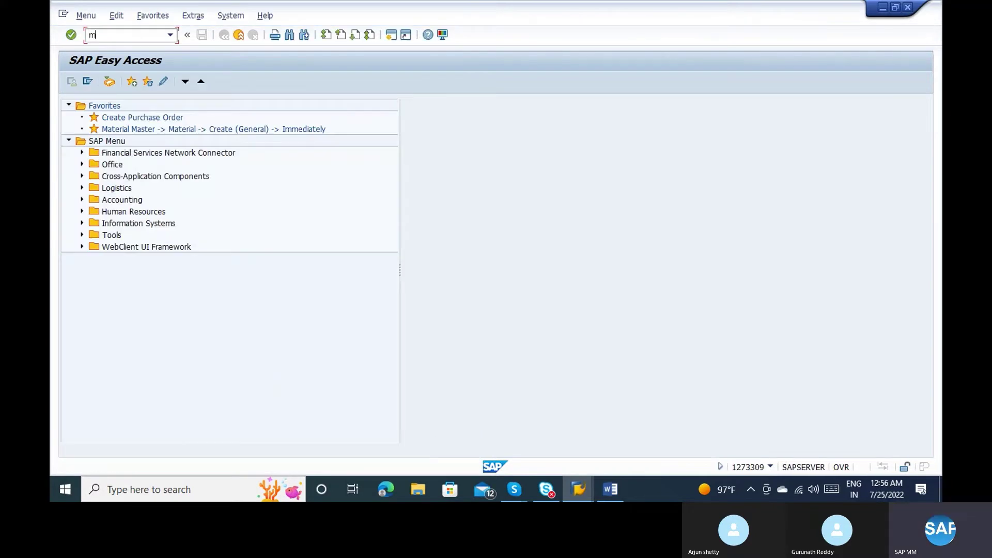
{"action": "type", "text": "xk02"}
{"action": "key", "text": "Return"}
Open the purchasing data of vendor 1000 for company code 1000 and purchasing organization 1000.
{"action": "type", "text": "1000"}
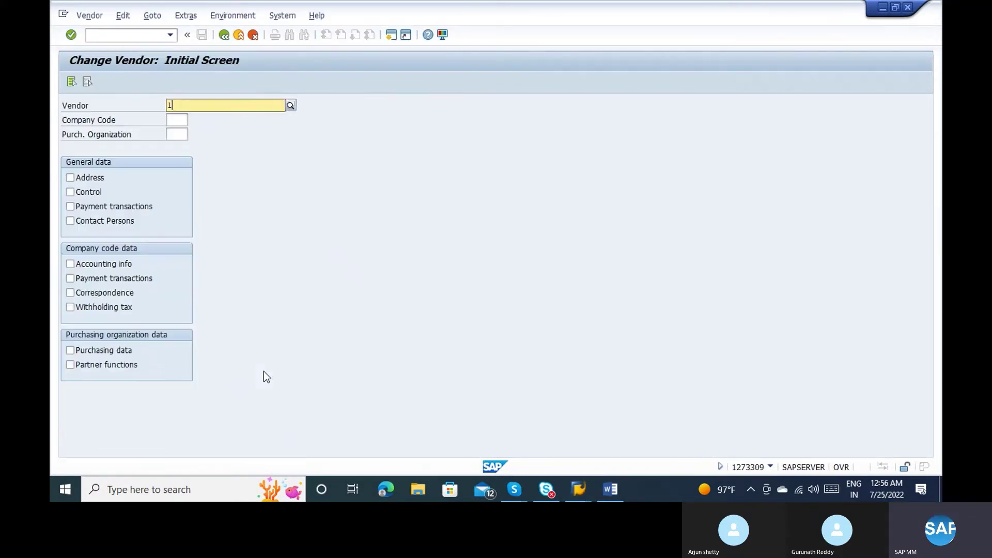
{"action": "key", "text": "Return"}
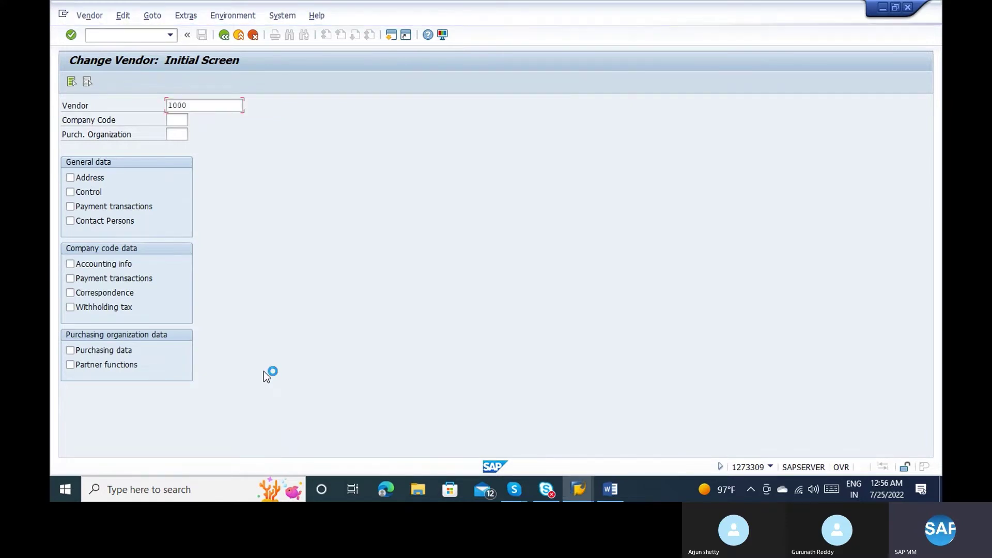
{"action": "key", "text": "Tab"}
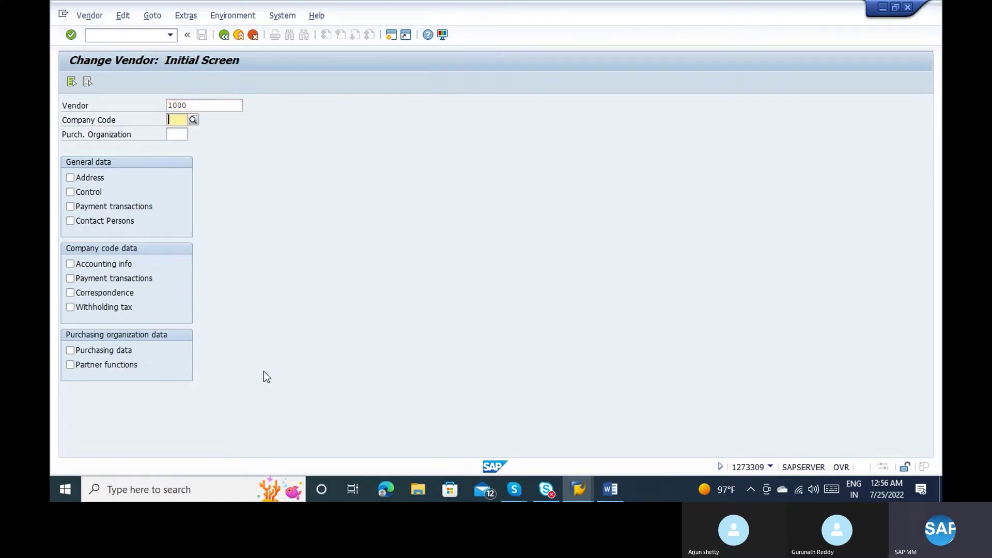
{"action": "type", "text": "1000"}
{"action": "key", "text": "Tab"}
{"action": "type", "text": "1000"}
{"action": "key", "text": "Tab"}
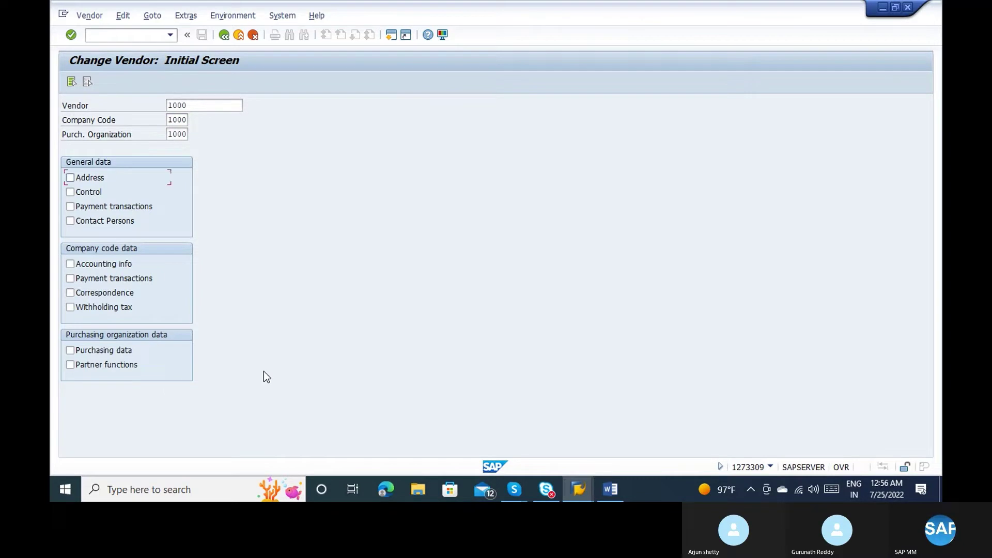
{"action": "left_click", "coordinate": [78, 352]}
{"action": "key", "text": "Return"}
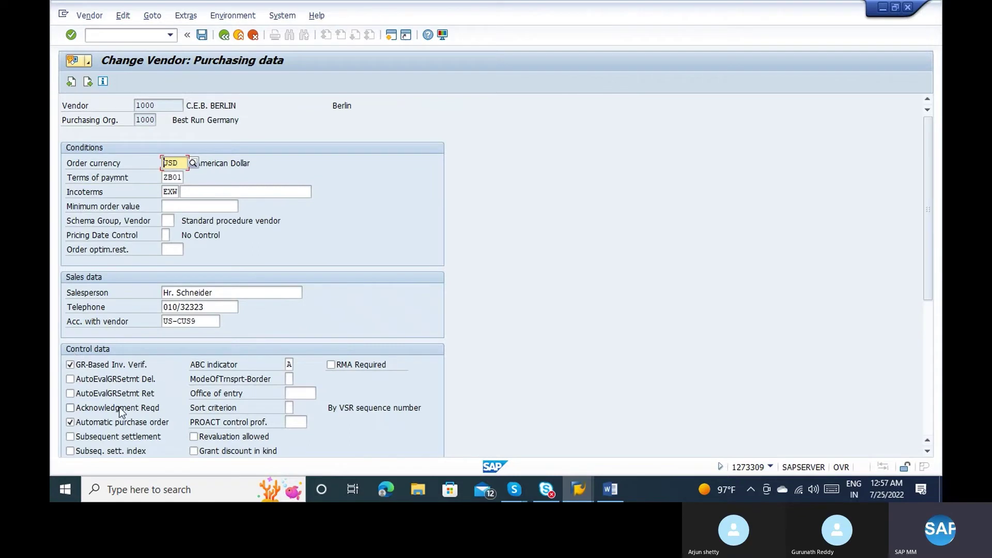
Enable AutoEvalGRSetmt Del. and AutoEvalGRSetmt Ret in the vendor's control data and save the vendor.
{"action": "left_click", "coordinate": [100, 384]}
{"action": "left_click", "coordinate": [108, 396]}
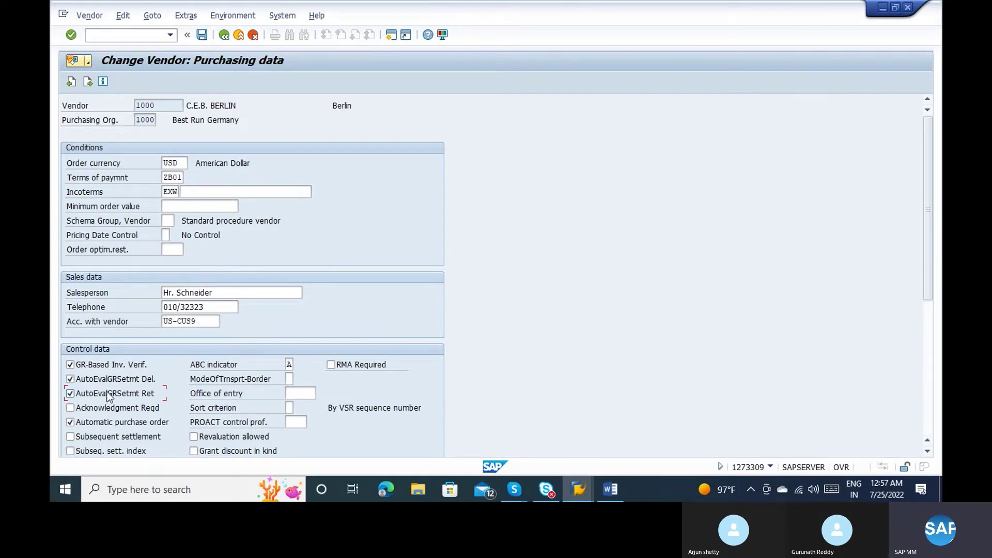
{"action": "left_click", "coordinate": [201, 34]}
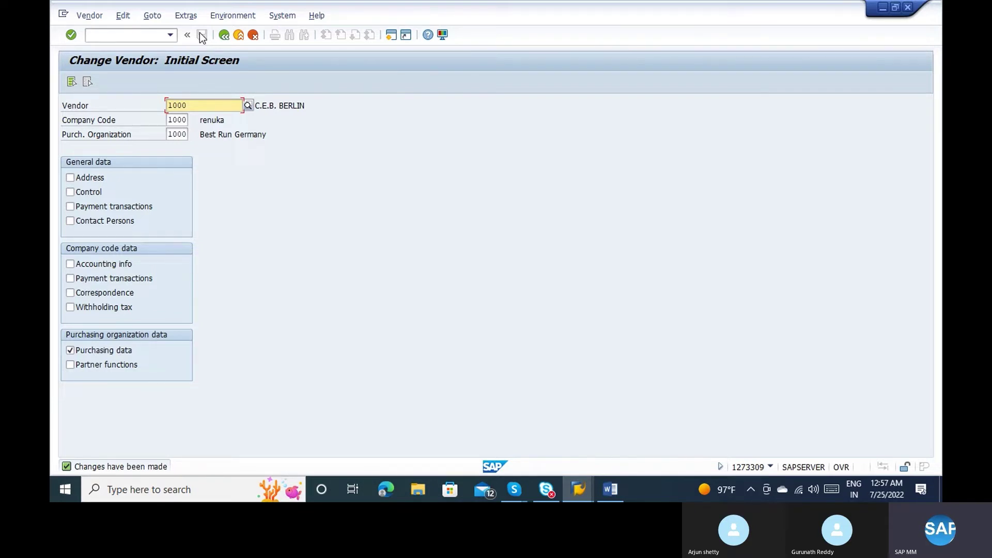
Open the Create Purchase Order transaction and enter vendor 1000 for a standard PO.
{"action": "left_click", "coordinate": [137, 34]}
{"action": "type", "text": "/nxk02"}
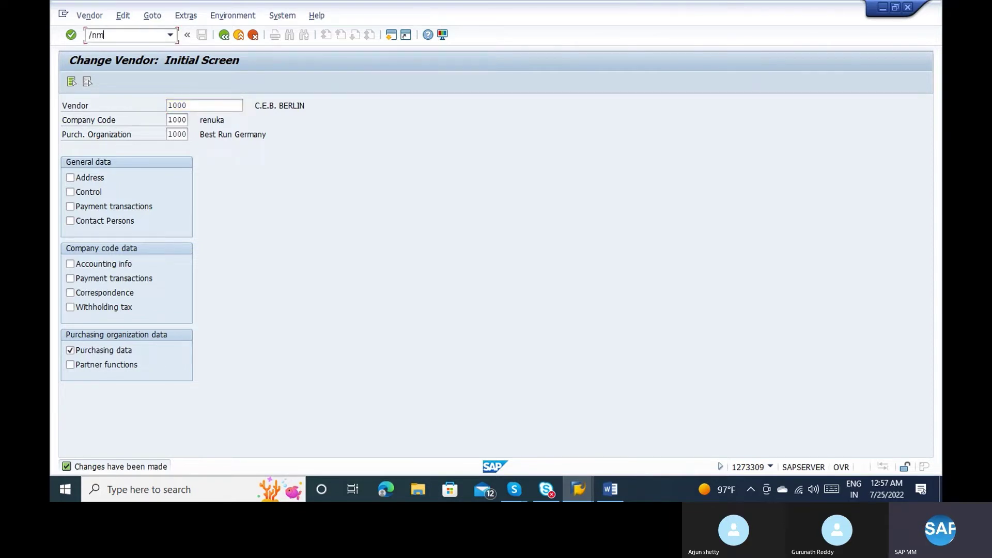
{"action": "key", "text": "Return"}
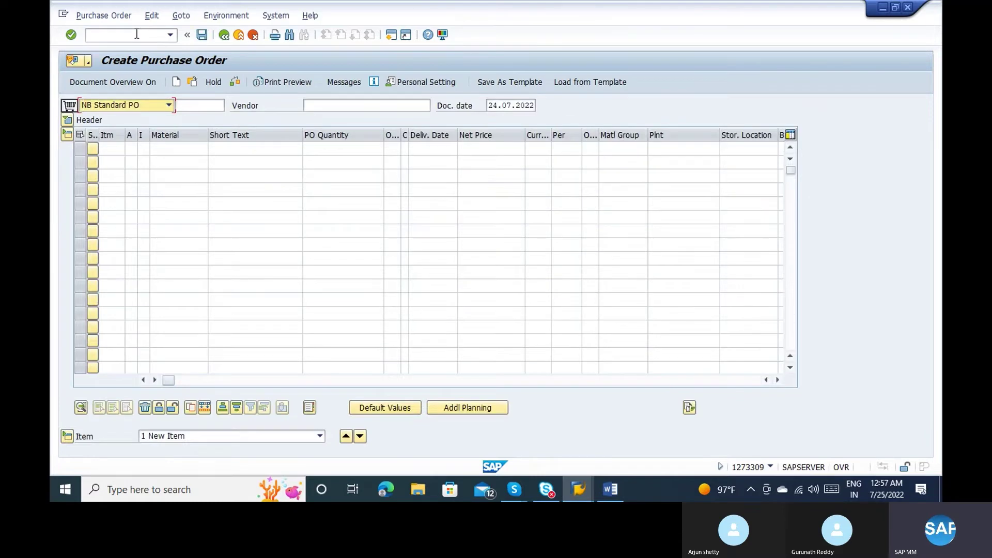
{"action": "left_click", "coordinate": [335, 105]}
{"action": "type", "text": "1000"}
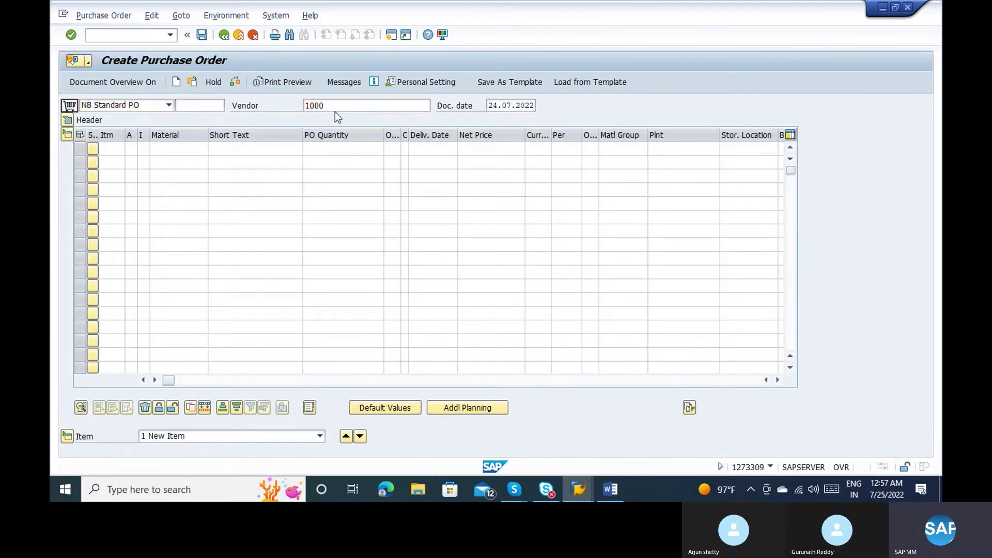
{"action": "key", "text": "Return"}
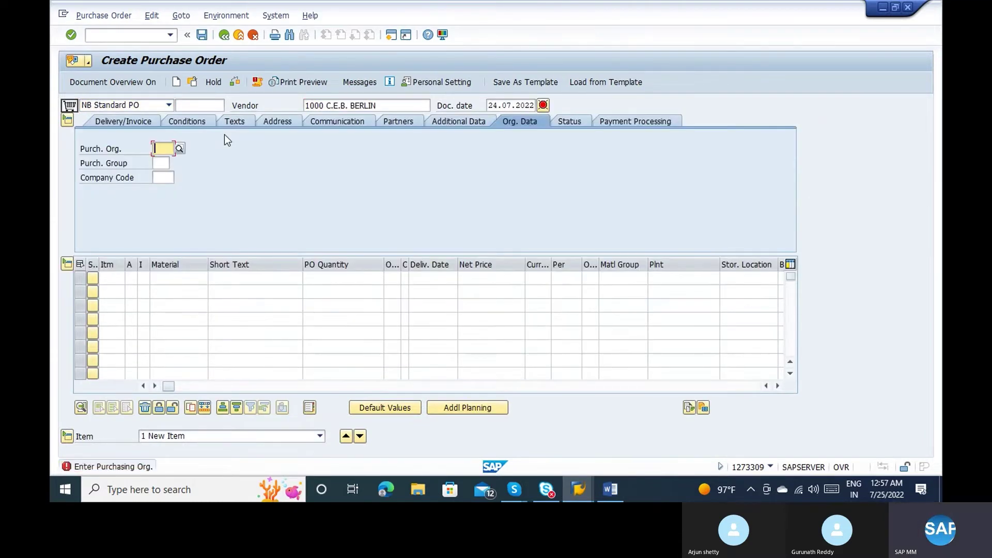
Set the order's organizational data to purchasing organization 1000 and purchasing group 000.
{"action": "type", "text": "1000"}
{"action": "key", "text": "Return"}
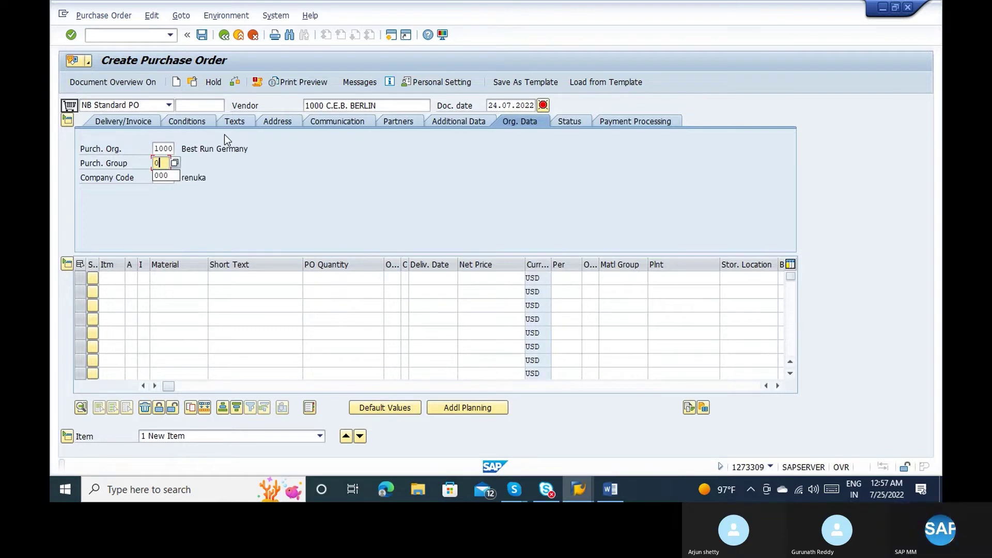
{"action": "key", "text": "Tab"}
{"action": "key", "text": "Tab"}
{"action": "key", "text": "Tab"}
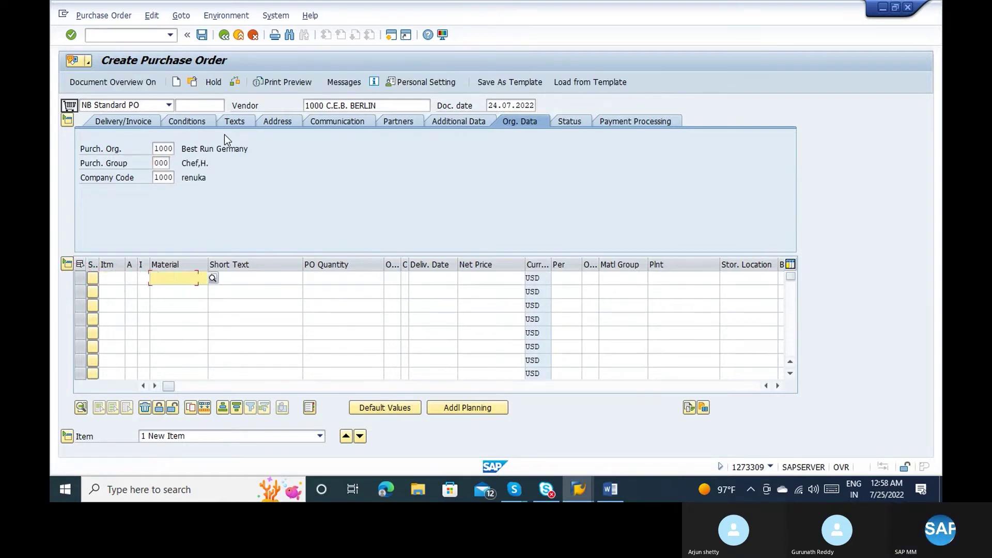
Add a purchase order item for material 100-100 in plant 1100.
{"action": "type", "text": "100-100"}
{"action": "key", "text": "Return"}
{"action": "left_click", "coordinate": [699, 282]}
{"action": "type", "text": "1100"}
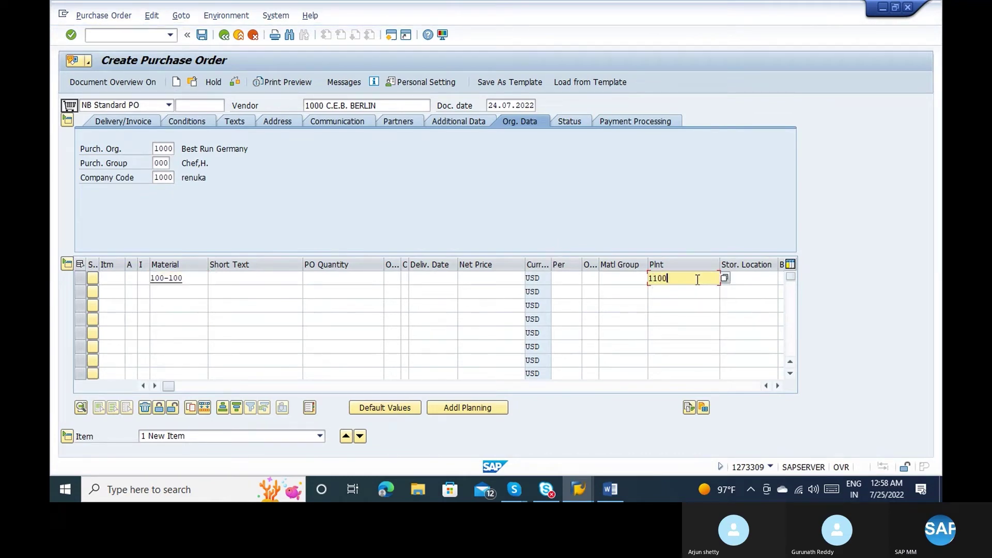
{"action": "key", "text": "Return"}
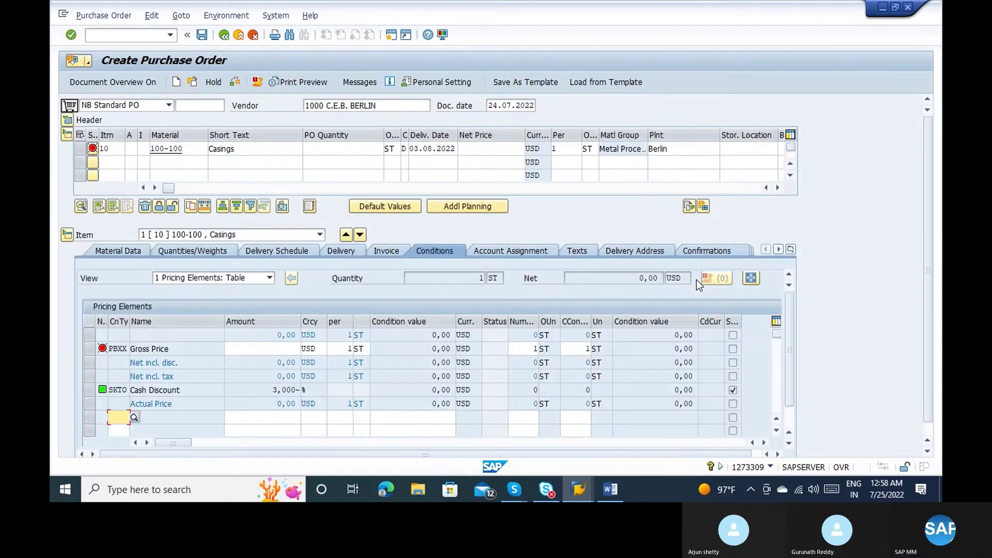
Set the item's PO quantity to 100 and its PBXX gross price to 100 USD.
{"action": "left_click", "coordinate": [330, 146]}
{"action": "type", "text": "1"}
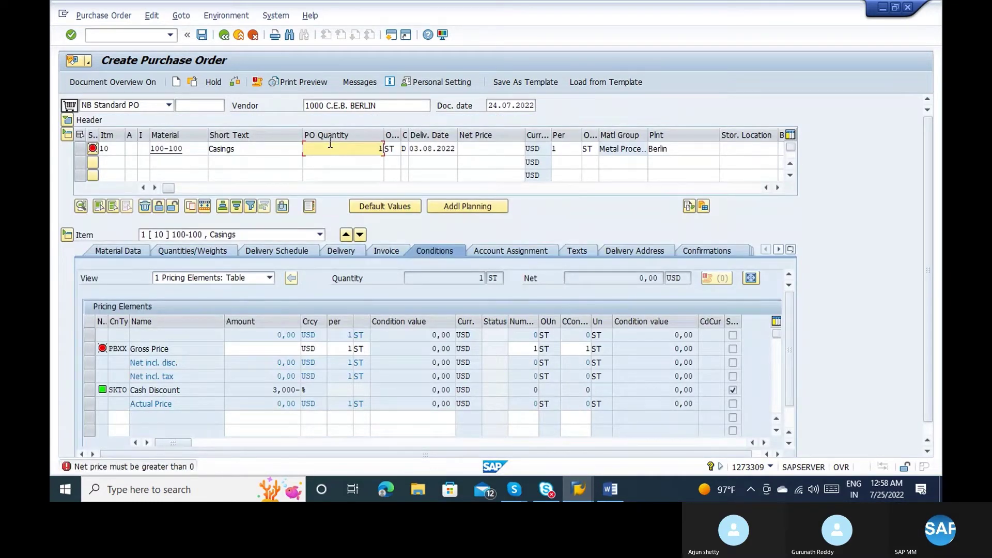
{"action": "type", "text": "00"}
{"action": "key", "text": "Return"}
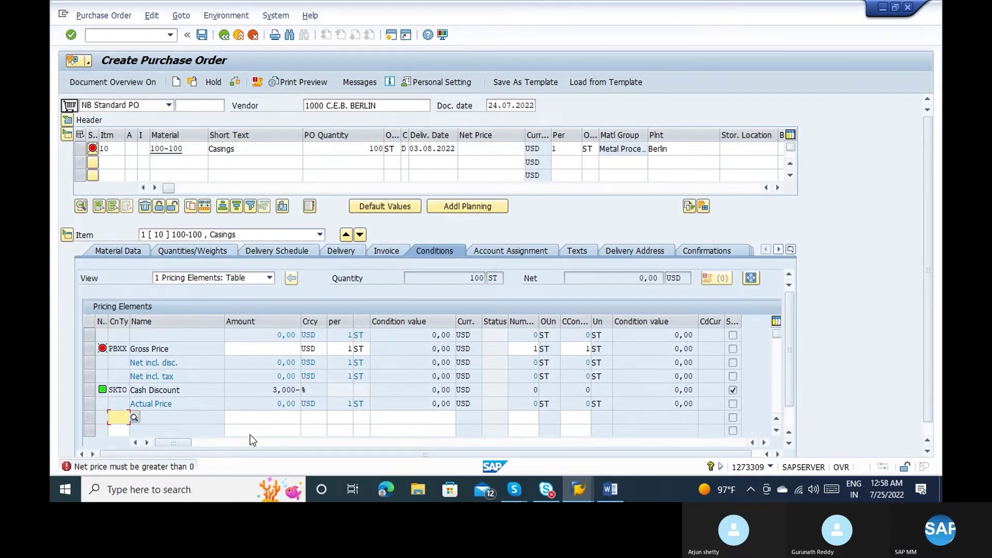
{"action": "left_click", "coordinate": [285, 349]}
{"action": "type", "text": "100"}
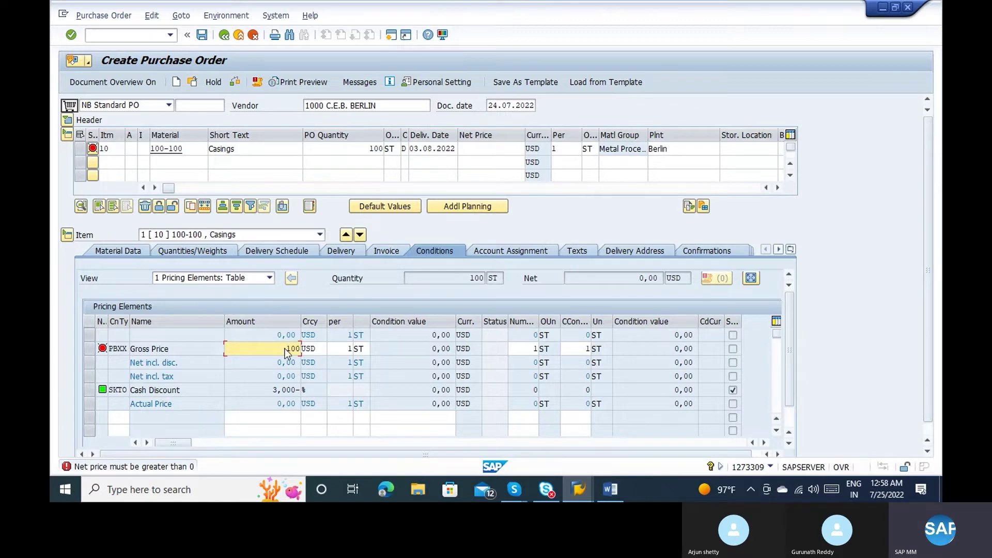
{"action": "key", "text": "Return"}
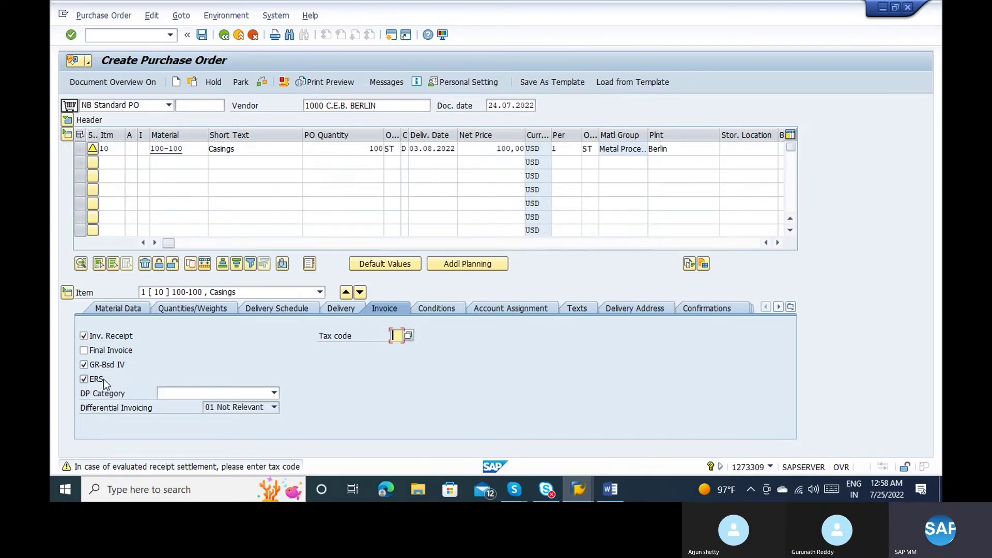
Assign tax code 1I to the item's invoice data from the list of tax codes.
{"action": "left_click", "coordinate": [409, 336]}
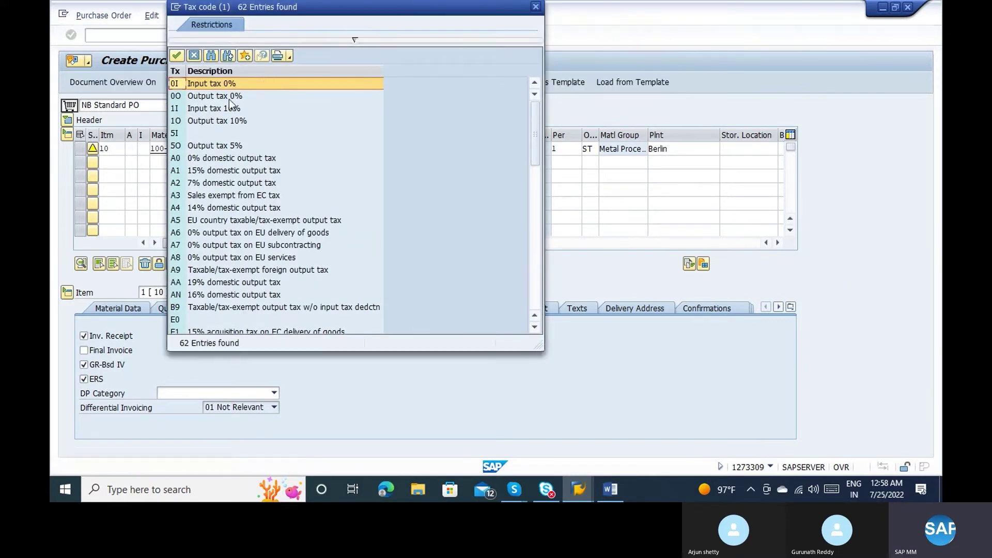
{"action": "double_click", "coordinate": [216, 109]}
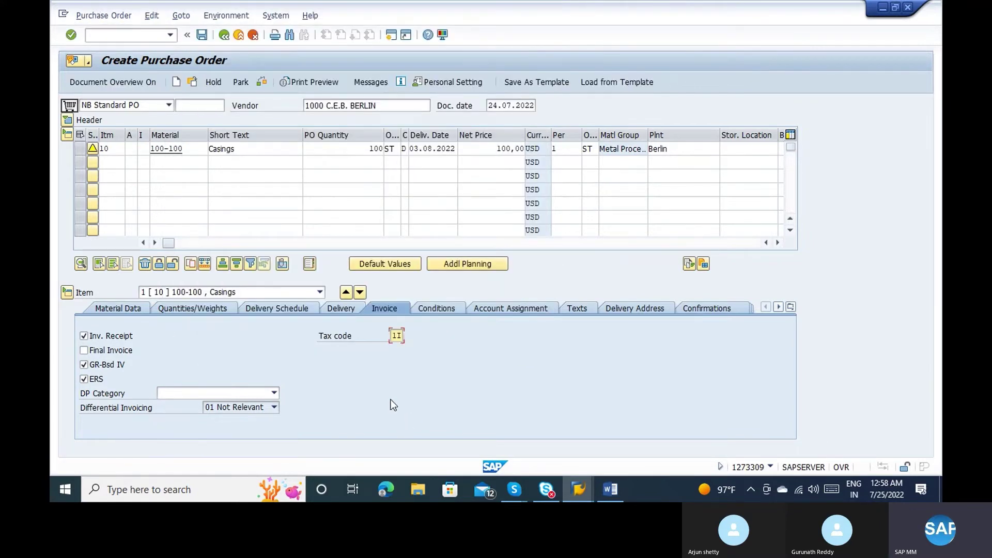
Review the item's calculated taxes and pricing conditions, and return to its invoice data.
{"action": "left_click", "coordinate": [445, 335]}
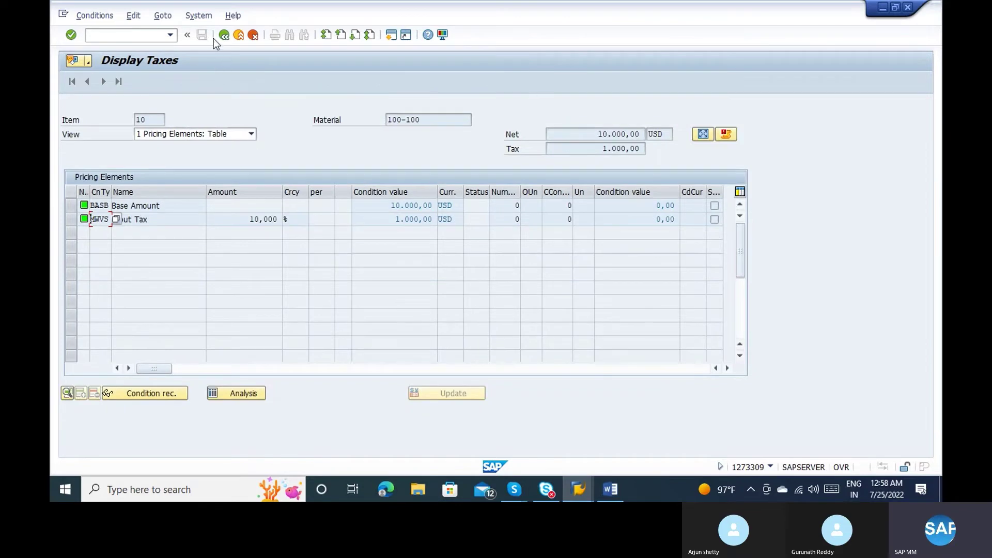
{"action": "left_click", "coordinate": [226, 38]}
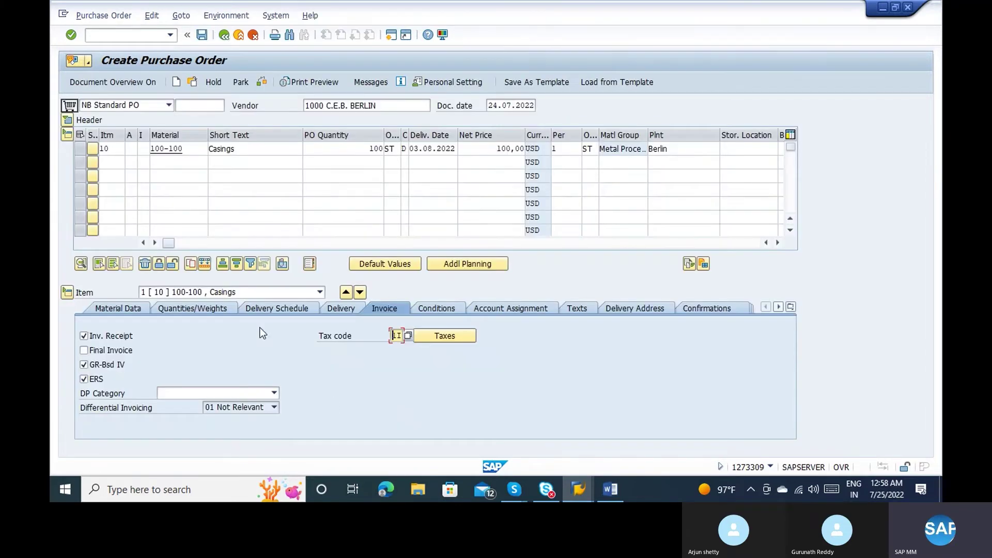
{"action": "left_click", "coordinate": [441, 309]}
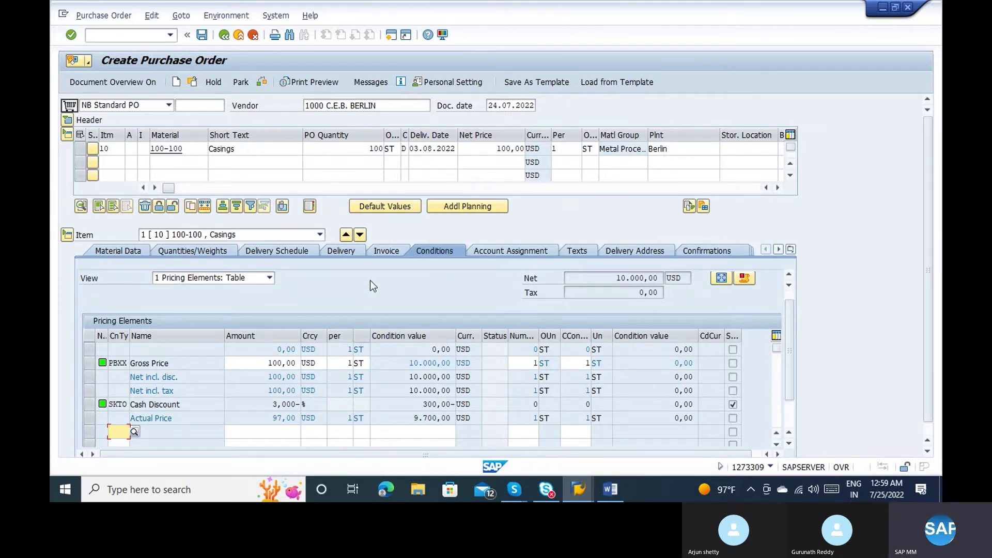
{"action": "left_click", "coordinate": [385, 250]}
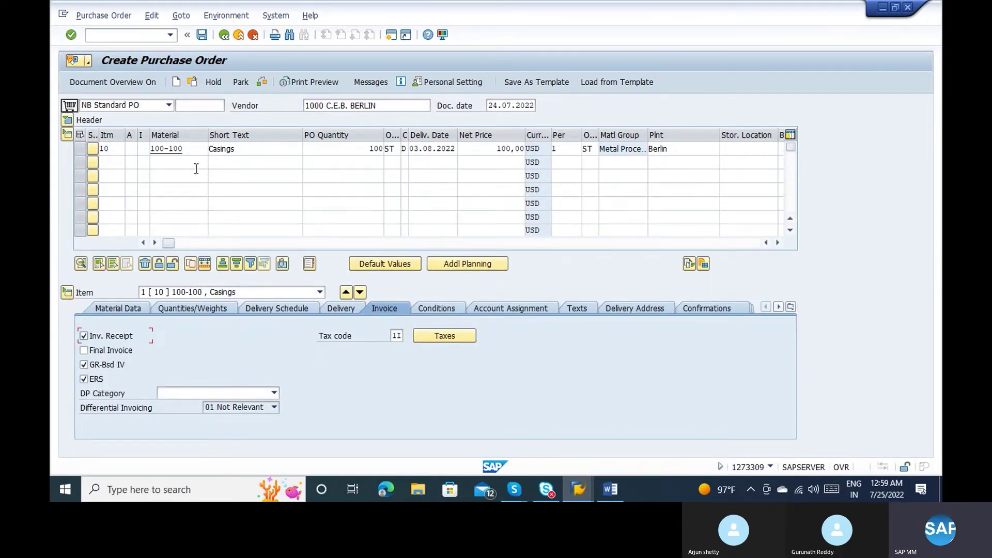
Save the purchase order, and display the saved order with its header data expanded.
{"action": "left_click", "coordinate": [202, 36]}
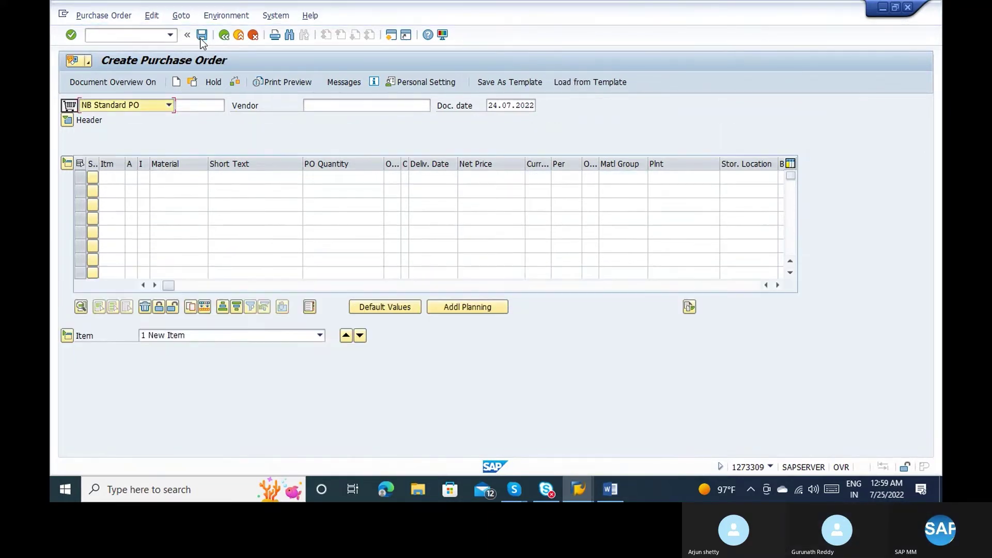
{"action": "left_click", "coordinate": [196, 88]}
{"action": "key", "text": "Return"}
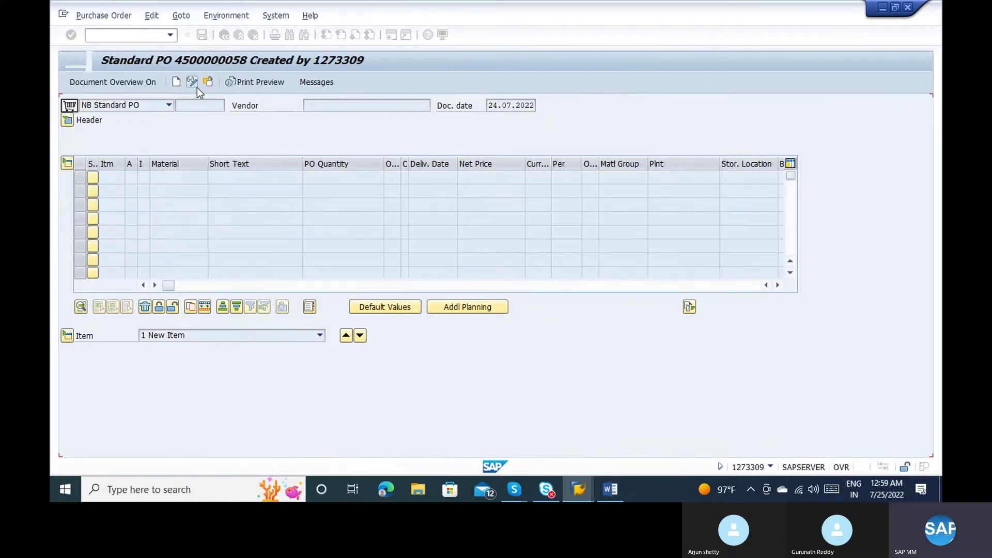
{"action": "left_click", "coordinate": [69, 120]}
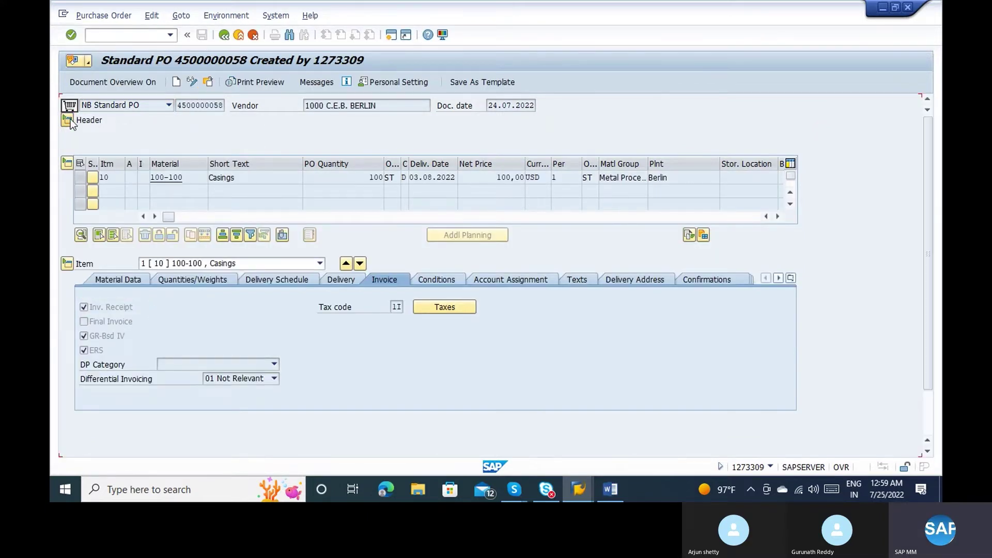
Select and copy the entire purchase order number of the displayed order.
{"action": "left_click", "coordinate": [178, 106]}
{"action": "key", "text": "shift+Right"}
{"action": "key", "text": "shift+Right"}
{"action": "key", "text": "shift+Right"}
{"action": "key", "text": "shift+Right"}
{"action": "key", "text": "shift+Right"}
{"action": "key", "text": "shift+Right"}
{"action": "key", "text": "shift+Right"}
{"action": "key", "text": "shift+Right"}
{"action": "key", "text": "shift+Right"}
{"action": "key", "text": "shift+Right"}
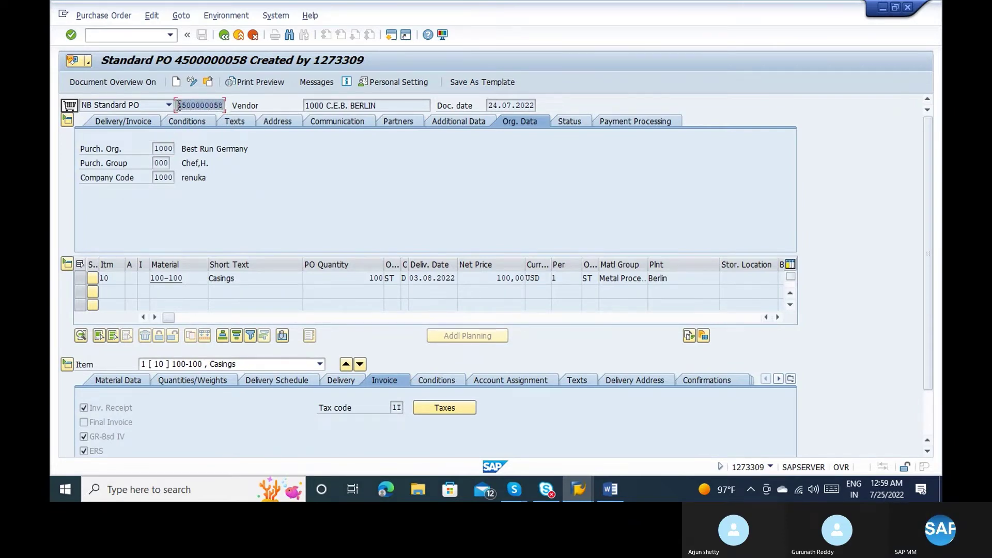
Open the goods movement transaction and set its action to A01 Goods Receipt against a purchase order.
{"action": "left_click", "coordinate": [115, 32]}
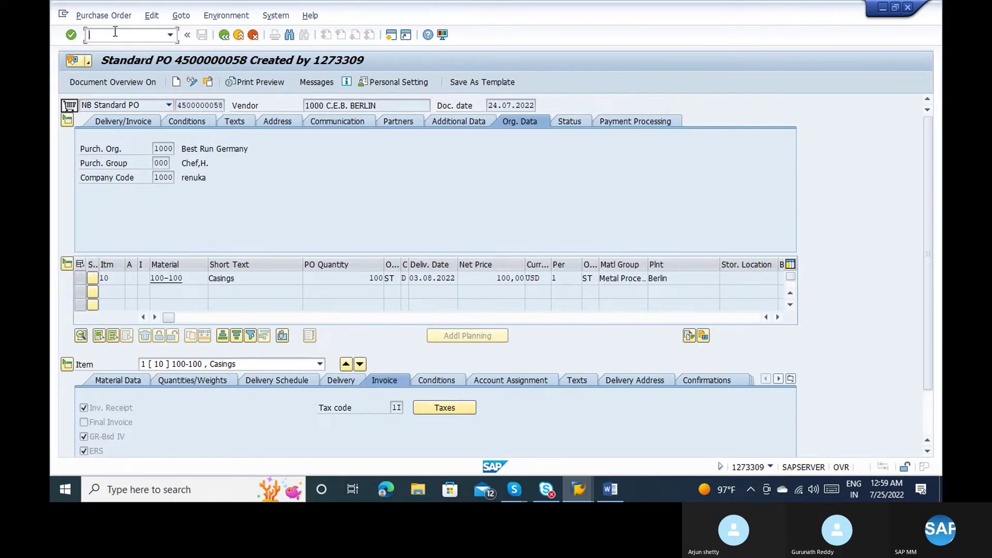
{"action": "type", "text": "/nme23n"}
{"action": "key", "text": "Return"}
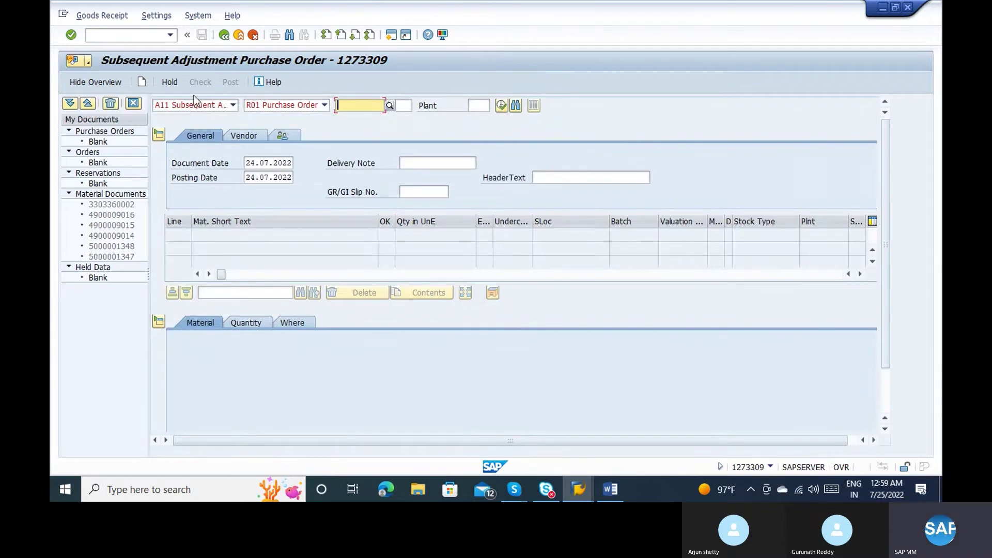
{"action": "left_click", "coordinate": [184, 106]}
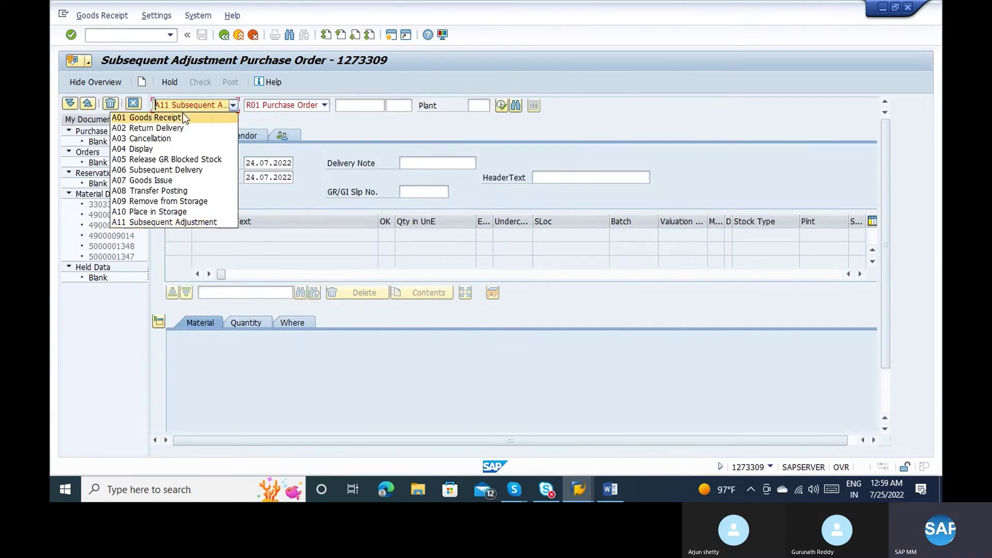
{"action": "left_click", "coordinate": [183, 117]}
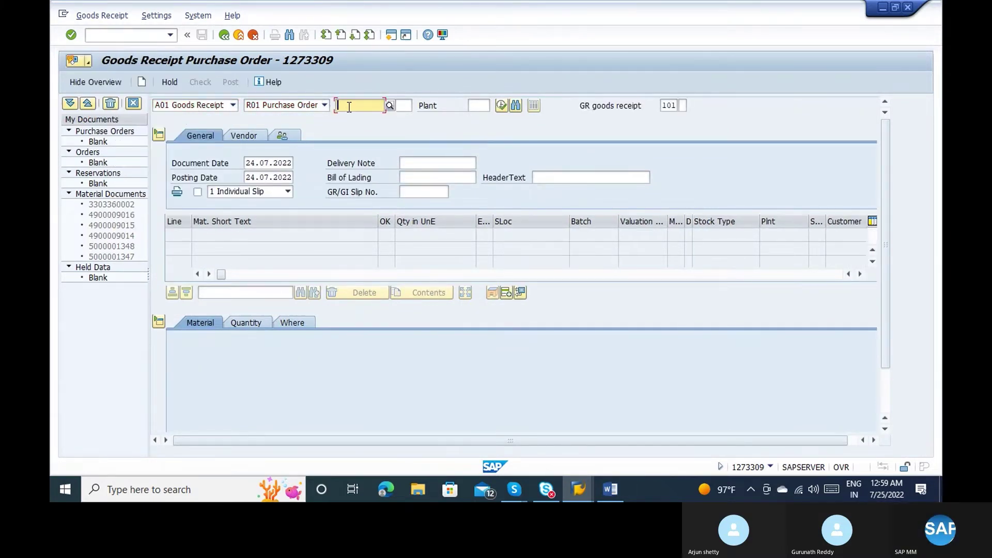
Load the copied purchase order into the goods receipt, mark its Casings item as OK and check the document.
{"action": "key", "text": "ctrl+v"}
{"action": "key", "text": "Return"}
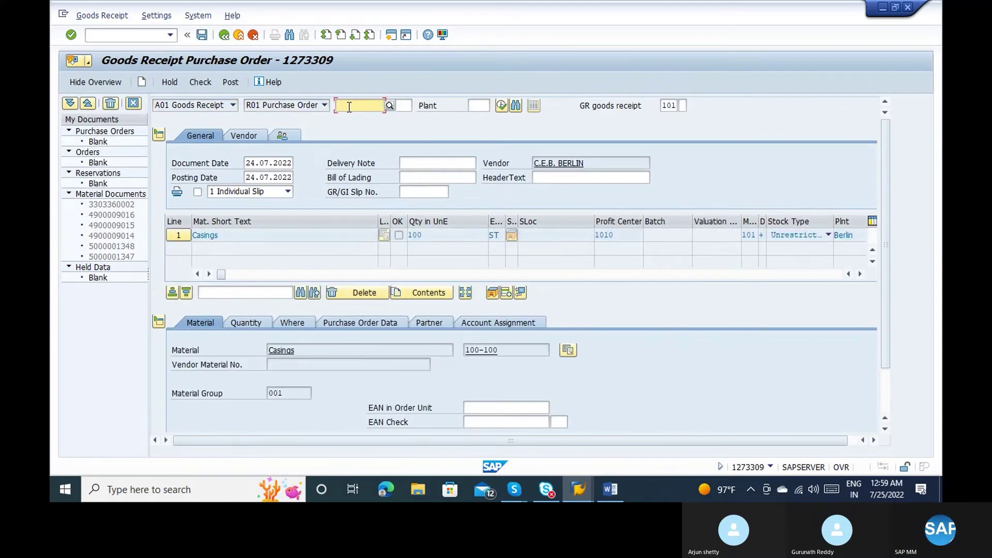
{"action": "left_click", "coordinate": [884, 405]}
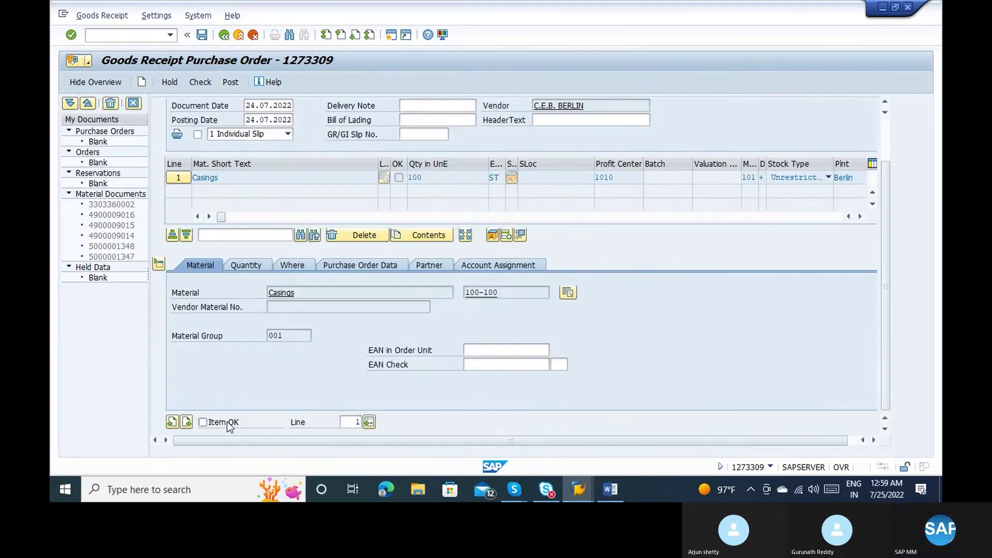
{"action": "left_click", "coordinate": [203, 422]}
{"action": "left_click", "coordinate": [191, 89]}
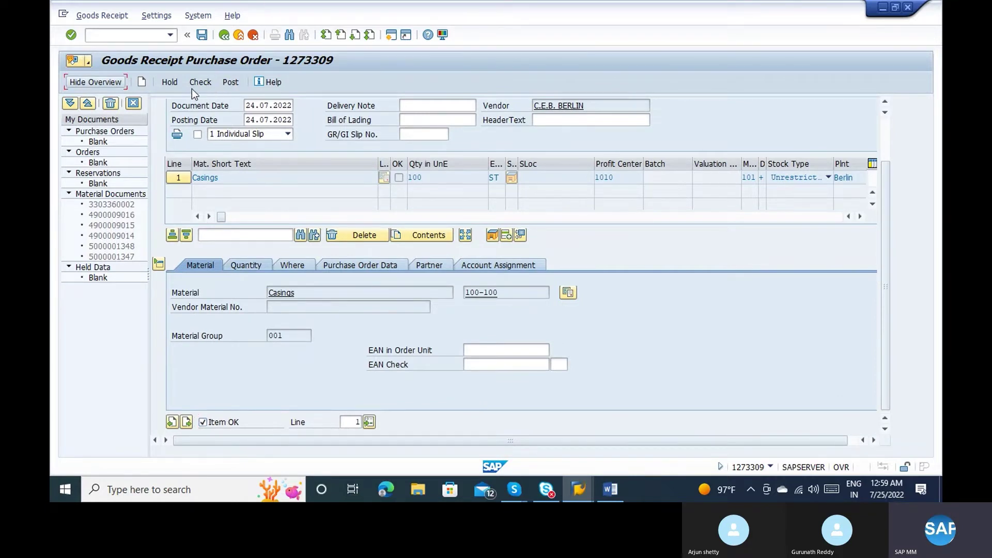
{"action": "left_click", "coordinate": [198, 82]}
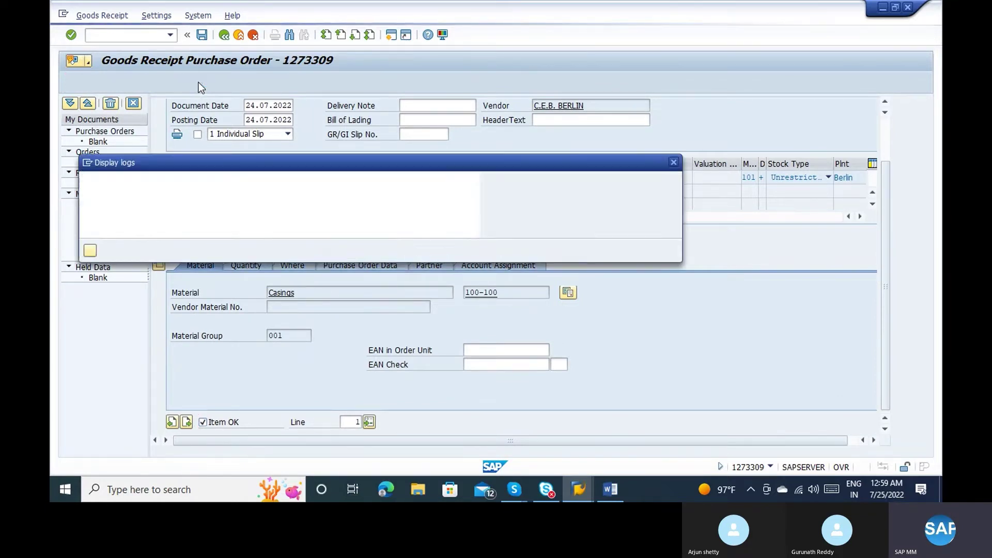
{"action": "key", "text": "Return"}
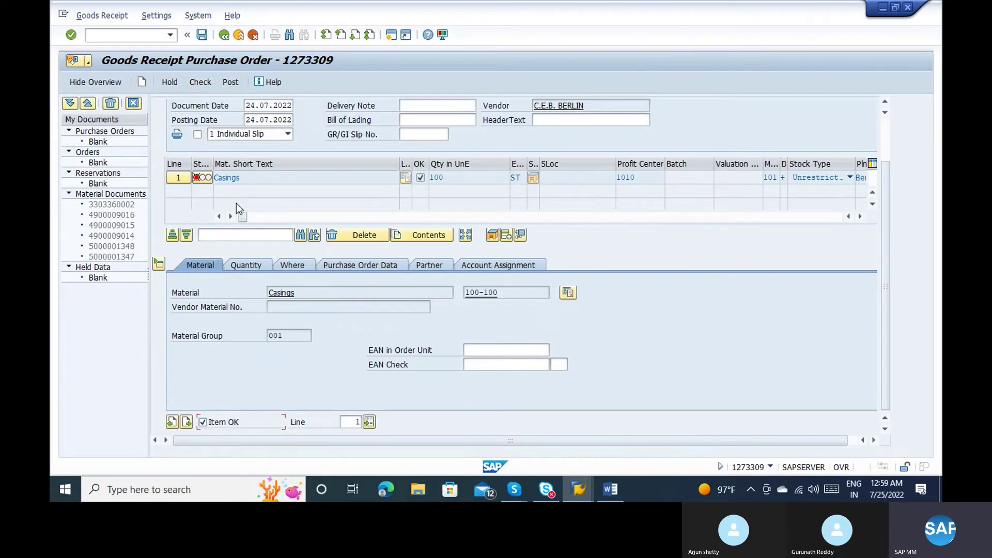
Set the Casings item's storage location to 0001 and check the goods receipt again.
{"action": "left_click", "coordinate": [292, 267]}
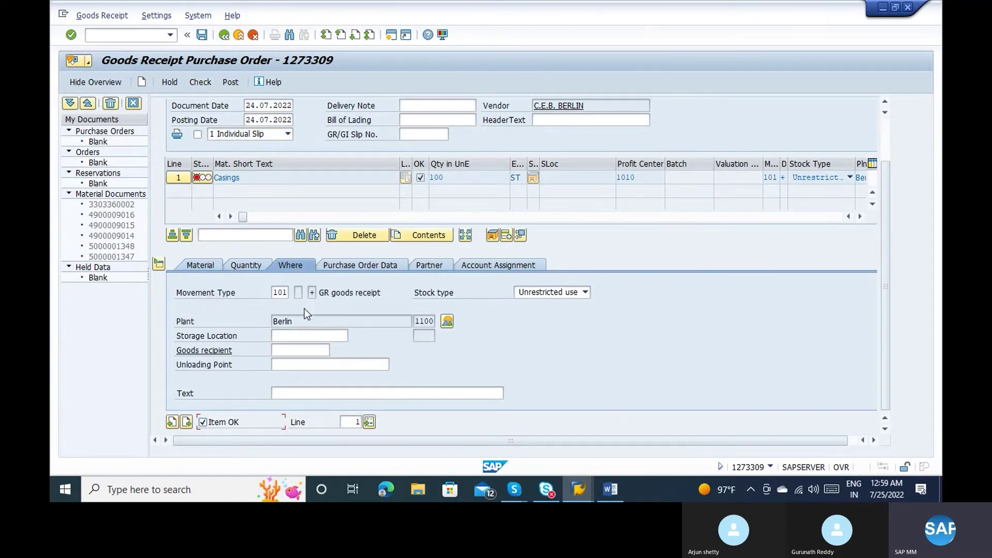
{"action": "left_click", "coordinate": [299, 335]}
{"action": "type", "text": "0001"}
{"action": "key", "text": "Return"}
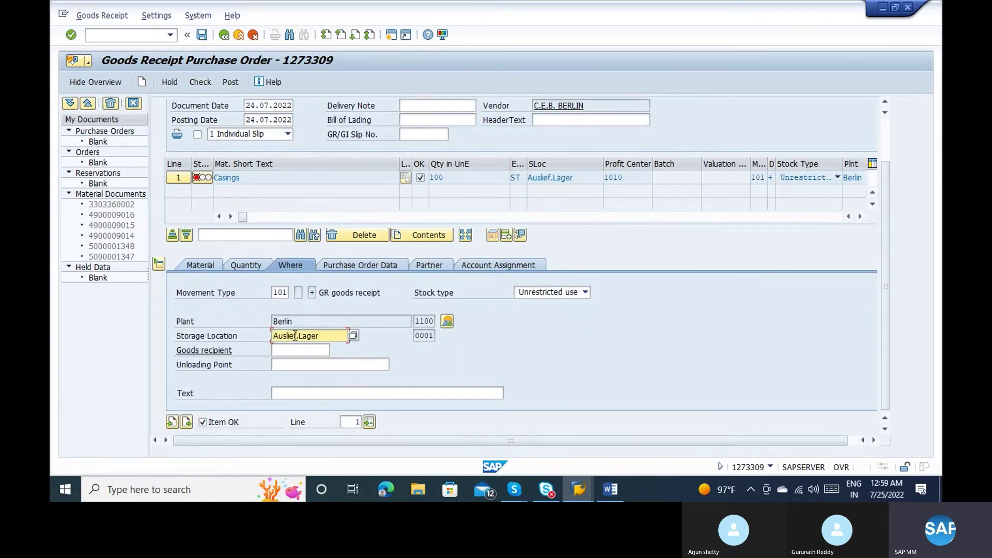
{"action": "left_click", "coordinate": [196, 82]}
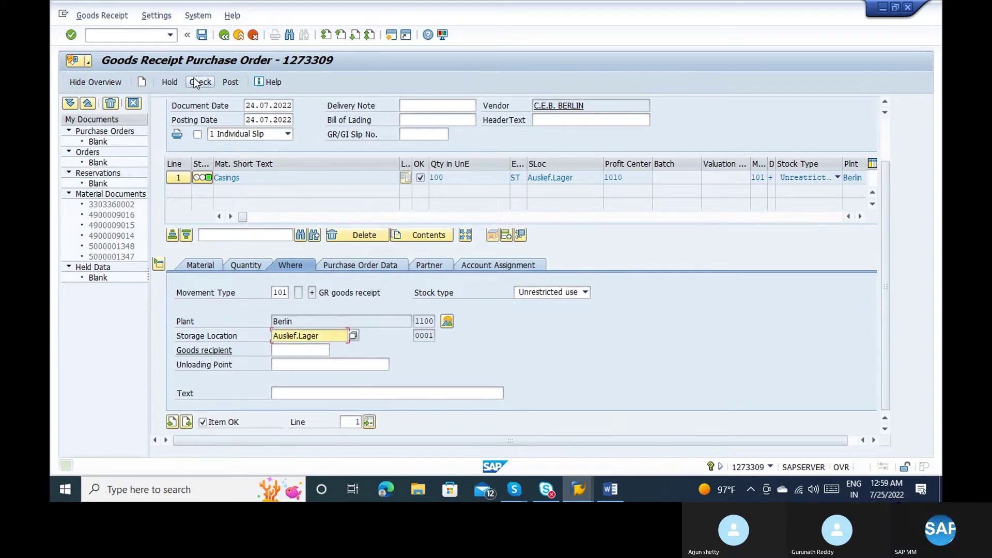
Post the goods receipt and display the posted material document.
{"action": "left_click", "coordinate": [230, 82]}
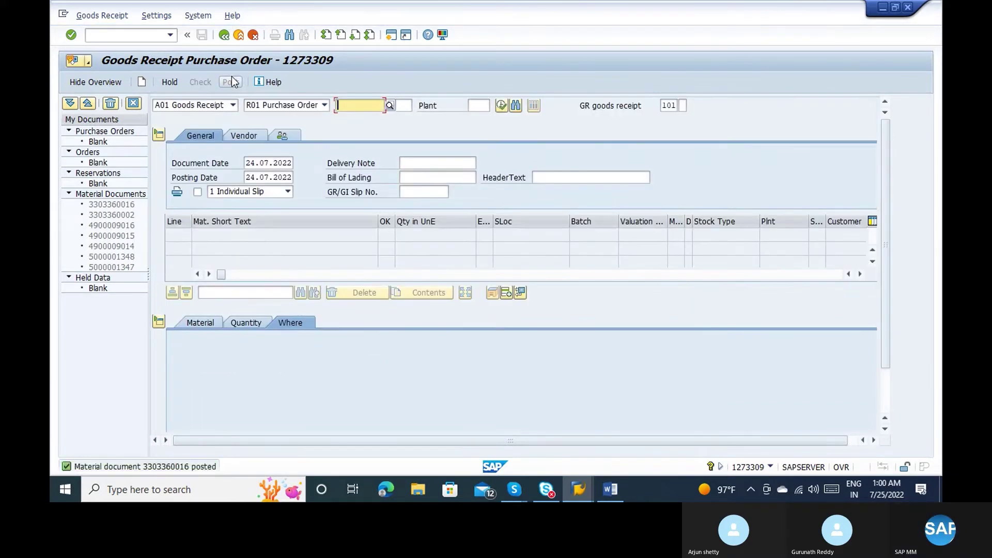
{"action": "left_click", "coordinate": [197, 107]}
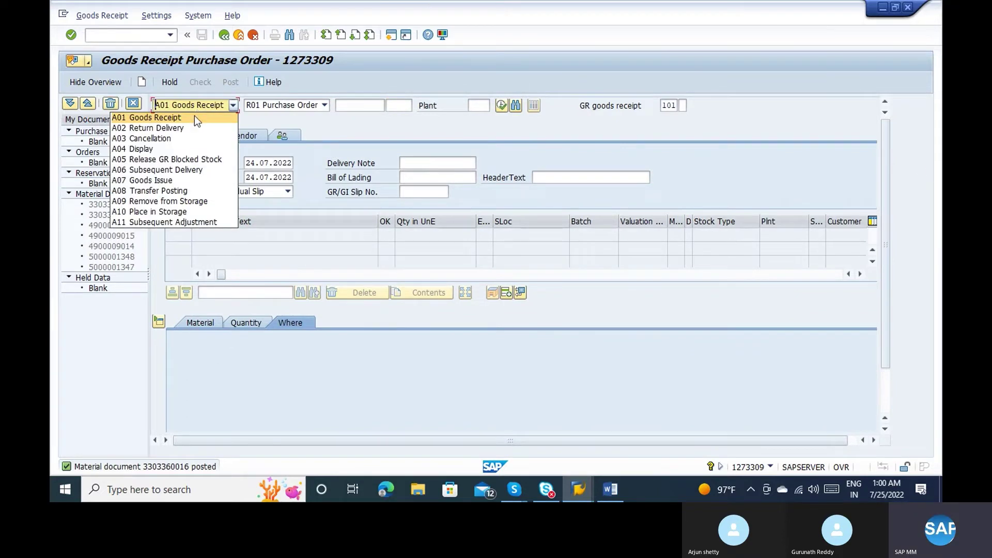
{"action": "left_click", "coordinate": [174, 149]}
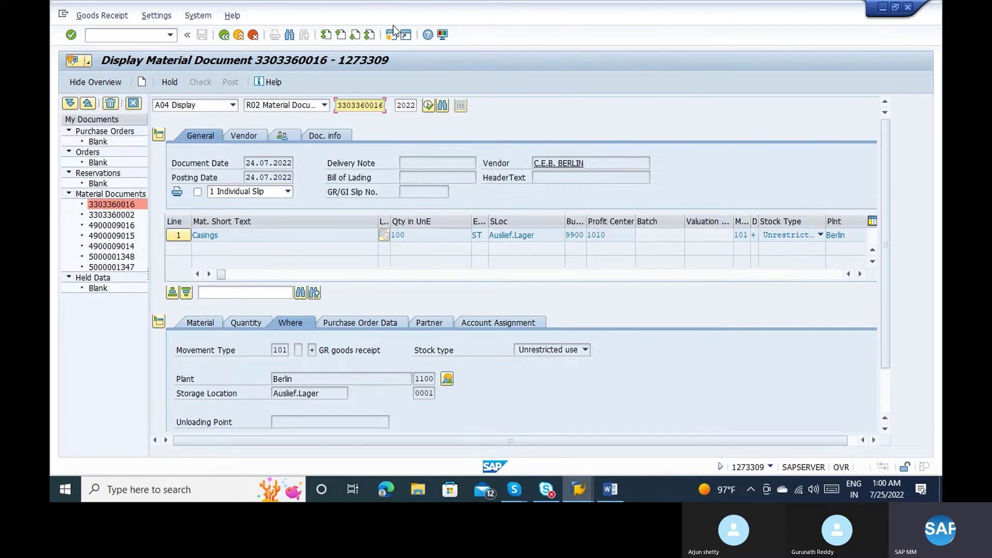
Open transaction MRRL in a new session and run the ERS settlement as a test for the copied purchase order.
{"action": "left_click", "coordinate": [393, 34]}
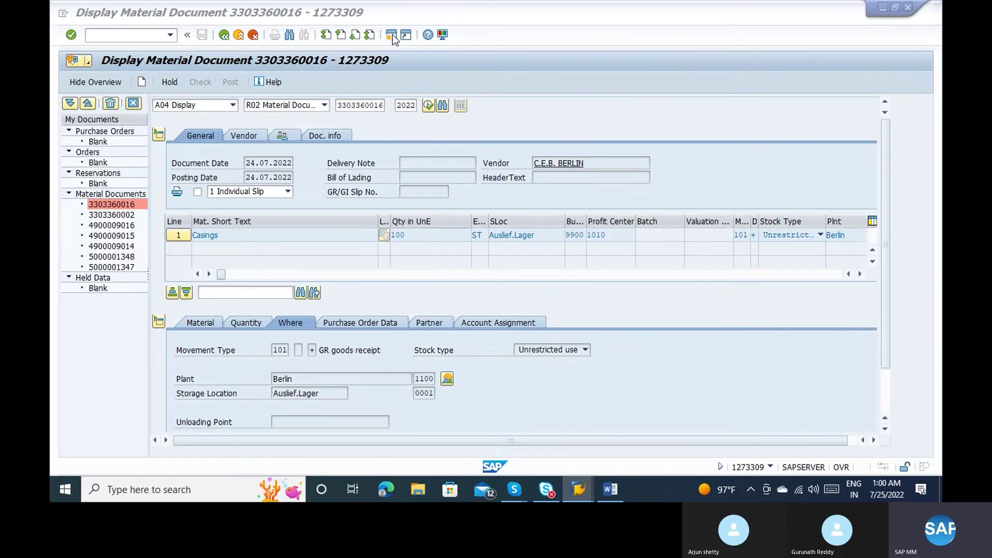
{"action": "type", "text": "MRRL"}
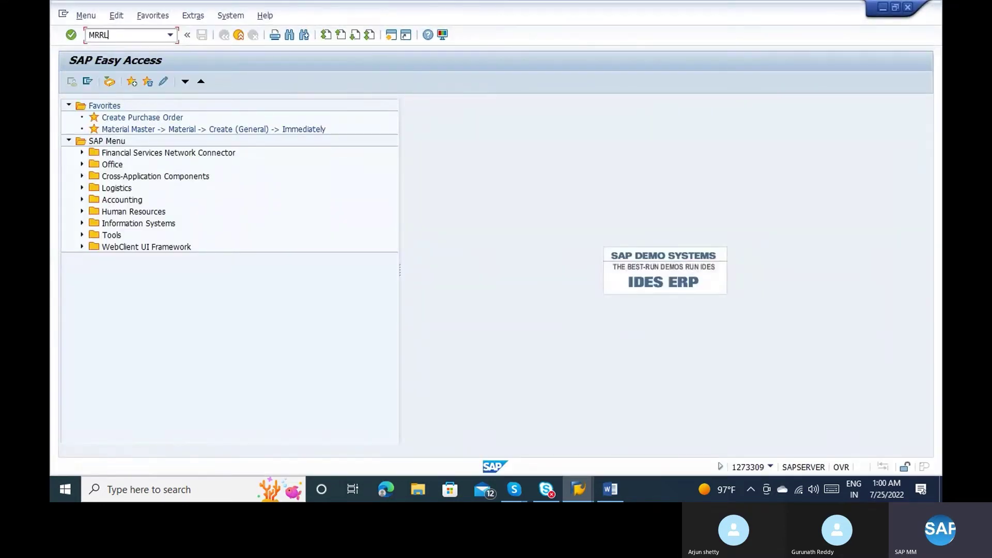
{"action": "key", "text": "Return"}
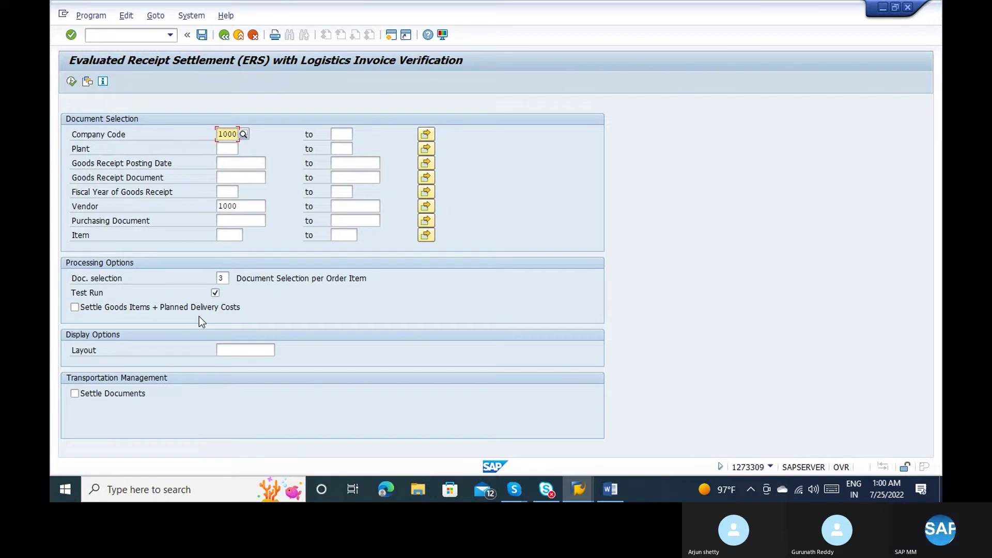
{"action": "left_click", "coordinate": [240, 221]}
{"action": "key", "text": "ctrl+v"}
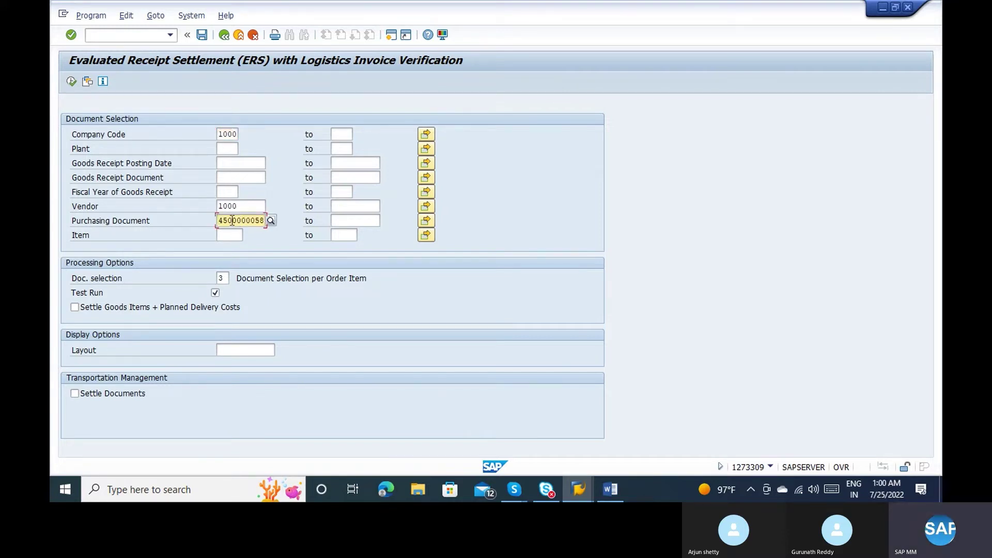
{"action": "left_click", "coordinate": [72, 81]}
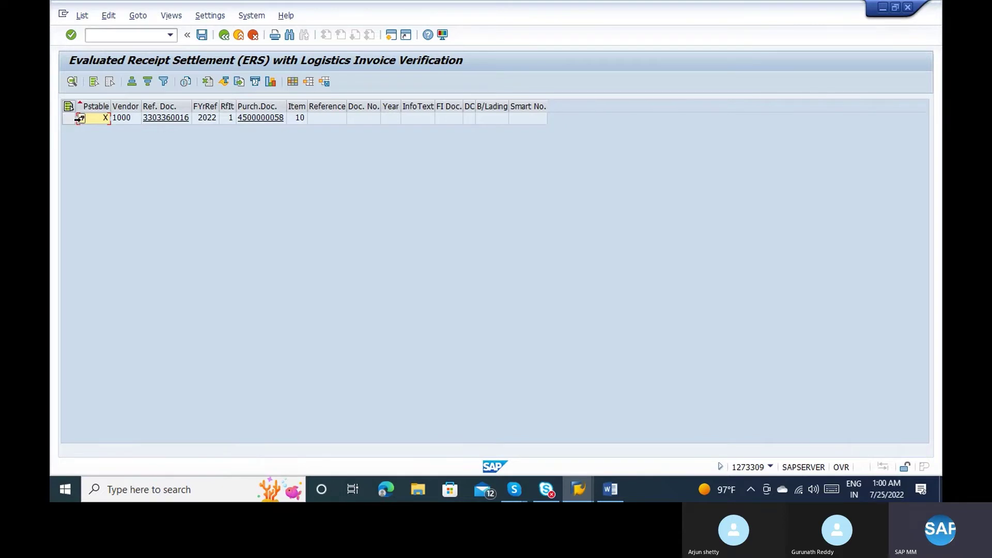
Run the settlement with Test Run off and Settle Goods Items + Planned Delivery Costs selected, and display the resulting invoice document.
{"action": "left_click", "coordinate": [224, 37]}
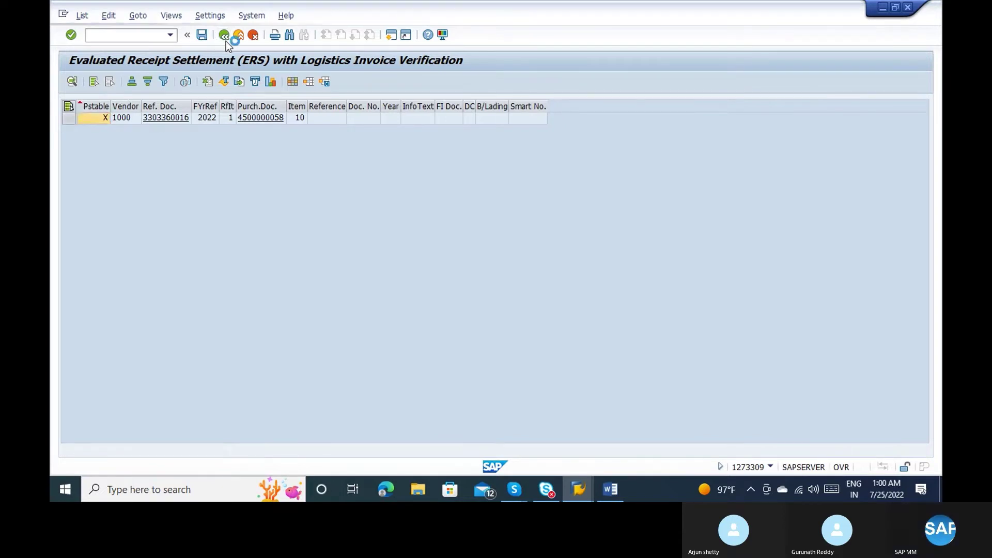
{"action": "left_click", "coordinate": [216, 294]}
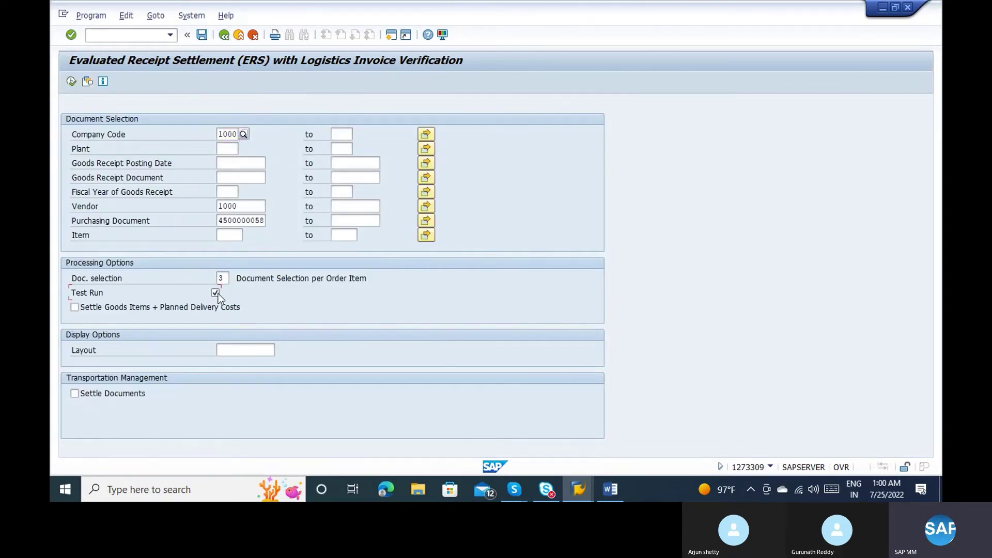
{"action": "left_click", "coordinate": [133, 310]}
{"action": "left_click", "coordinate": [71, 81]}
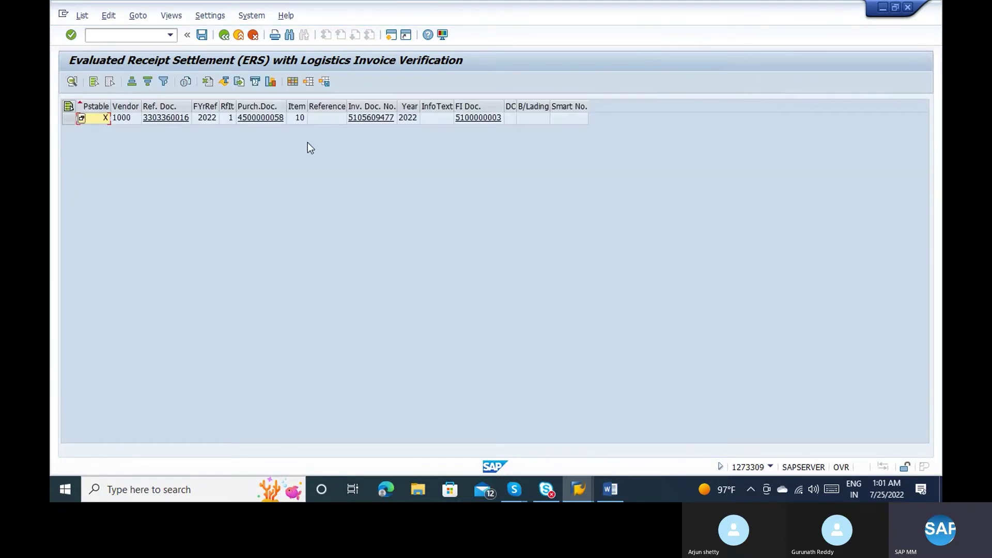
{"action": "left_click", "coordinate": [373, 121]}
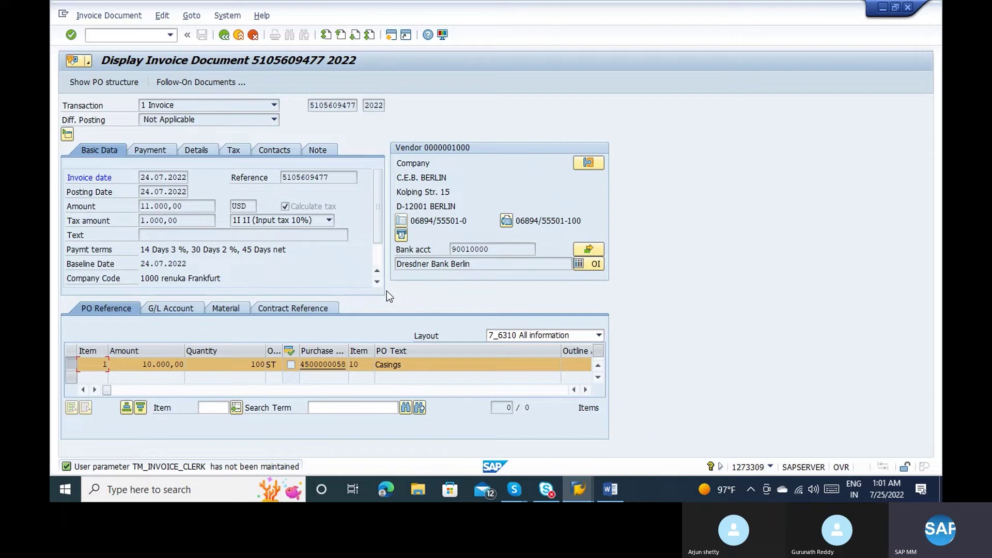
{"action": "left_click", "coordinate": [170, 34]}
{"action": "left_click", "coordinate": [134, 44]}
{"action": "key", "text": "Delete"}
{"action": "key", "text": "Return"}
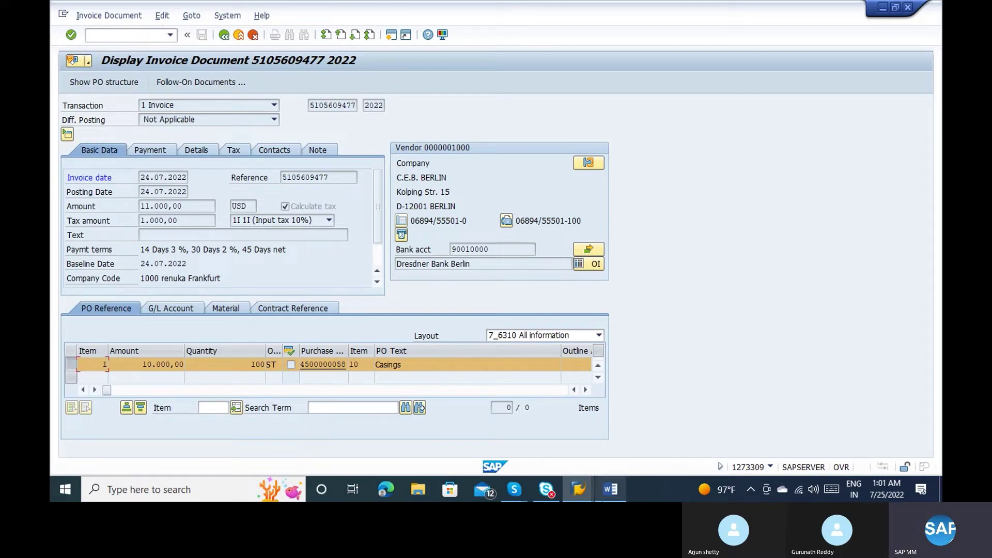
Switch to the Word notes and add the line "MRRL – ERS" below the background job note.
{"action": "left_click", "coordinate": [604, 494]}
{"action": "type", "text": "M"}
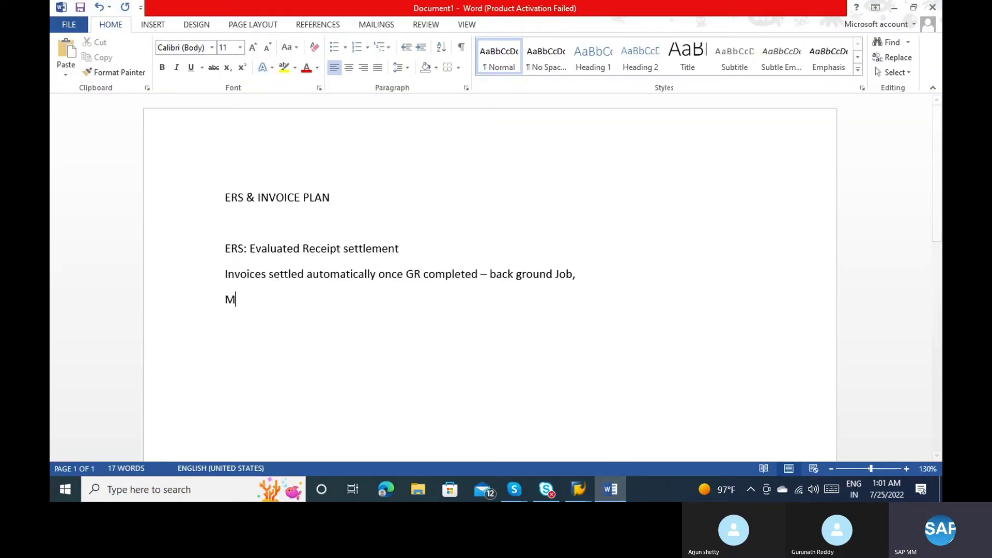
{"action": "type", "text": "RRL - "}
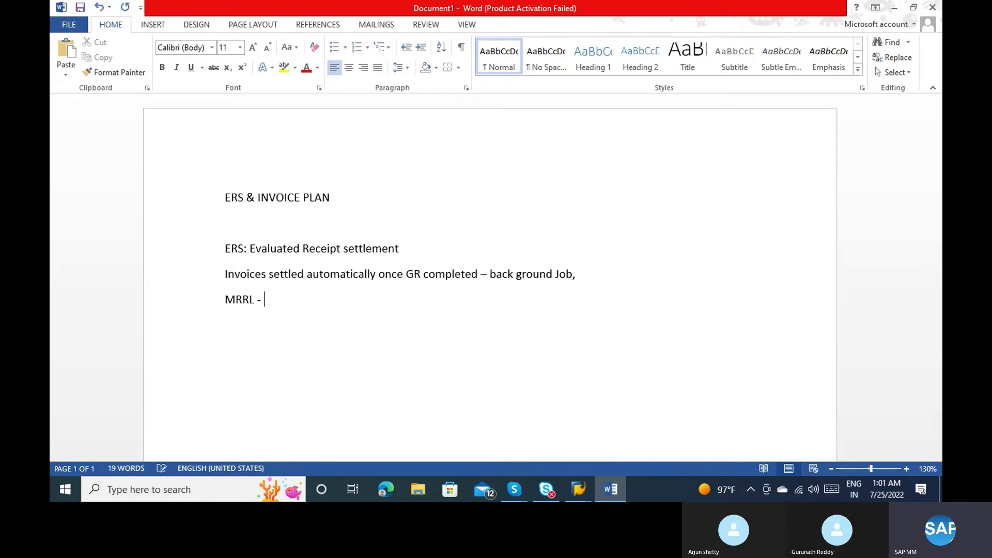
{"action": "type", "text": "ERS"}
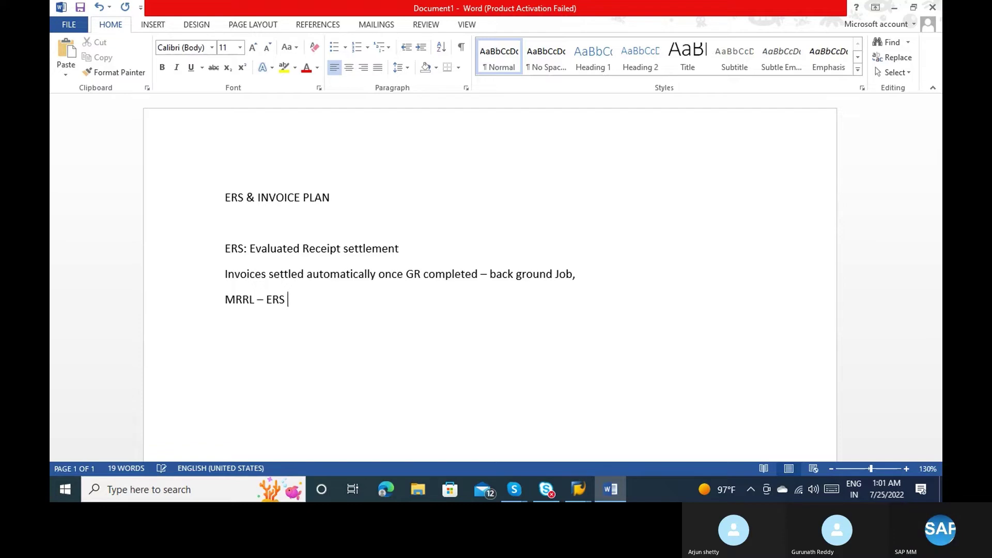
Switch to the SAP material document session, open transaction MRRL there and examine the fields of its Settle Documents option for transportation management.
{"action": "key", "text": "alt+Tab"}
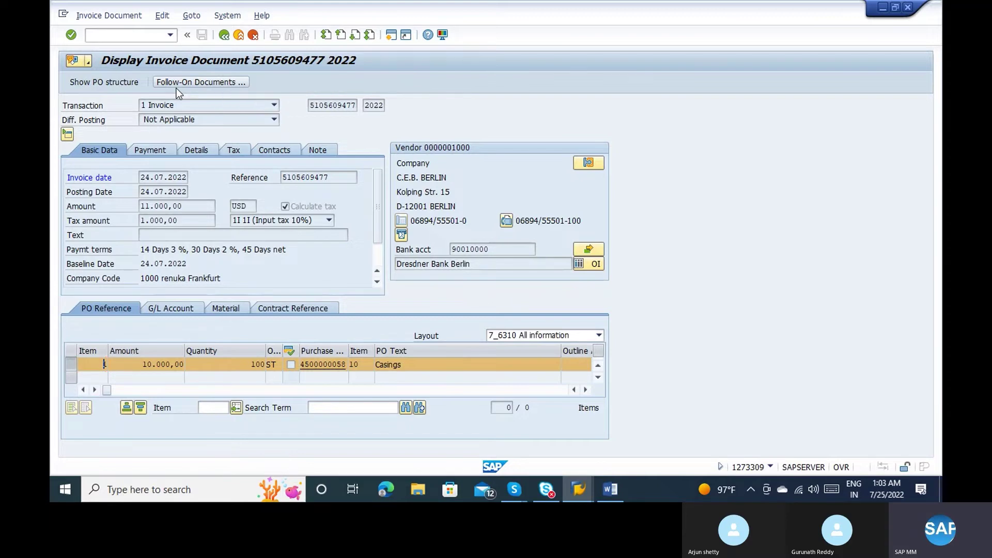
{"action": "key", "text": "alt+Tab"}
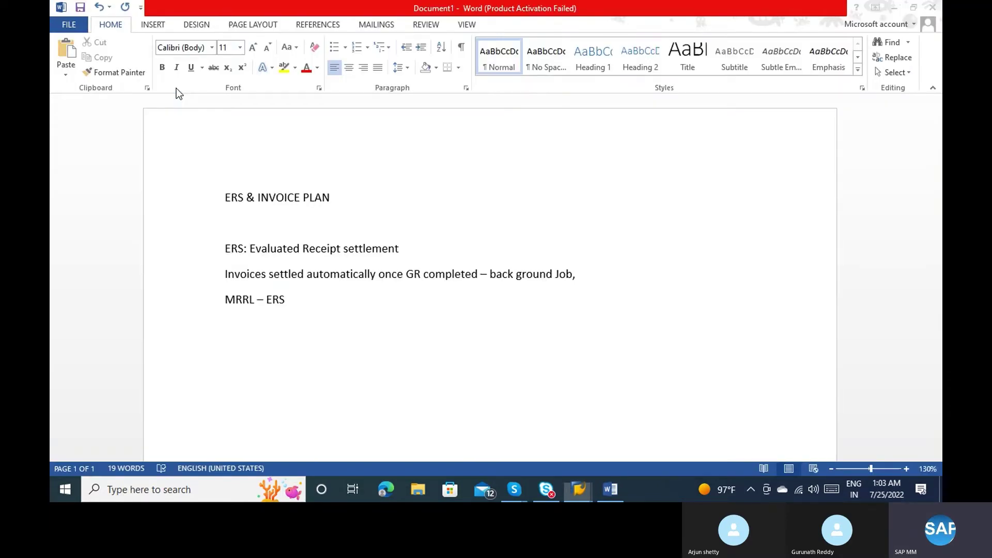
{"action": "key", "text": "alt+Tab"}
{"action": "key", "text": "alt+Tab"}
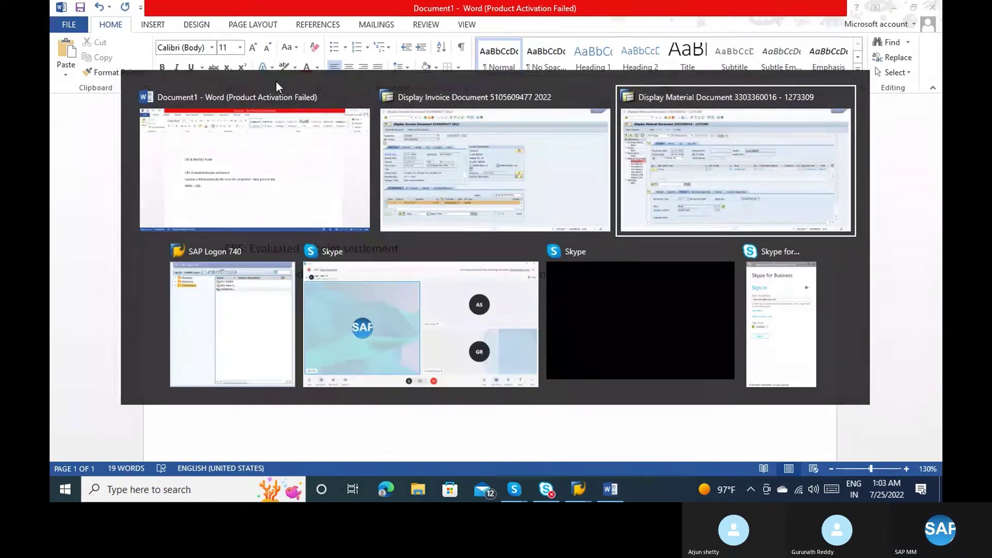
{"action": "key", "text": "alt+Tab"}
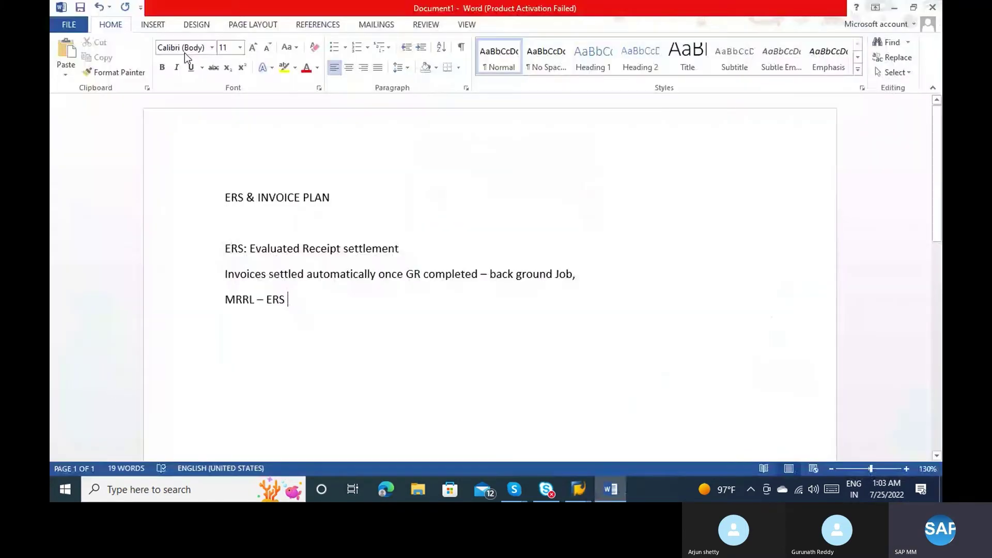
{"action": "key", "text": "alt+Tab"}
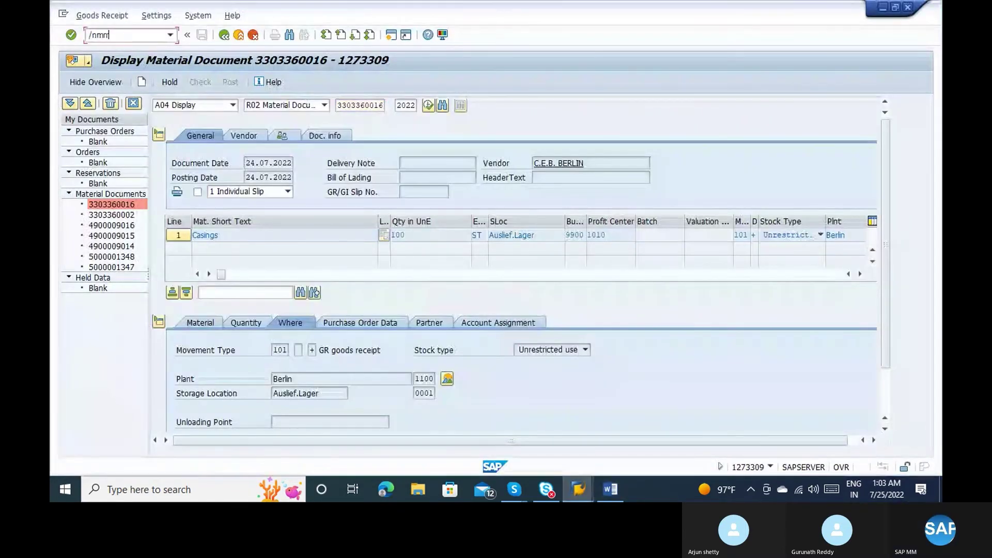
{"action": "key", "text": "Return"}
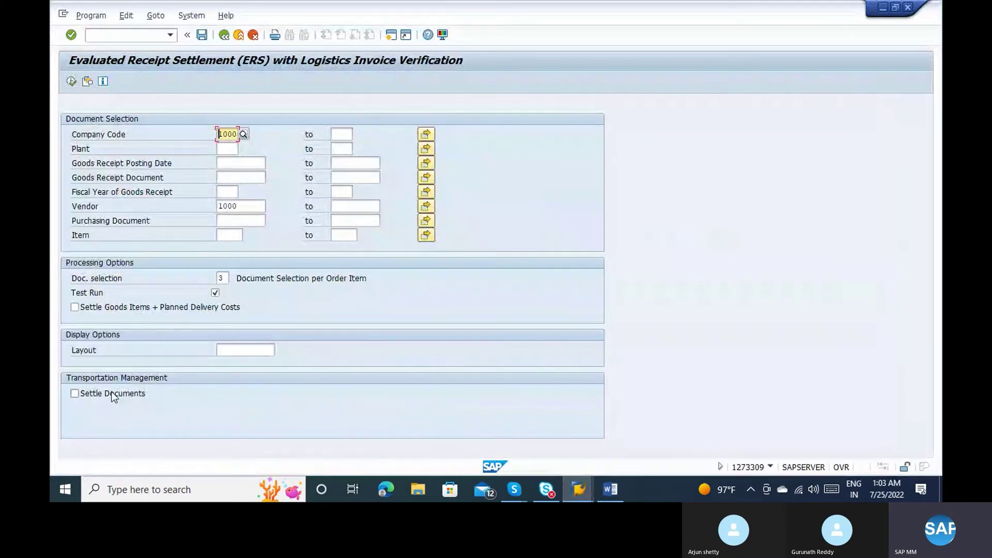
{"action": "left_click", "coordinate": [112, 394]}
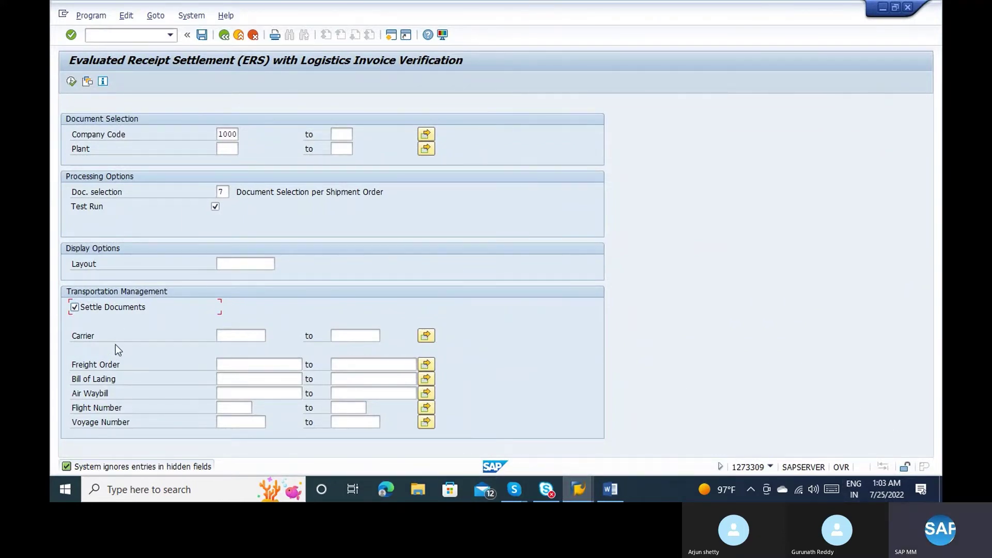
{"action": "left_click", "coordinate": [98, 306]}
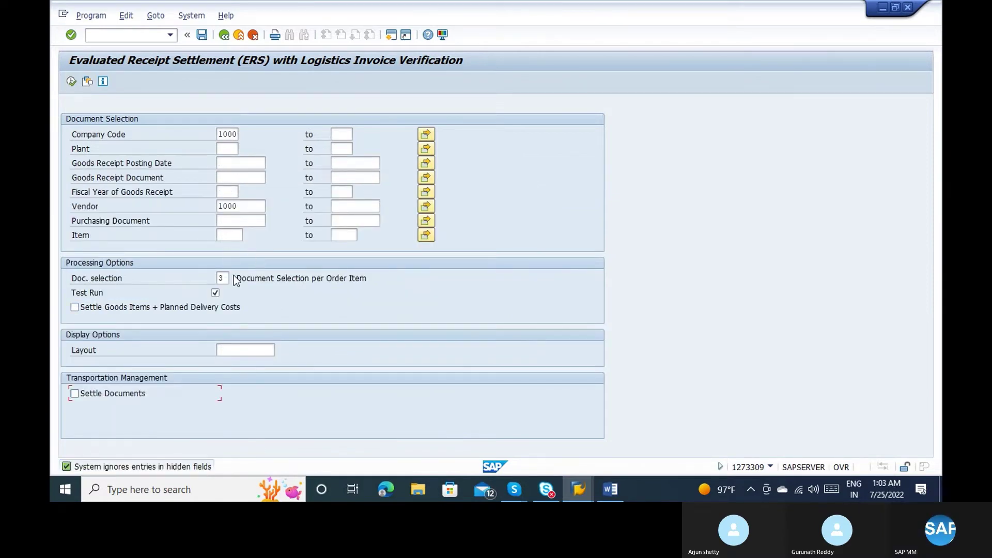
Open transaction MIR4 and display the settled invoice document for fiscal year 2022.
{"action": "left_click", "coordinate": [122, 35]}
{"action": "type", "text": "/nmir4"}
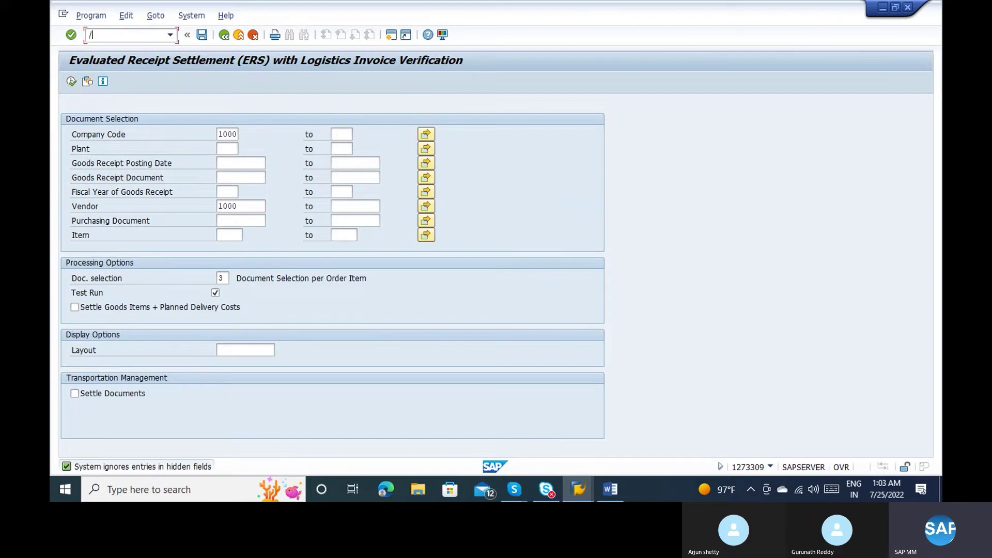
{"action": "key", "text": "Return"}
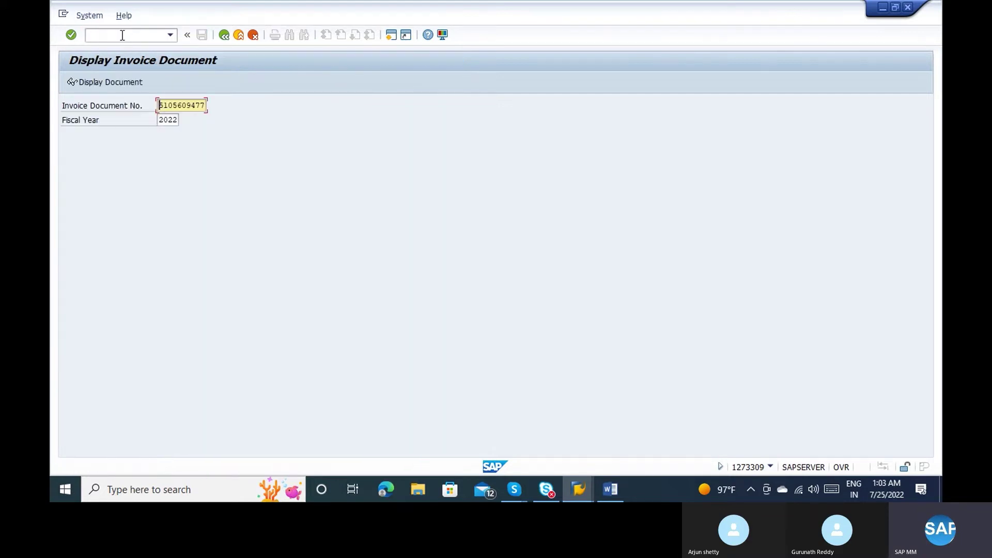
{"action": "key", "text": "Return"}
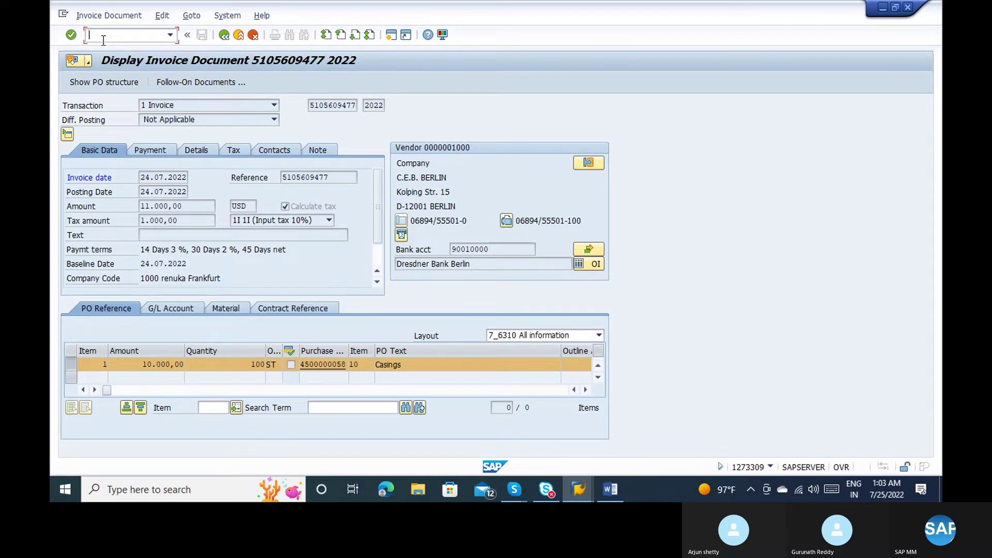
Open the accounting document among the invoice's follow-on documents, examine its vendor, GR/IR and input tax lines, and return to the SAP Easy Access screen.
{"action": "left_click", "coordinate": [178, 86]}
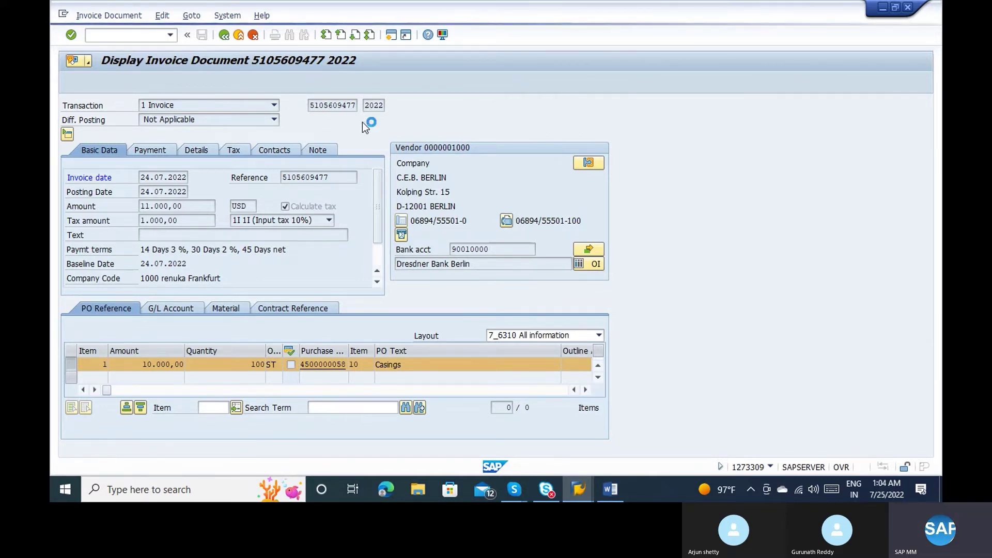
{"action": "double_click", "coordinate": [185, 163]}
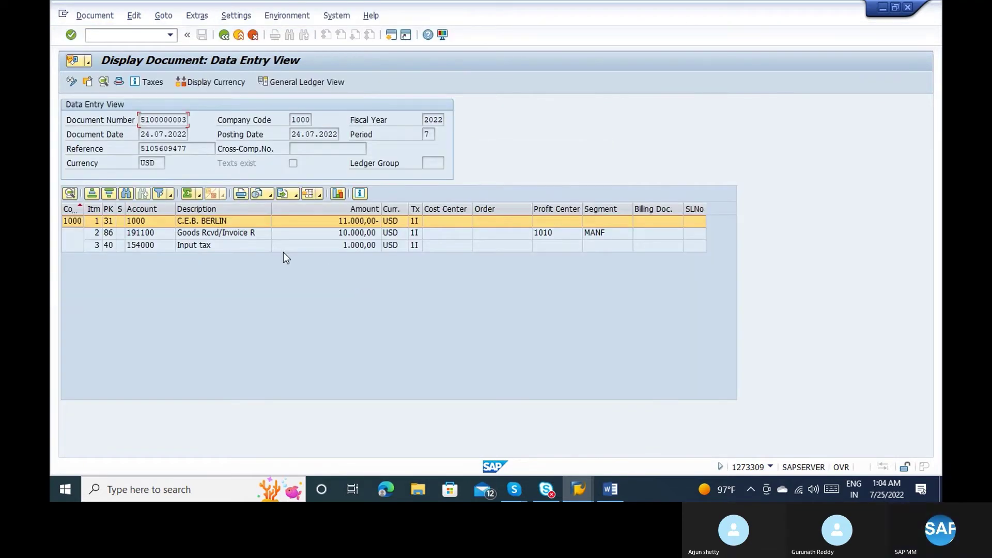
{"action": "left_click", "coordinate": [263, 248]}
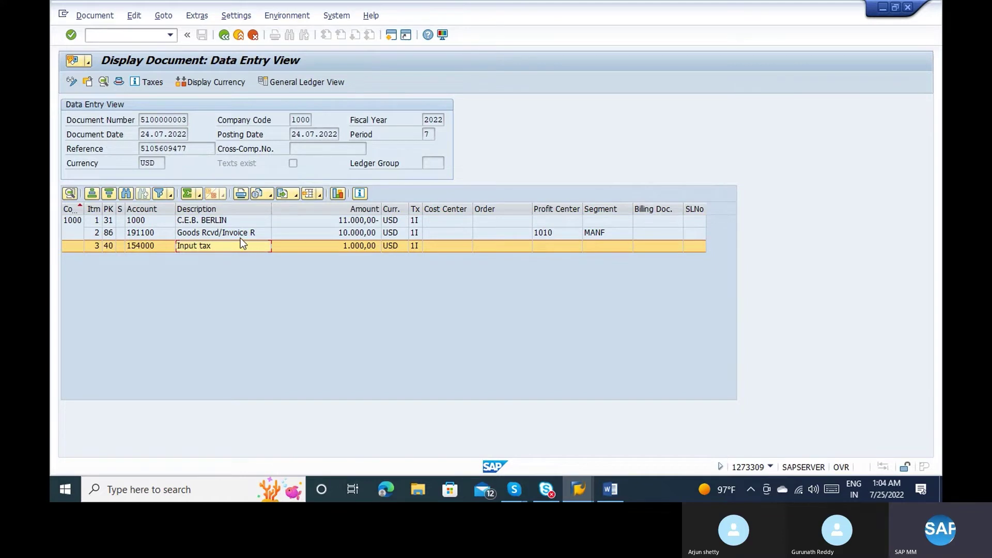
{"action": "left_click", "coordinate": [217, 231]}
{"action": "left_click", "coordinate": [209, 219]}
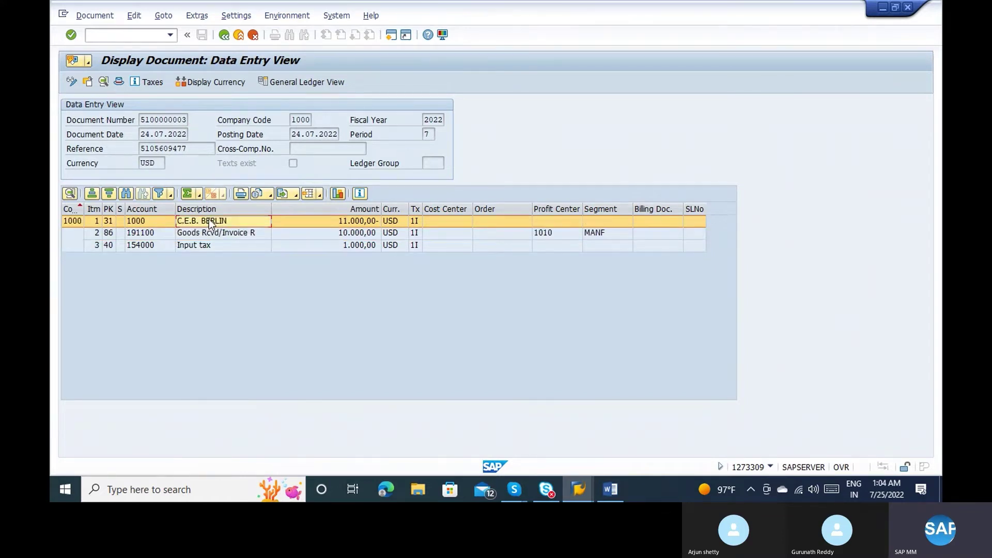
{"action": "left_click", "coordinate": [234, 40]}
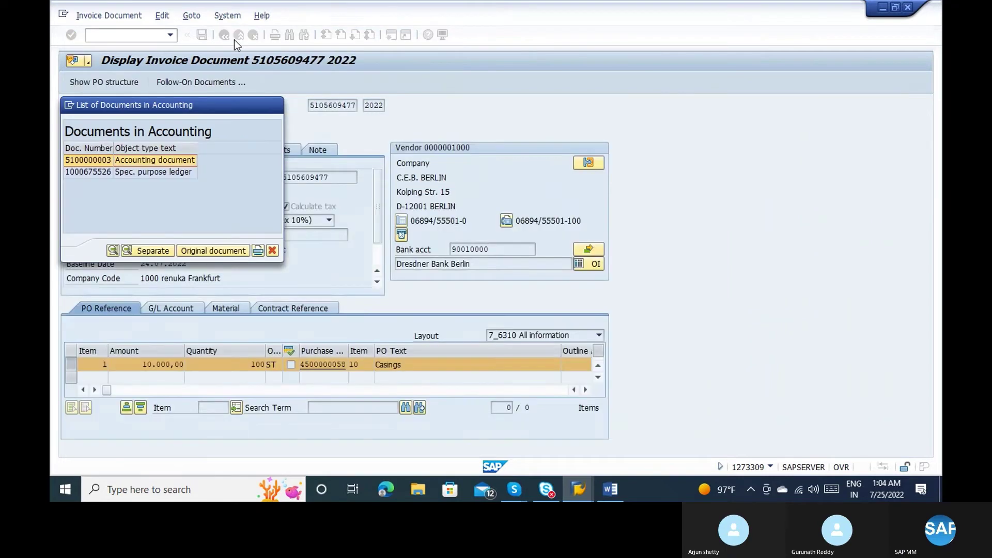
{"action": "left_click", "coordinate": [234, 39]}
{"action": "left_click", "coordinate": [239, 36]}
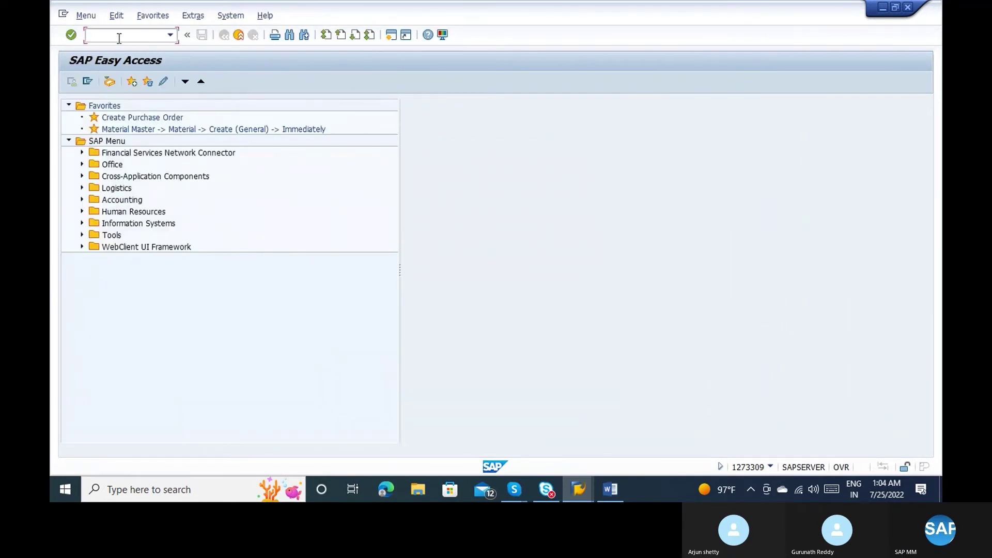
Open transaction MR90, list the output messages for the settled invoice, preview its ERS message and return to the selection screen.
{"action": "type", "text": "mr90"}
{"action": "key", "text": "Return"}
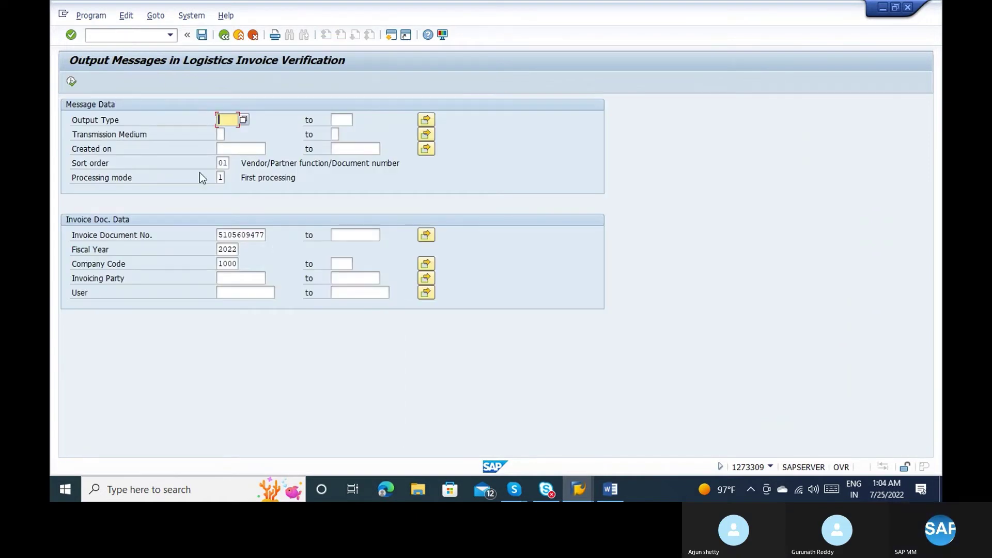
{"action": "left_click", "coordinate": [71, 81]}
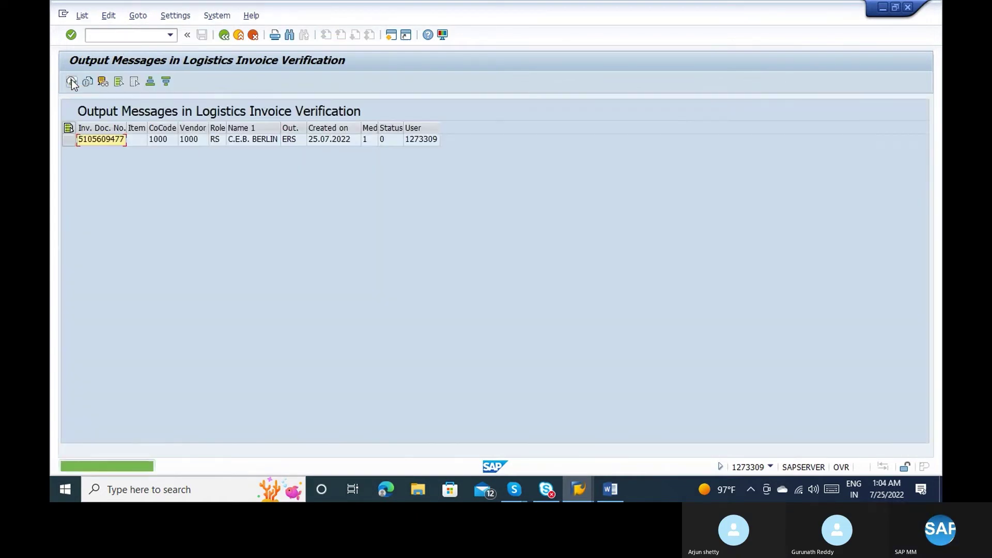
{"action": "left_click", "coordinate": [66, 143]}
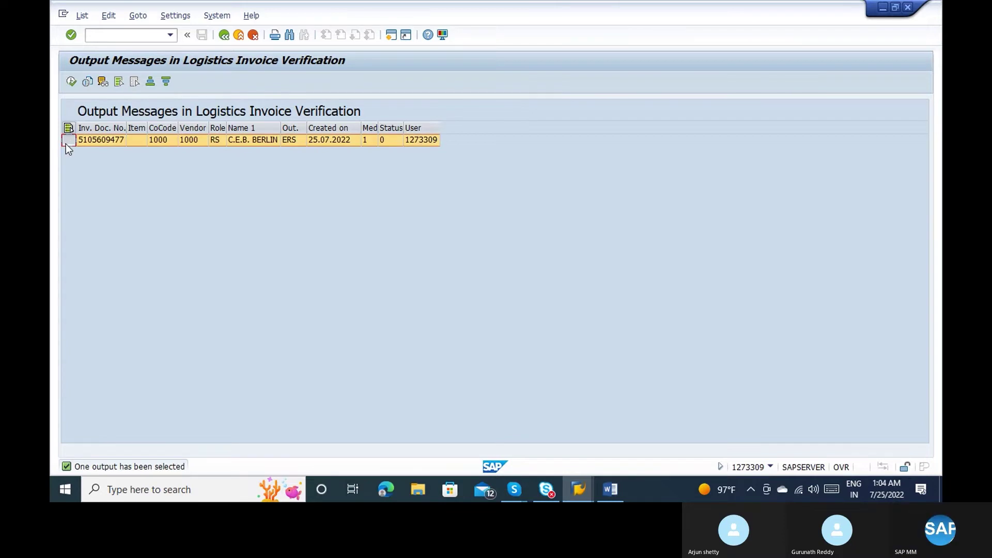
{"action": "left_click", "coordinate": [72, 83]}
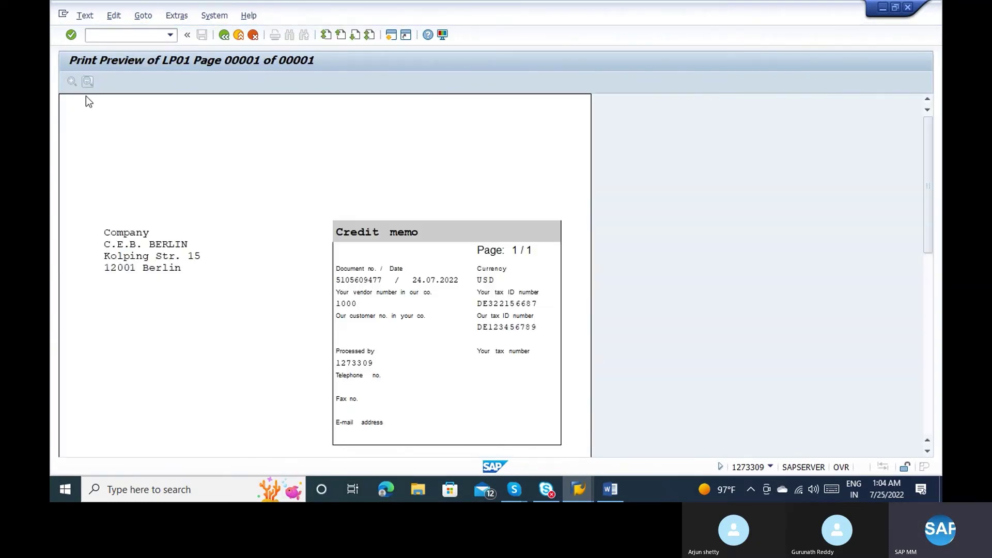
{"action": "left_click", "coordinate": [225, 35]}
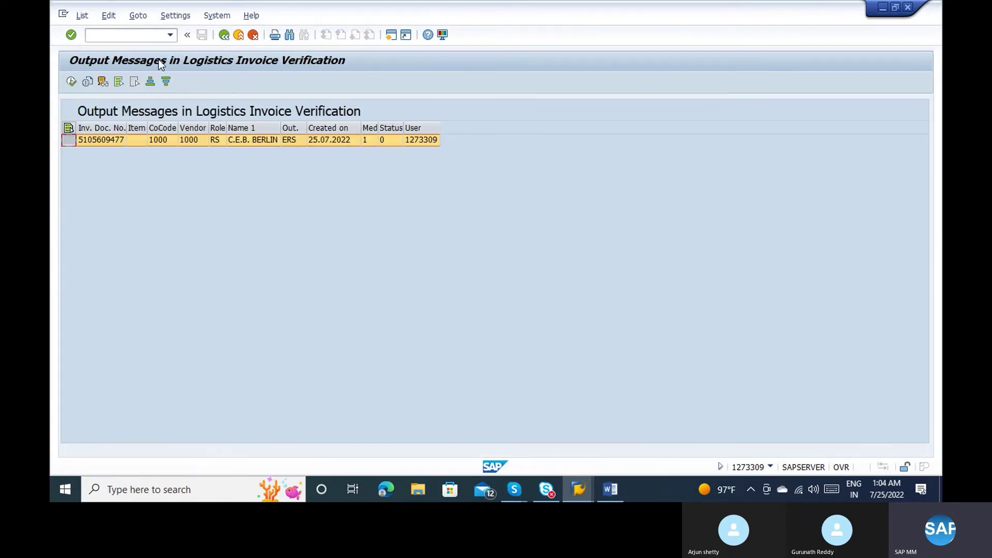
{"action": "left_click", "coordinate": [239, 35]}
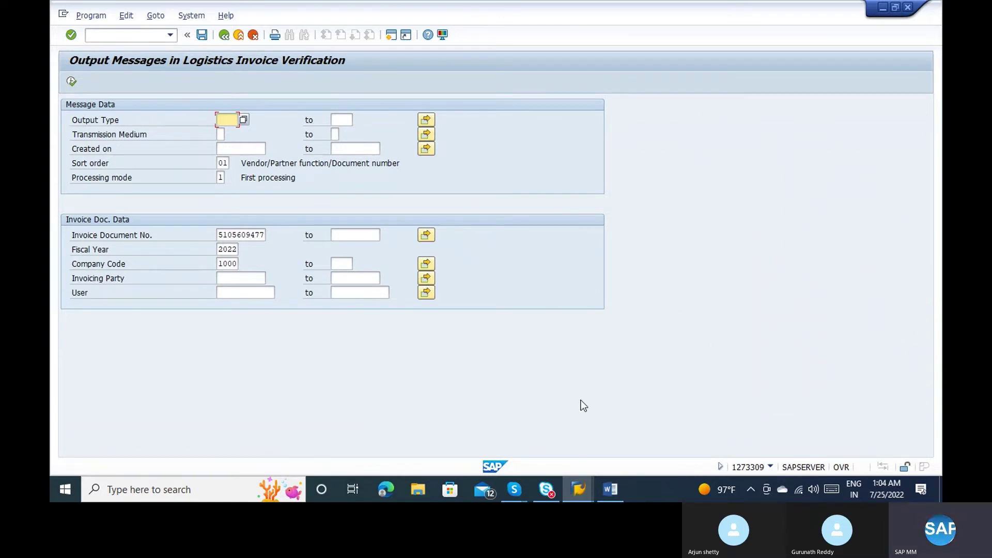
{"action": "mouse_move", "coordinate": [514, 490]}
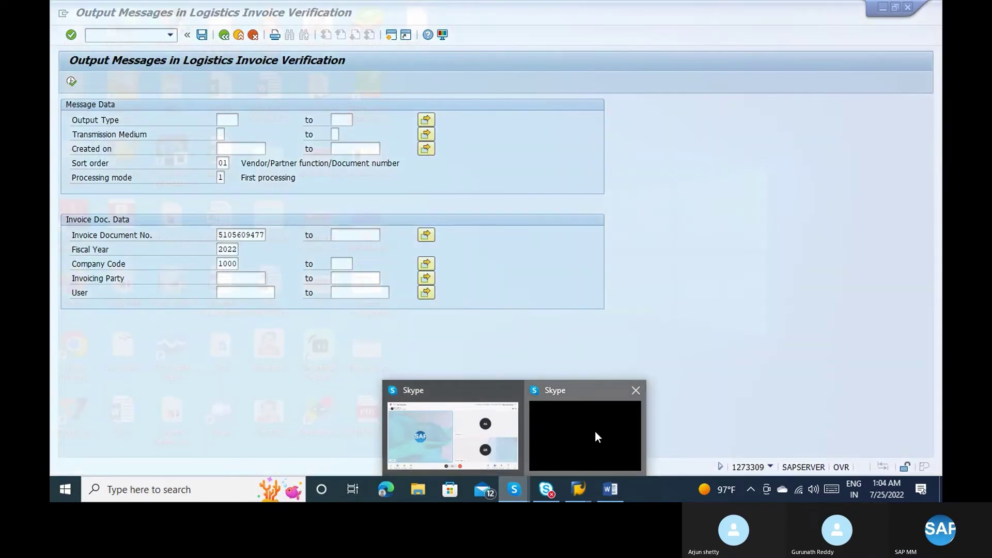
{"action": "left_click", "coordinate": [595, 435]}
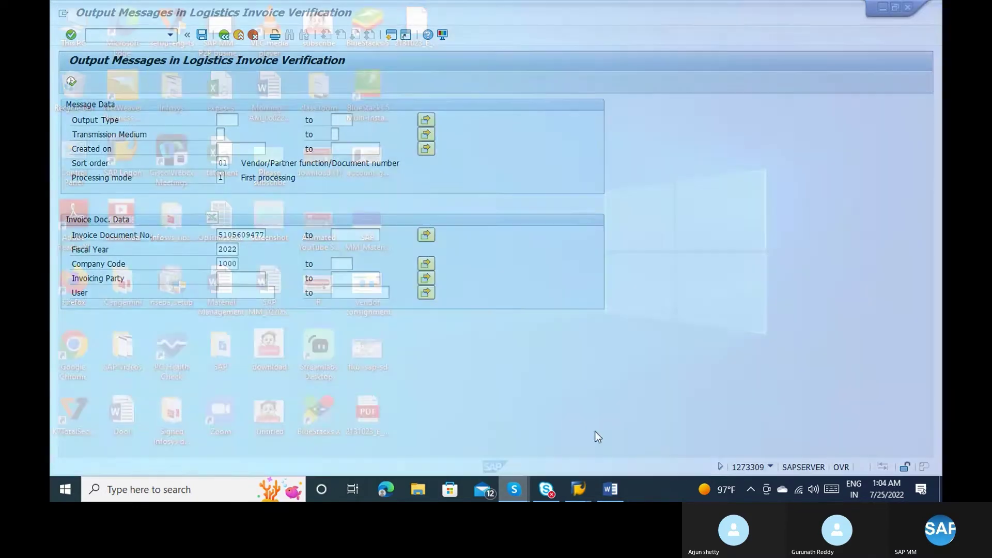
{"action": "mouse_move", "coordinate": [514, 489]}
{"action": "left_click", "coordinate": [455, 438]}
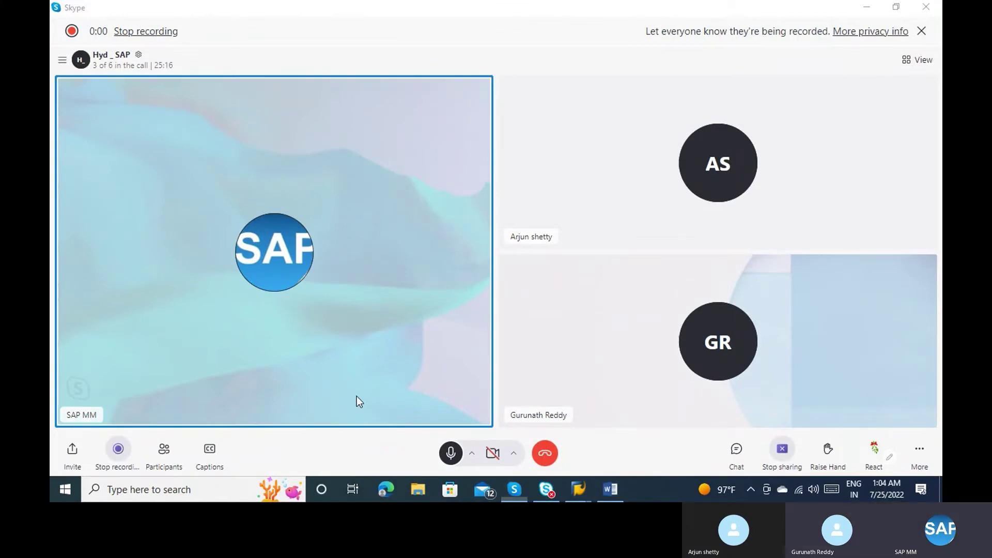
{"action": "key", "text": "alt+Tab"}
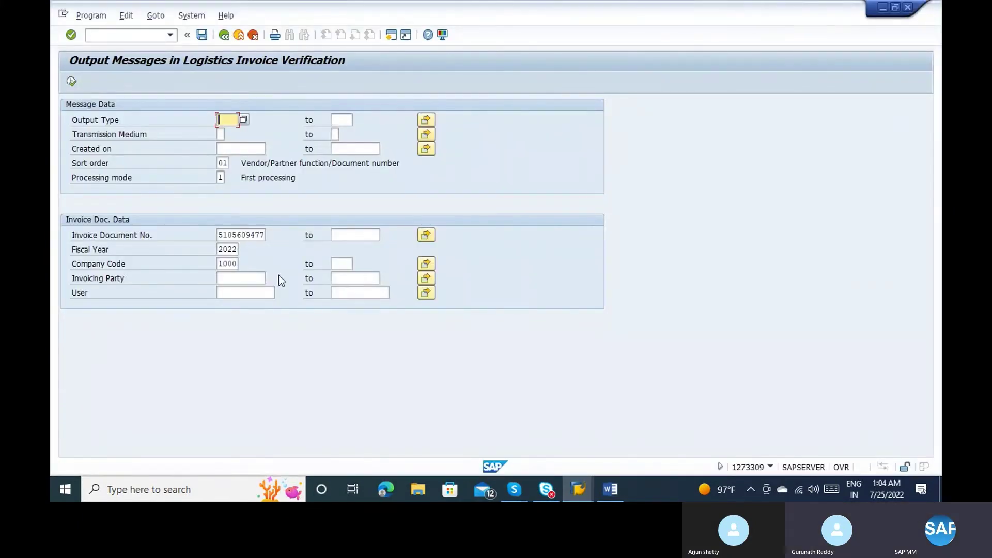
{"action": "key", "text": "alt+Tab"}
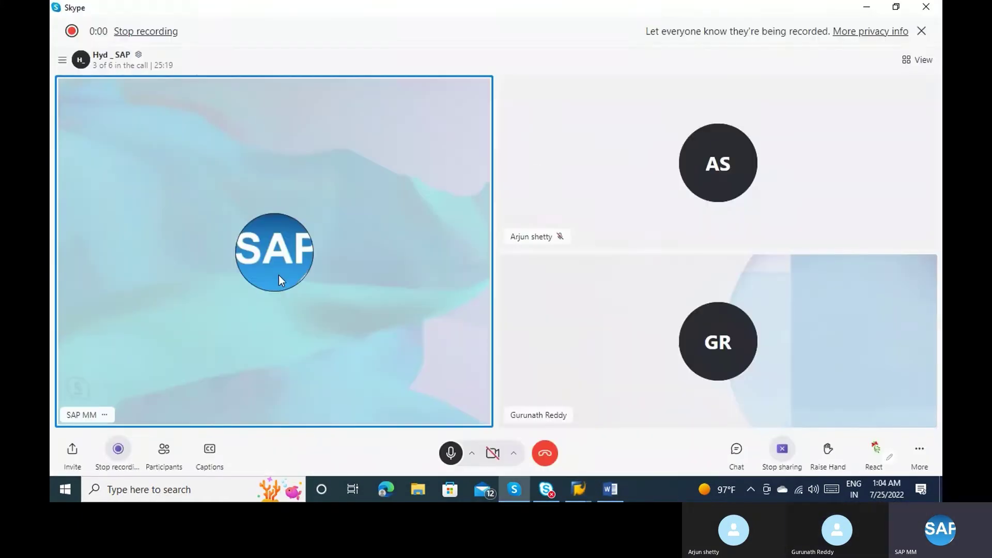
{"action": "key", "text": "alt+Tab"}
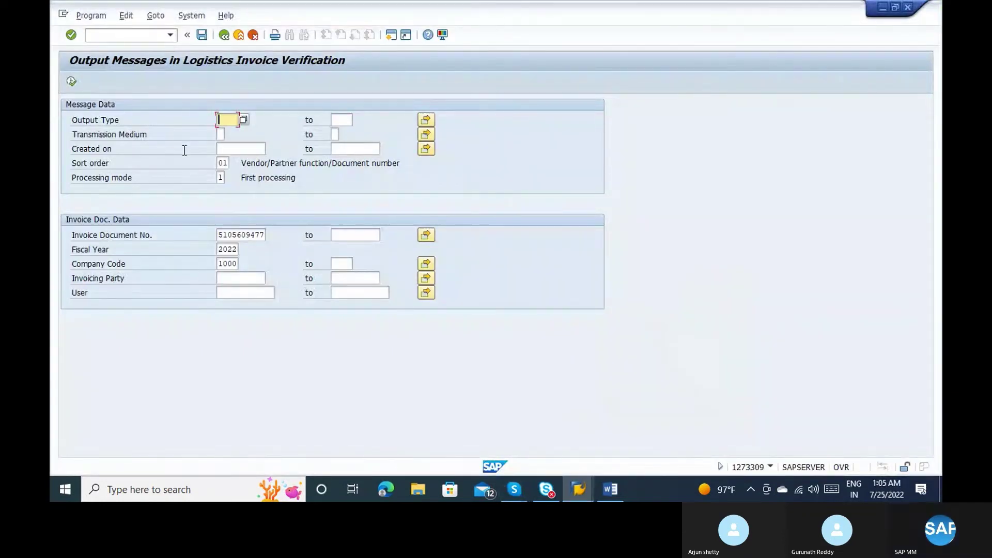
Open transaction NACE and display the output types of application MR, Invoice Verification.
{"action": "left_click", "coordinate": [116, 32]}
{"action": "type", "text": "/nnace"}
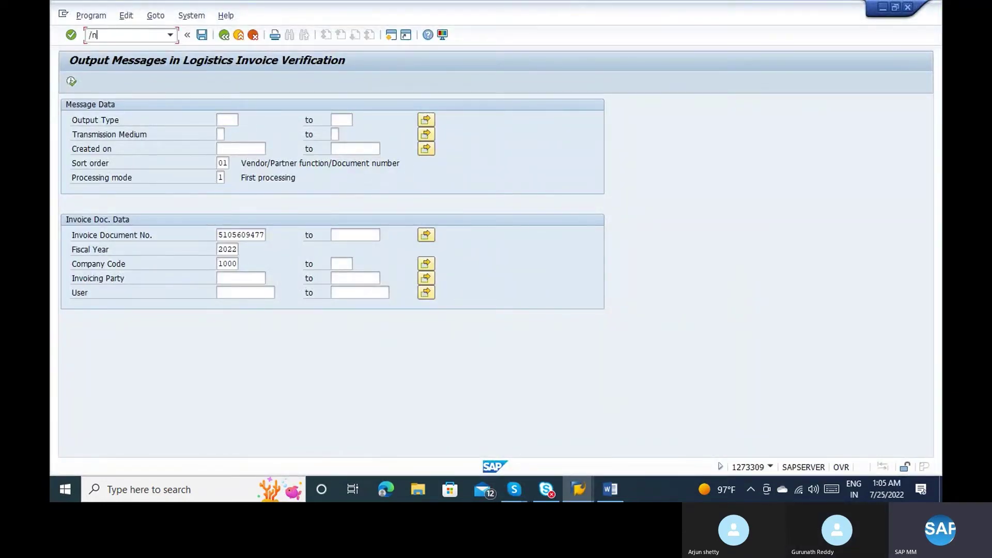
{"action": "key", "text": "Return"}
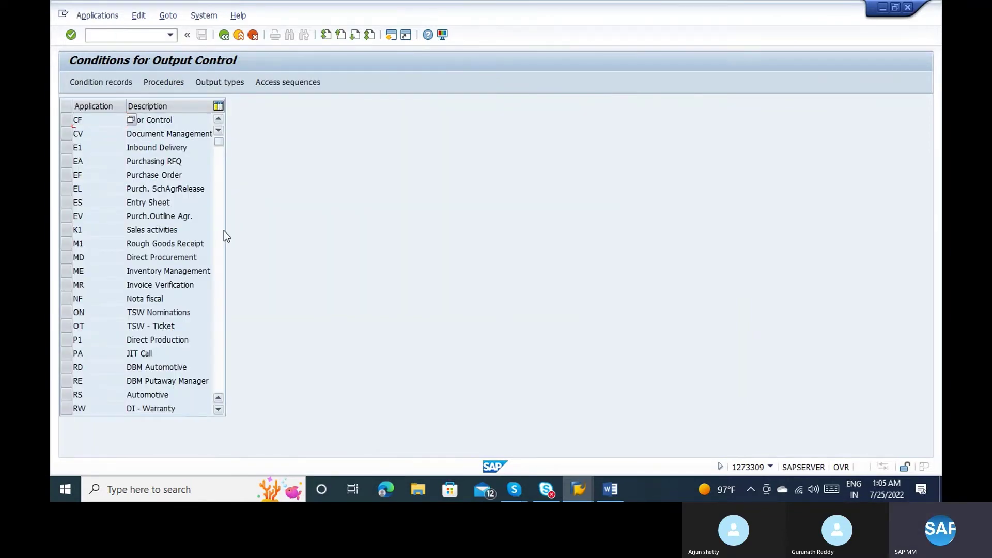
{"action": "scroll", "coordinate": [225, 231], "scroll_direction": "down", "scroll_amount": 10}
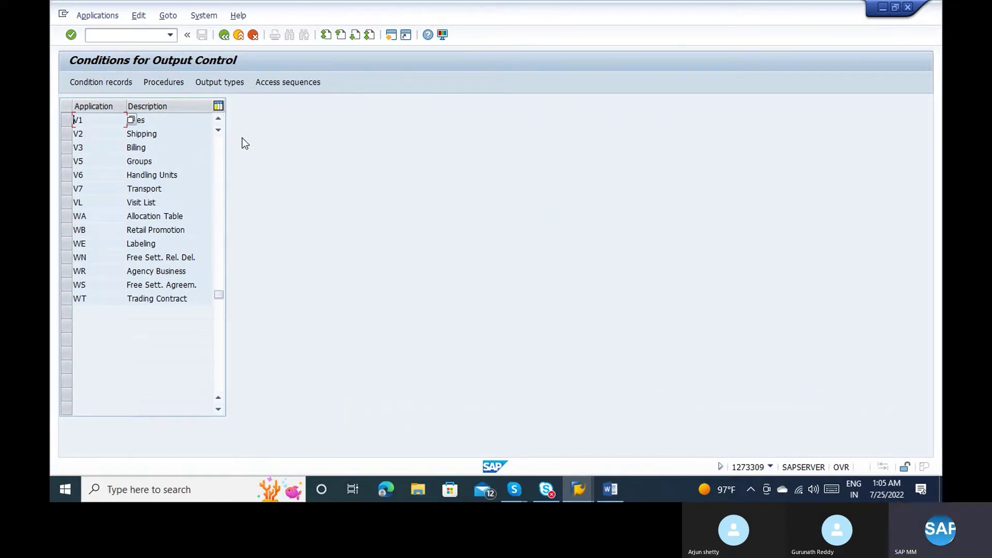
{"action": "left_click", "coordinate": [221, 122]}
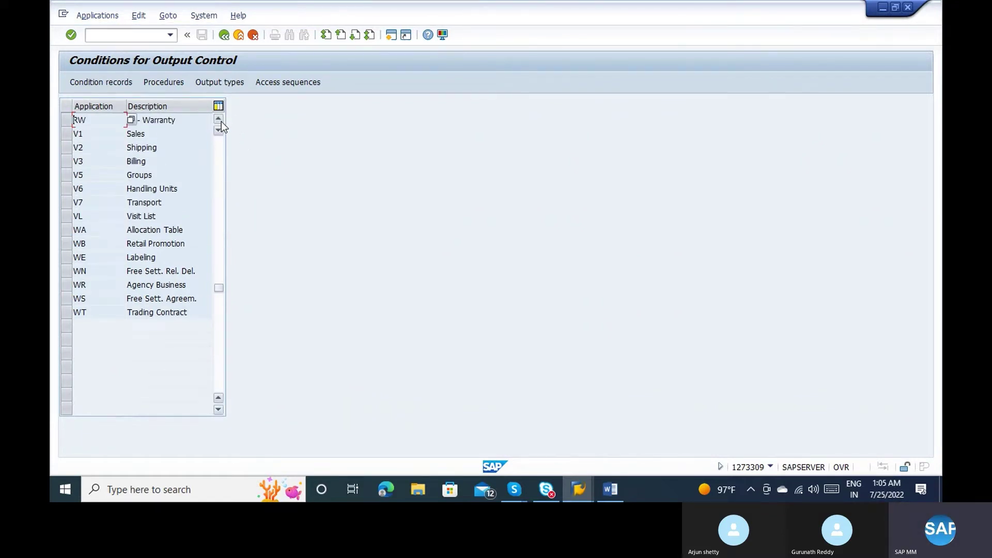
{"action": "left_click", "coordinate": [221, 122]}
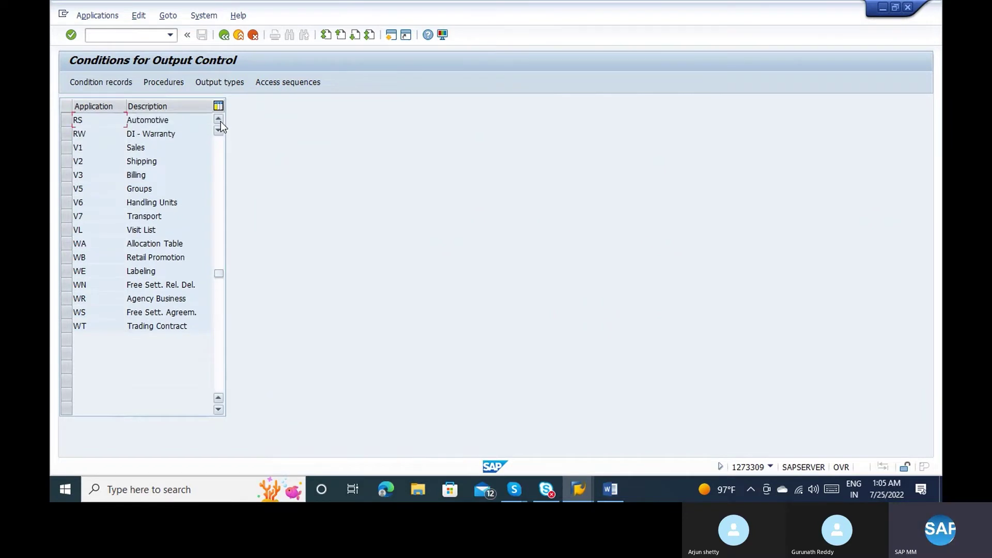
{"action": "left_click", "coordinate": [221, 122]}
{"action": "left_click", "coordinate": [221, 122]}
{"action": "left_click", "coordinate": [221, 122]}
{"action": "left_click", "coordinate": [221, 122]}
{"action": "left_click", "coordinate": [221, 121]}
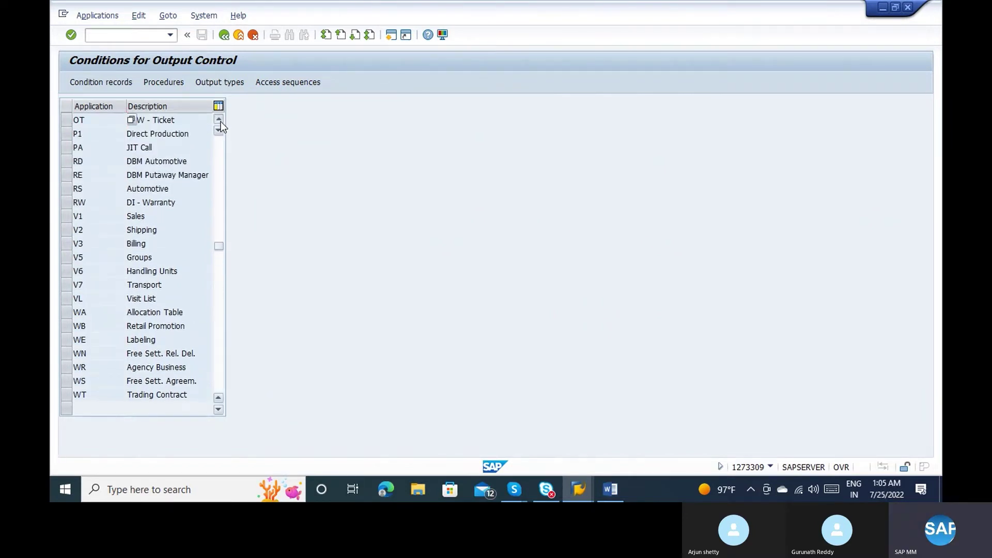
{"action": "left_click", "coordinate": [221, 122]}
{"action": "left_click", "coordinate": [222, 121]}
{"action": "left_click", "coordinate": [221, 122]}
{"action": "left_click", "coordinate": [221, 122]}
{"action": "left_click", "coordinate": [221, 122]}
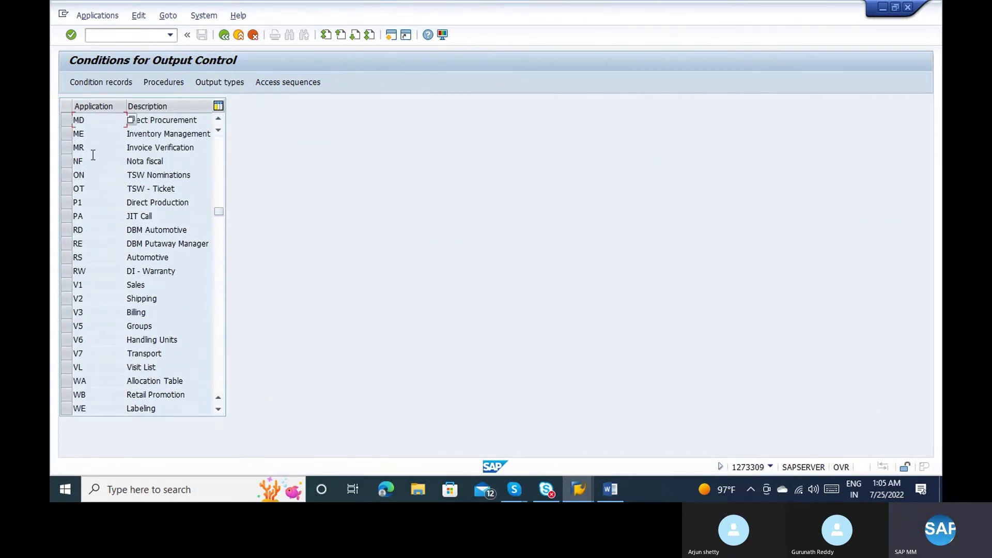
{"action": "left_click", "coordinate": [73, 149]}
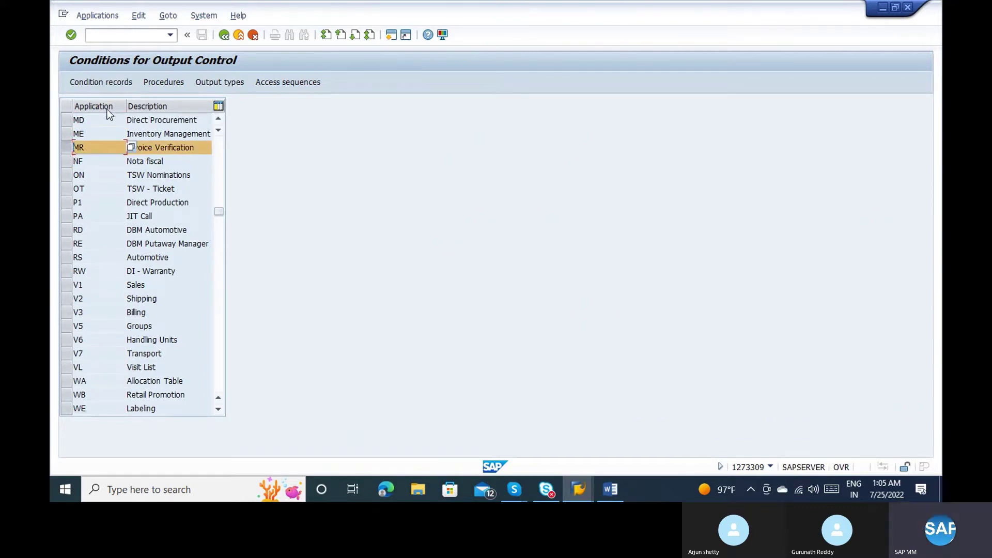
{"action": "left_click", "coordinate": [223, 83]}
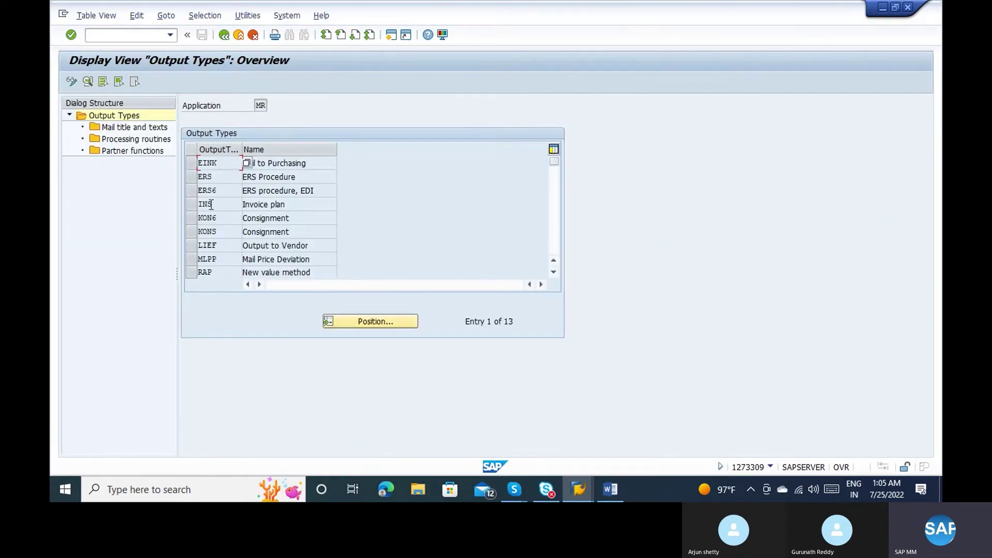
Display the processing routines of output type ERS and return to the output types overview.
{"action": "left_click", "coordinate": [194, 178]}
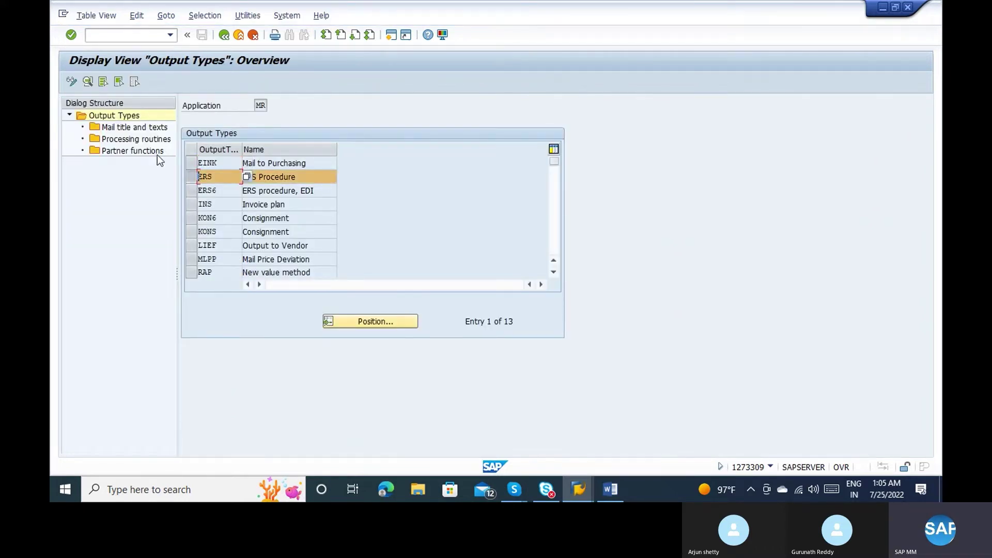
{"action": "double_click", "coordinate": [130, 139]}
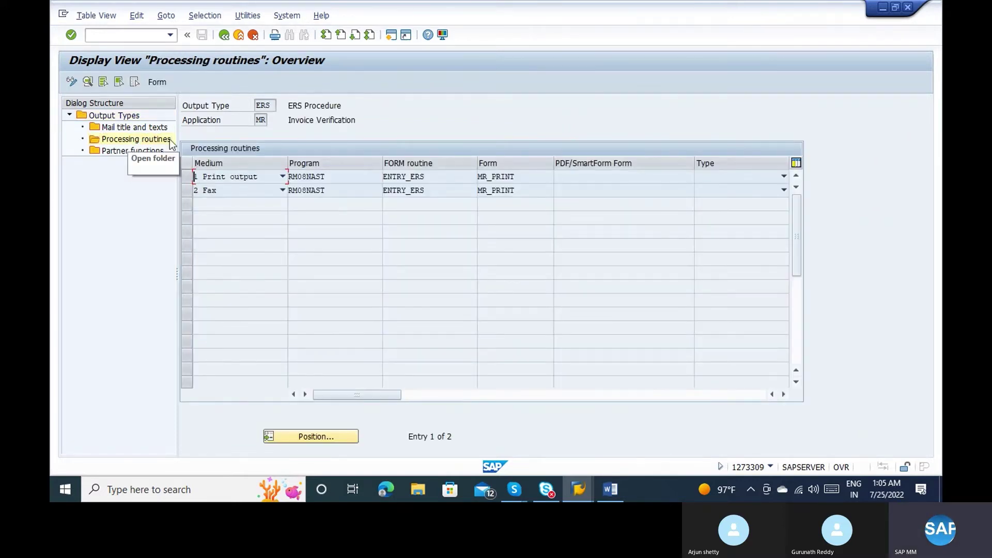
{"action": "left_click", "coordinate": [226, 35]}
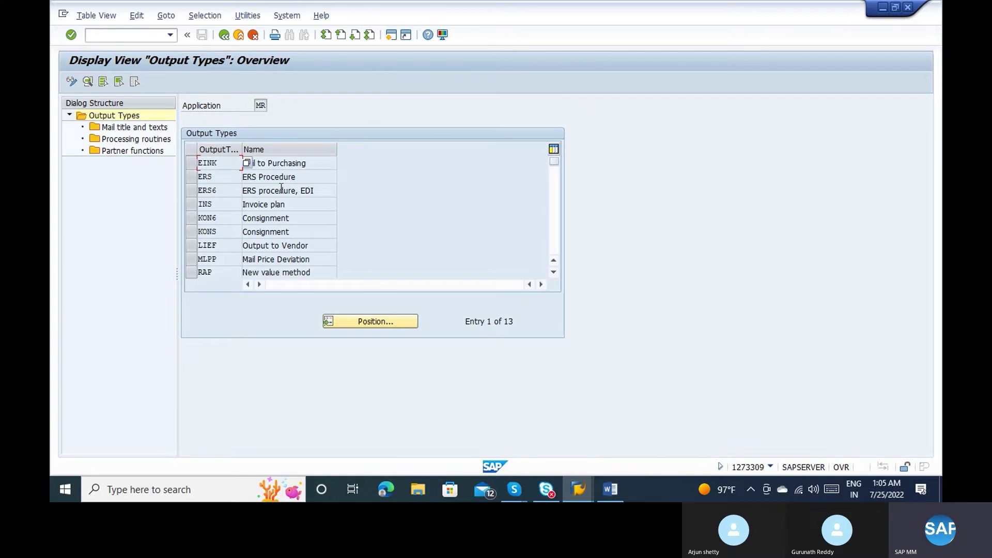
Review the output types for invoice verification, marking ERS and KONS, and return to the list of applications.
{"action": "left_click", "coordinate": [191, 177]}
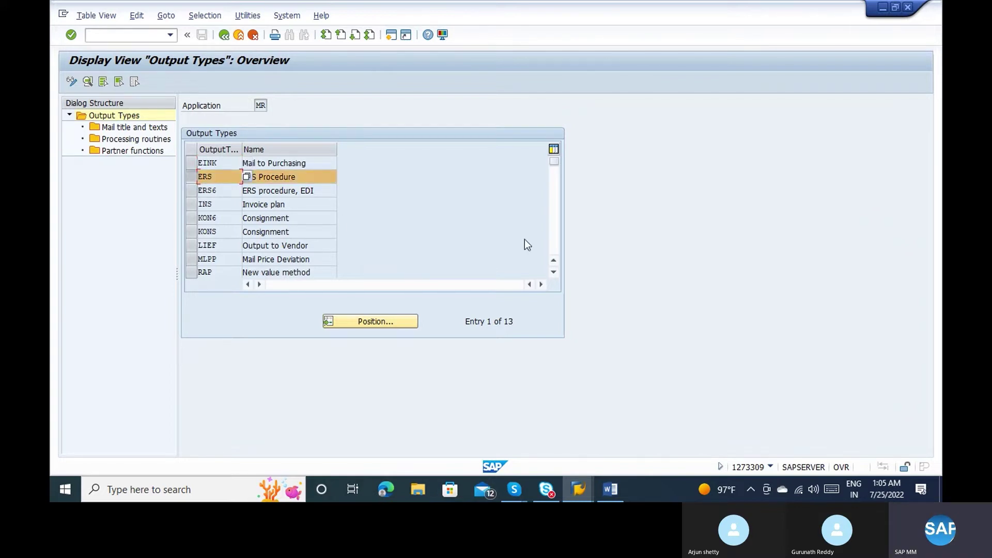
{"action": "left_click", "coordinate": [554, 233]}
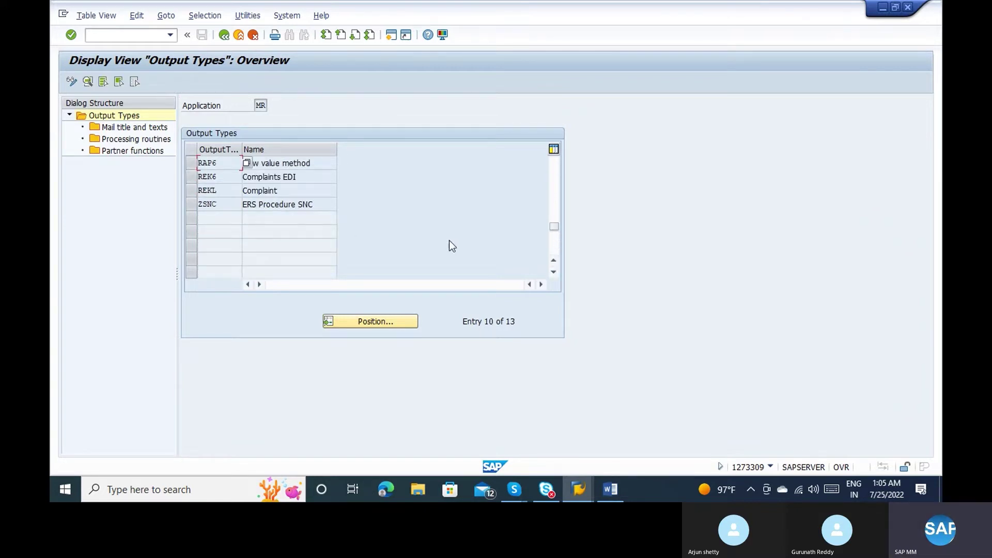
{"action": "left_click", "coordinate": [552, 219]}
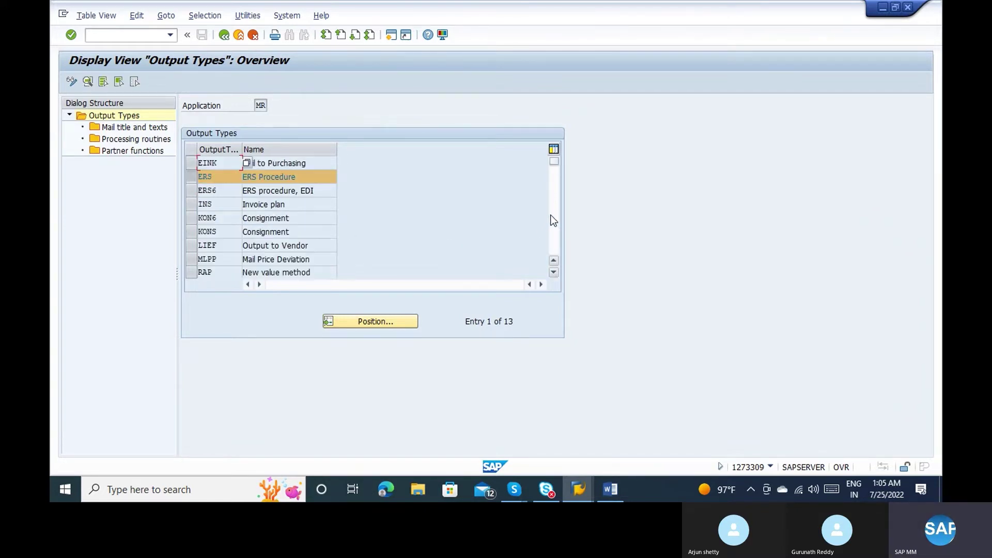
{"action": "left_click", "coordinate": [191, 234]}
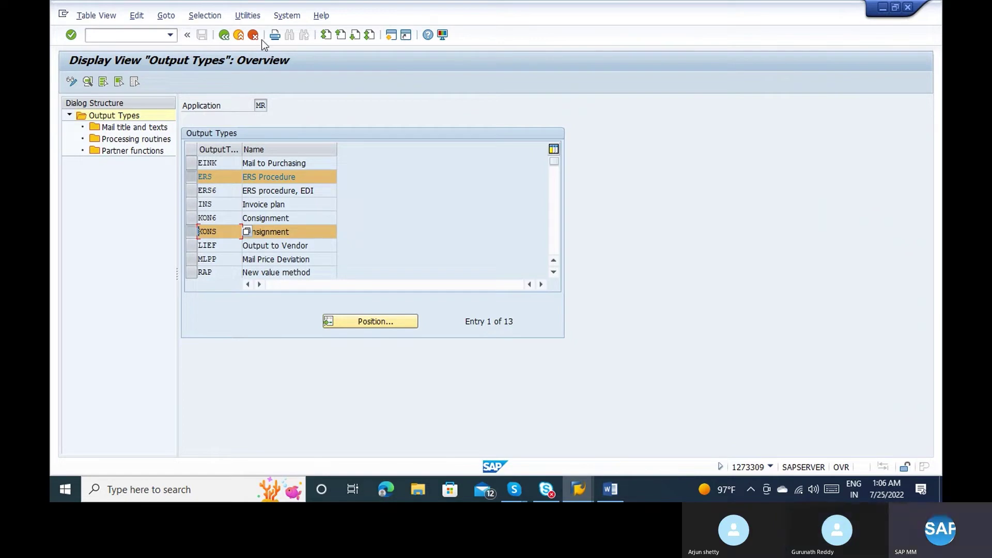
{"action": "left_click", "coordinate": [246, 40]}
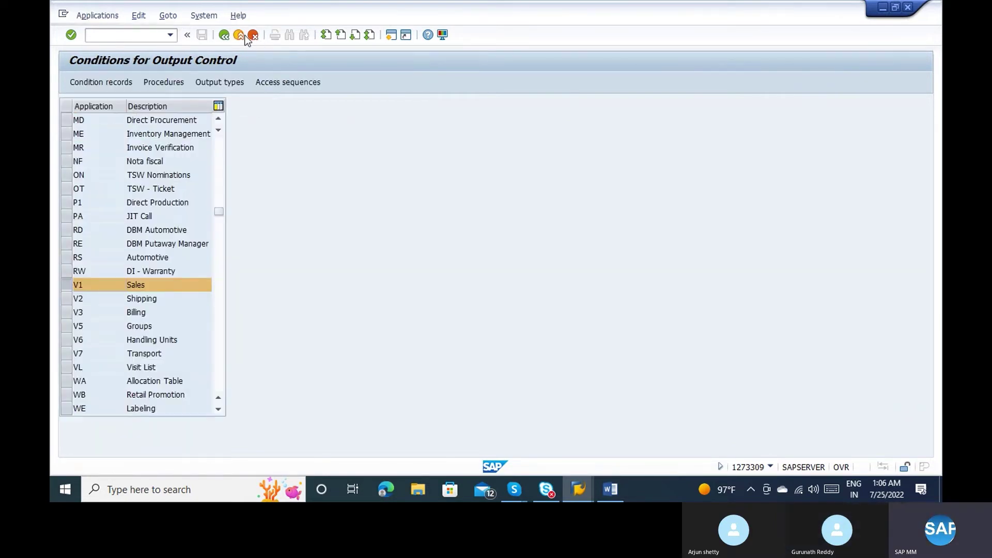
Leave the output control conditions and return to the SAP Easy Access screen.
{"action": "left_click", "coordinate": [240, 35]}
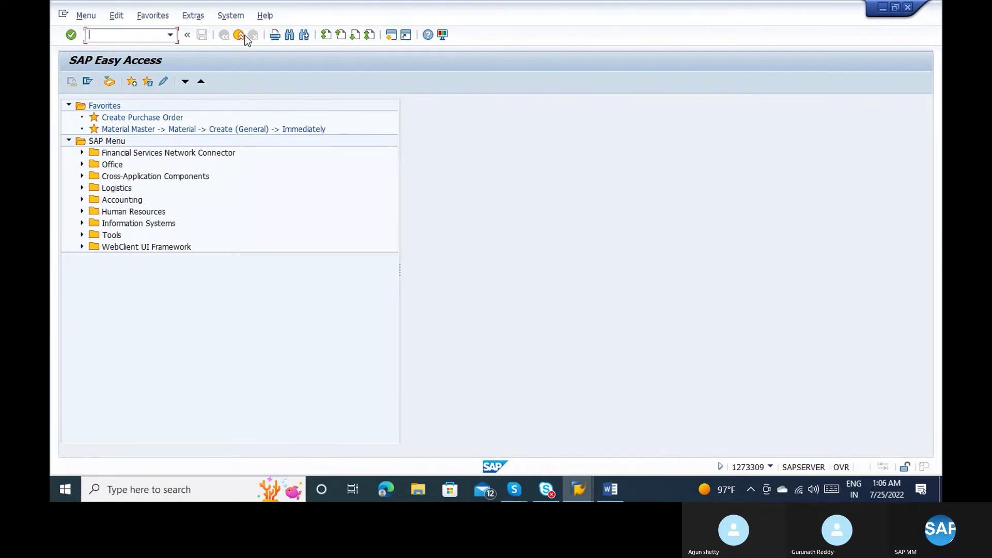
{"action": "left_click", "coordinate": [800, 489]}
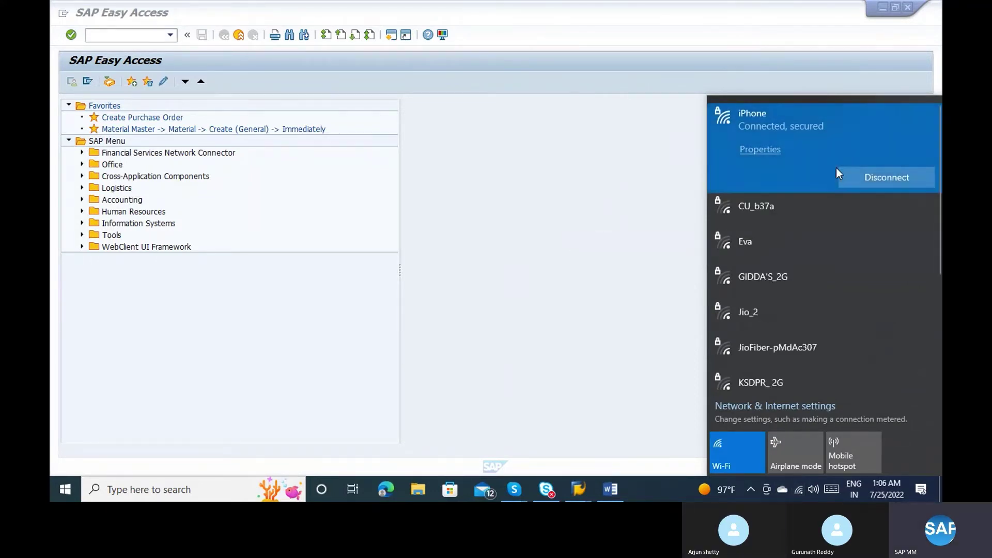
{"action": "scroll", "coordinate": [824, 258], "scroll_direction": "down", "scroll_amount": 3}
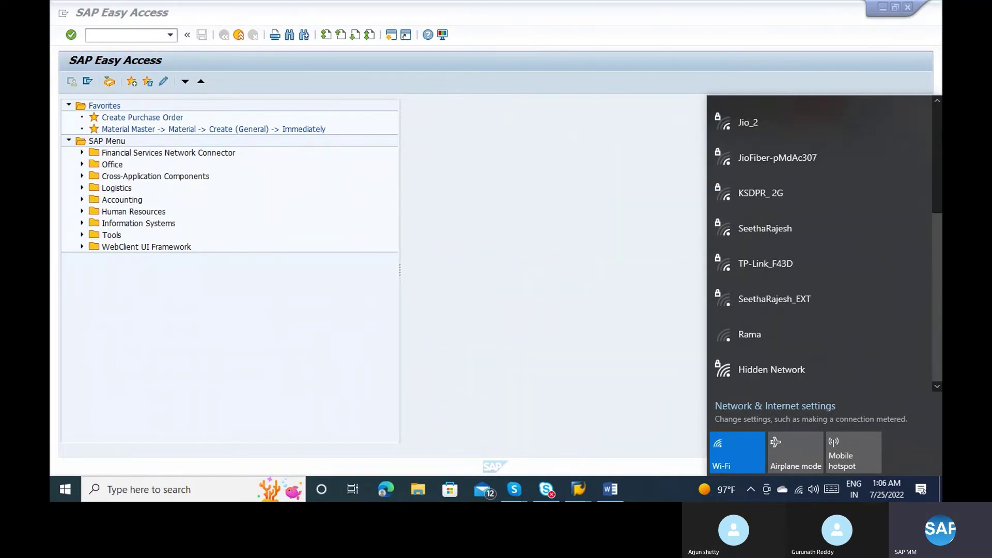
{"action": "scroll", "coordinate": [824, 259], "scroll_direction": "up", "scroll_amount": 3}
{"action": "left_click", "coordinate": [451, 328]}
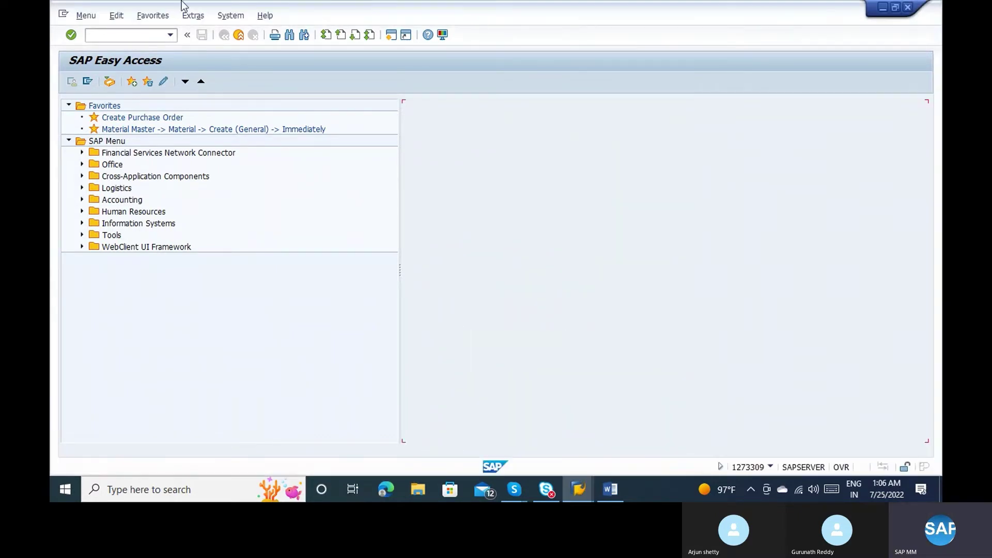
Close the extra SAP session and exit the invoice document display back to the ERS selection screen in the other session.
{"action": "left_click", "coordinate": [240, 36]}
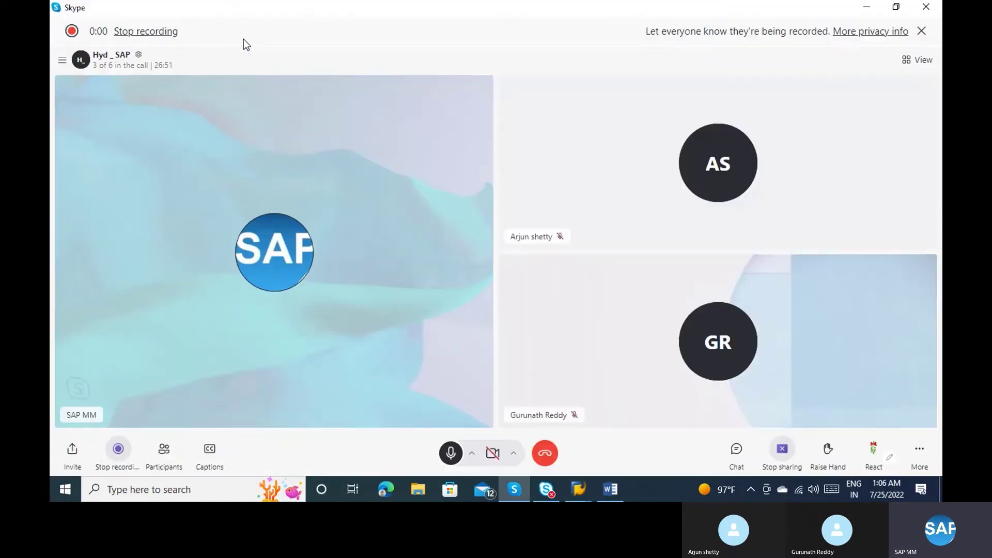
{"action": "mouse_move", "coordinate": [578, 489]}
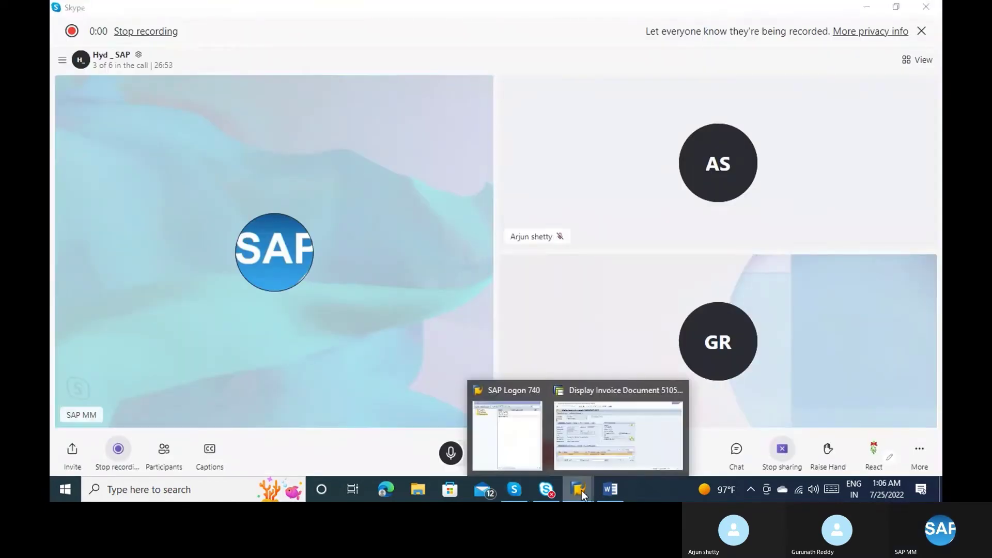
{"action": "left_click", "coordinate": [597, 445]}
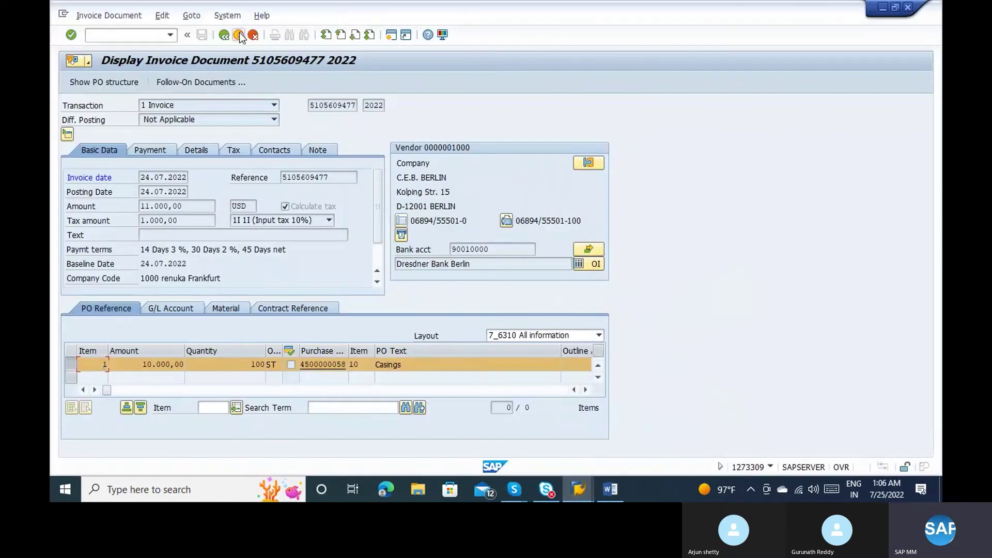
{"action": "left_click", "coordinate": [240, 34]}
{"action": "left_click", "coordinate": [239, 36]}
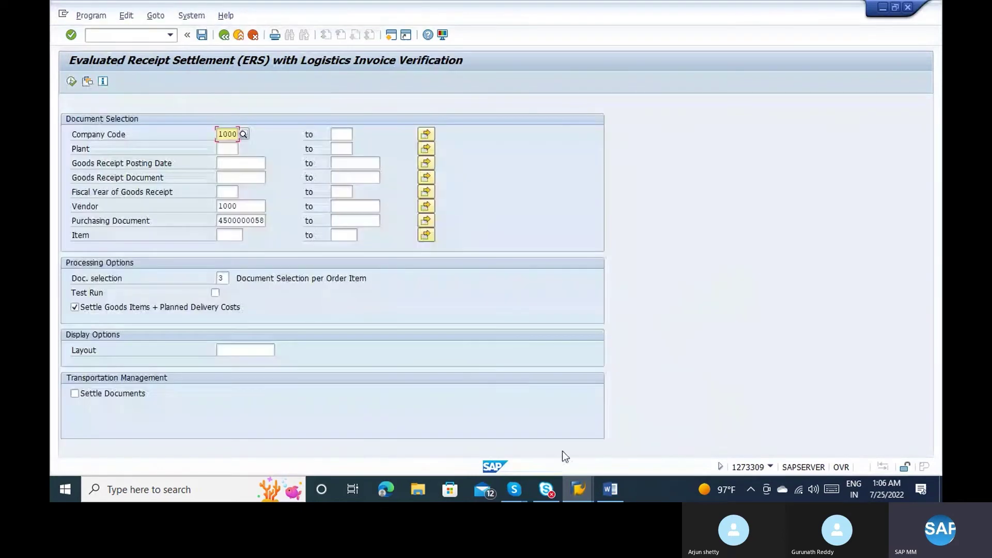
Switch to Word, delete the three lines of ERS notes and shorten the heading to "INVOICE PLAN".
{"action": "left_click", "coordinate": [621, 483]}
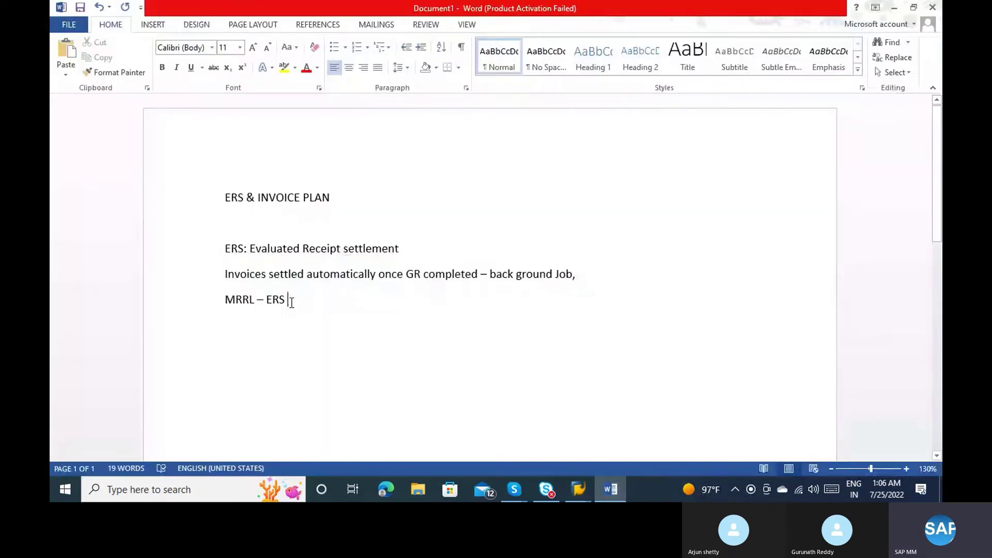
{"action": "left_click_drag", "start_coordinate": [291, 302], "coordinate": [227, 255]}
{"action": "key", "text": "BackSpace"}
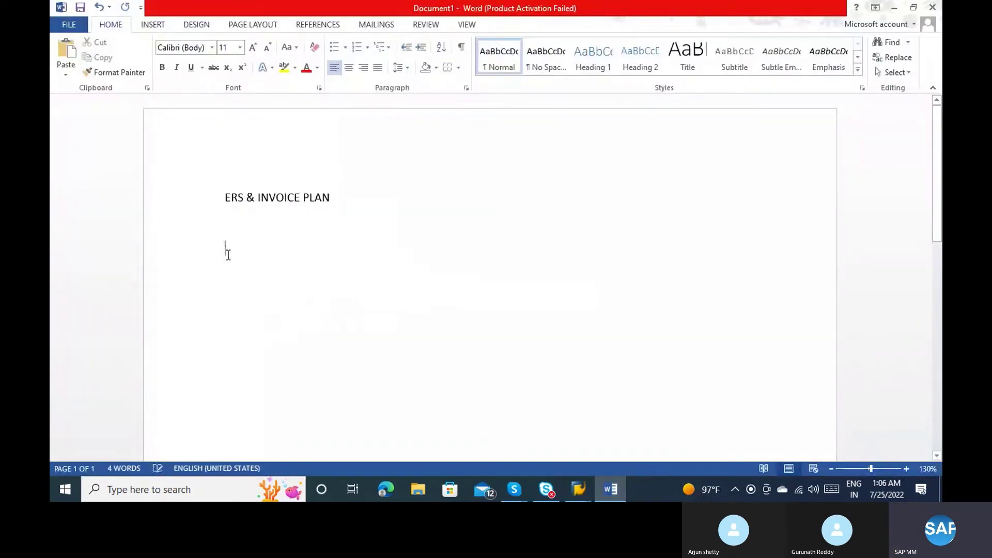
{"action": "left_click", "coordinate": [256, 202]}
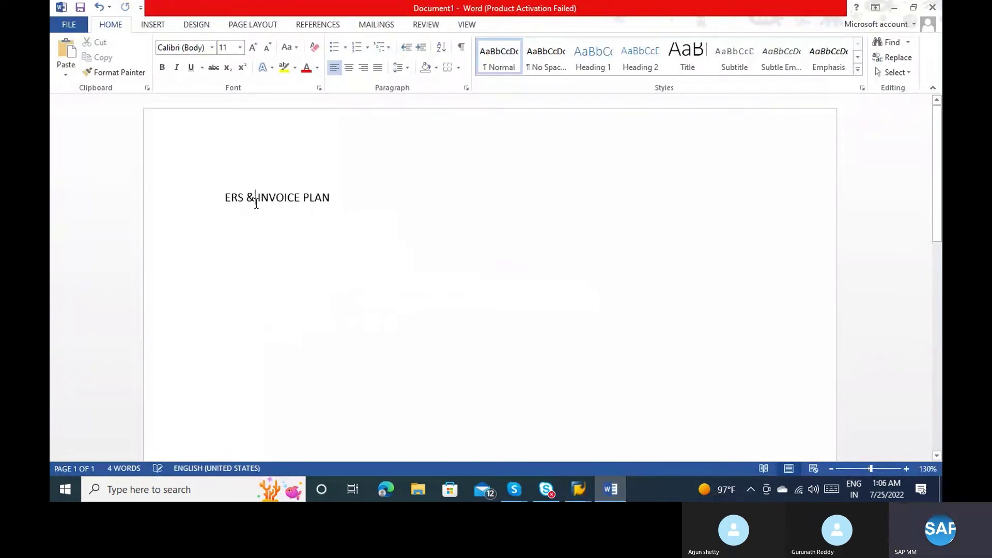
{"action": "key", "text": "BackSpace"}
{"action": "key", "text": "BackSpace"}
{"action": "key", "text": "BackSpace"}
{"action": "key", "text": "BackSpace"}
{"action": "key", "text": "BackSpace"}
{"action": "key", "text": "BackSpace"}
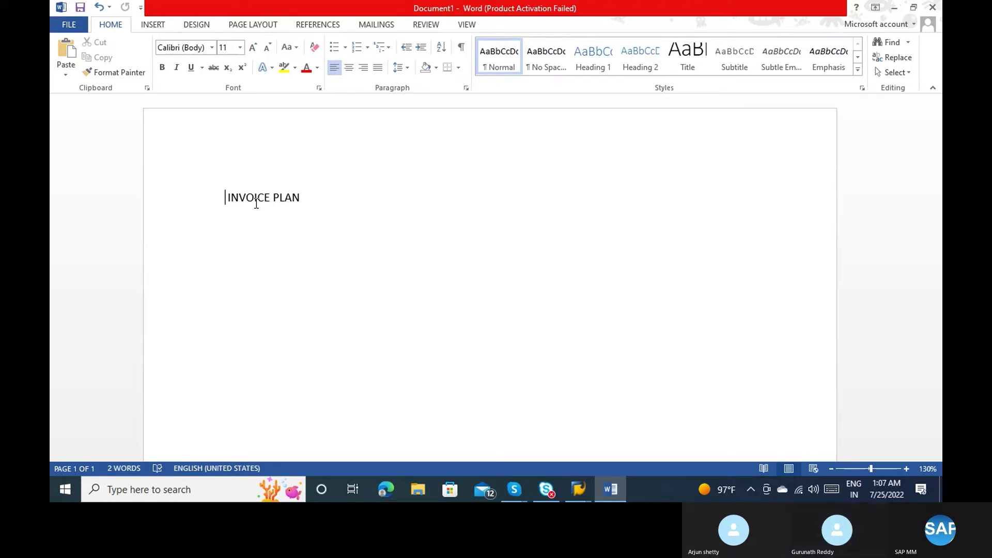
Add a colon to the INVOICE PLAN heading, correct its spacing to "INVOICE PLAN:" and continue below it.
{"action": "left_click", "coordinate": [301, 198]}
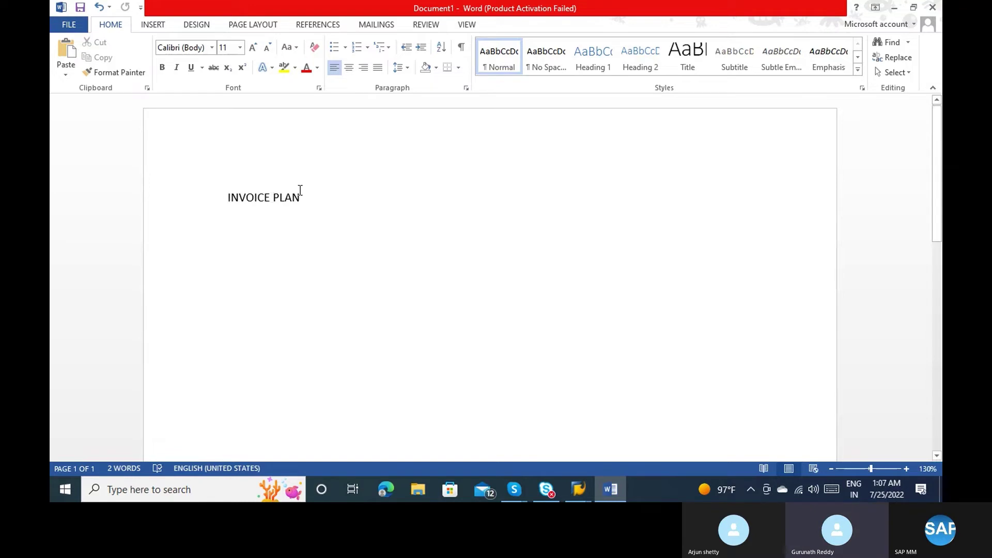
{"action": "type", "text": ":"}
{"action": "key", "text": "Return"}
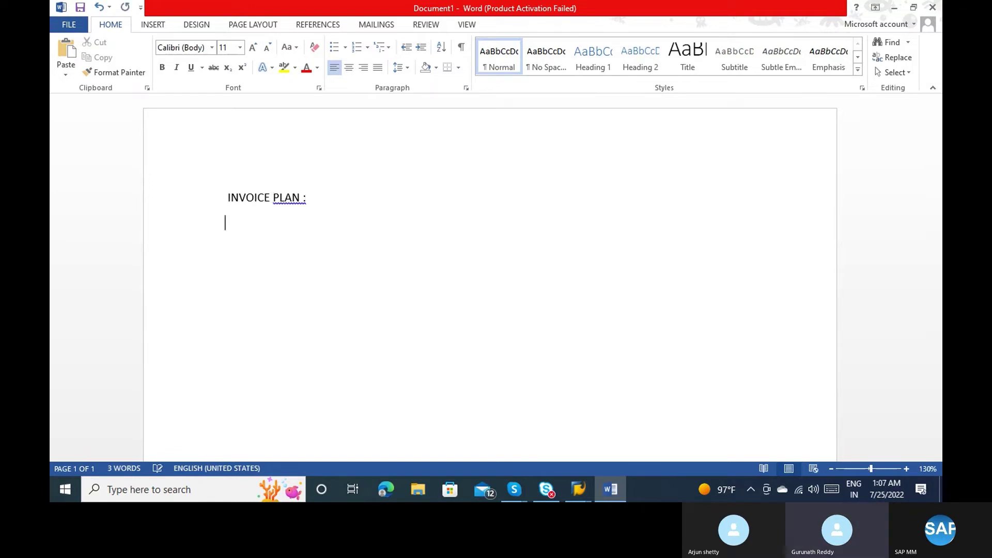
{"action": "left_click", "coordinate": [293, 199]}
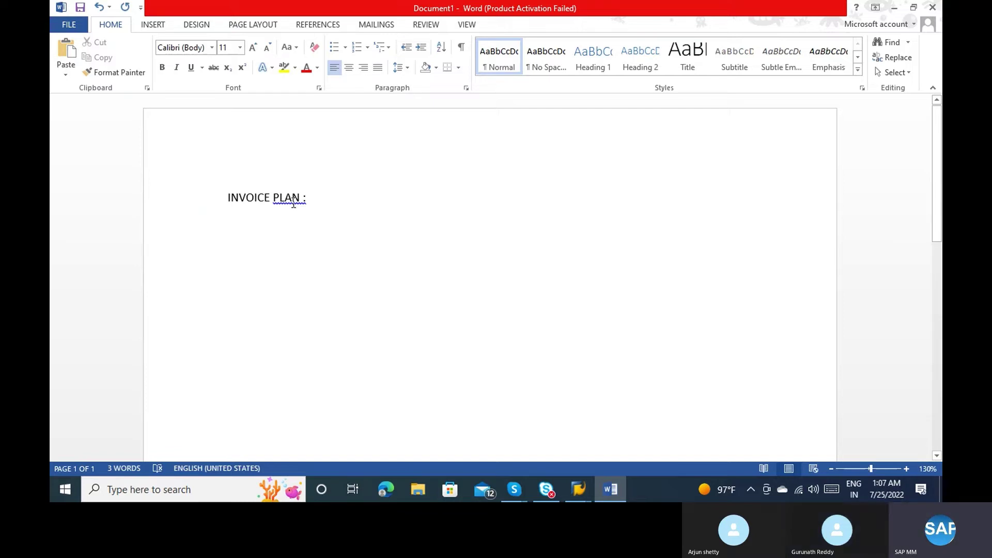
{"action": "right_click", "coordinate": [293, 202]}
{"action": "left_click", "coordinate": [331, 213]}
{"action": "key", "text": "Down"}
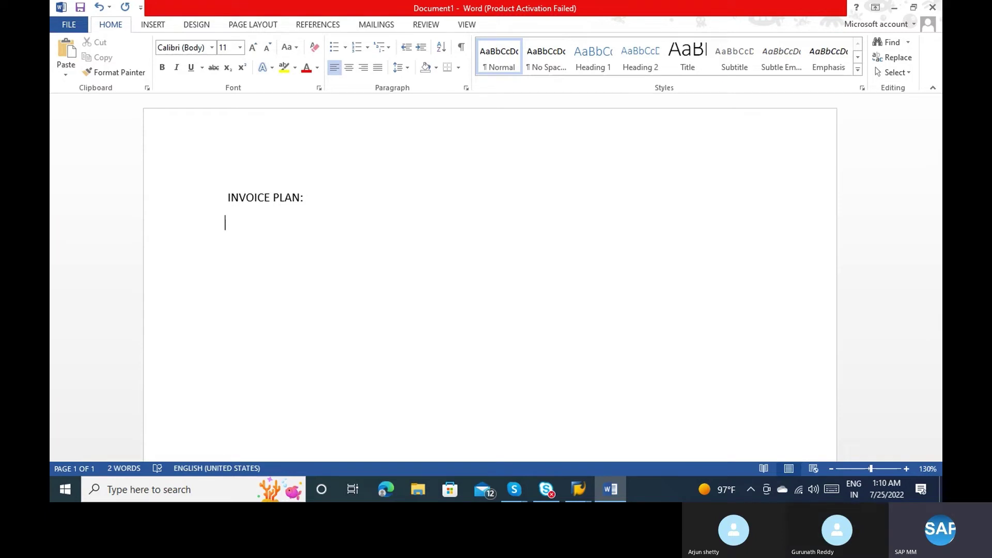
Create a numbered list under the heading with the items "Periodic Invoice Plan –" and "Partial invoice plan".
{"action": "type", "text": "1) Pe"}
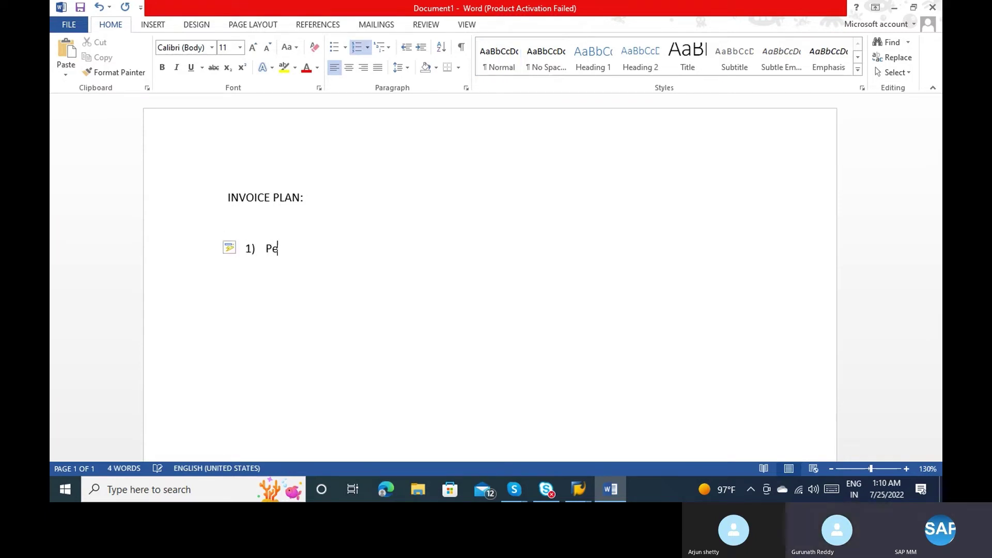
{"action": "type", "text": "riodica"}
{"action": "key", "text": "BackSpace"}
{"action": "type", "text": "Invocie"}
{"action": "key", "text": "BackSpace"}
{"action": "key", "text": "BackSpace"}
{"action": "key", "text": "BackSpace"}
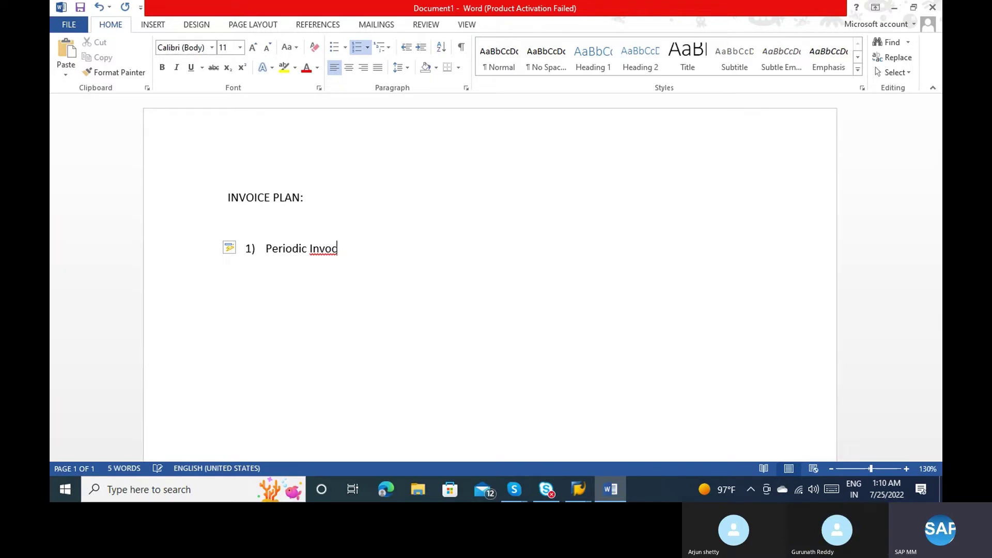
{"action": "type", "text": "ice Plan"}
{"action": "key", "text": "Return"}
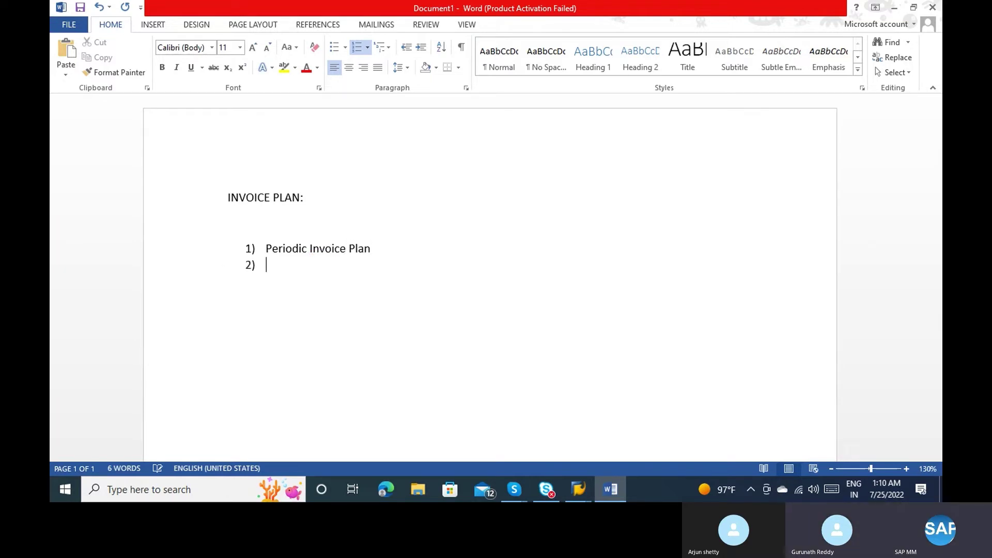
{"action": "type", "text": "Partial"}
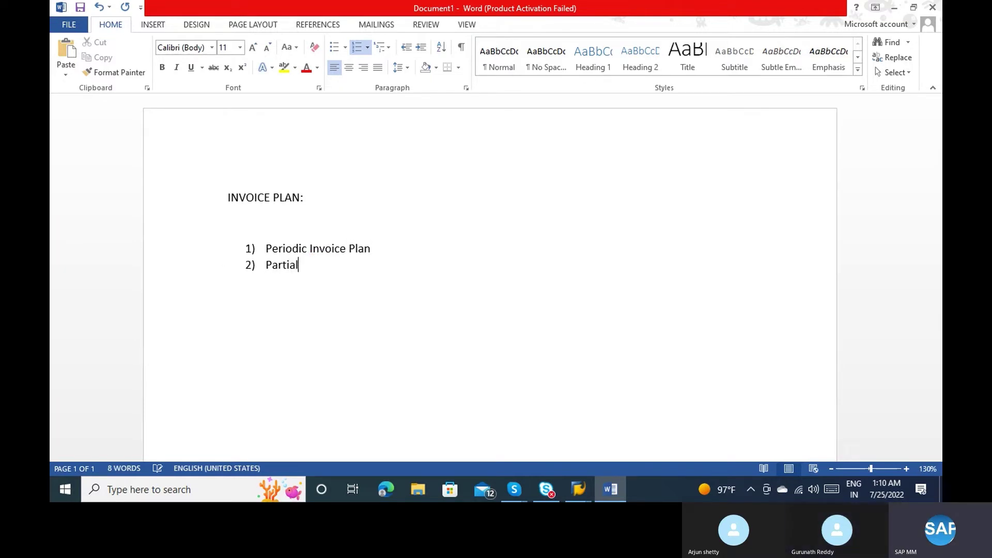
{"action": "type", "text": " invoice plan"}
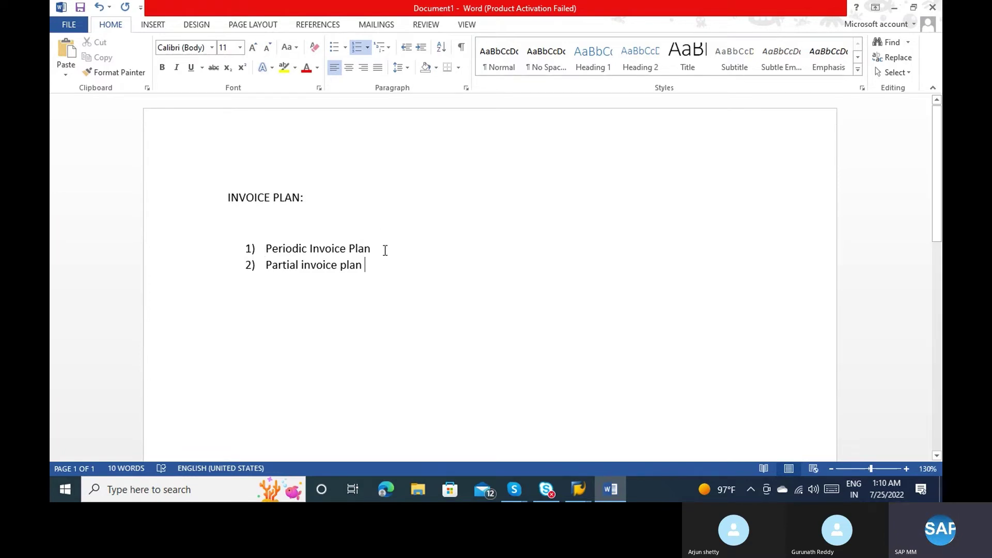
{"action": "type", "text": "- "}
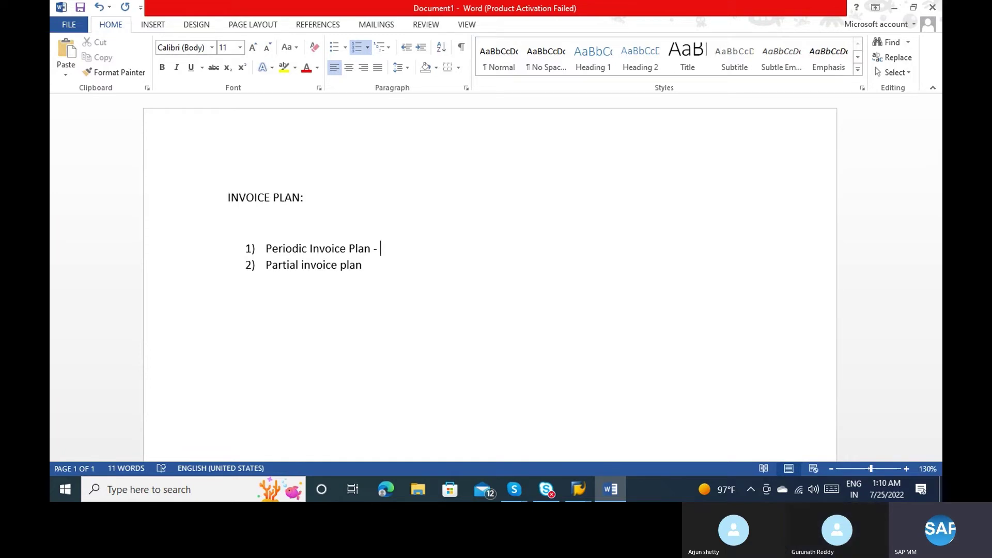
{"action": "type", "text": "1"}
{"action": "key", "text": "BackSpace"}
{"action": "type", "text": "each month"}
{"action": "key", "text": "BackSpace"}
{"action": "key", "text": "BackSpace"}
{"action": "key", "text": "BackSpace"}
{"action": "key", "text": "BackSpace"}
{"action": "key", "text": "BackSpace"}
{"action": "key", "text": "BackSpace"}
{"action": "key", "text": "BackSpace"}
{"action": "key", "text": "BackSpace"}
{"action": "key", "text": "BackSpace"}
{"action": "key", "text": "BackSpace"}
Append "- prescheduled" to the Partial invoice plan item and end the list with blank lines below it.
{"action": "left_click", "coordinate": [385, 266]}
{"action": "type", "text": "-"}
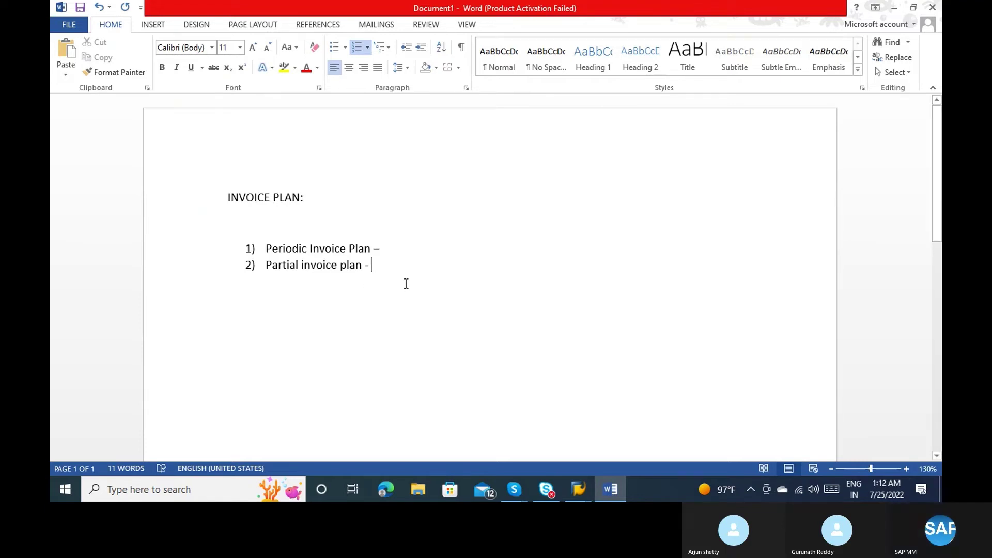
{"action": "type", "text": "pres"}
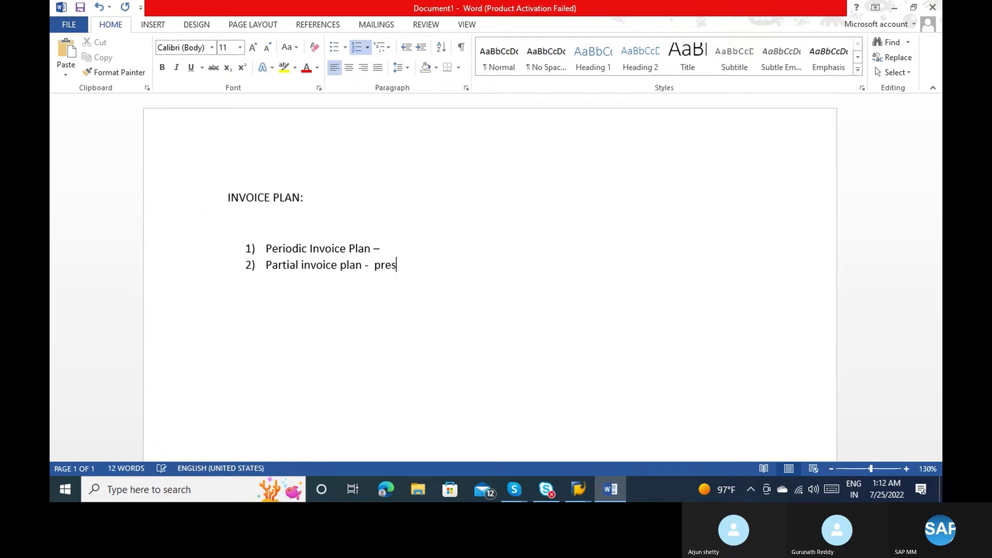
{"action": "type", "text": "cheduled"}
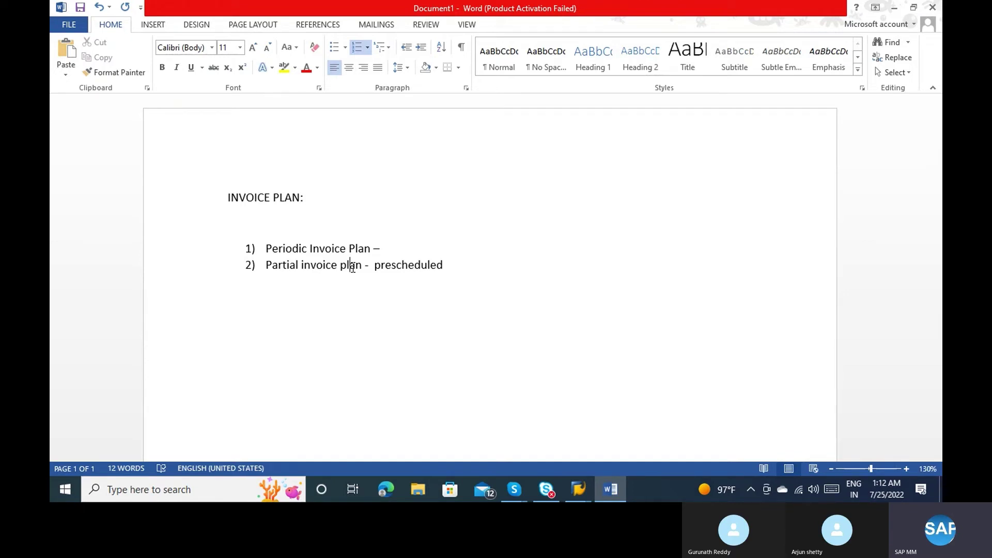
{"action": "left_click", "coordinate": [332, 247]}
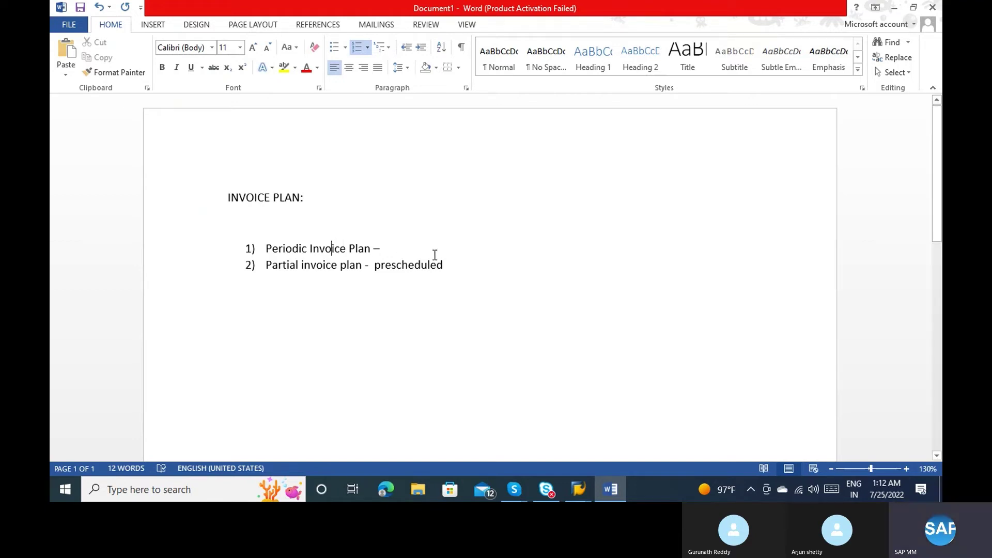
{"action": "left_click", "coordinate": [469, 260]}
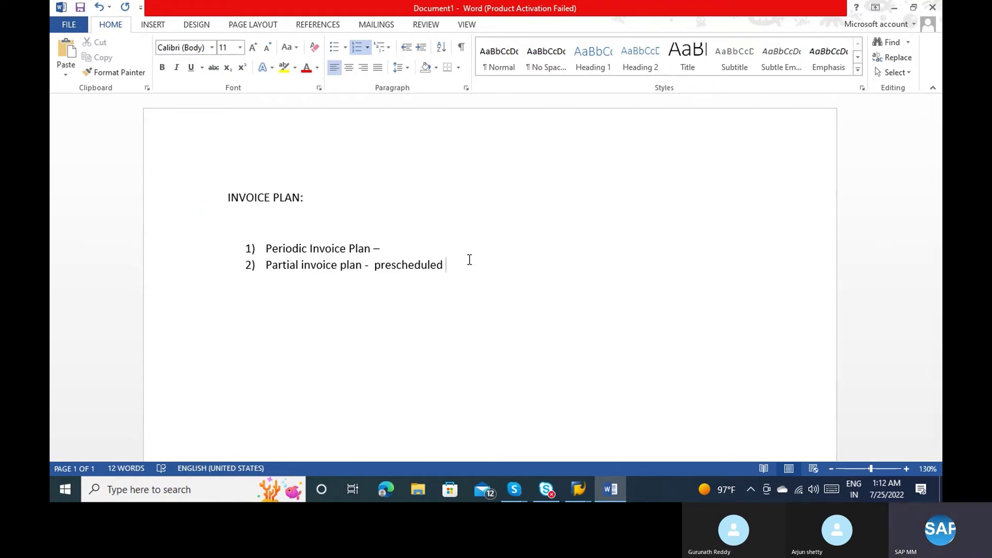
{"action": "key", "text": "Return"}
{"action": "key", "text": "Return"}
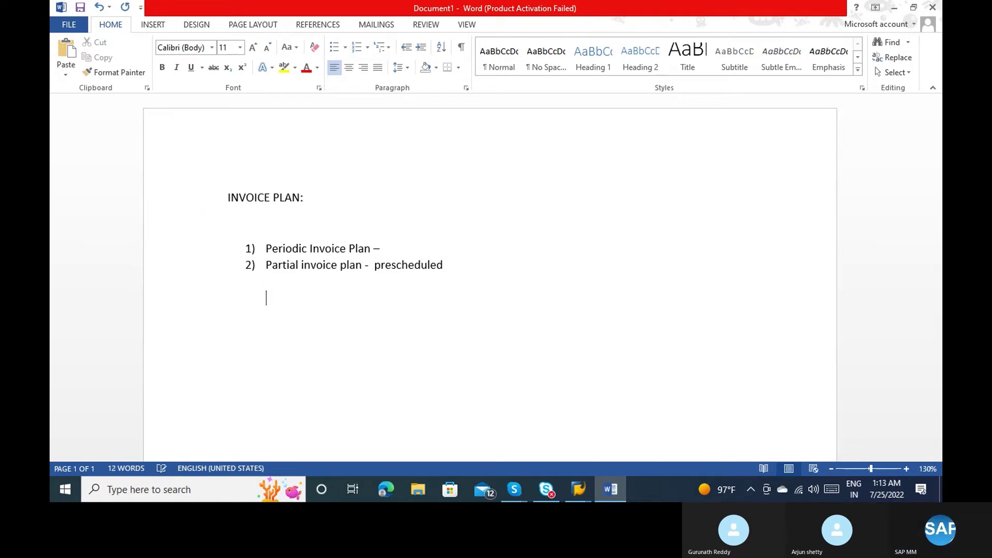
{"action": "key", "text": "Return"}
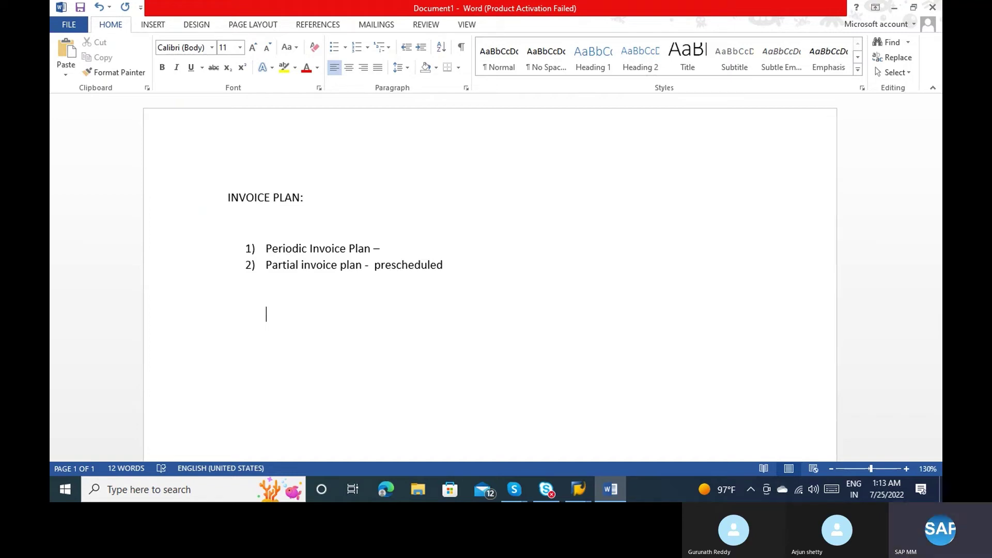
Switch to the SAP session showing the ERS selection screen and try to open transaction XK02.
{"action": "mouse_move", "coordinate": [578, 490]}
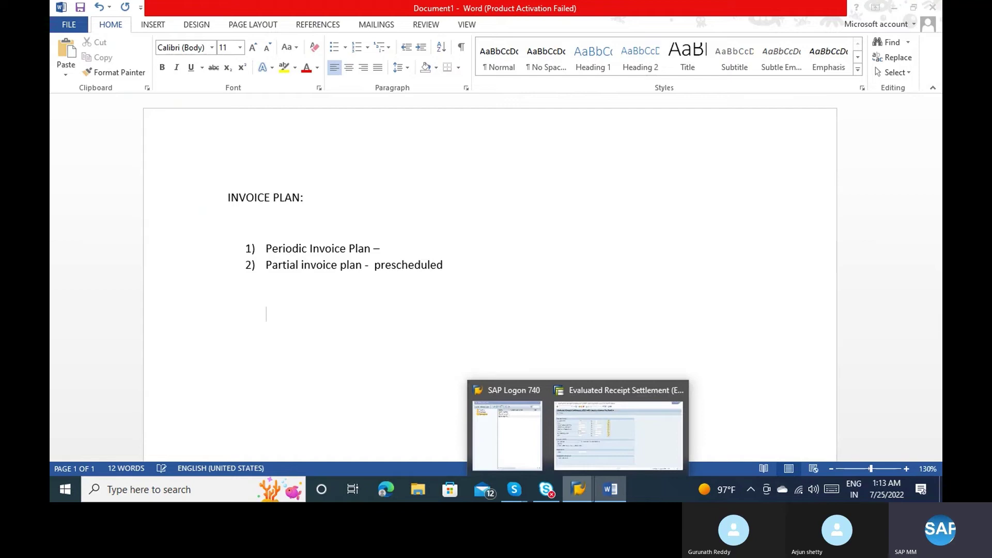
{"action": "left_click", "coordinate": [610, 422]}
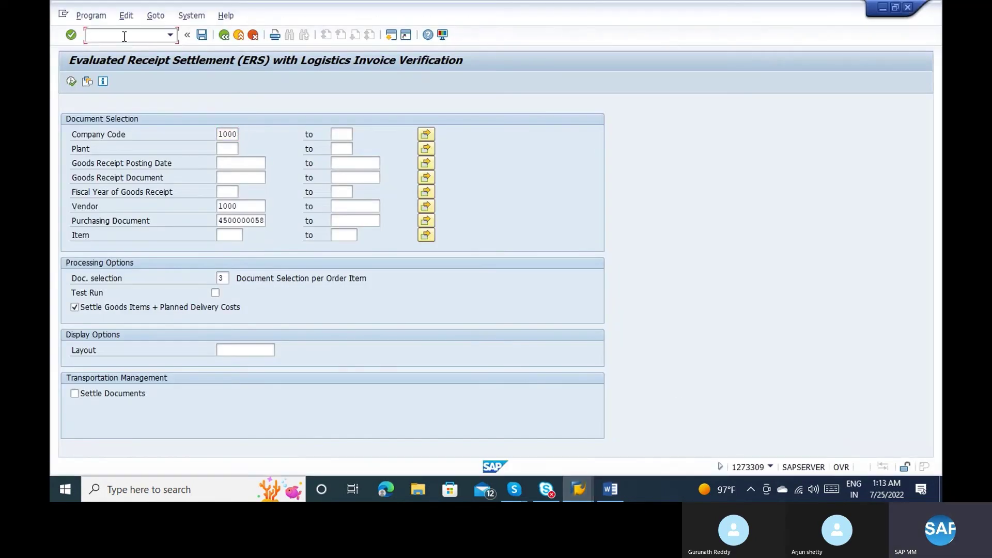
{"action": "type", "text": "/nmrrl"}
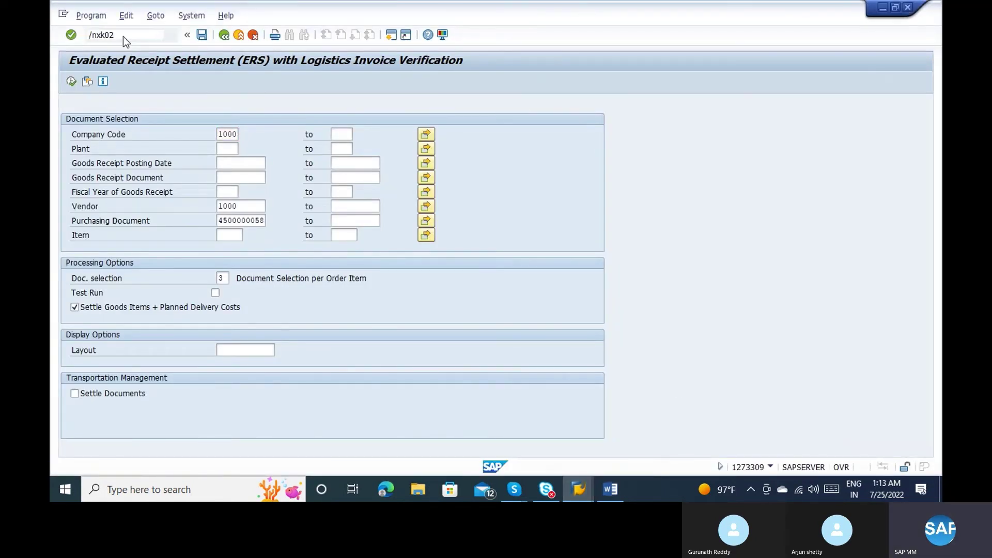
{"action": "key", "text": "Return"}
{"action": "key", "text": "Return"}
{"action": "key", "text": "Return"}
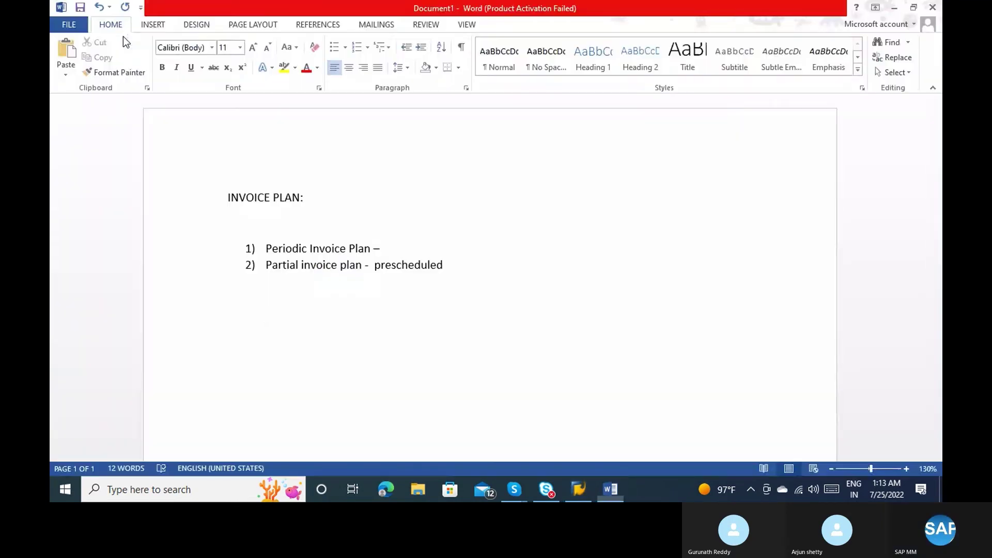
Switch to SAP Logon and open the logon screen of the last connection in the list.
{"action": "left_click", "coordinate": [581, 489]}
{"action": "left_click", "coordinate": [283, 67]}
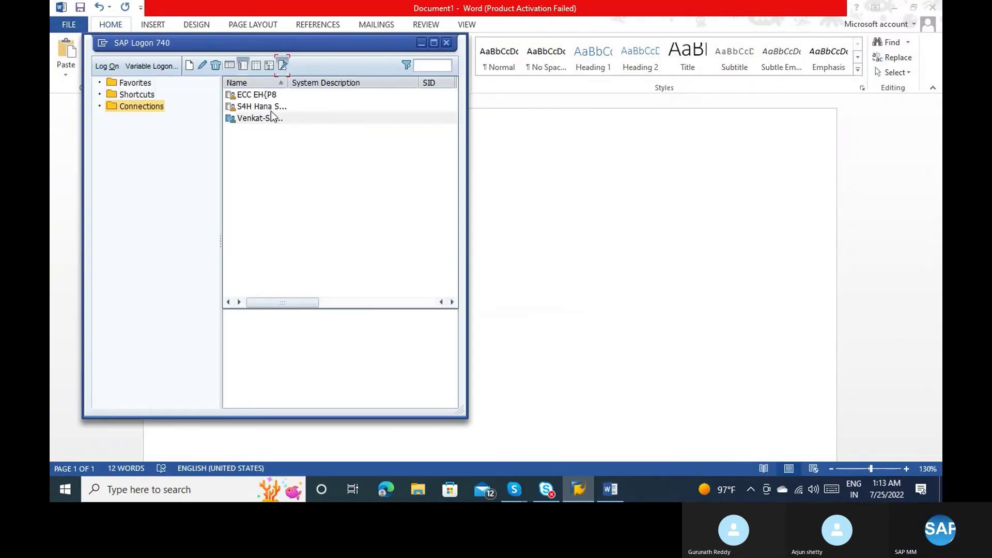
{"action": "left_click", "coordinate": [271, 110]}
{"action": "left_click", "coordinate": [271, 119]}
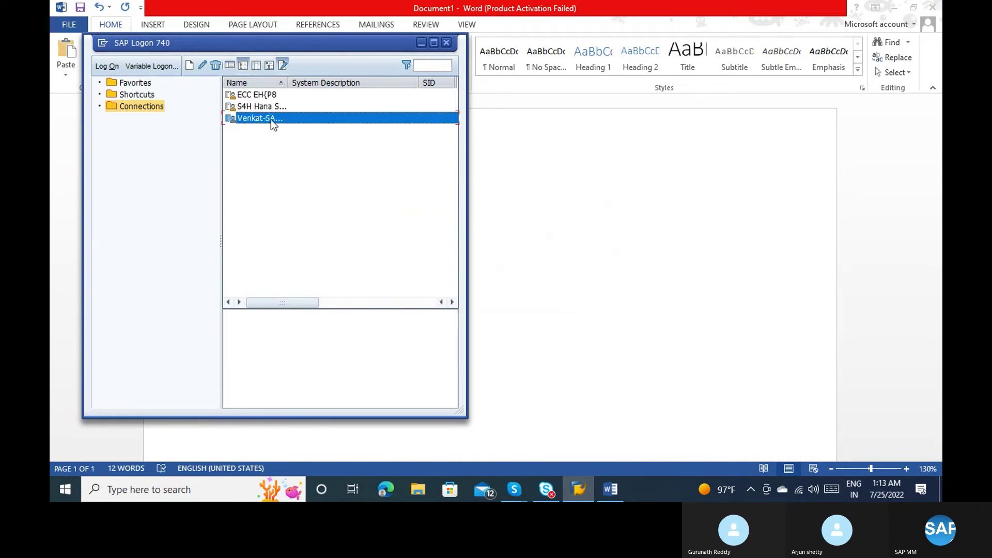
{"action": "double_click", "coordinate": [270, 119]}
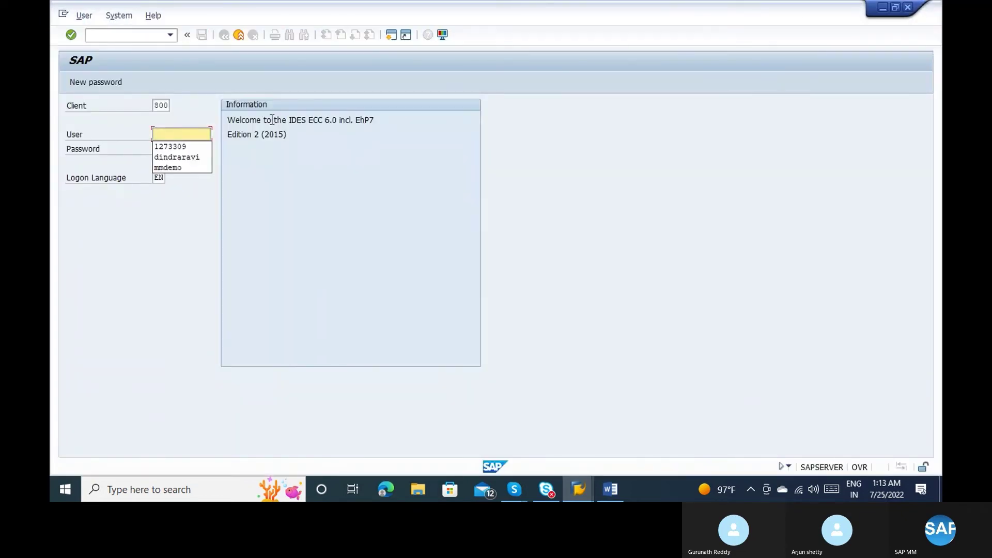
{"action": "left_click", "coordinate": [239, 37]}
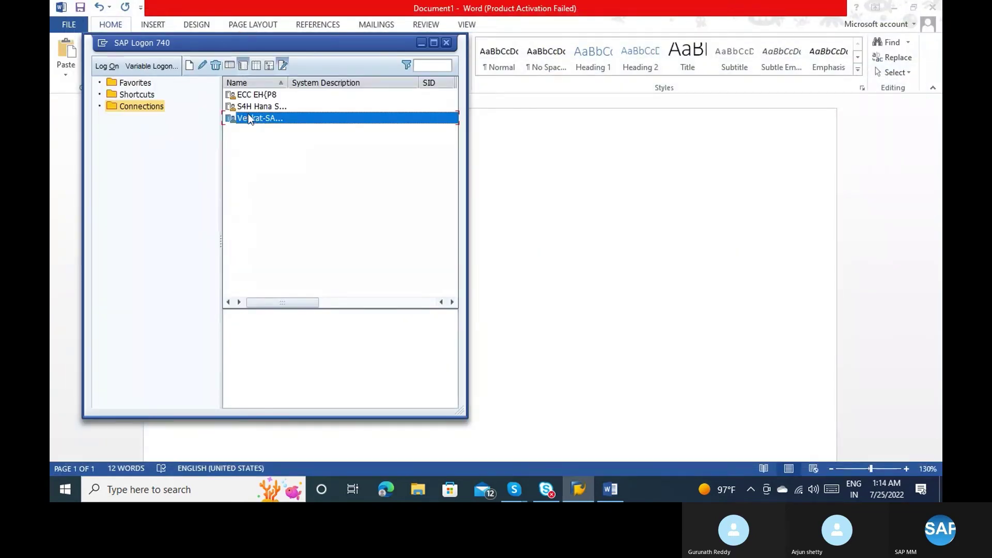
{"action": "double_click", "coordinate": [248, 117]}
Log on to client 800 with the user ID and account password, continuing with this logon and ending any other logons.
{"action": "type", "text": "1273309"}
{"action": "key", "text": "Tab"}
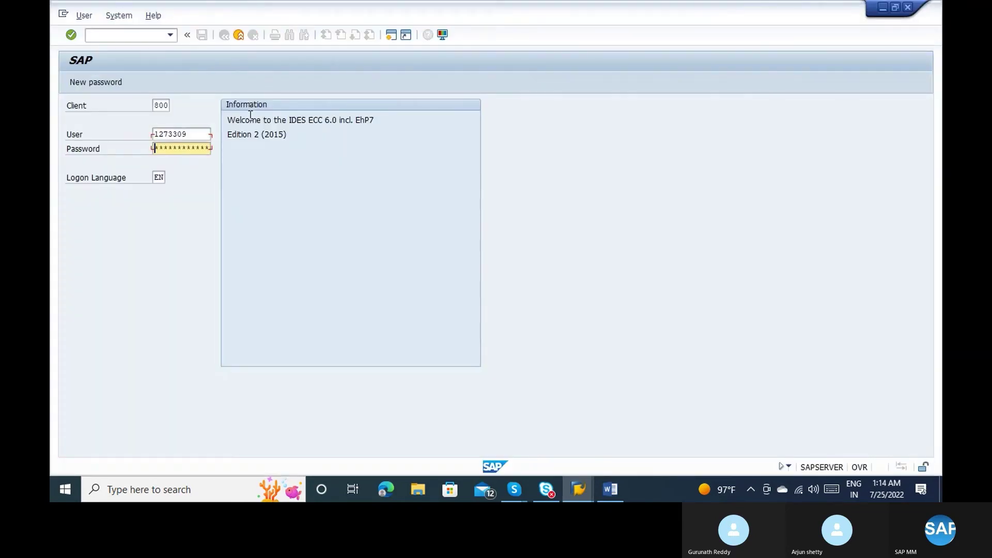
{"action": "type", "text": "*******"}
{"action": "key", "text": "Return"}
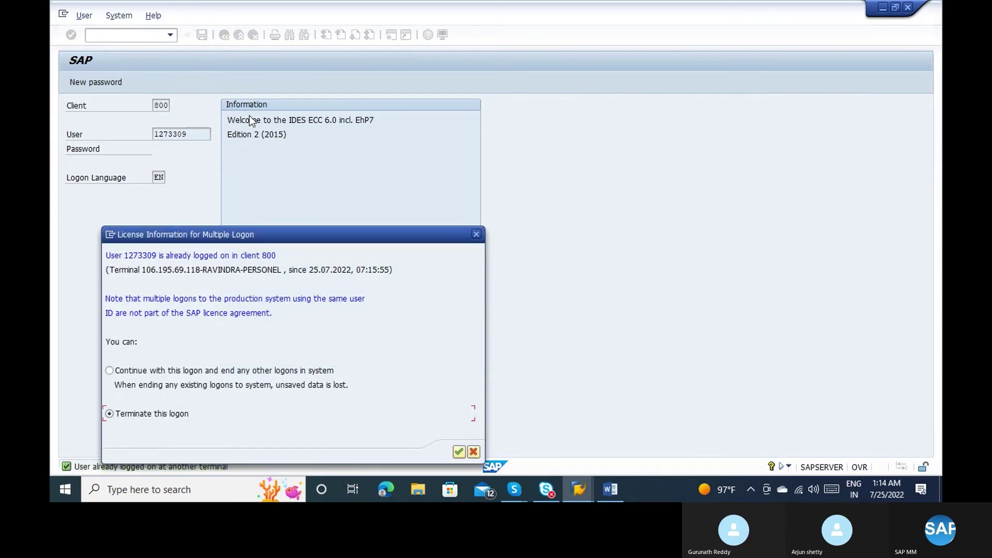
{"action": "key", "text": "Up"}
{"action": "key", "text": "Return"}
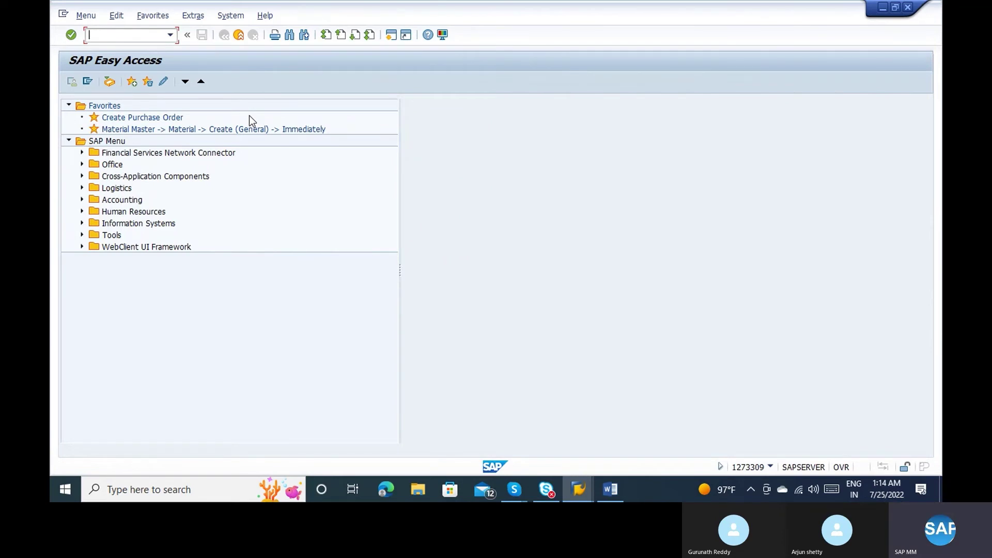
Open the initial screen for changing a vendor with transaction XK02.
{"action": "type", "text": "xk02"}
{"action": "key", "text": "Return"}
{"action": "left_click", "coordinate": [235, 106]}
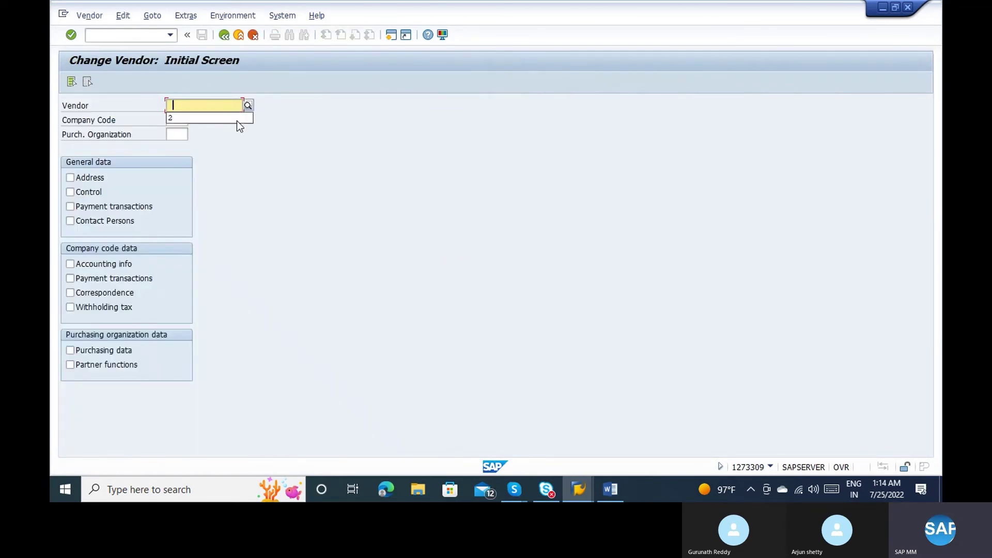
{"action": "type", "text": "100-"}
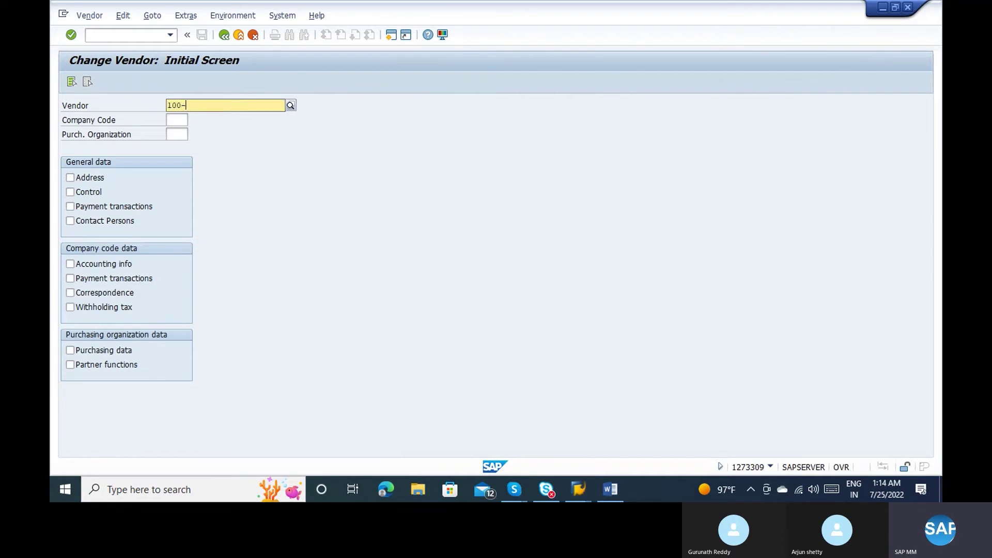
{"action": "type", "text": "100100"}
{"action": "key", "text": "BackSpace"}
{"action": "key", "text": "BackSpace"}
{"action": "key", "text": "BackSpace"}
{"action": "key", "text": "BackSpace"}
{"action": "key", "text": "BackSpace"}
{"action": "key", "text": "BackSpace"}
{"action": "key", "text": "BackSpace"}
{"action": "key", "text": "Escape"}
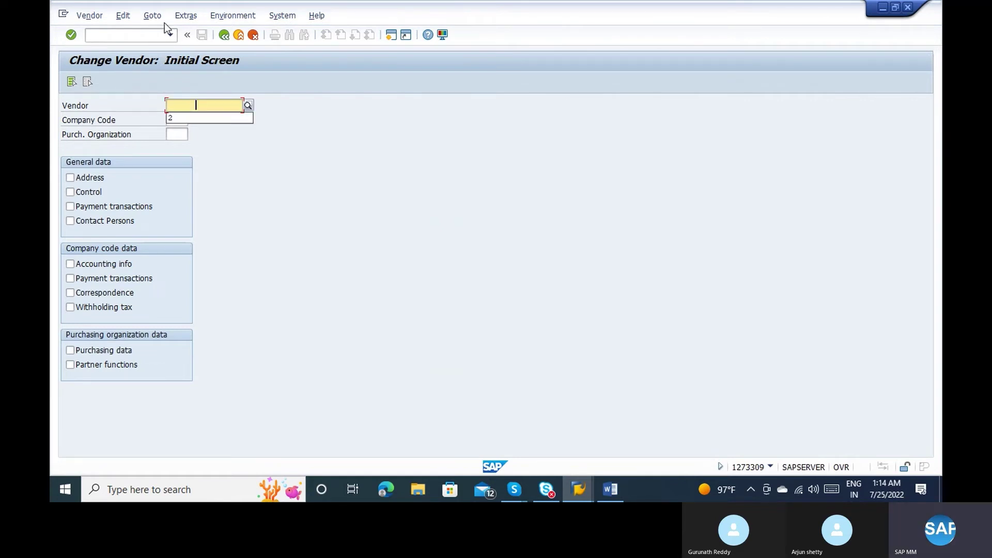
Open the purchasing data of vendor 2 for company code 1000 and purchasing organization 1000.
{"action": "type", "text": "2"}
{"action": "key", "text": "Tab"}
{"action": "type", "text": "1"}
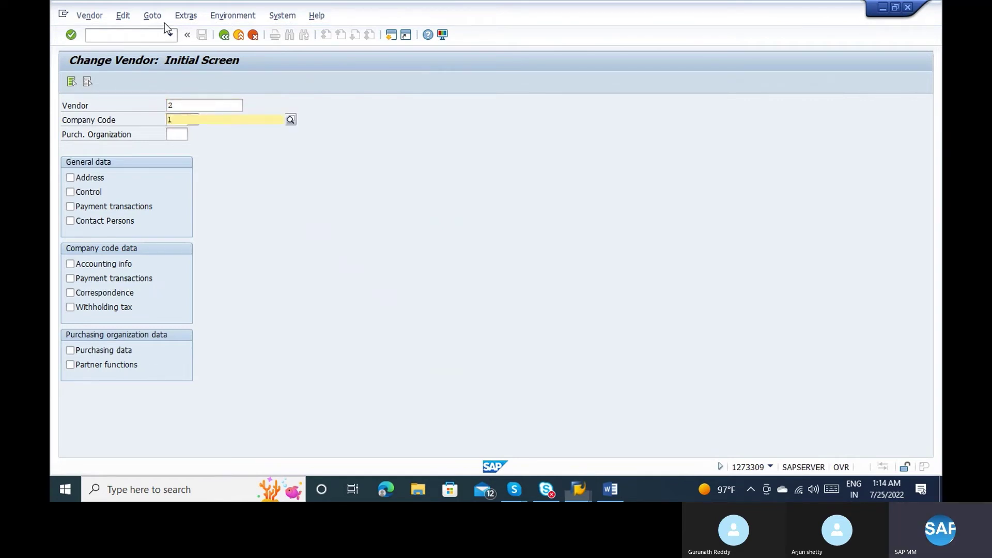
{"action": "type", "text": "0000"}
{"action": "key", "text": "Tab"}
{"action": "type", "text": "1000"}
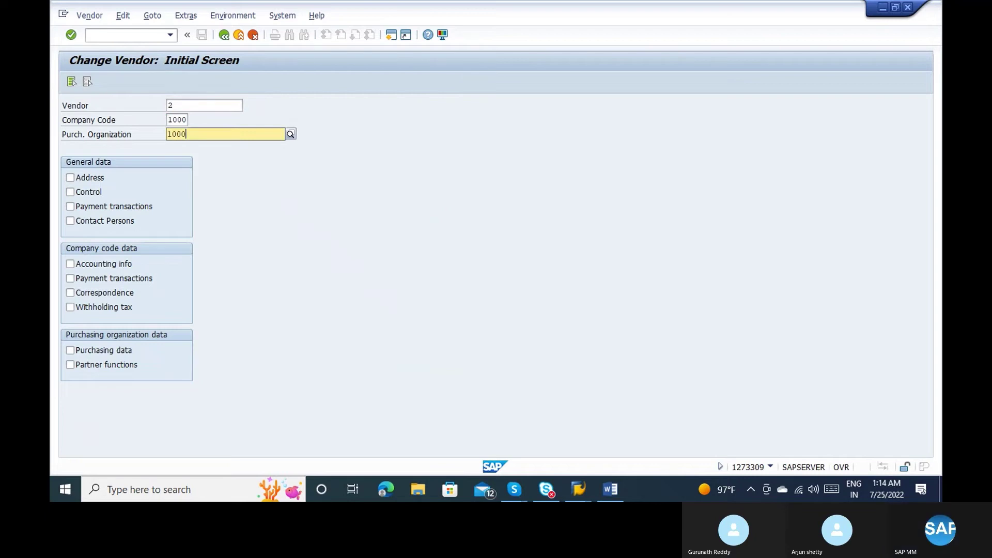
{"action": "key", "text": "Tab"}
{"action": "left_click", "coordinate": [96, 346]}
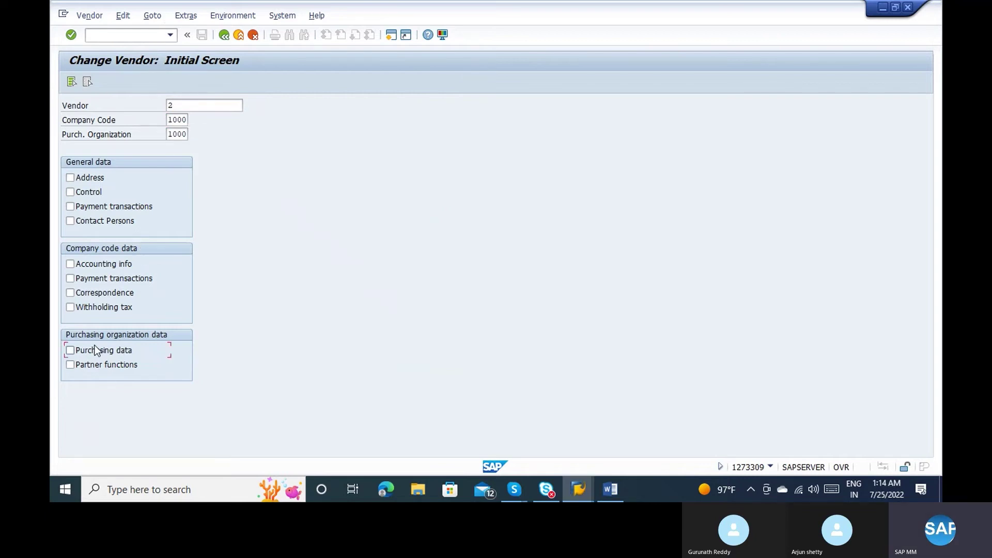
{"action": "key", "text": "Return"}
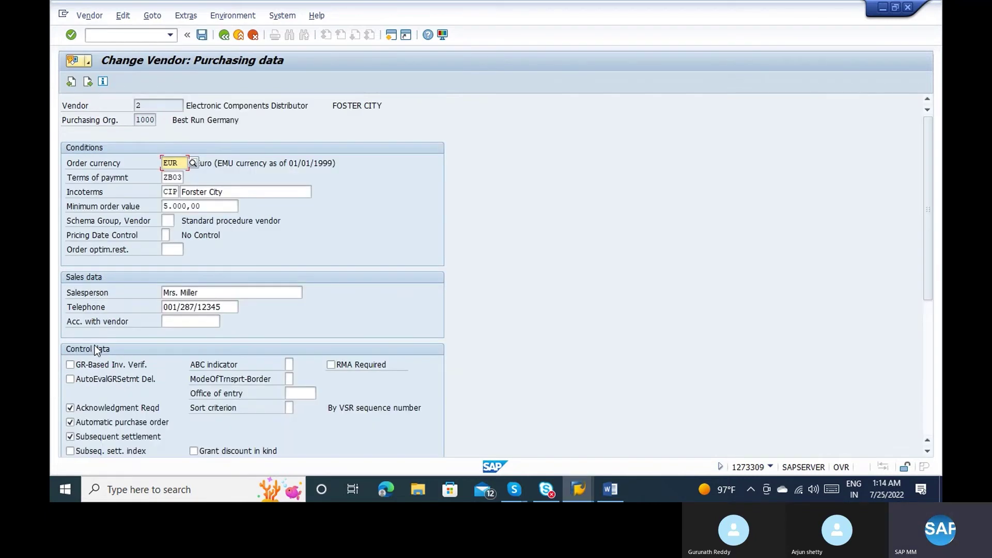
Activate AutoEvalGRSetmt Del. and GR-Based Inv. Verif. in the vendor's control data and save the changes.
{"action": "left_click", "coordinate": [96, 381]}
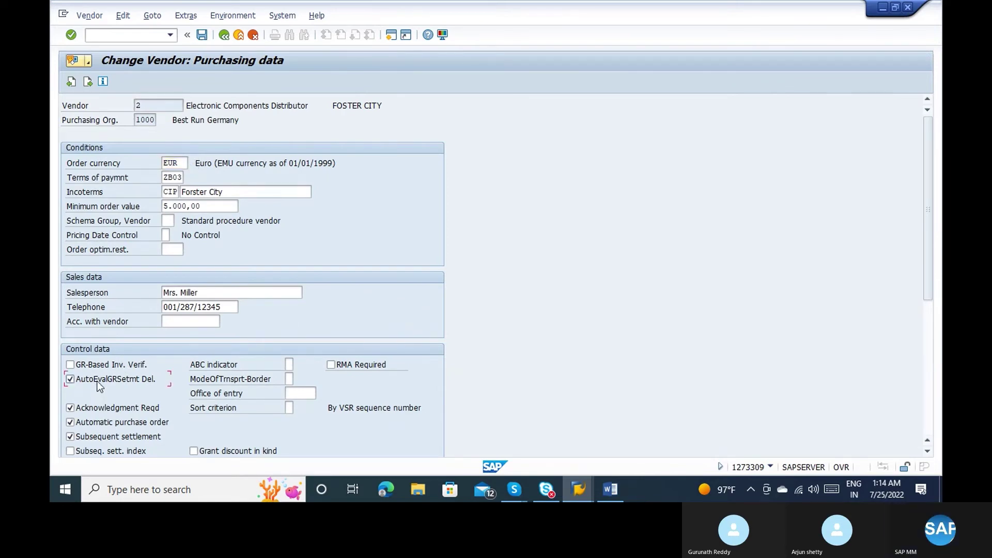
{"action": "key", "text": "Return"}
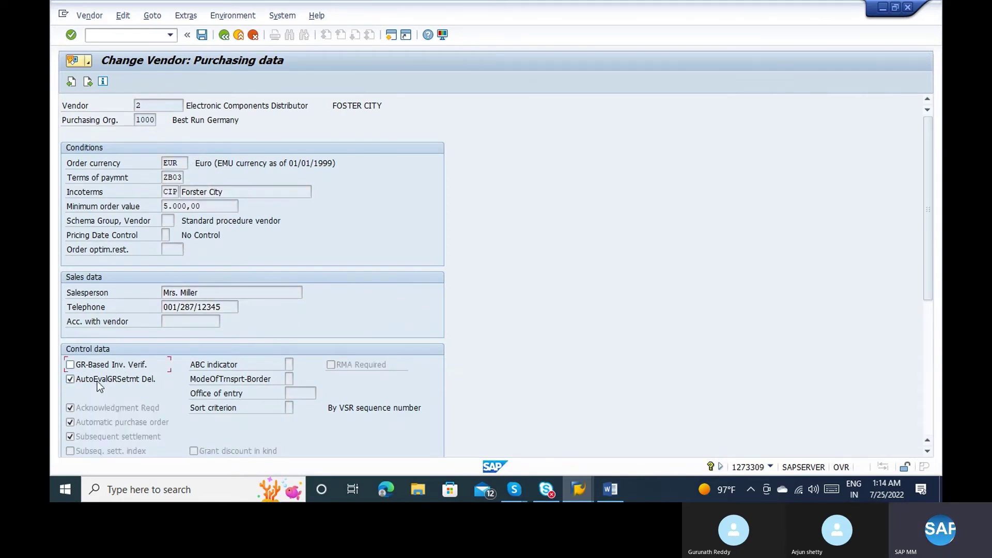
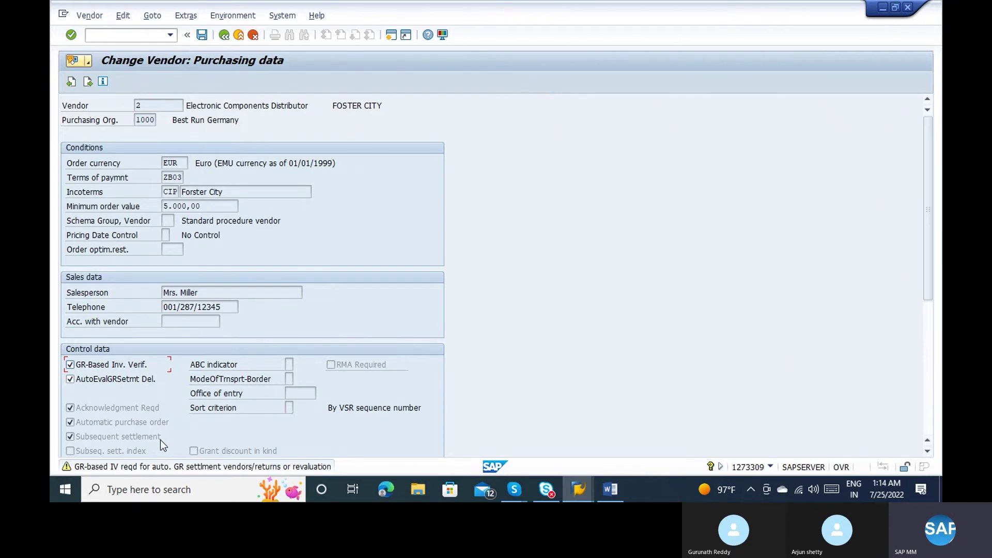
{"action": "key", "text": "Return"}
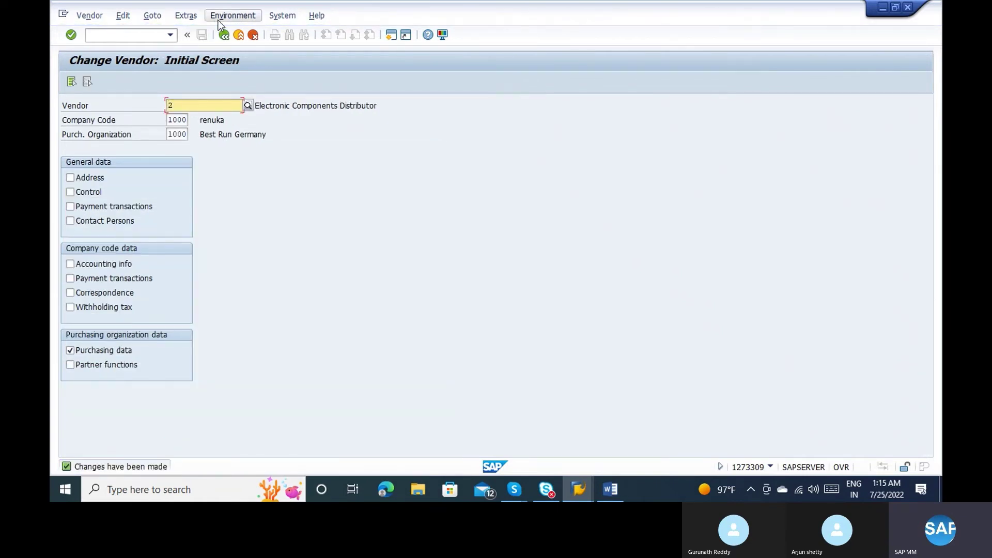
Open the Create Purchase Order screen with transaction ME21N.
{"action": "left_click", "coordinate": [127, 32]}
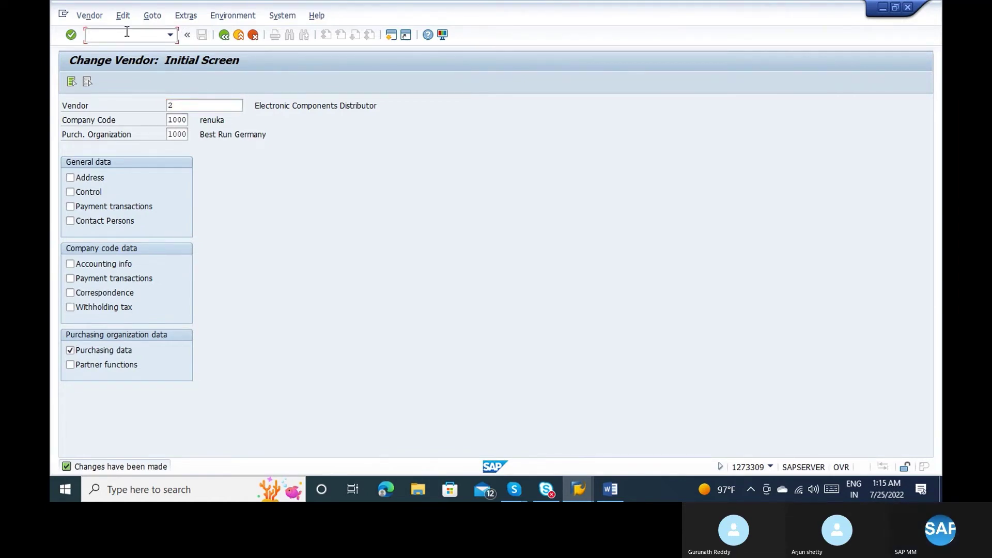
{"action": "type", "text": "/nme2"}
{"action": "key", "text": "Return"}
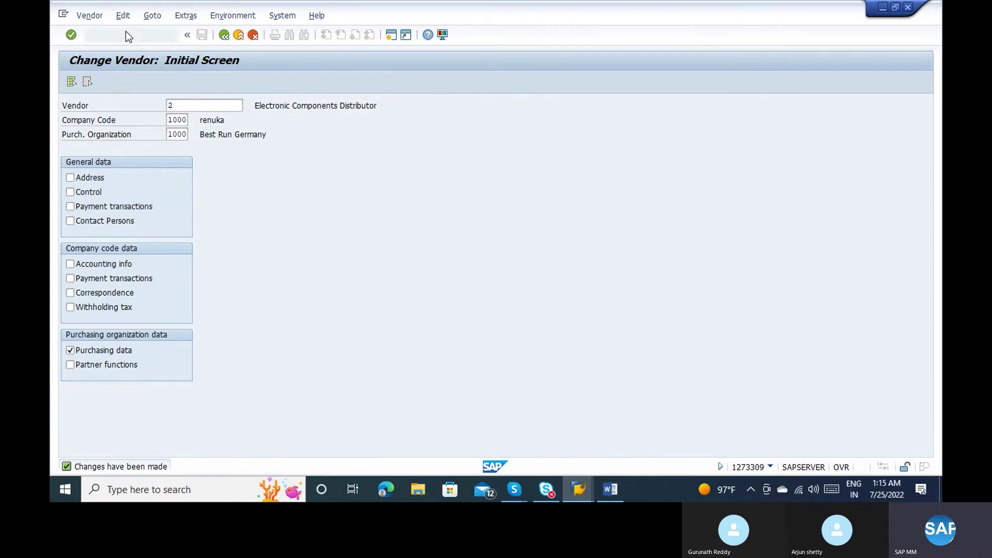
{"action": "key", "text": "Return"}
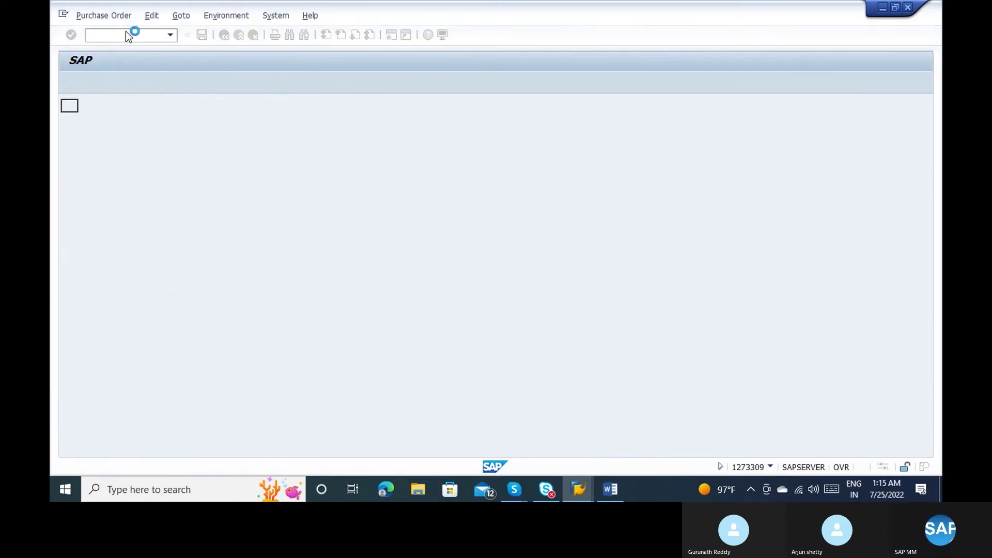
{"action": "type", "text": "/nme21n"}
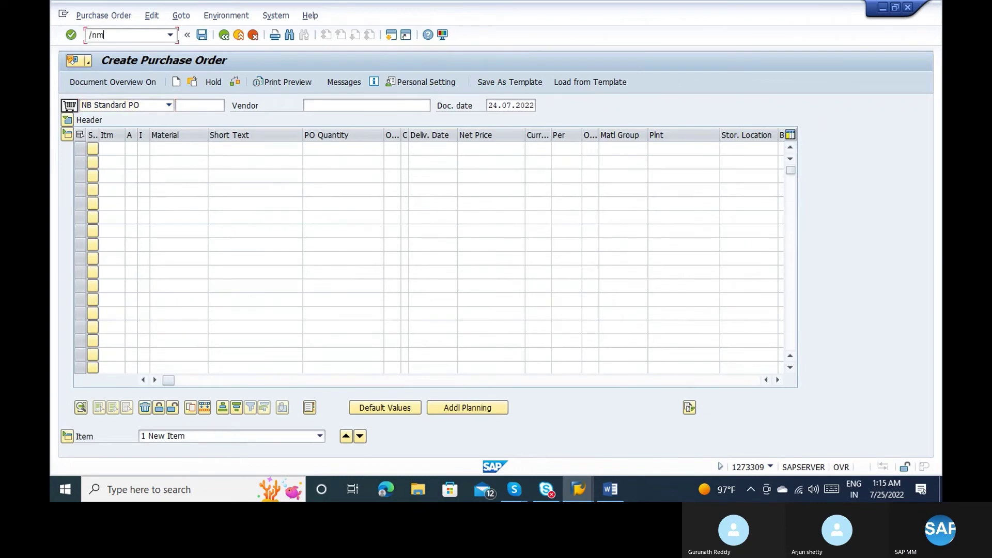
{"action": "key", "text": "Return"}
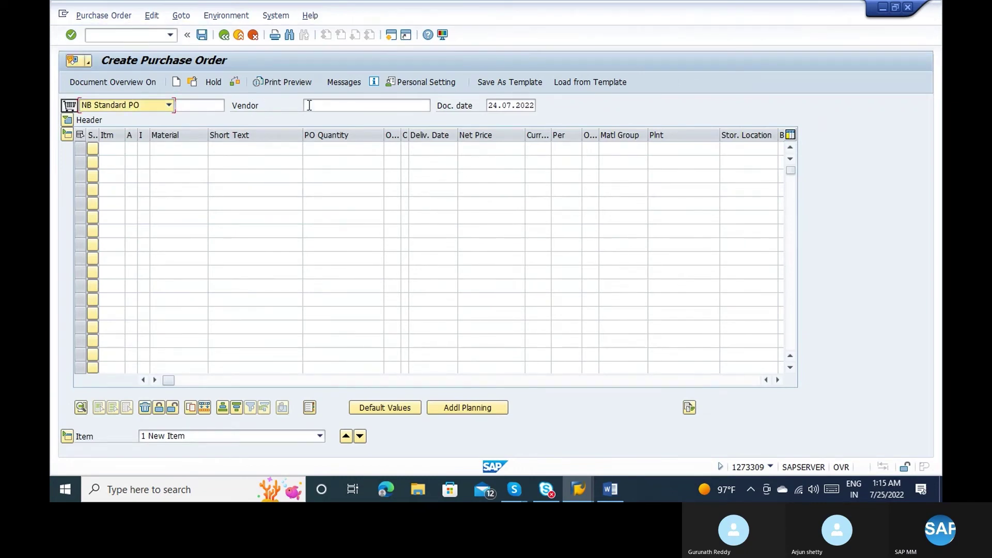
Enter vendor 2, purchasing organization 1000 and purchasing group 000 in the purchase order header.
{"action": "left_click", "coordinate": [308, 105]}
{"action": "type", "text": "2"}
{"action": "key", "text": "Return"}
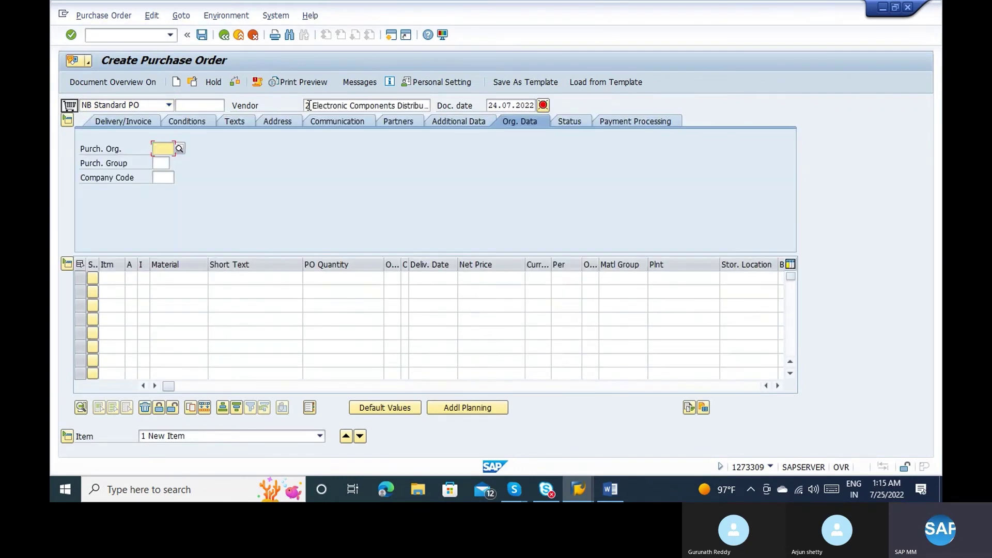
{"action": "type", "text": "1000"}
{"action": "key", "text": "Return"}
{"action": "type", "text": "000"}
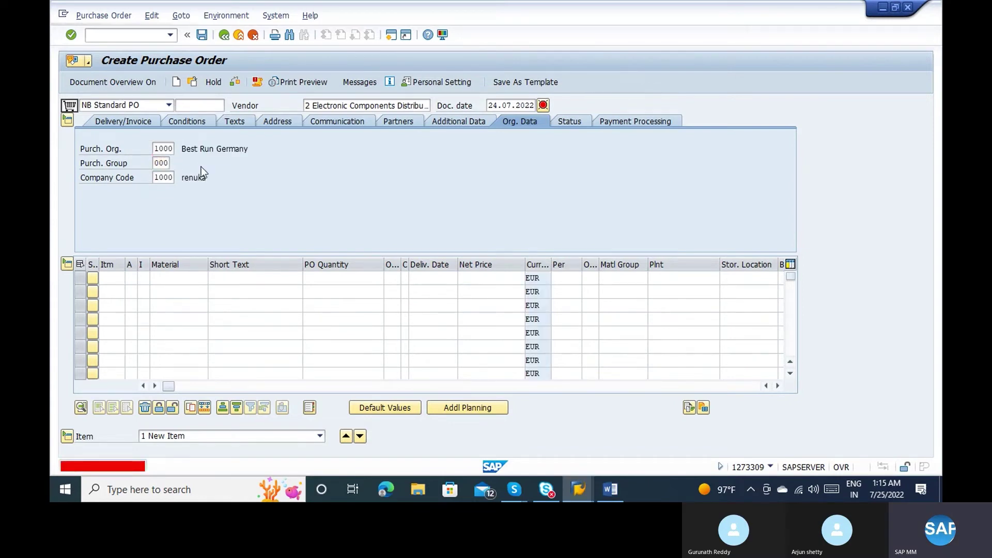
{"action": "key", "text": "Return"}
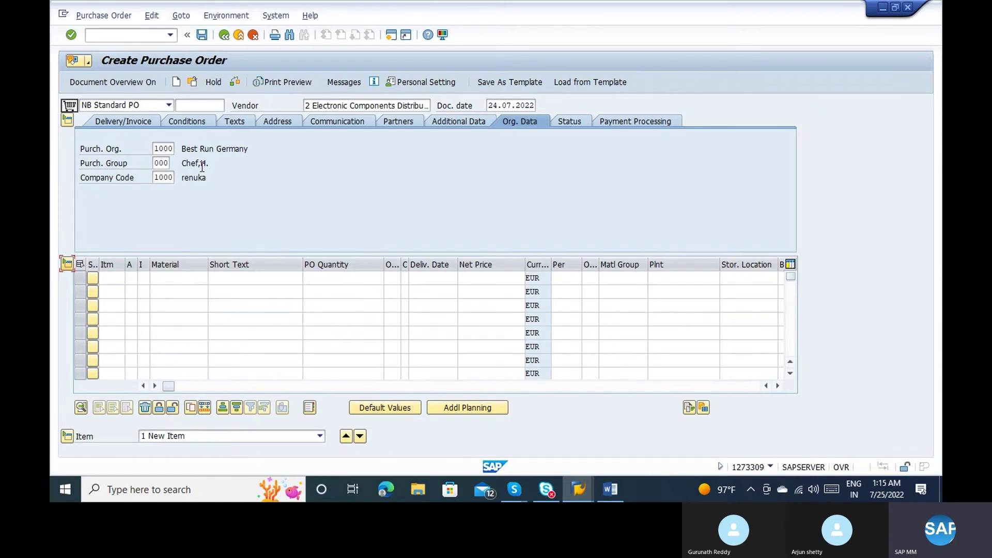
Change the purchase order's document type to FO Framework order.
{"action": "left_click", "coordinate": [135, 105]}
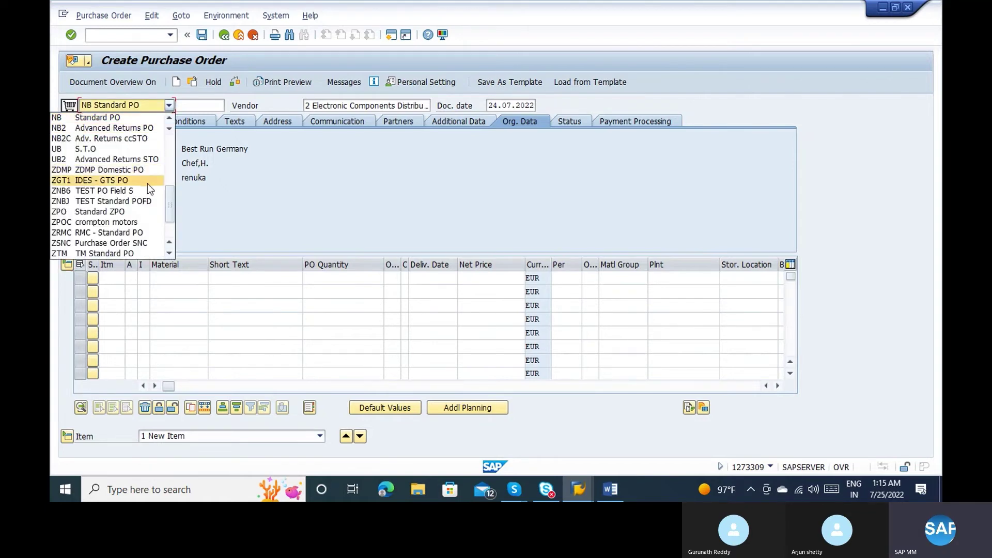
{"action": "scroll", "coordinate": [147, 184], "scroll_direction": "up", "scroll_amount": 3}
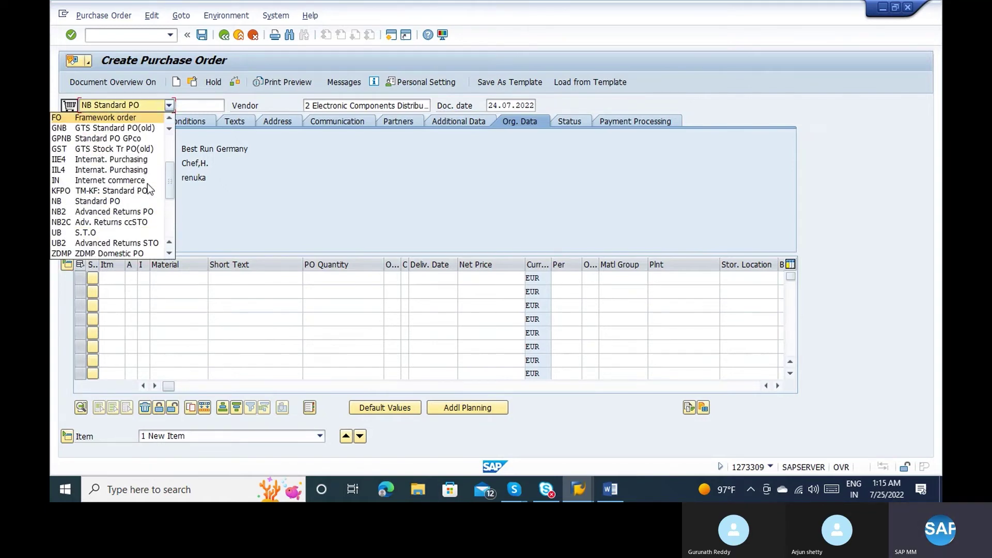
{"action": "left_click", "coordinate": [110, 119]}
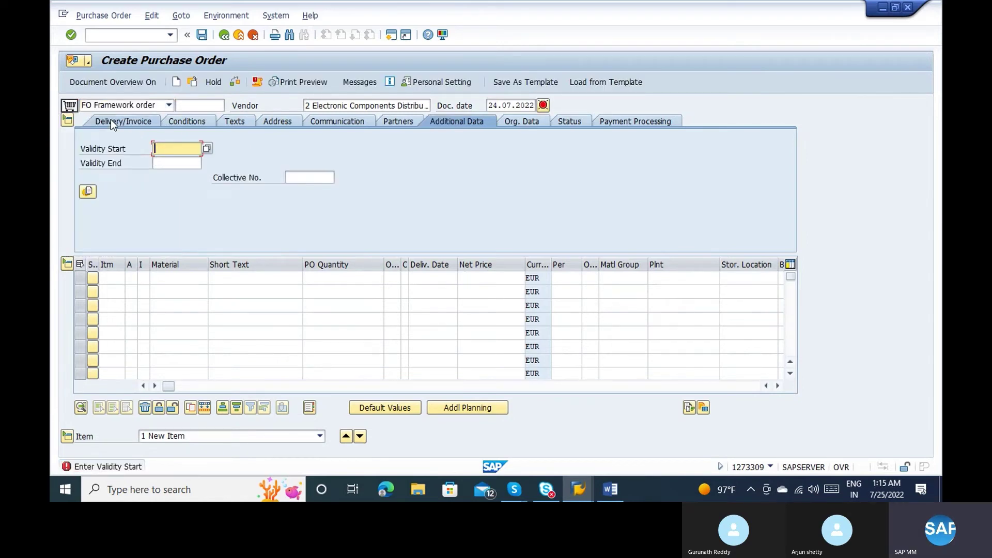
Set the framework order's validity start to 01.07.2022 and its validity end to 01.07.2202.
{"action": "left_click", "coordinate": [208, 147]}
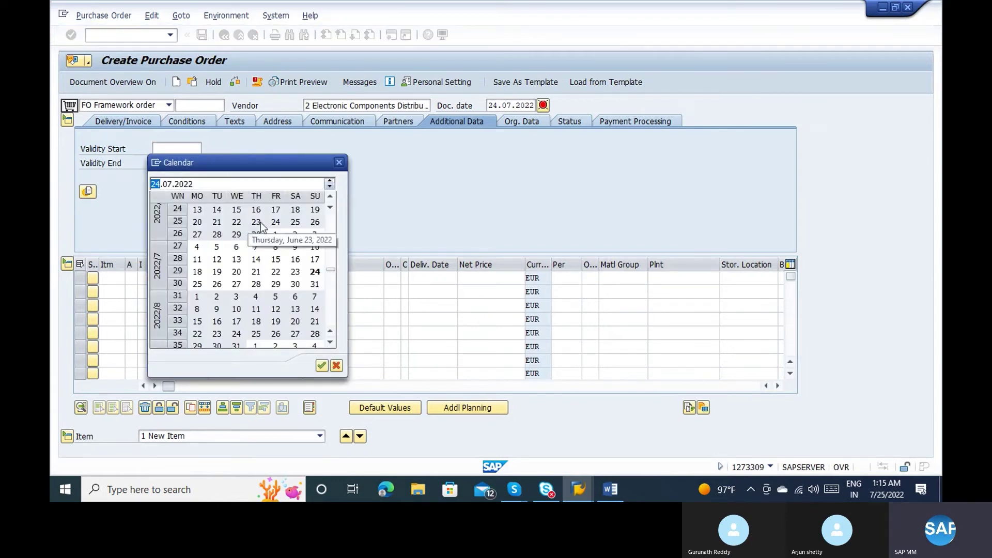
{"action": "double_click", "coordinate": [275, 234]}
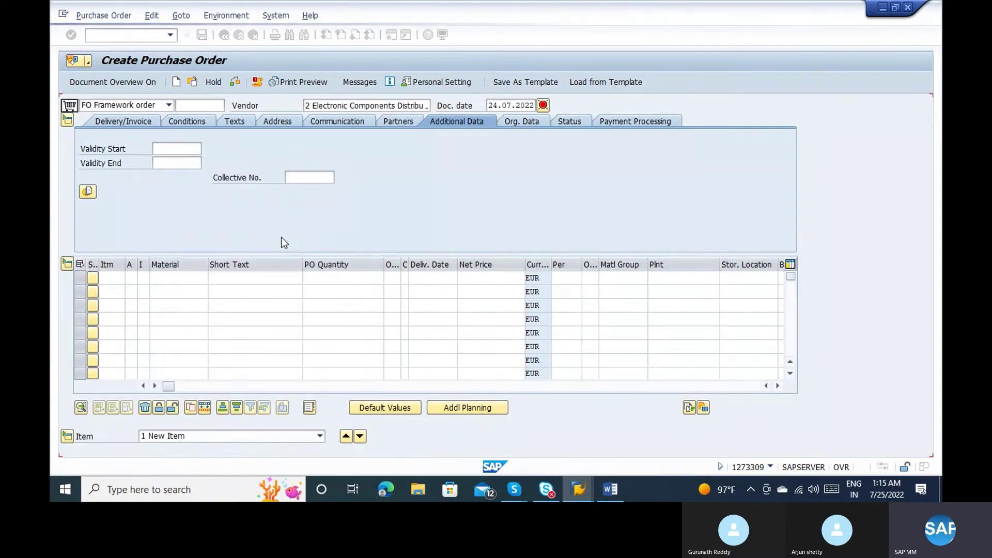
{"action": "left_click", "coordinate": [190, 163]}
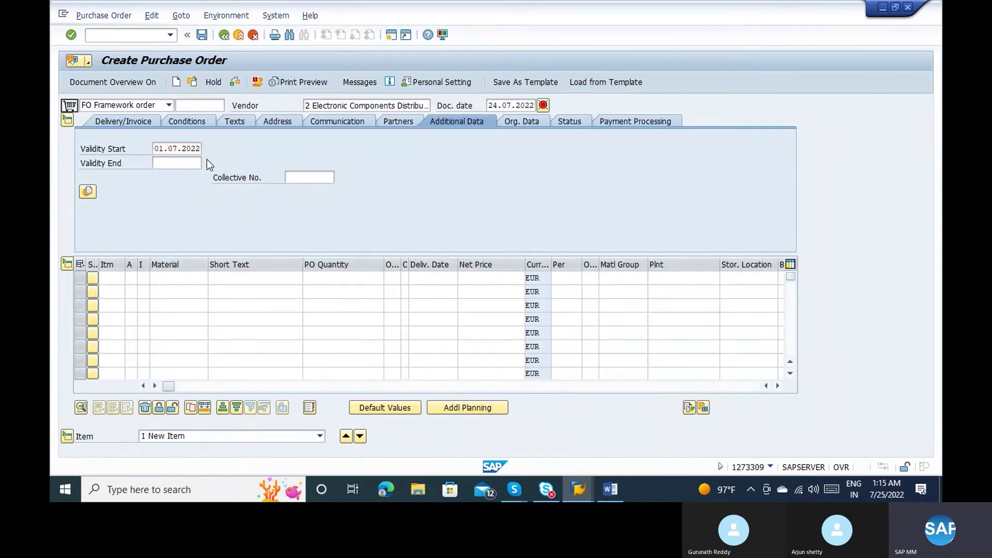
{"action": "left_click", "coordinate": [207, 163]}
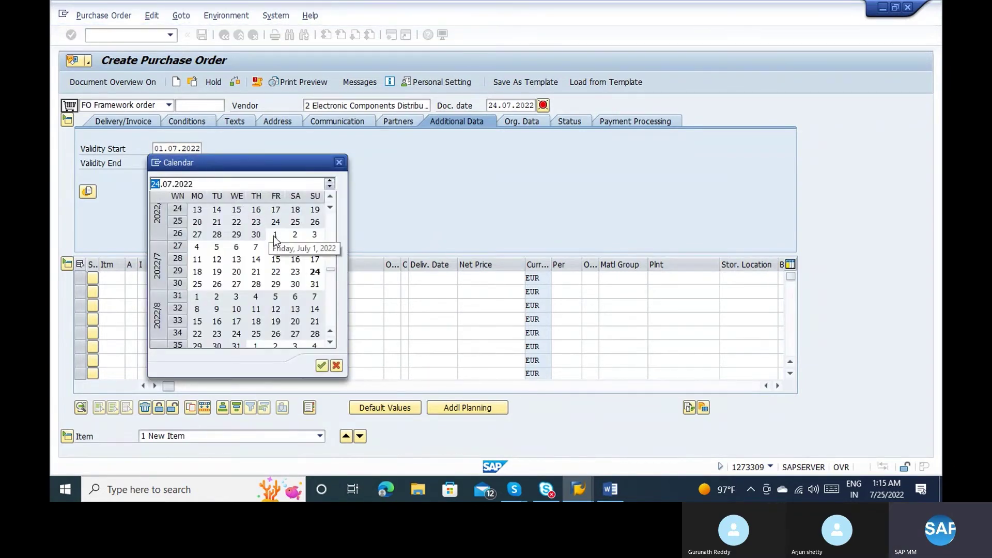
{"action": "double_click", "coordinate": [276, 234]}
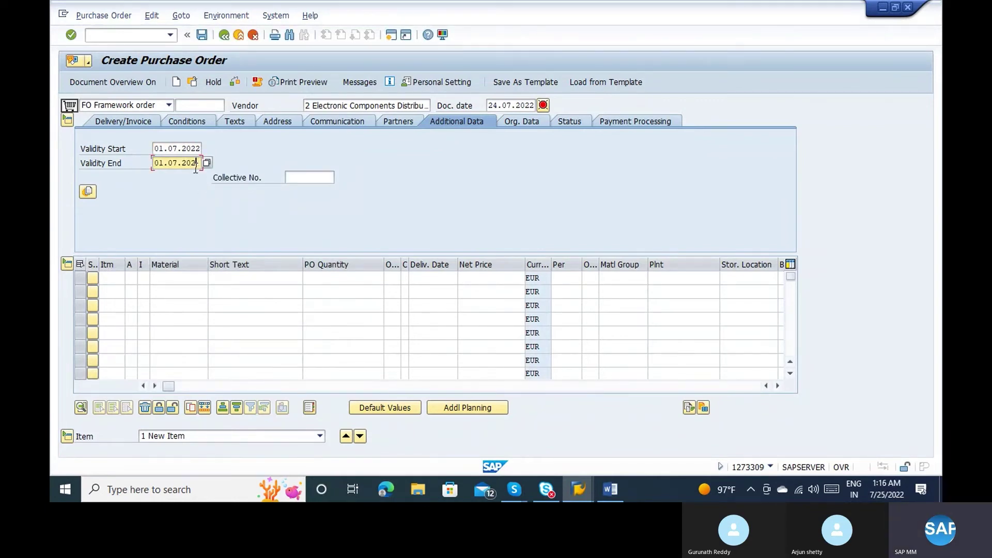
{"action": "type", "text": "2"}
{"action": "key", "text": "Return"}
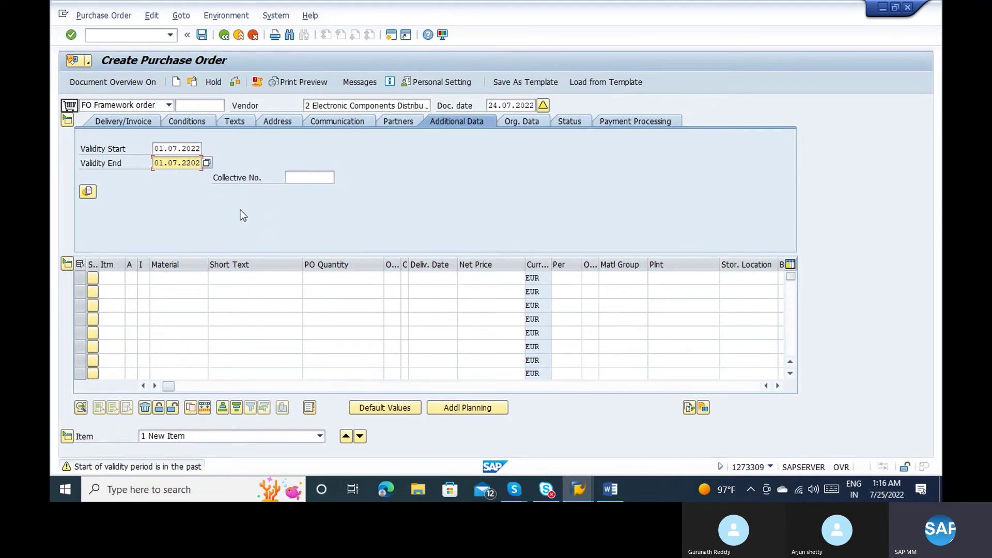
Set the framework order's validity end date to 01.07.2023.
{"action": "key", "text": "Return"}
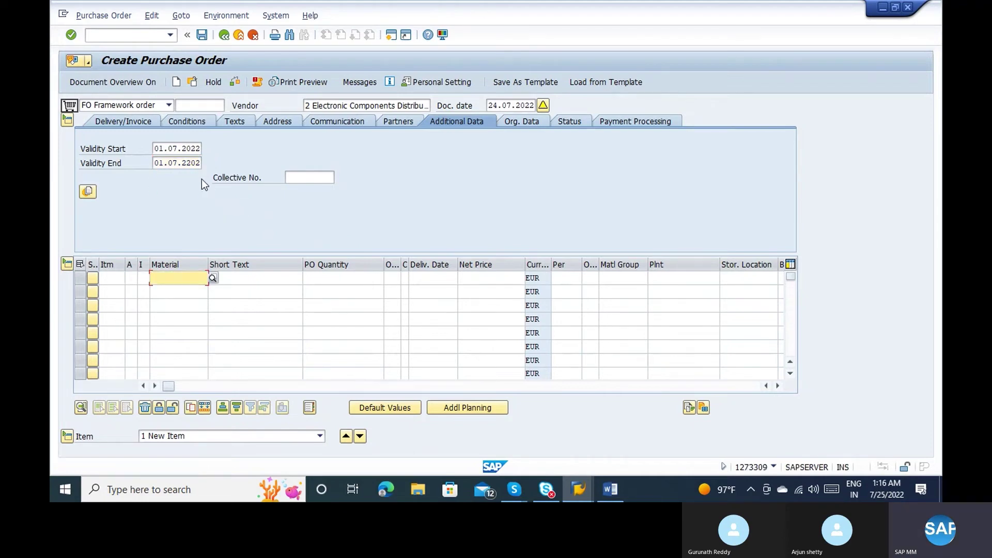
{"action": "left_click", "coordinate": [187, 164]}
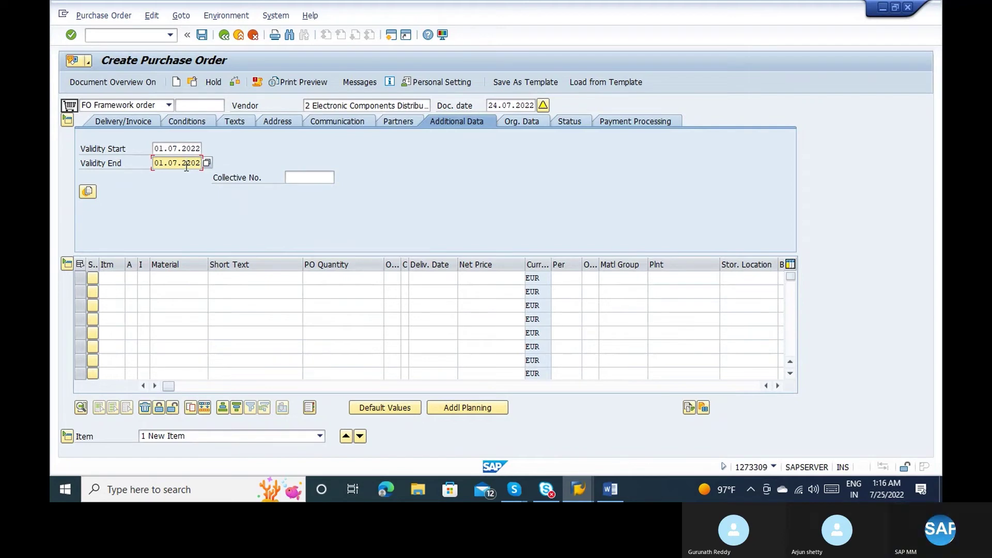
{"action": "key", "text": "Insert"}
{"action": "key", "text": "Insert"}
{"action": "key", "text": "Delete"}
{"action": "key", "text": "Delete"}
{"action": "key", "text": "Delete"}
{"action": "key", "text": "Insert"}
{"action": "type", "text": "022"}
{"action": "key", "text": "Return"}
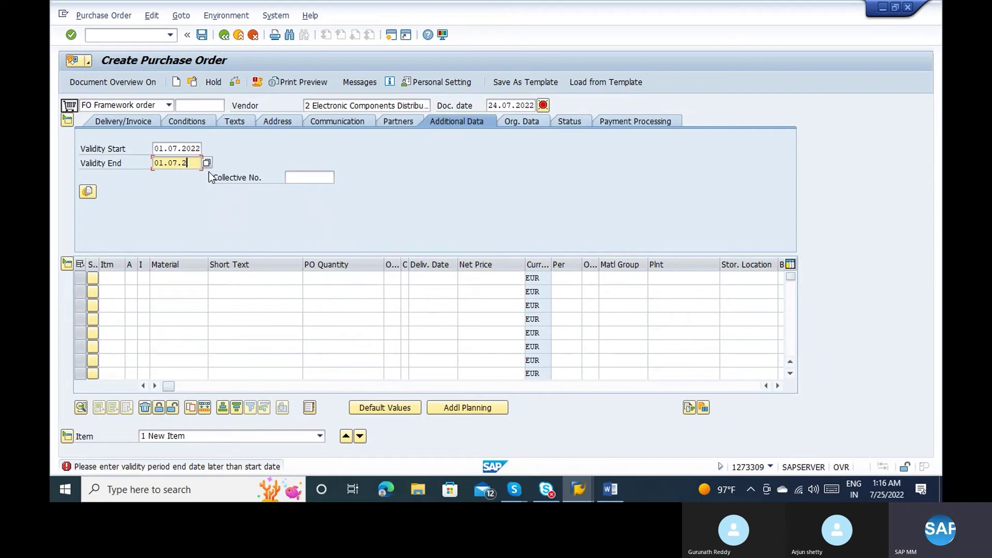
{"action": "type", "text": "023"}
{"action": "key", "text": "Return"}
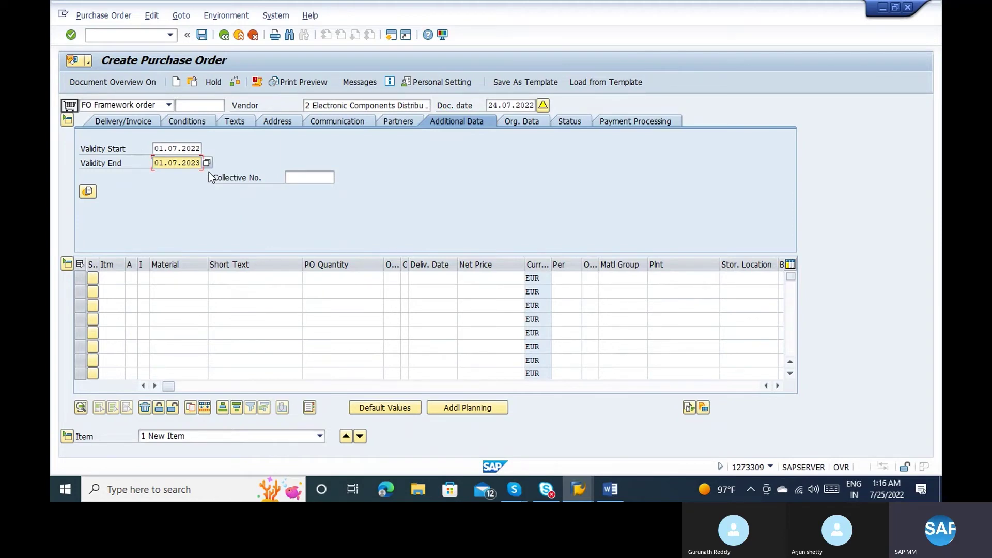
Try to assign item category K to the first item of the framework order.
{"action": "left_click", "coordinate": [144, 277]}
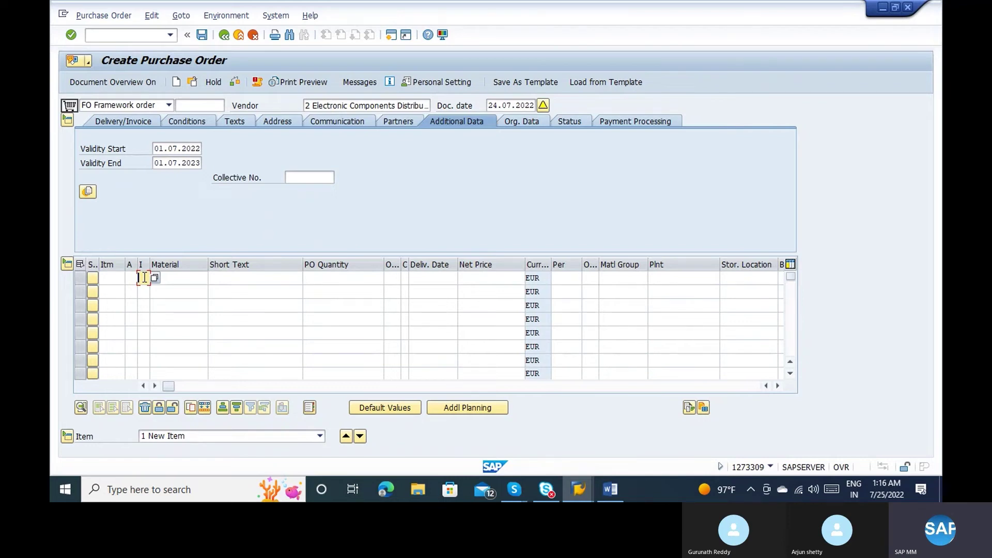
{"action": "type", "text": "K"}
{"action": "key", "text": "Return"}
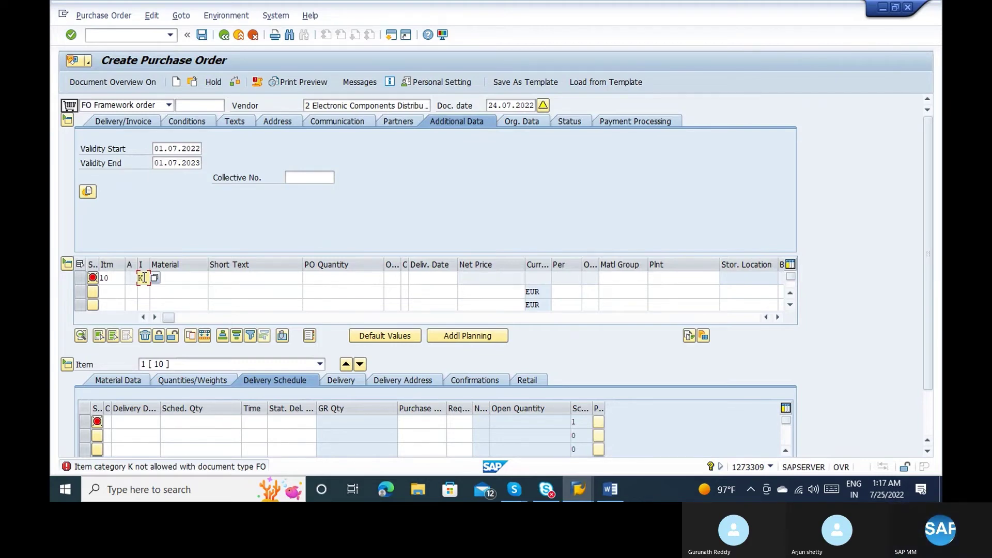
Switch to the Customizing: Execute Project transaction and open the SAP Reference IMG.
{"action": "left_click", "coordinate": [92, 35]}
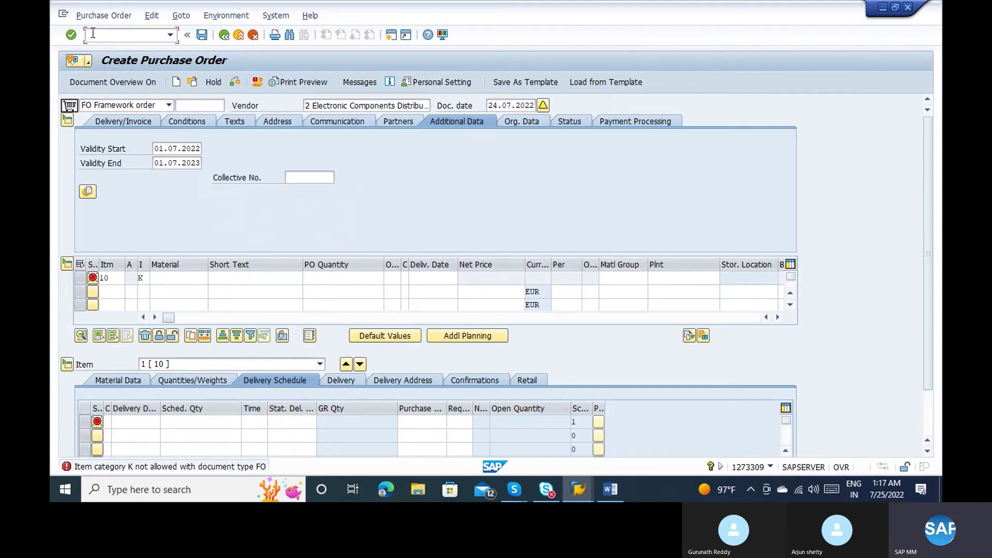
{"action": "type", "text": "/ncj20n"}
{"action": "key", "text": "Return"}
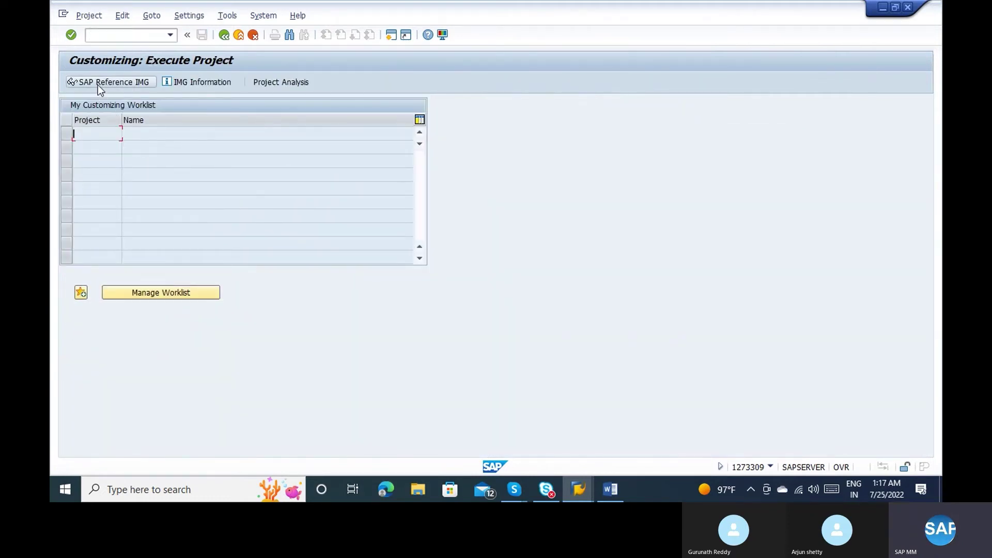
{"action": "left_click", "coordinate": [98, 85]}
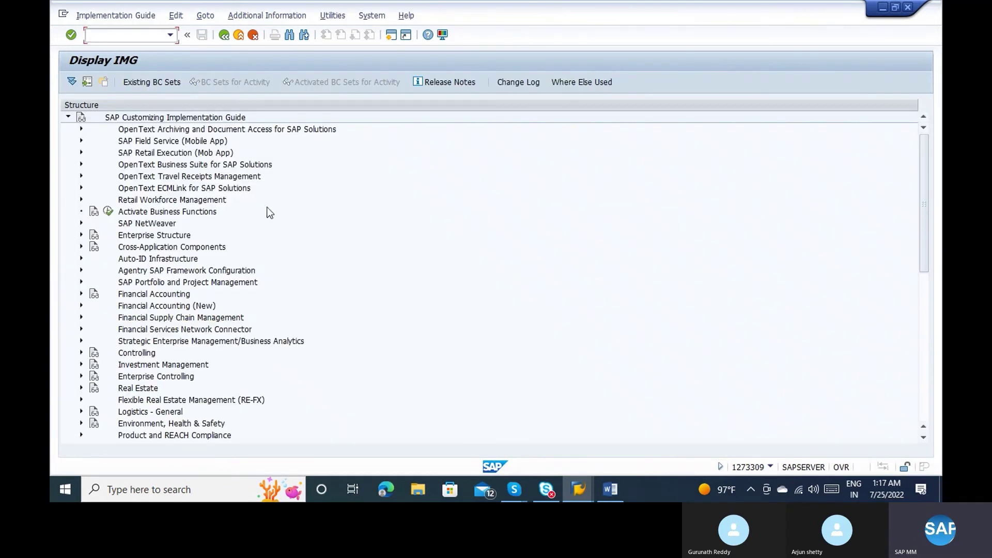
Open the Define Document Types activity for purchase orders under Materials Management, Purchasing in the IMG.
{"action": "left_click", "coordinate": [921, 314]}
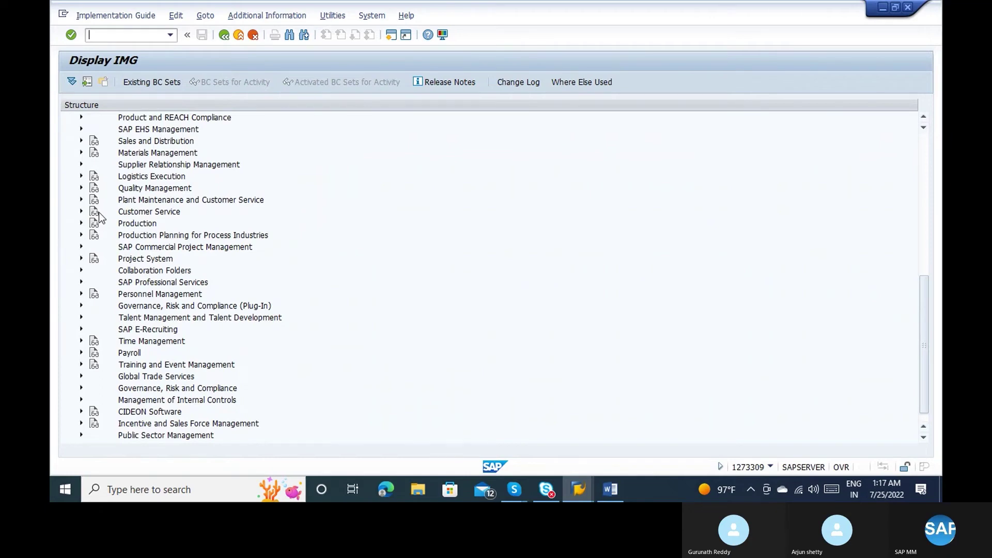
{"action": "left_click", "coordinate": [80, 153]}
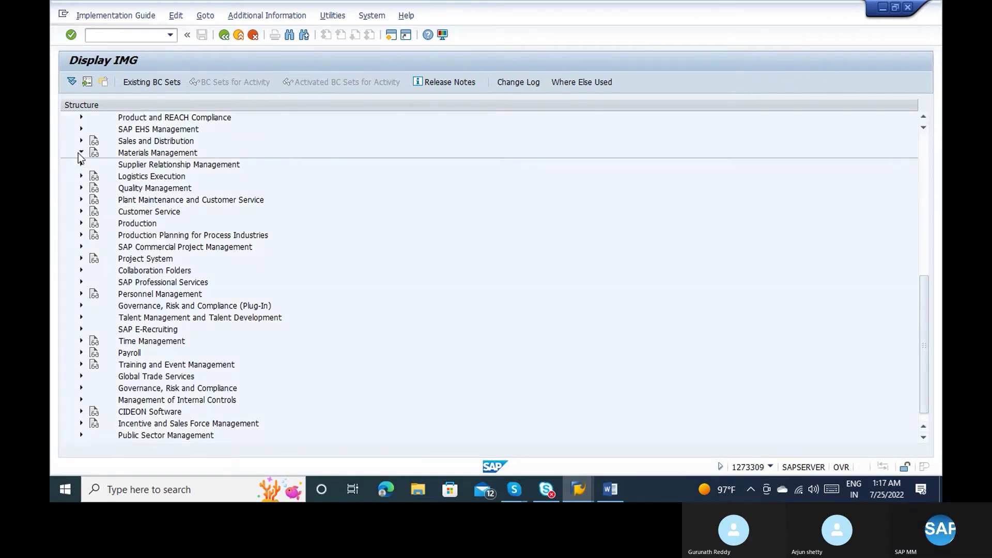
{"action": "left_click", "coordinate": [91, 186]}
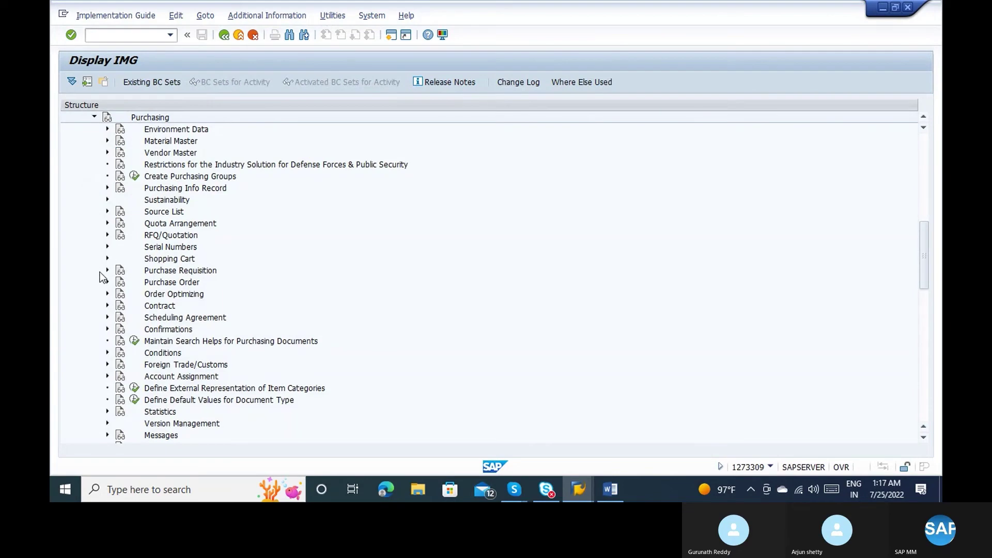
{"action": "left_click", "coordinate": [107, 282]}
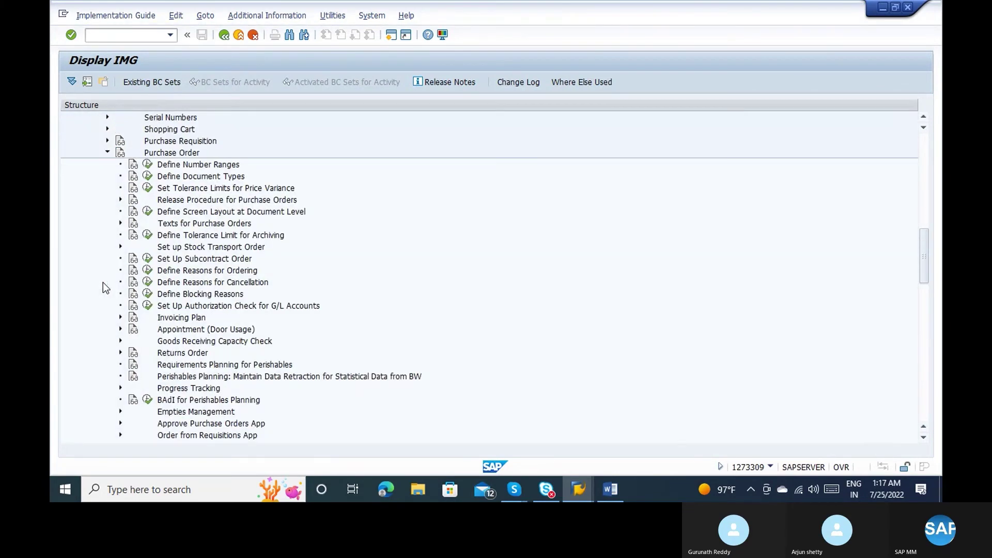
{"action": "left_click", "coordinate": [148, 176]}
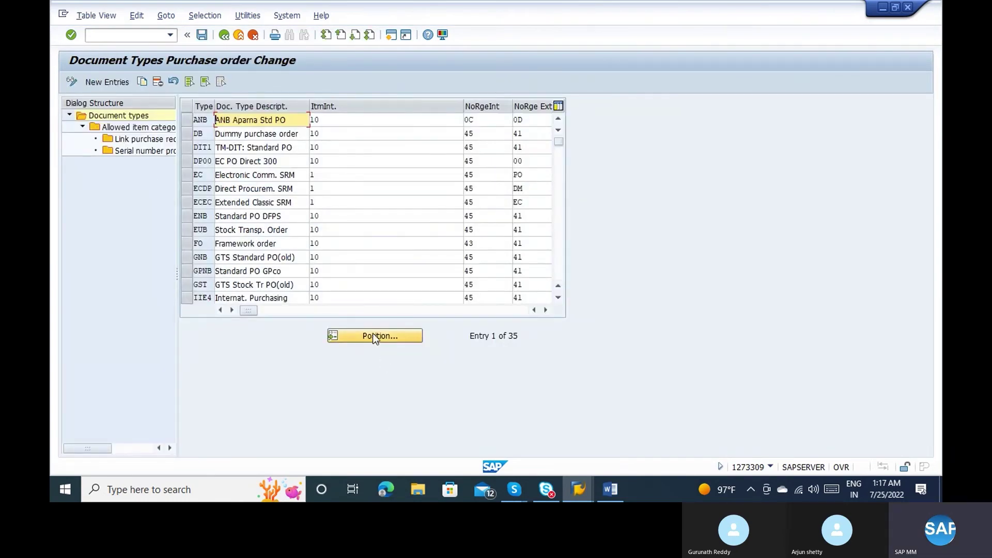
Check the allowed item categories for document type FO Framework order, and return to the IMG structure.
{"action": "left_click", "coordinate": [373, 336]}
{"action": "key", "text": "Return"}
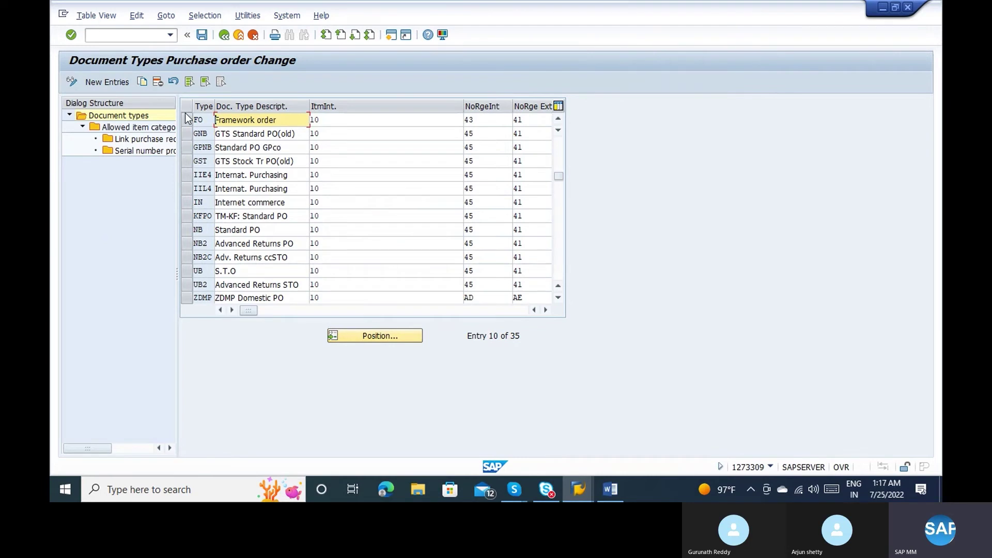
{"action": "left_click", "coordinate": [187, 119]}
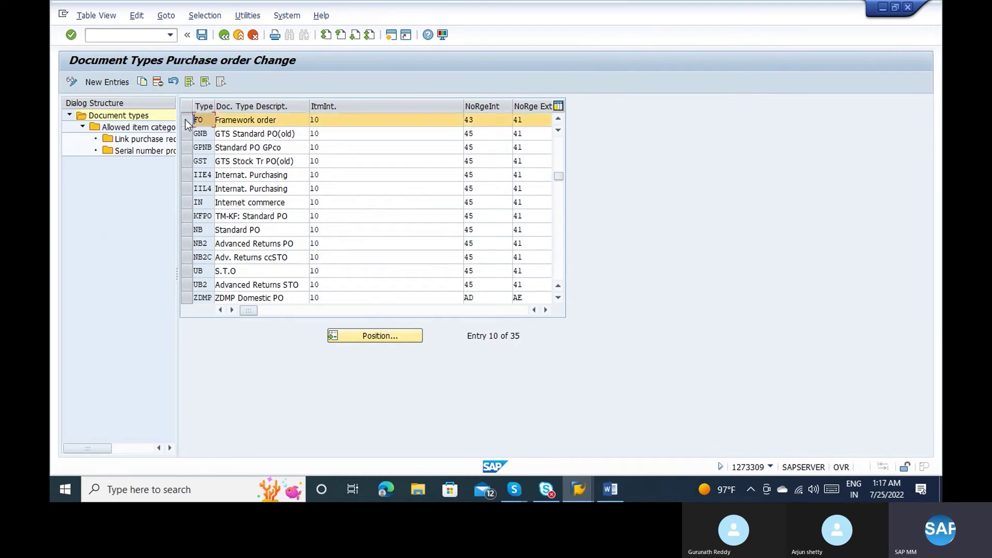
{"action": "double_click", "coordinate": [148, 131]}
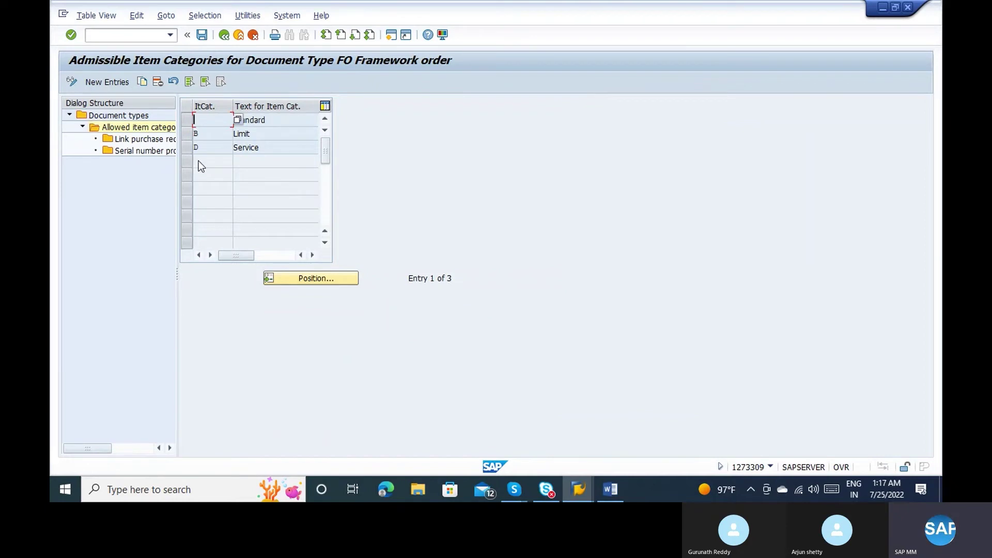
{"action": "double_click", "coordinate": [142, 151]}
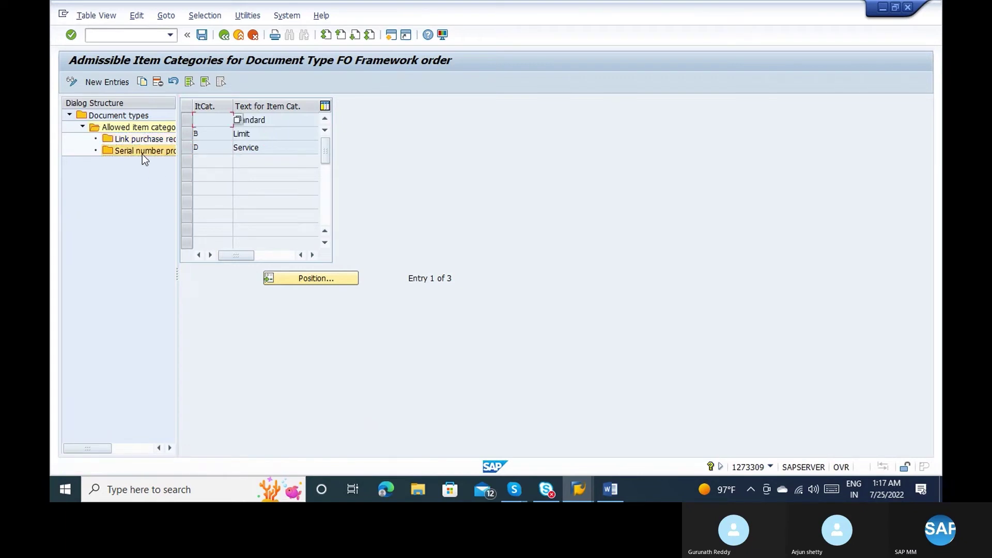
{"action": "left_click", "coordinate": [239, 35]}
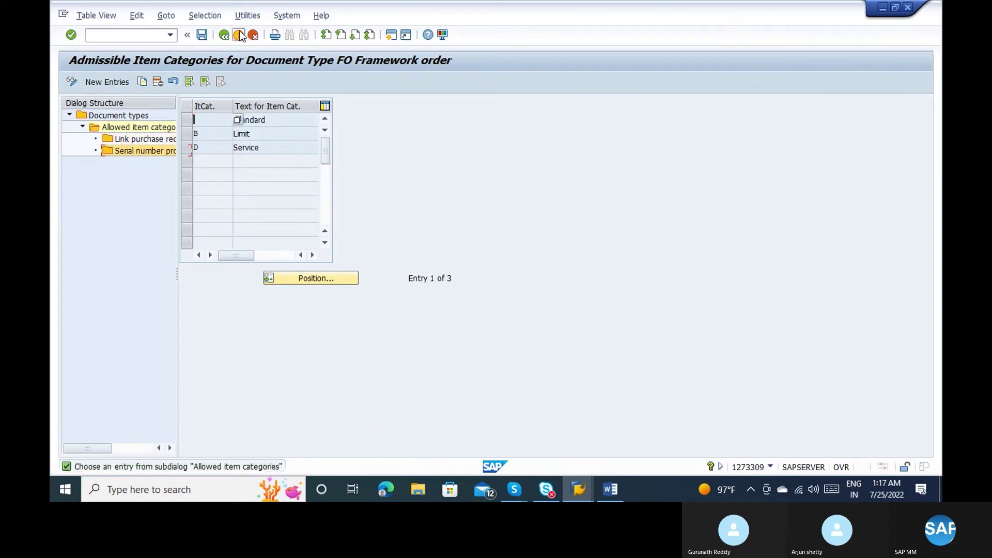
{"action": "left_click", "coordinate": [238, 35]}
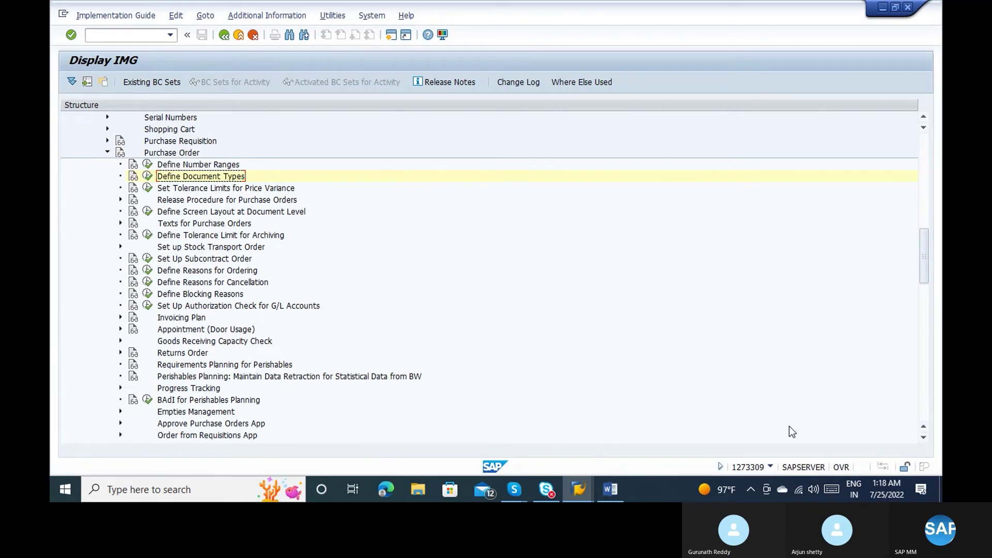
Look through the Purchase Order customizing nodes, including texts and stock transport order, and expand Invoicing Plan to view its activities.
{"action": "left_click", "coordinate": [924, 438]}
{"action": "left_click", "coordinate": [924, 438]}
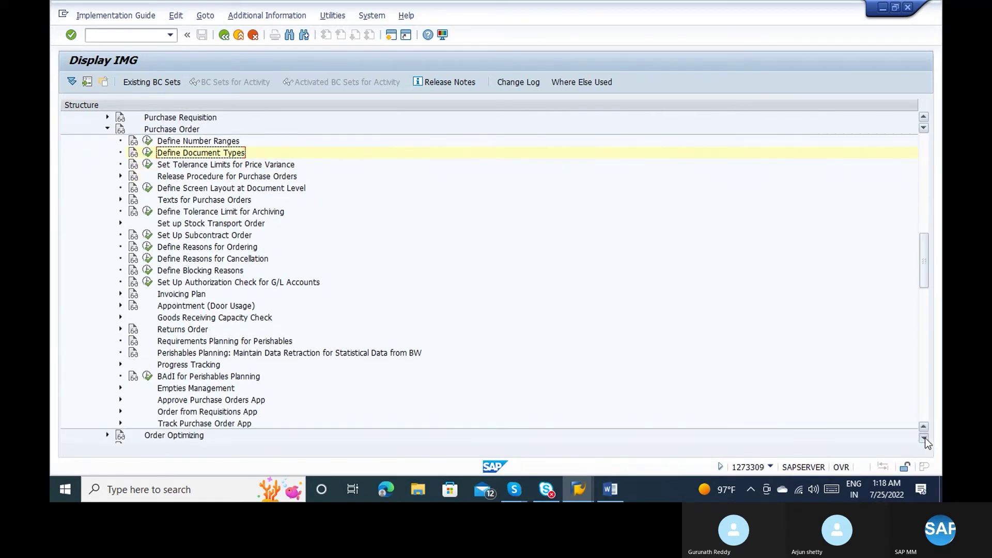
{"action": "left_click", "coordinate": [923, 438]}
{"action": "left_click", "coordinate": [924, 438]}
{"action": "left_click", "coordinate": [924, 438]}
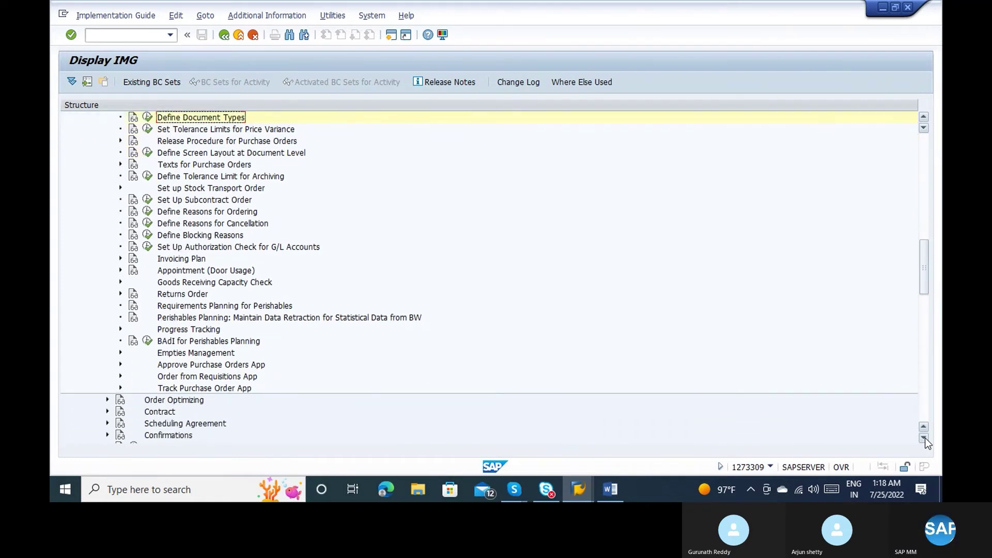
{"action": "left_click", "coordinate": [120, 141]}
{"action": "left_click", "coordinate": [119, 142]}
{"action": "left_click", "coordinate": [119, 165]}
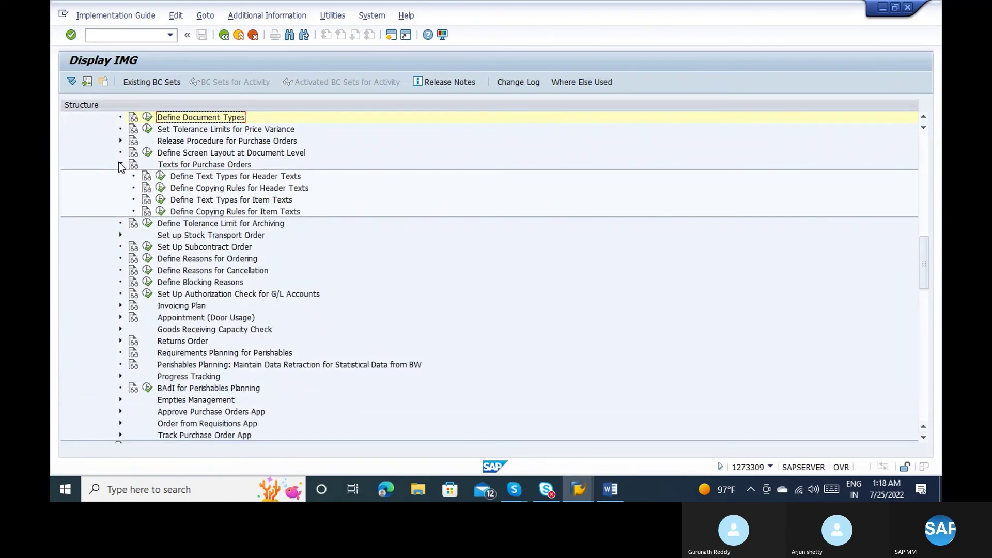
{"action": "left_click", "coordinate": [120, 165]}
{"action": "left_click", "coordinate": [120, 187]}
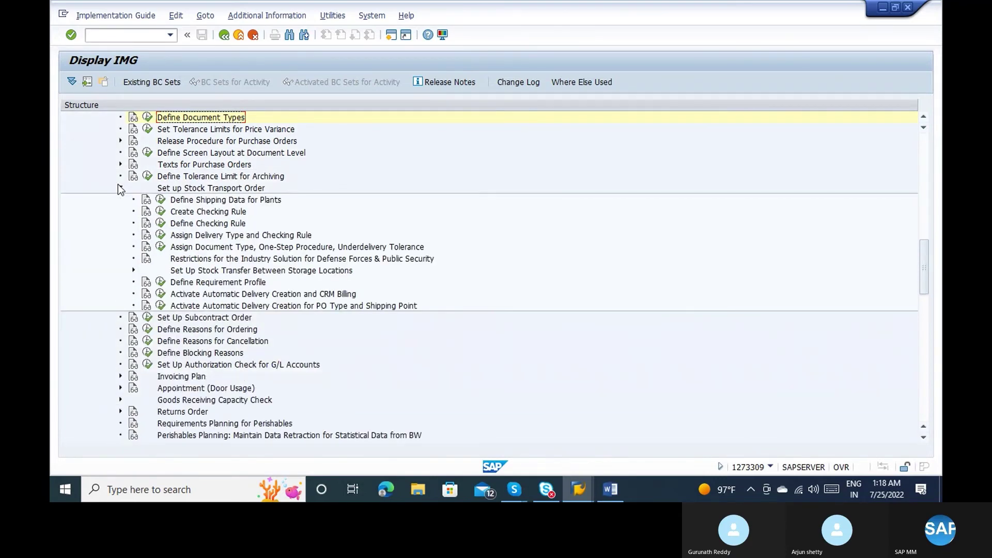
{"action": "left_click", "coordinate": [119, 186]}
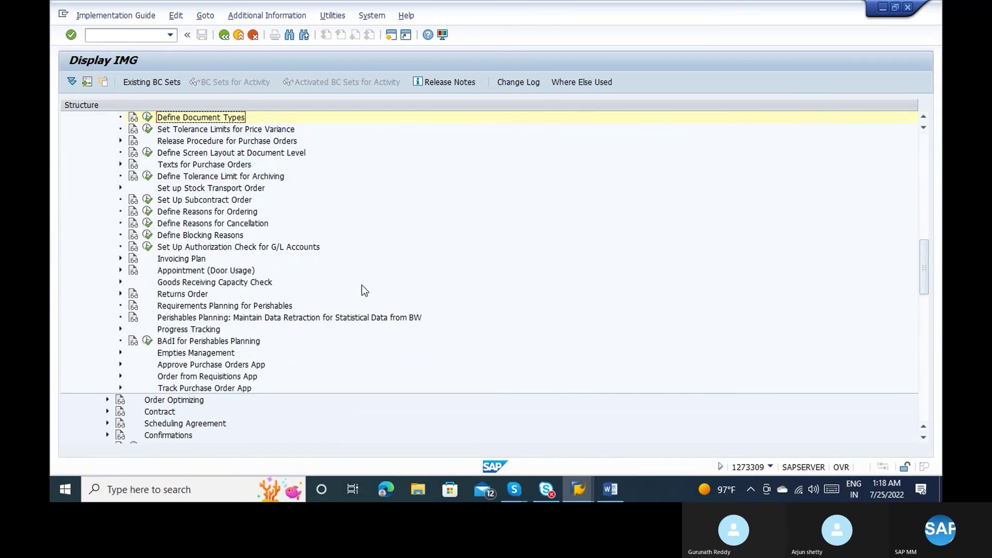
{"action": "left_click", "coordinate": [247, 307]}
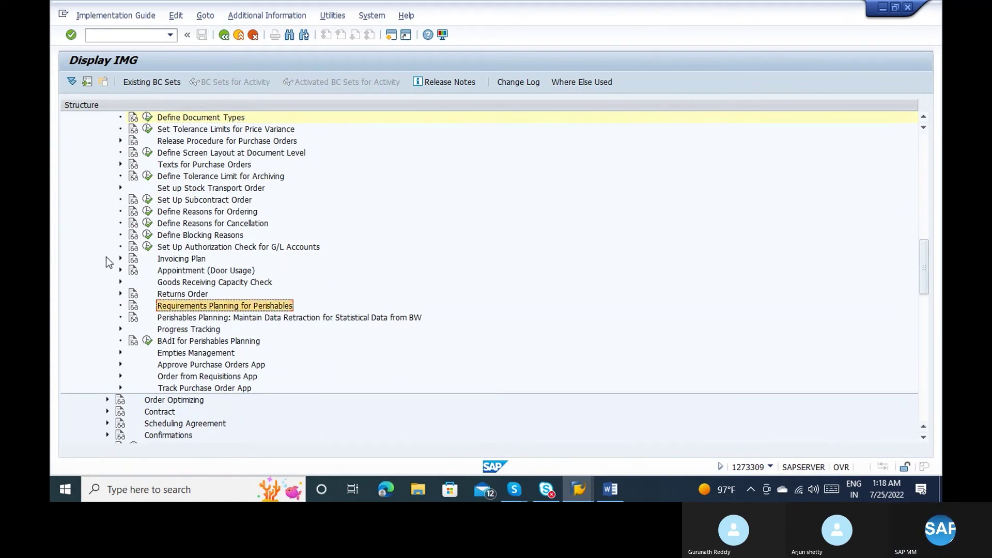
{"action": "left_click", "coordinate": [119, 258]}
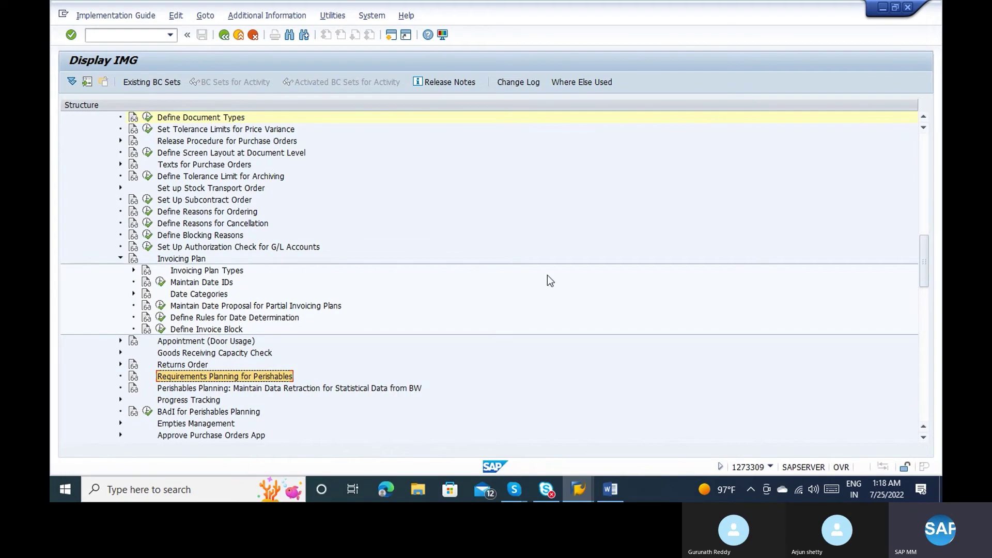
Open the Maintain Account Assignment Categories activity under Materials Management, Purchasing, Account Assignment in the implementation guide.
{"action": "left_click", "coordinate": [926, 225]}
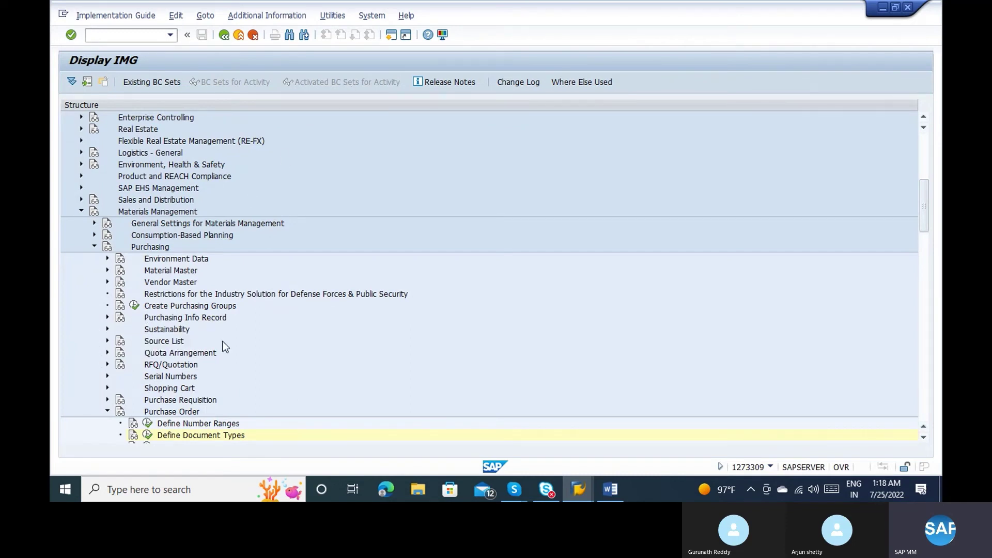
{"action": "left_click", "coordinate": [94, 246]}
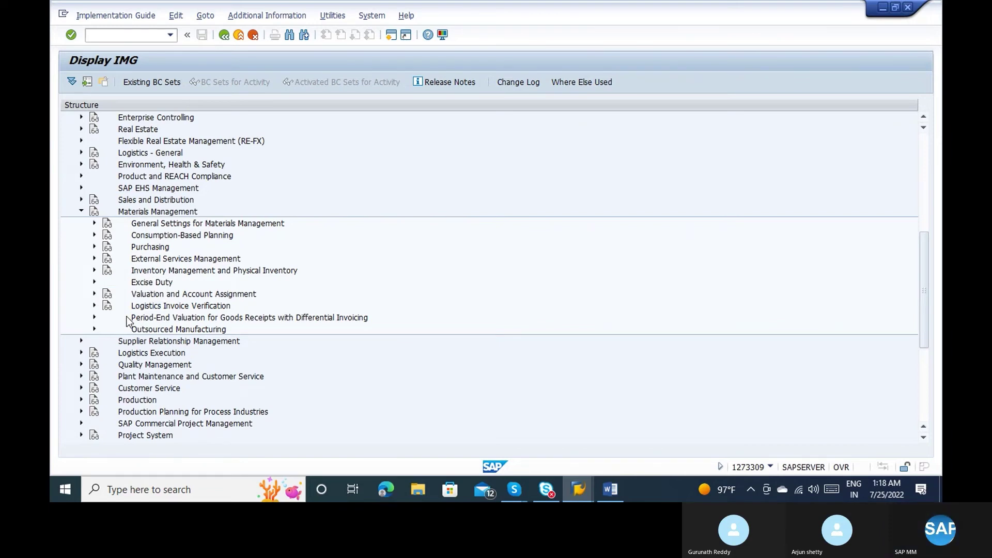
{"action": "left_click", "coordinate": [93, 246]}
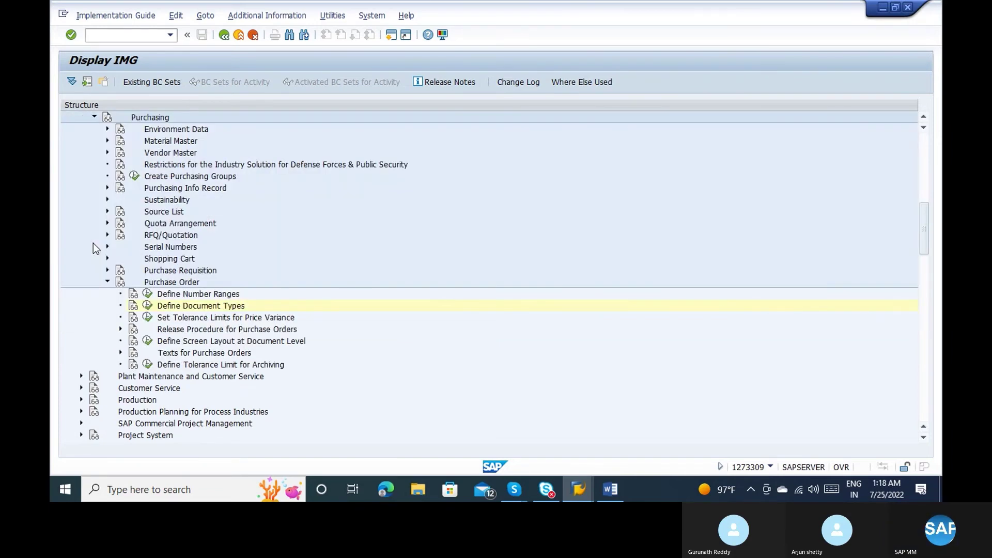
{"action": "left_click", "coordinate": [107, 282]}
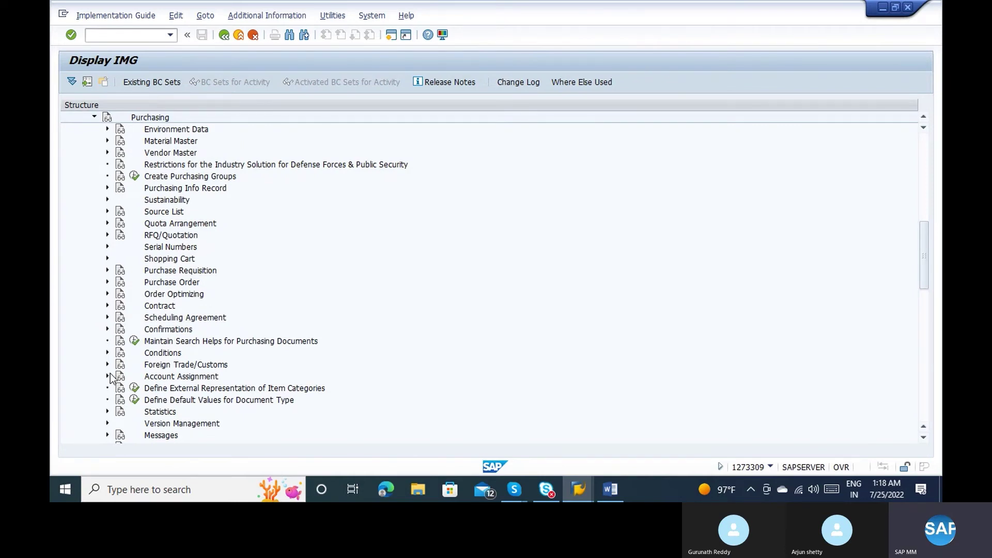
{"action": "left_click", "coordinate": [107, 376]}
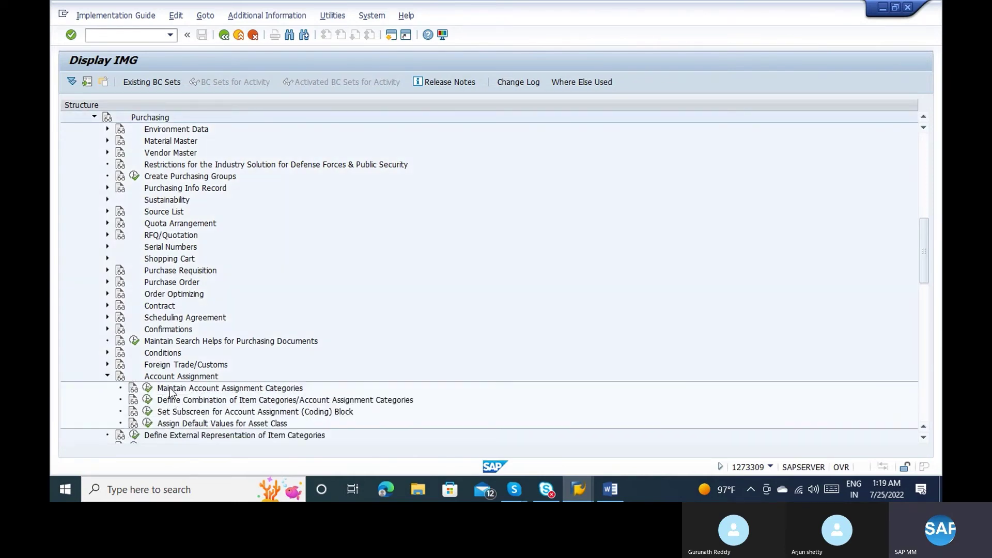
{"action": "left_click", "coordinate": [148, 389]}
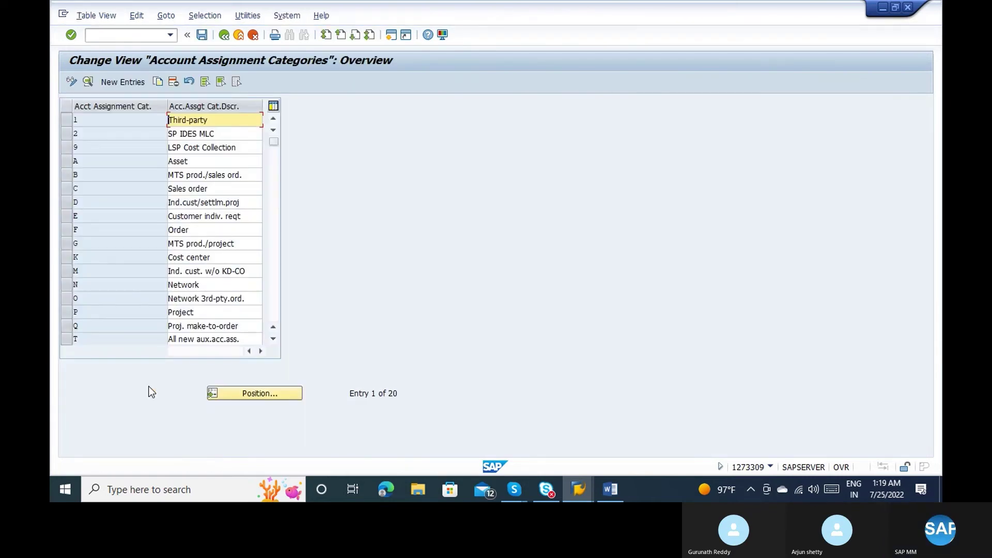
Return to the implementation guide and open the Define Combination of Item Categories/Account Assignment Categories activity.
{"action": "left_click", "coordinate": [225, 36]}
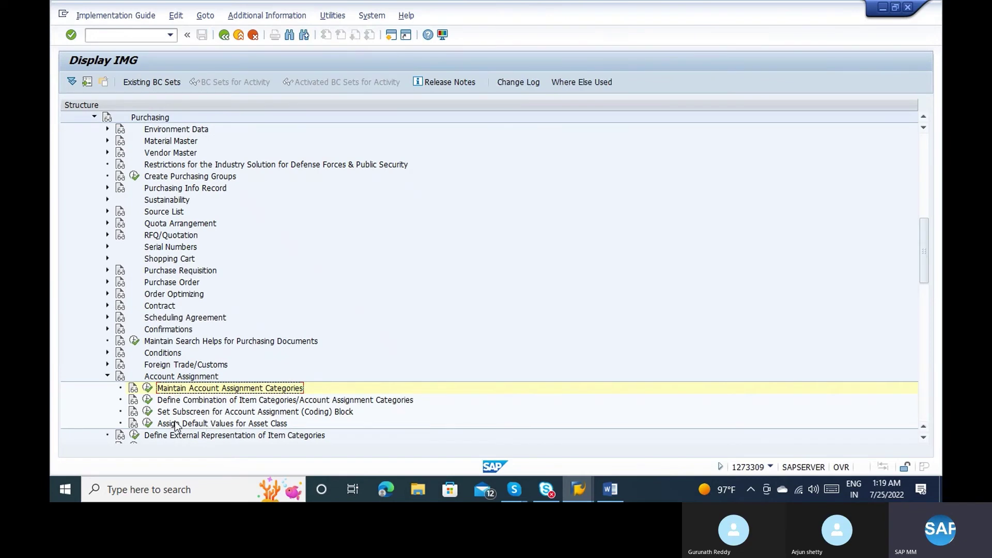
{"action": "left_click", "coordinate": [148, 401]}
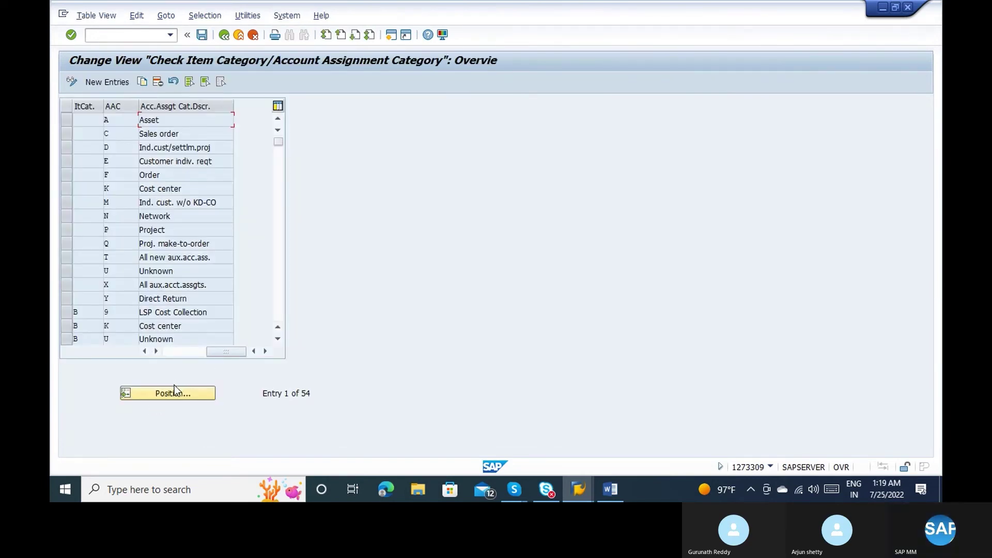
{"action": "left_click", "coordinate": [158, 188]}
Check the invoice plan notes in Word and return to the SAP session with the item category check.
{"action": "key", "text": "alt+Tab"}
{"action": "key", "text": "alt+Tab"}
{"action": "key", "text": "Tab"}
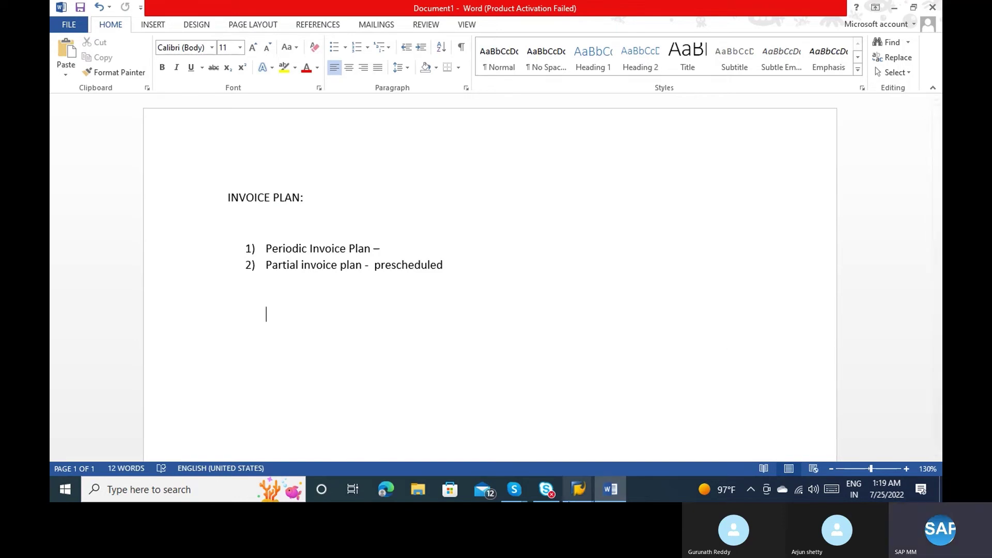
{"action": "mouse_move", "coordinate": [568, 488]}
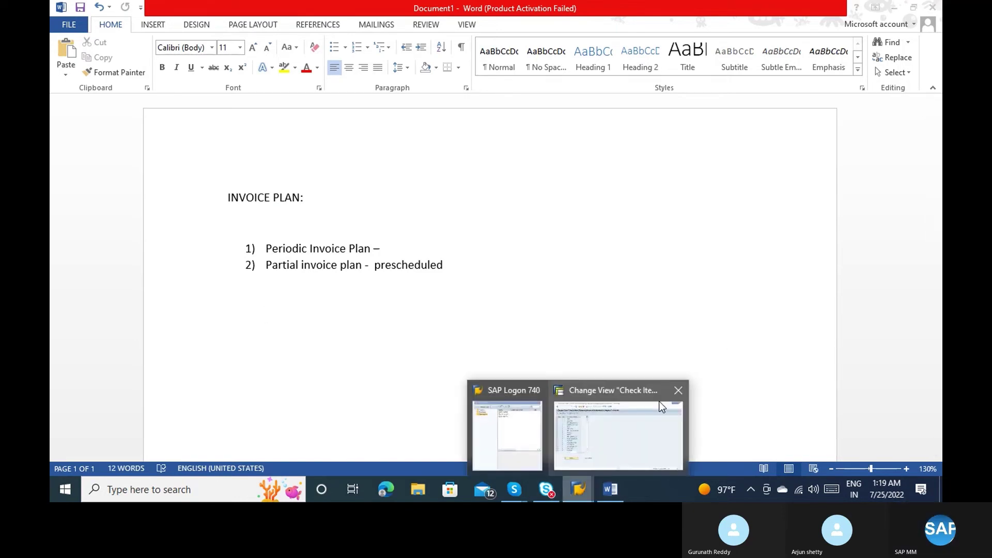
{"action": "left_click", "coordinate": [622, 428]}
Start purchase order creation with transaction code /nme21n.
{"action": "left_click", "coordinate": [103, 34]}
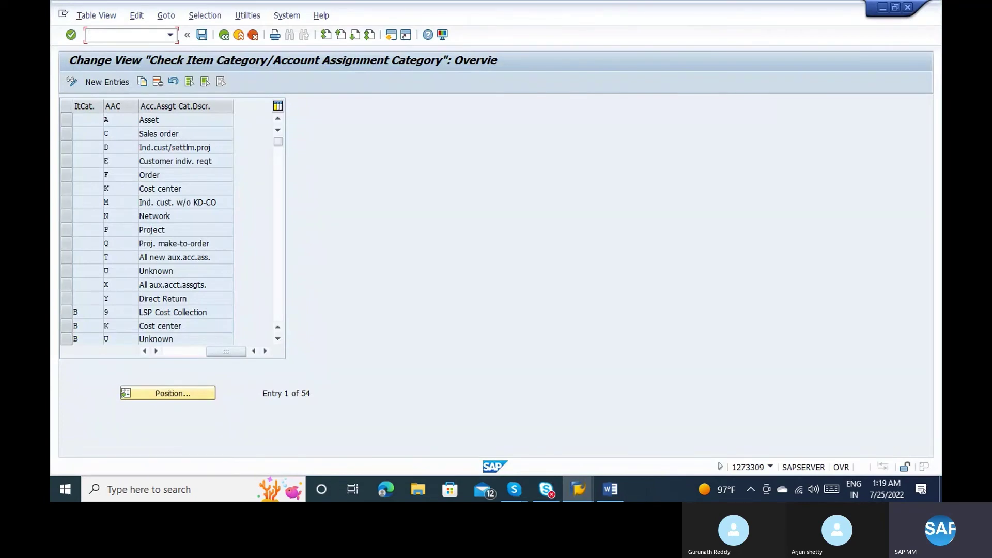
{"action": "type", "text": "/nme21n"}
{"action": "key", "text": "Return"}
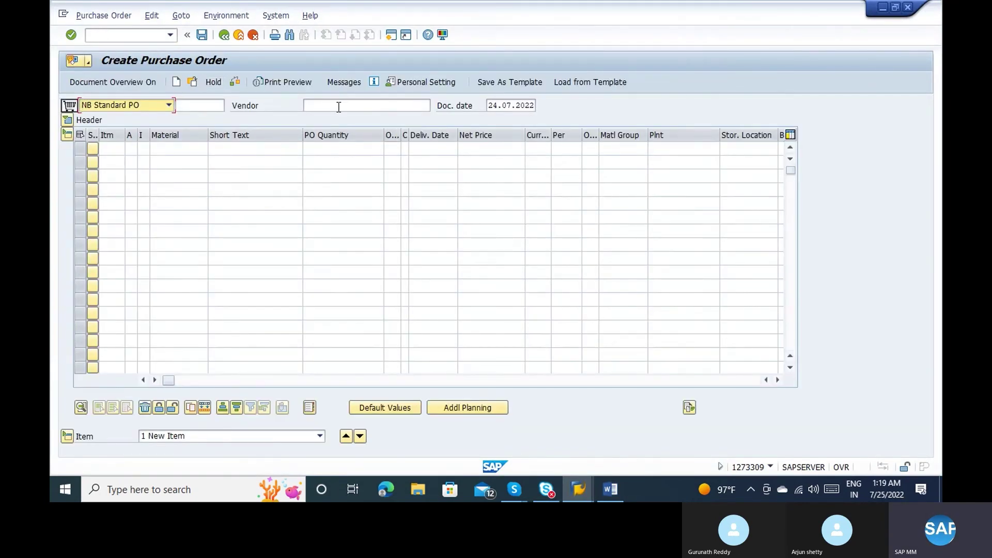
Enter vendor 2, purchasing organization 1000 and purchasing group 000 in the purchase order header.
{"action": "left_click", "coordinate": [339, 107]}
{"action": "type", "text": "2"}
{"action": "key", "text": "Return"}
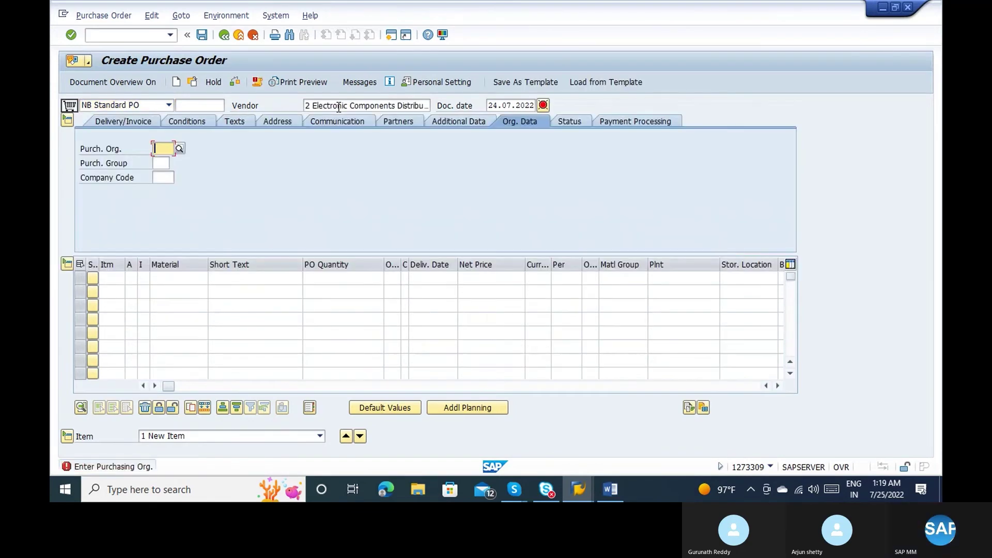
{"action": "type", "text": "1000"}
{"action": "key", "text": "Return"}
{"action": "type", "text": "000"}
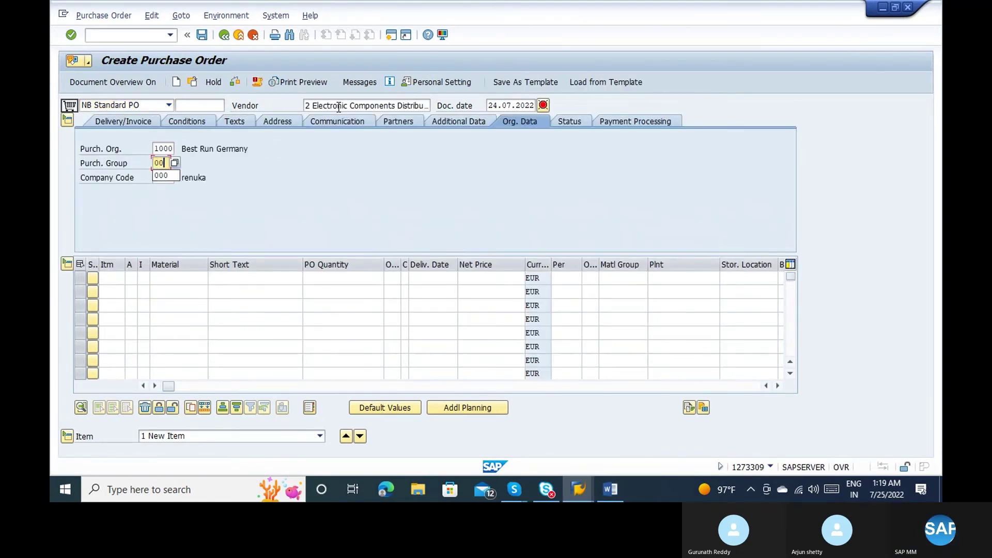
{"action": "key", "text": "Return"}
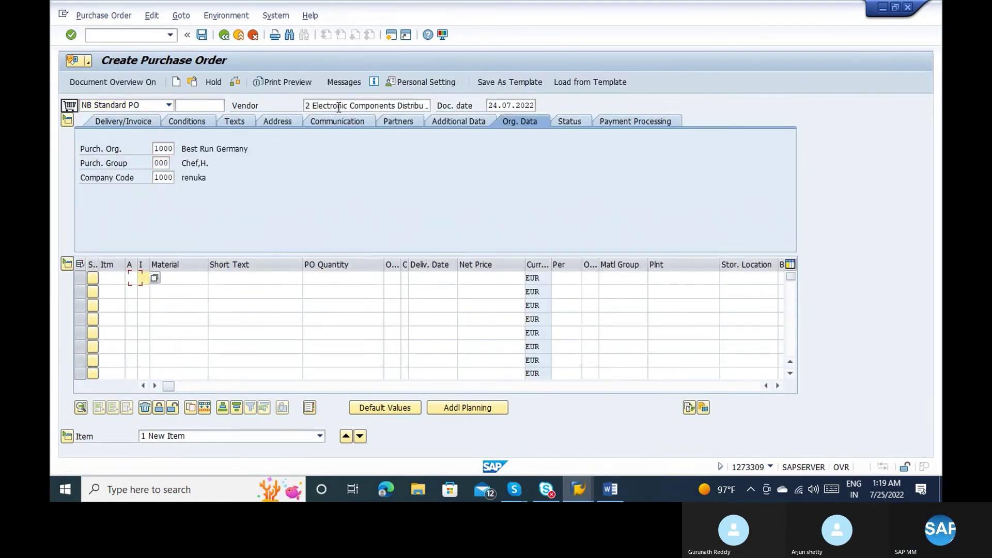
Change the order type to FO Framework order with a validity period from 01.07.2022 to 01.07.2023.
{"action": "key", "text": "shift+Tab"}
{"action": "left_click", "coordinate": [157, 100]}
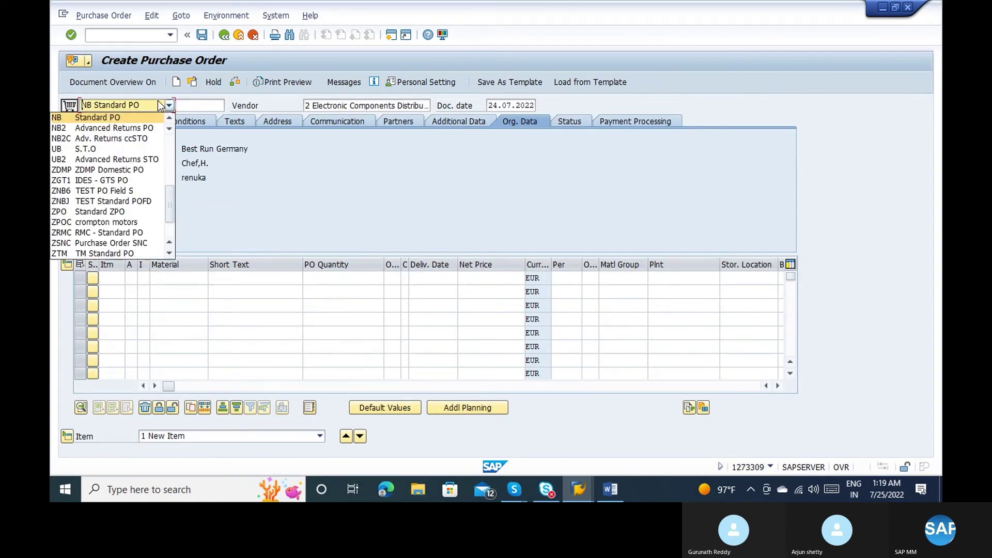
{"action": "key", "text": "Up"}
{"action": "key", "text": "Return"}
{"action": "type", "text": "01.07.2022"}
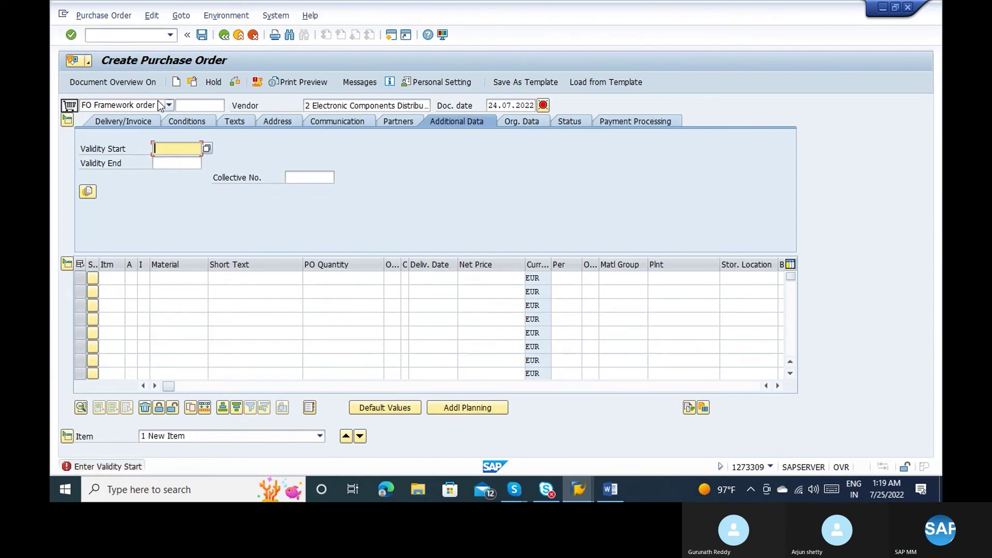
{"action": "key", "text": "Tab"}
{"action": "type", "text": "01.07.2023"}
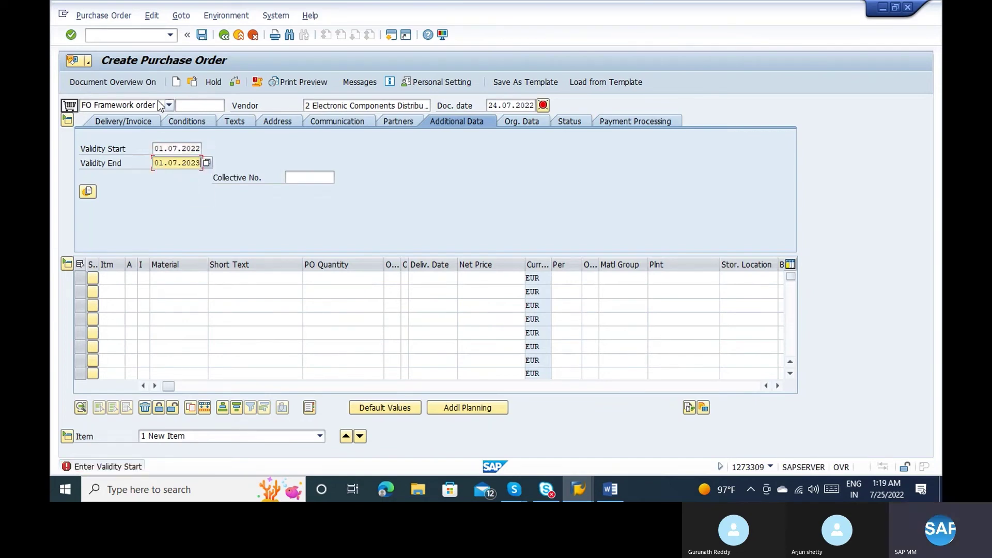
{"action": "key", "text": "Return"}
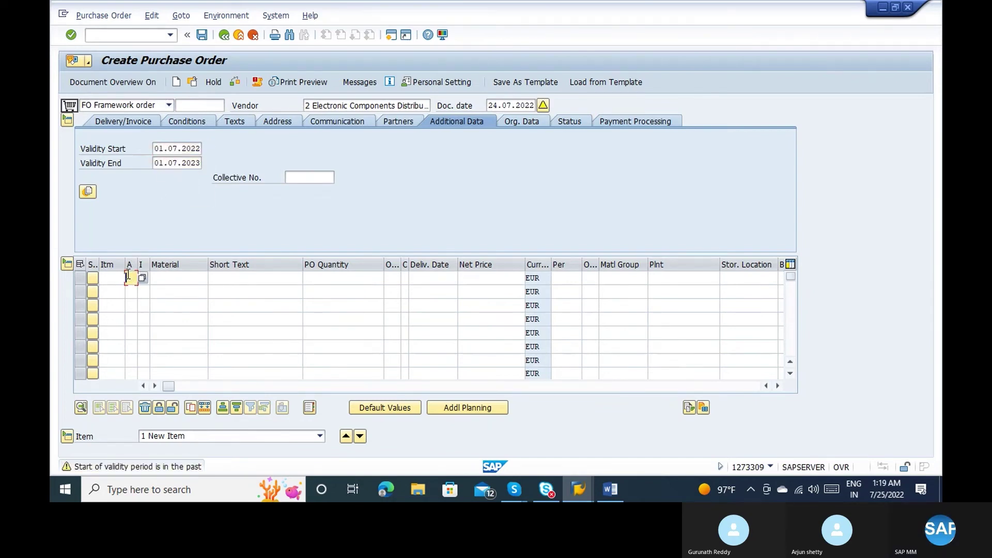
Create the first order item with account assignment category K and short text RENT.
{"action": "left_click", "coordinate": [128, 278]}
{"action": "type", "text": "k"}
{"action": "key", "text": "Return"}
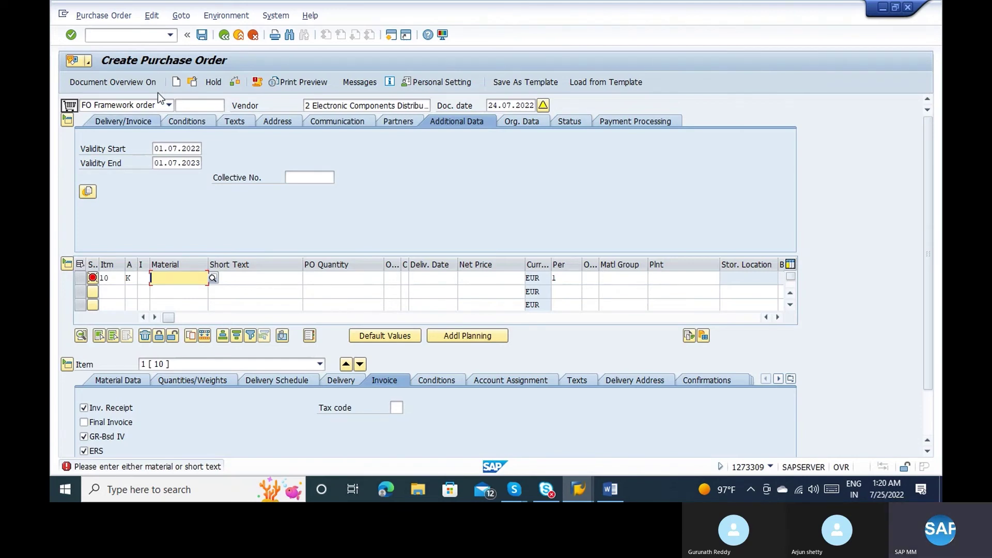
{"action": "left_click", "coordinate": [131, 280]}
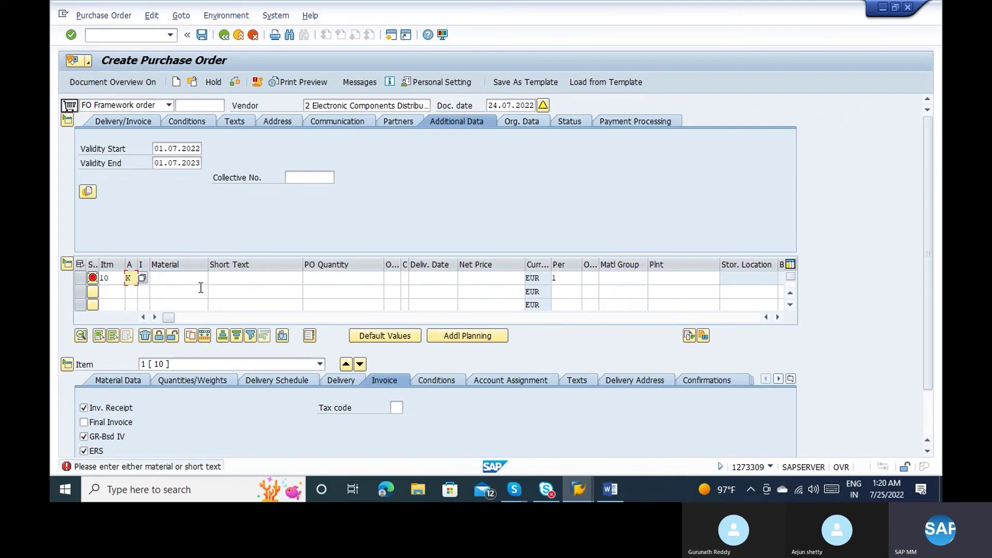
{"action": "left_click", "coordinate": [235, 275]}
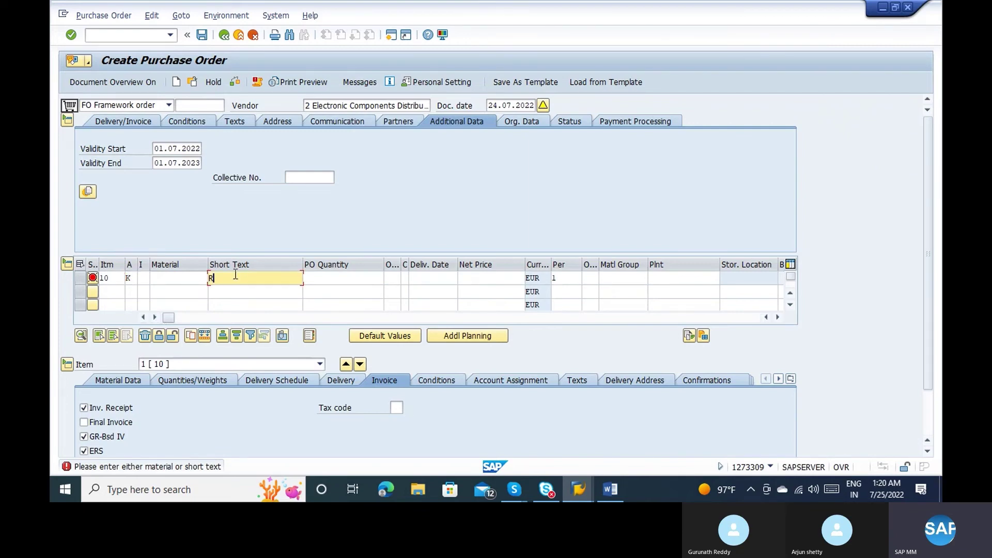
{"action": "type", "text": "RENT"}
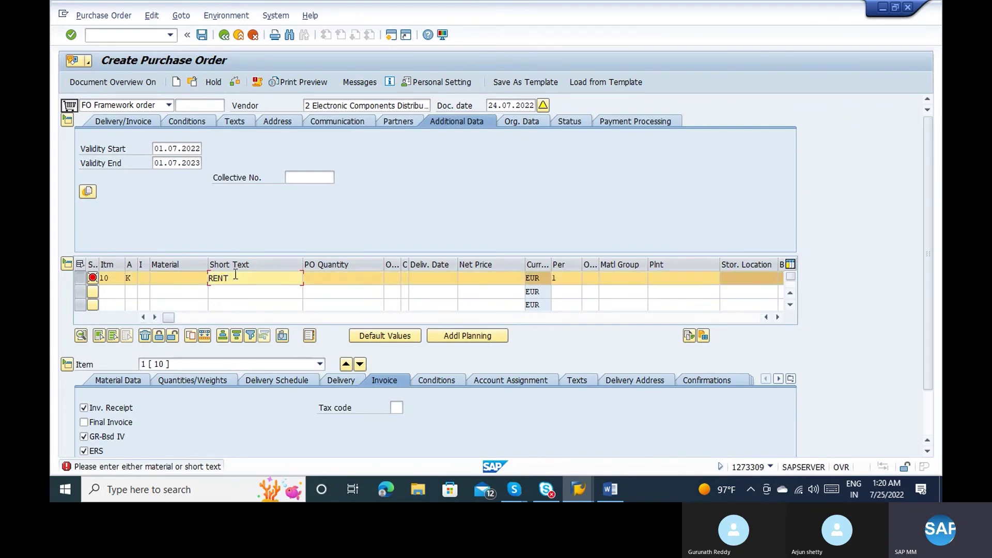
Set the RENT item's quantity to 1, plant to 1100 and material group to 007.
{"action": "left_click", "coordinate": [342, 291]}
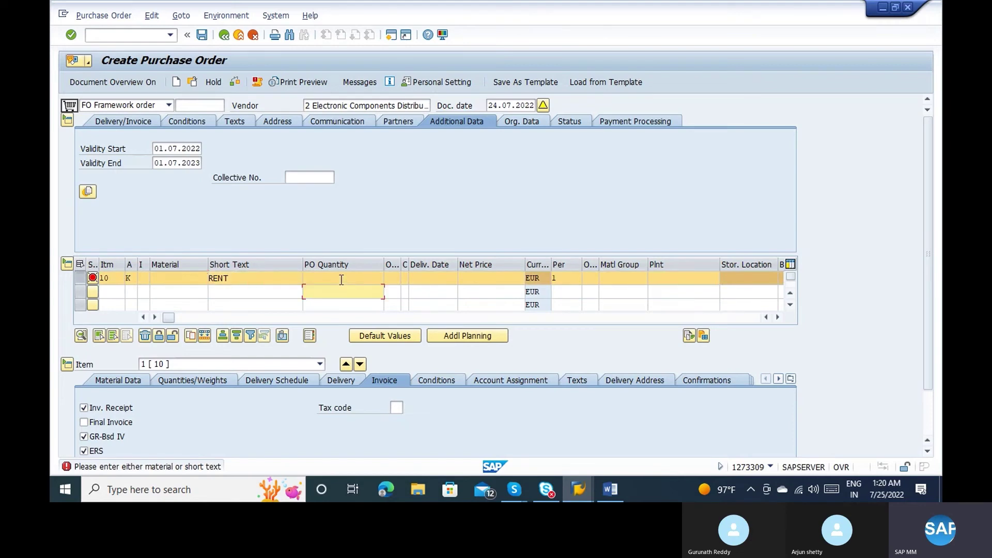
{"action": "left_click", "coordinate": [341, 279]}
{"action": "type", "text": "1"}
{"action": "key", "text": "Tab"}
{"action": "key", "text": "Tab"}
{"action": "key", "text": "Tab"}
{"action": "key", "text": "Tab"}
{"action": "key", "text": "Tab"}
{"action": "key", "text": "Tab"}
{"action": "key", "text": "Tab"}
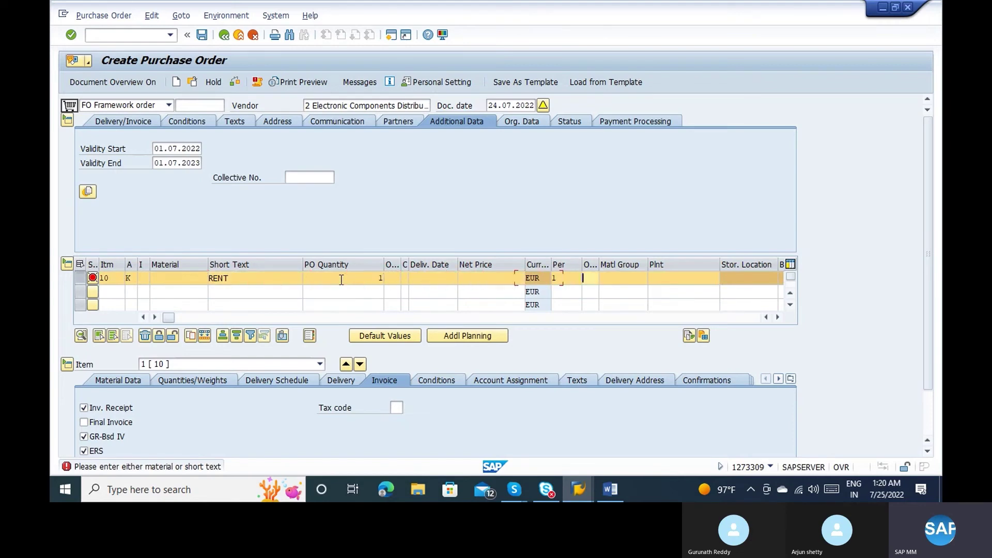
{"action": "key", "text": "Tab"}
{"action": "key", "text": "Tab"}
{"action": "type", "text": "110"}
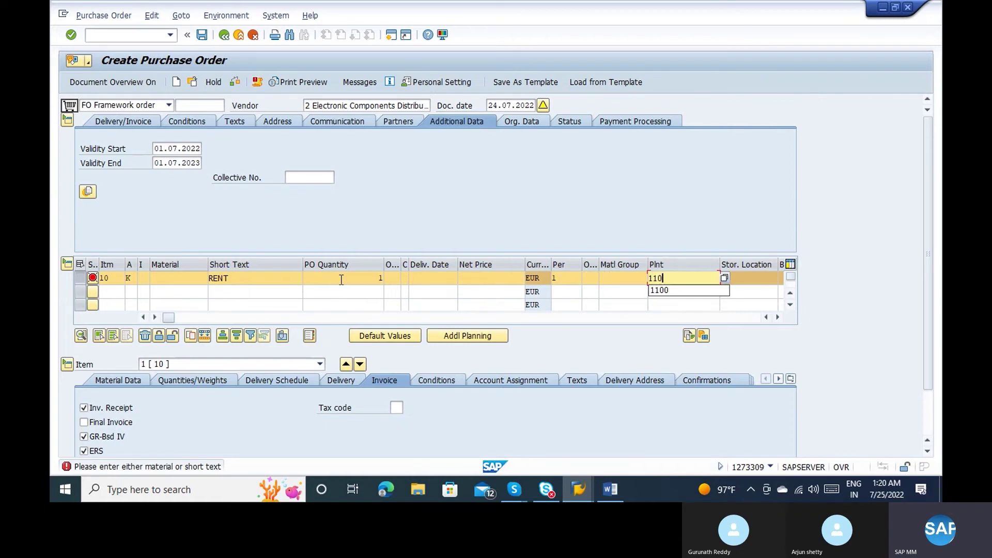
{"action": "type", "text": "0"}
{"action": "key", "text": "shift+Tab"}
{"action": "type", "text": "00"}
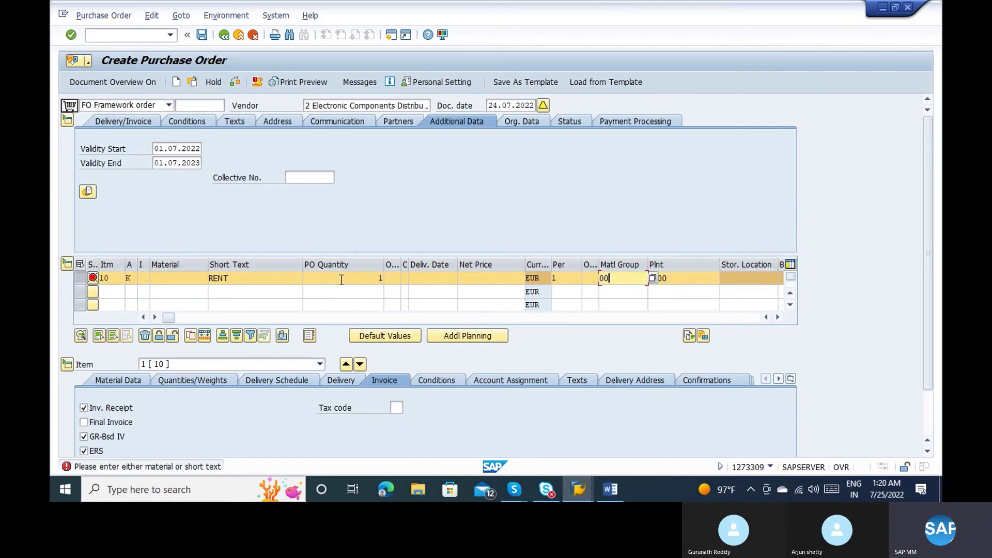
{"action": "type", "text": "7"}
{"action": "key", "text": "Return"}
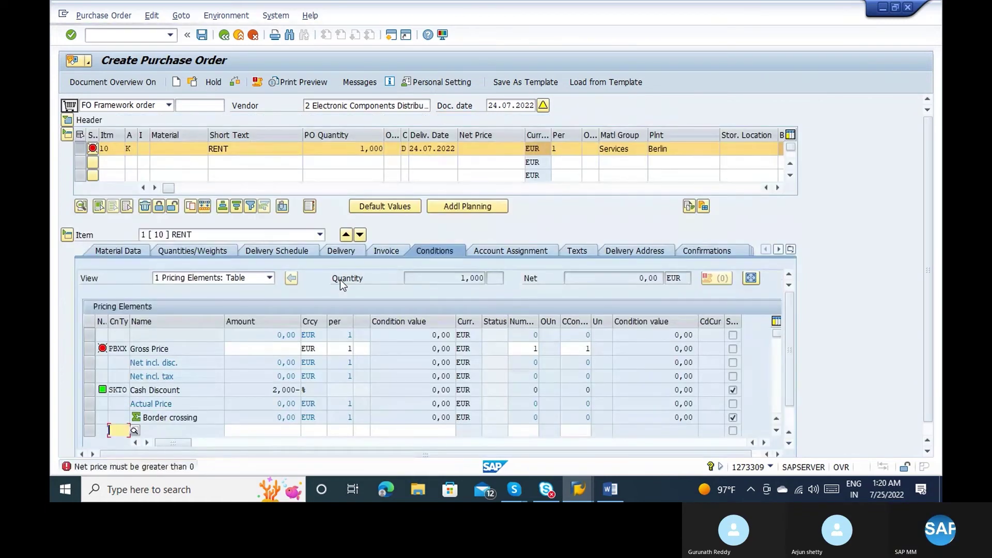
Set the RENT item's PBXX gross price to 10000 EUR in its pricing conditions.
{"action": "left_click", "coordinate": [78, 158]}
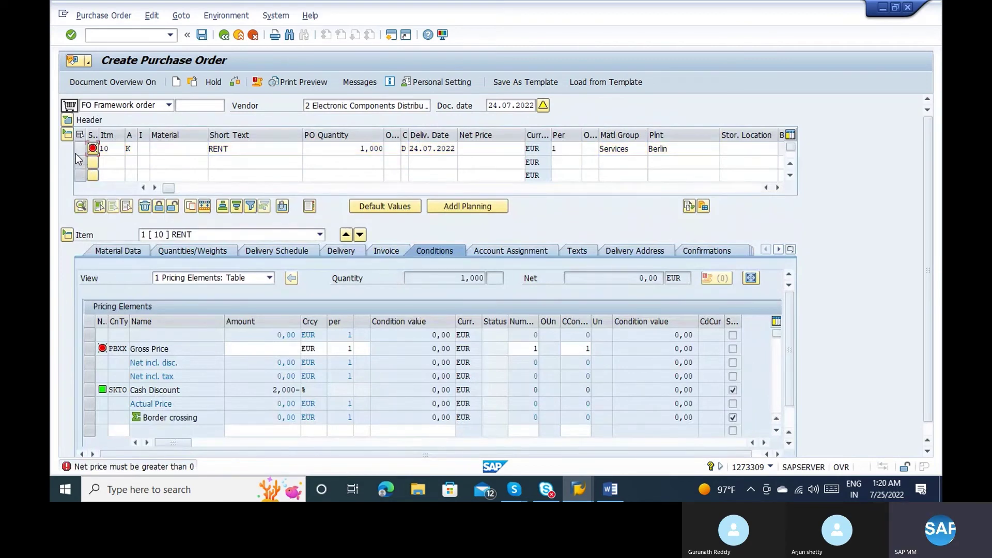
{"action": "left_click", "coordinate": [272, 351]}
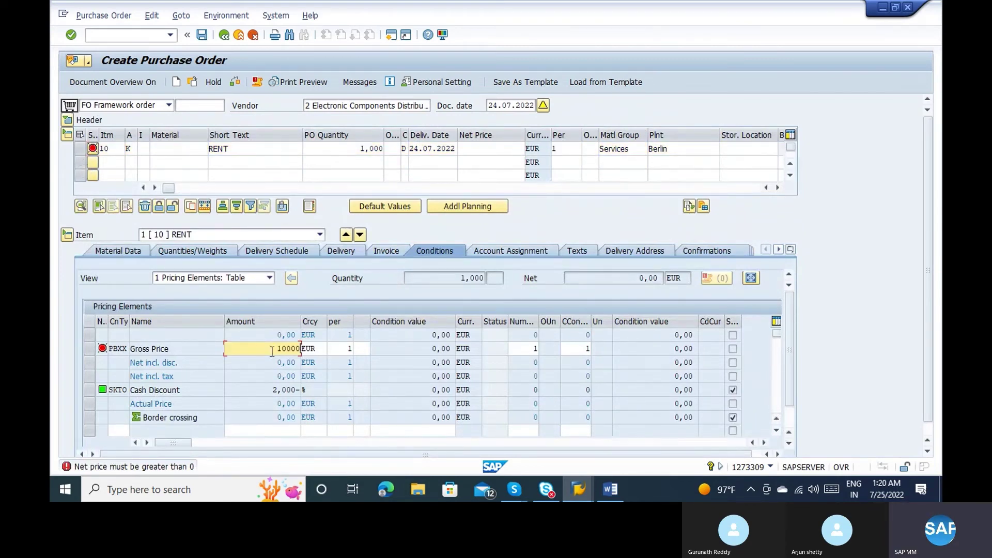
{"action": "key", "text": "Return"}
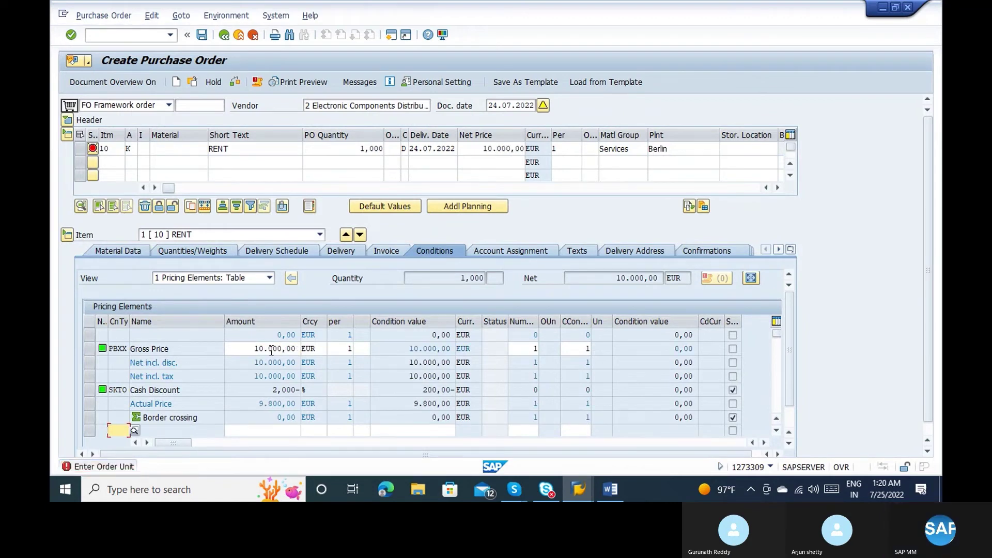
Set the RENT item's order unit to MON.
{"action": "left_click", "coordinate": [392, 149]}
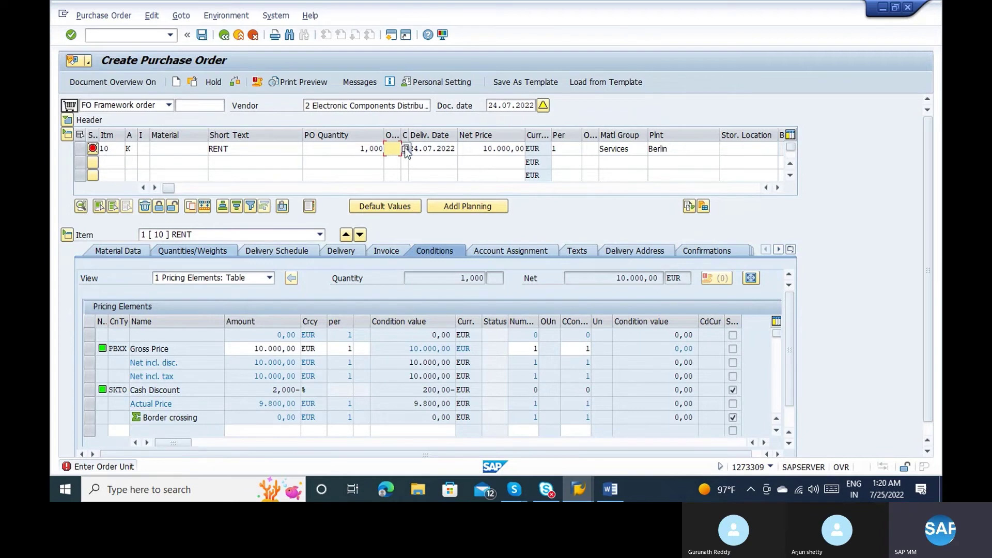
{"action": "left_click", "coordinate": [405, 148]}
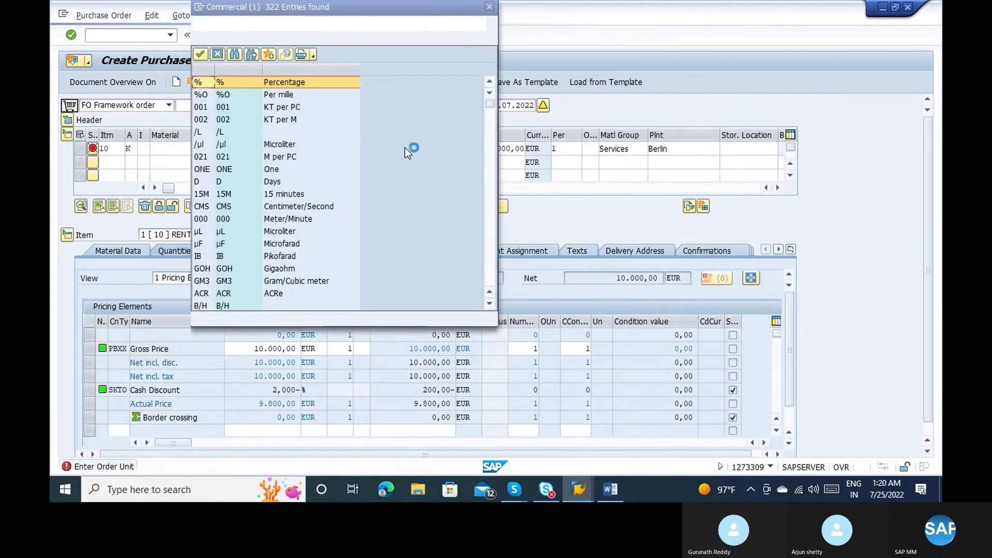
{"action": "key", "text": "Escape"}
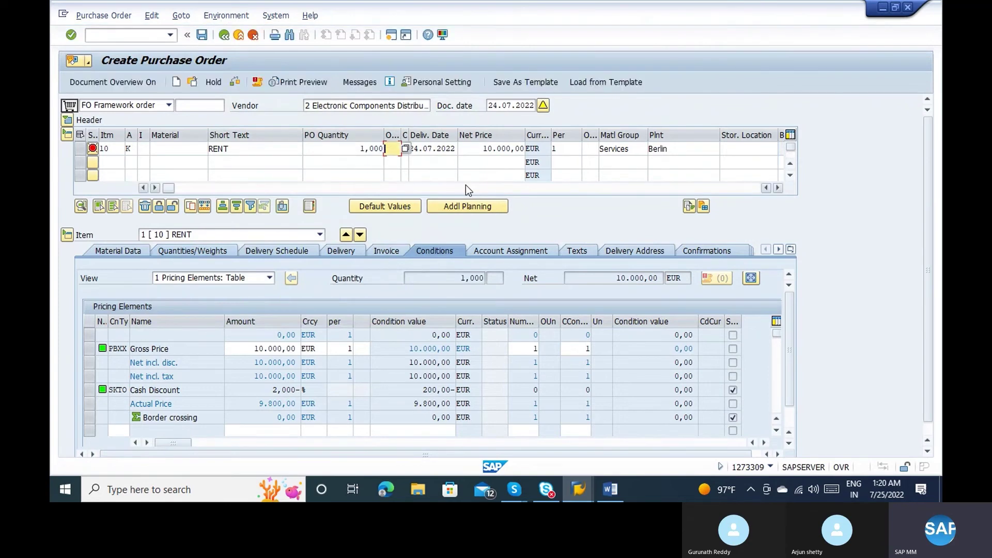
{"action": "type", "text": "MON"}
{"action": "key", "text": "Return"}
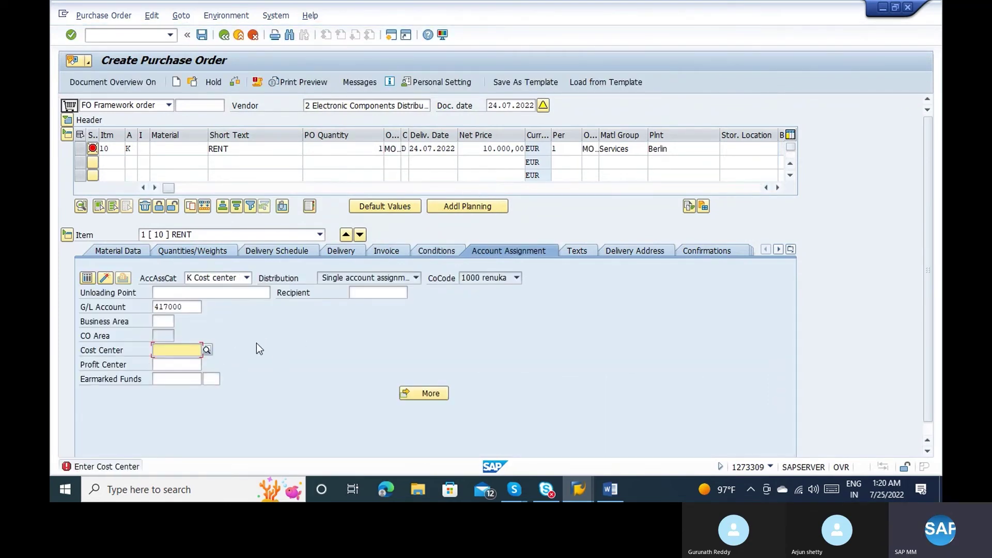
Assign cost center 2100 (FINANCE & ADMIN.) to the RENT item, choosing it from the full cost center list.
{"action": "left_click", "coordinate": [209, 346]}
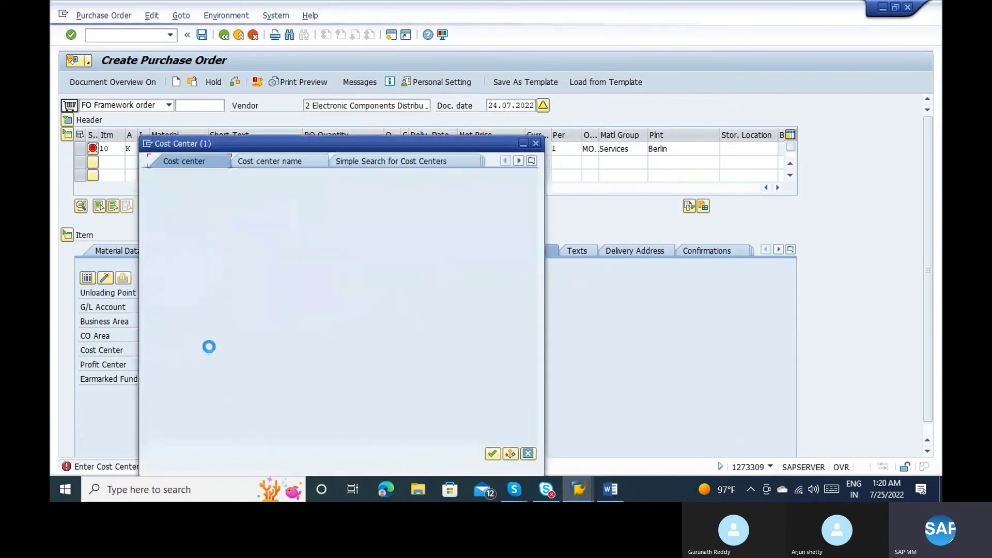
{"action": "key", "text": "Return"}
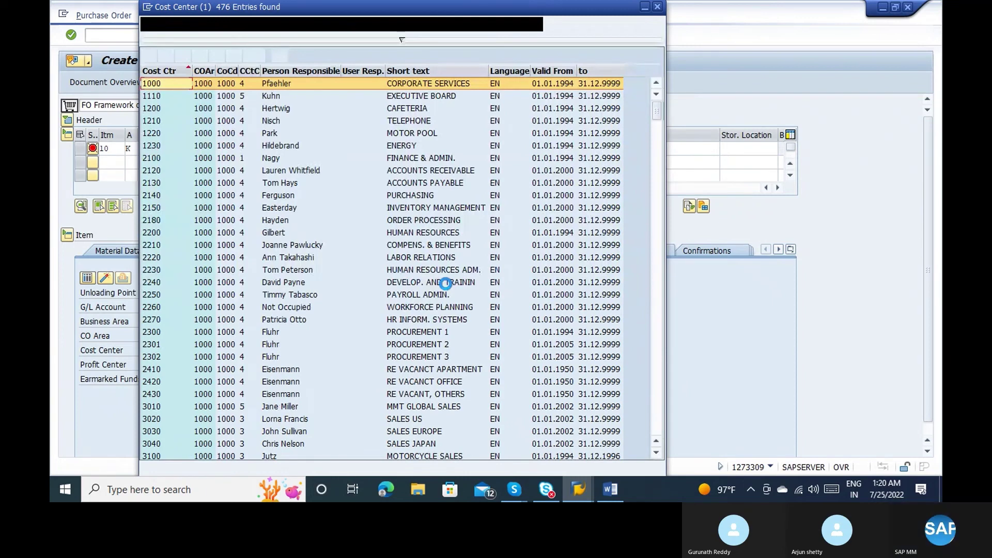
{"action": "left_click", "coordinate": [413, 157]}
{"action": "double_click", "coordinate": [413, 157]}
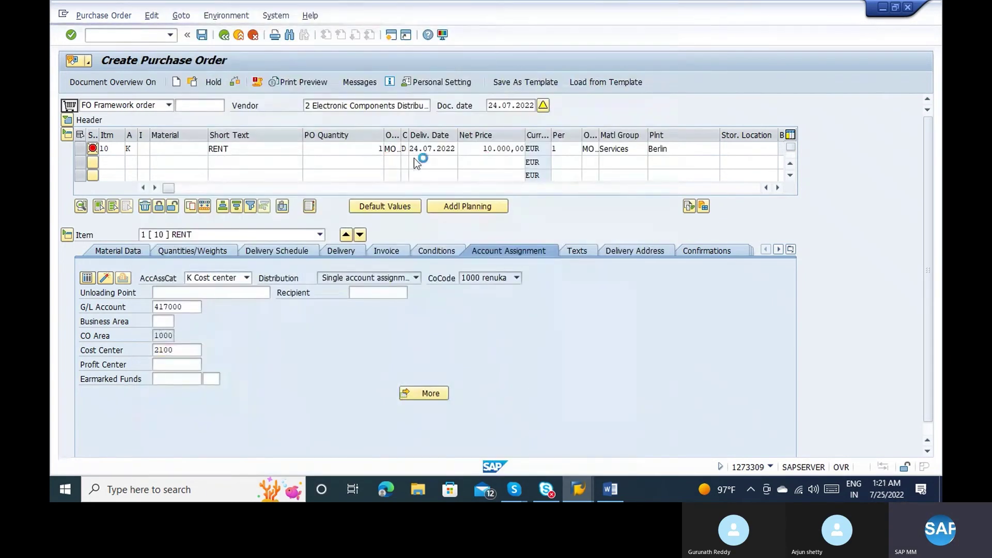
{"action": "key", "text": "Return"}
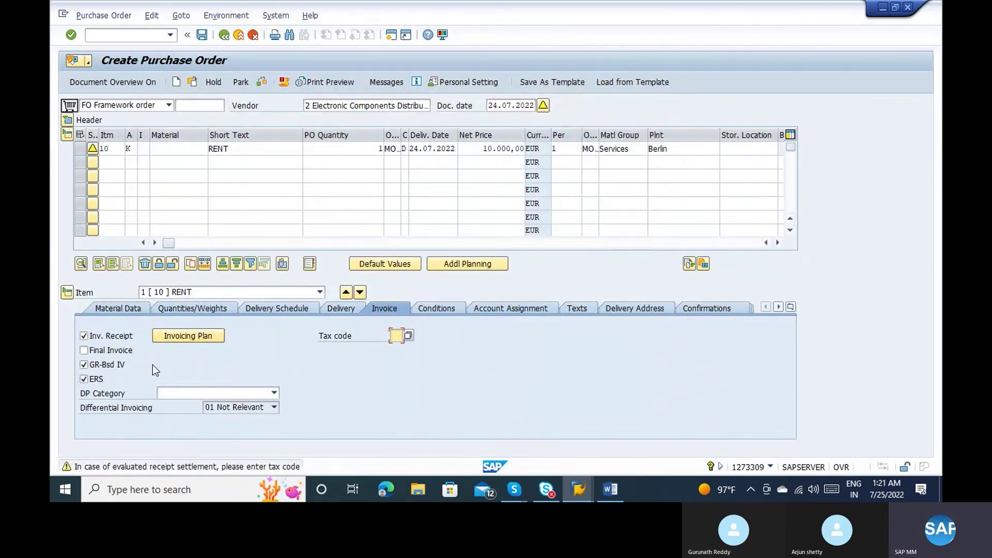
Set the RENT item's tax code to 1I and accept the delivery date.
{"action": "key", "text": "BackSpace"}
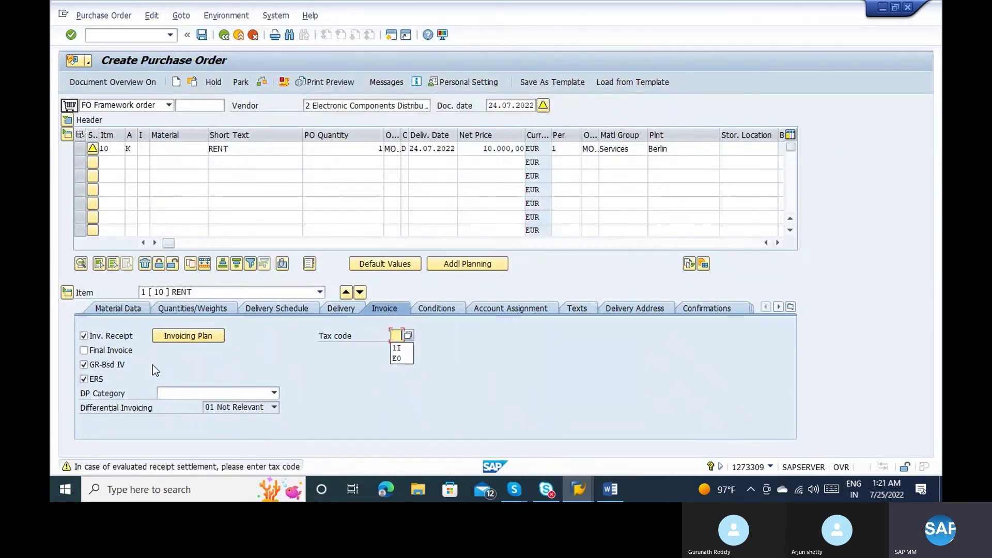
{"action": "key", "text": "Down"}
{"action": "key", "text": "Return"}
{"action": "key", "text": "Return"}
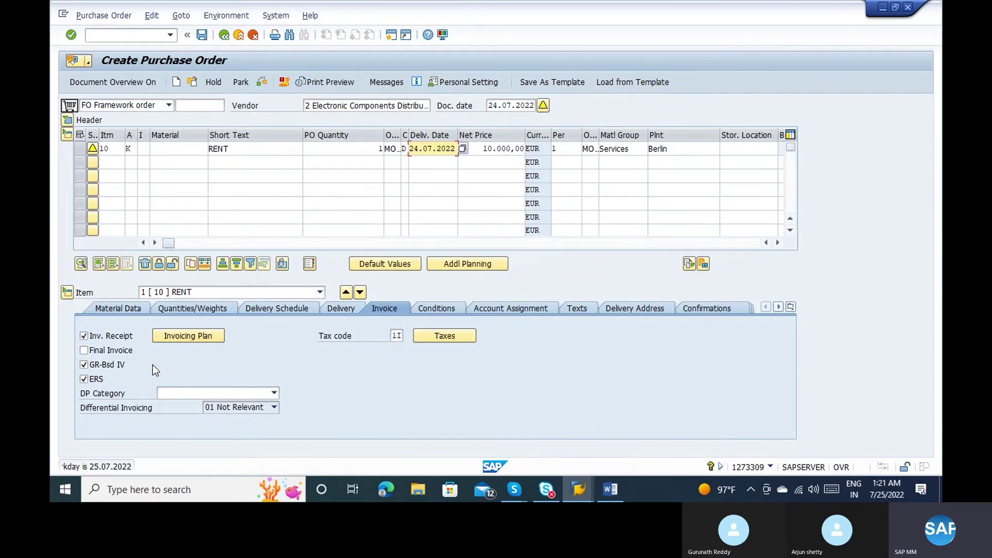
Turn off GR-based invoice verification for the RENT item and try to open its invoicing plan.
{"action": "left_click", "coordinate": [194, 336]}
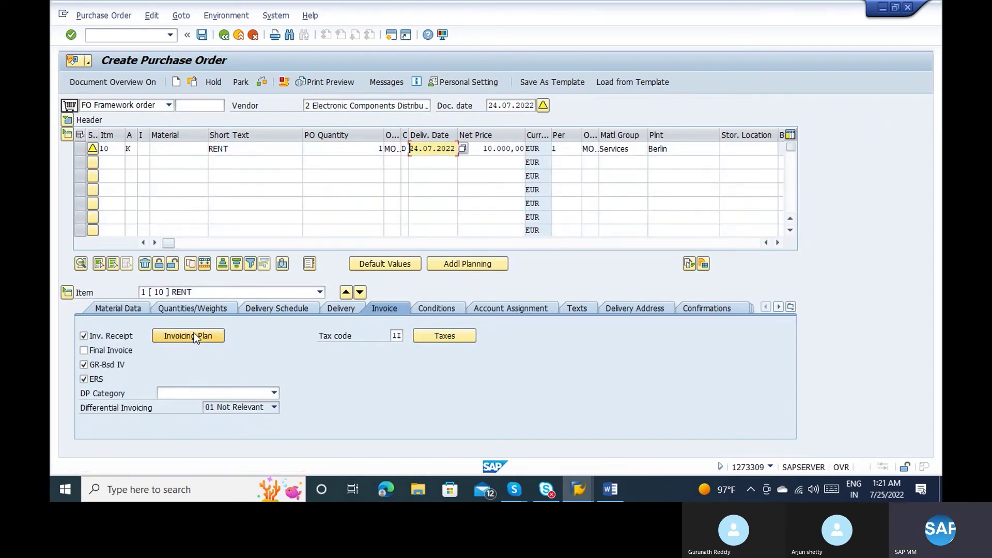
{"action": "left_click", "coordinate": [194, 335]}
{"action": "left_click", "coordinate": [100, 365]}
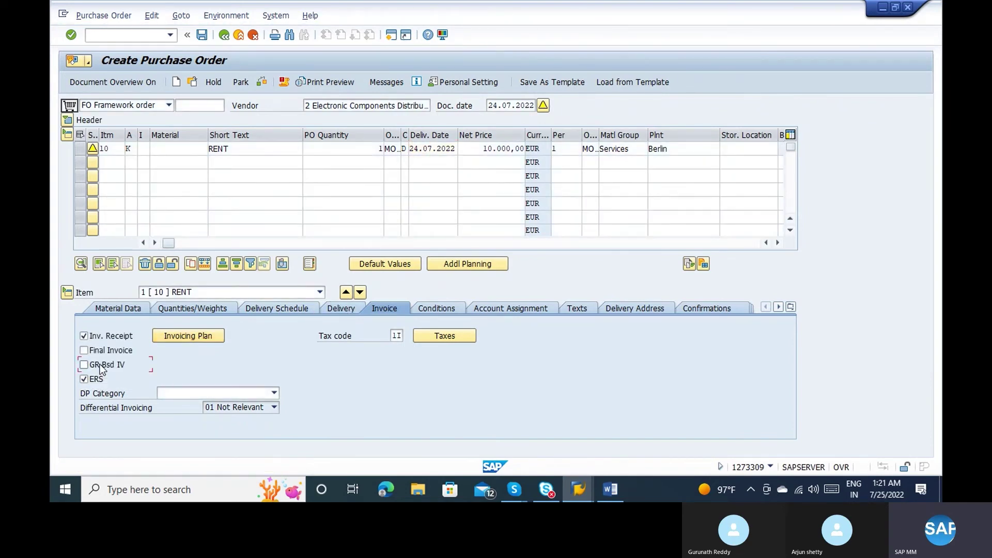
{"action": "left_click", "coordinate": [180, 339]}
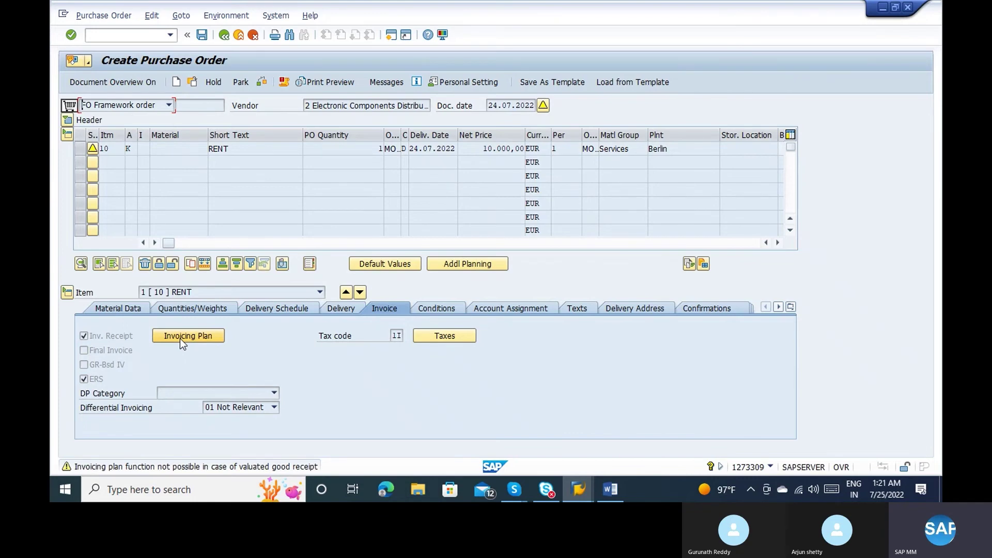
{"action": "left_click", "coordinate": [179, 339]}
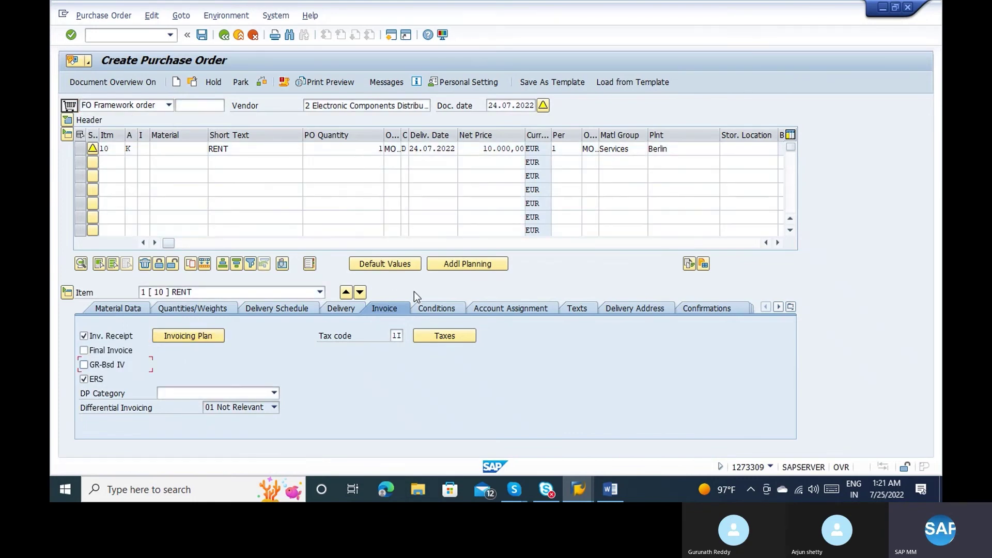
Turn off the goods receipt requirement in the RENT item's delivery data and return to its invoice data.
{"action": "left_click", "coordinate": [356, 306]}
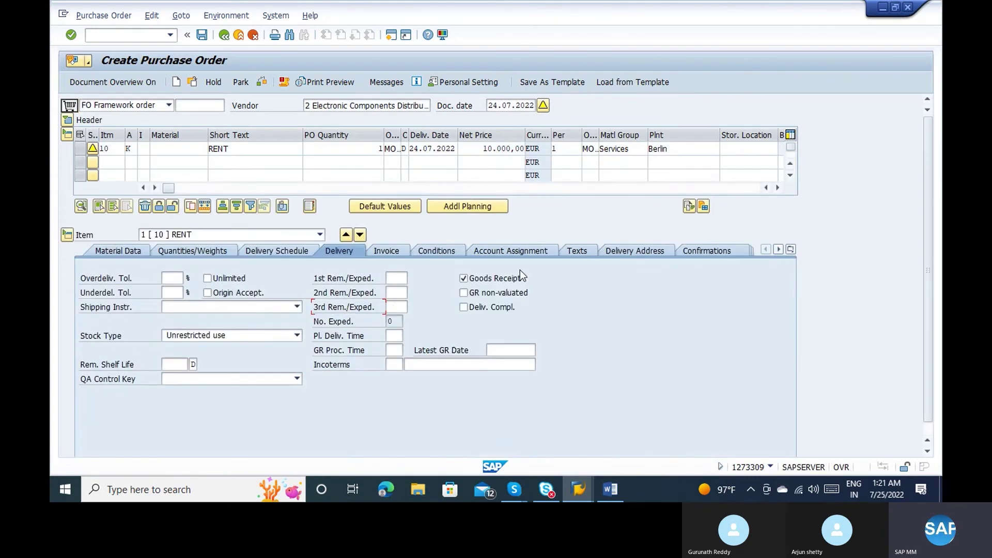
{"action": "left_click", "coordinate": [499, 278]}
{"action": "left_click", "coordinate": [385, 252]}
Create an invoicing plan of type M1, Sample periodic invoice plan, for the RENT item.
{"action": "left_click", "coordinate": [188, 336]}
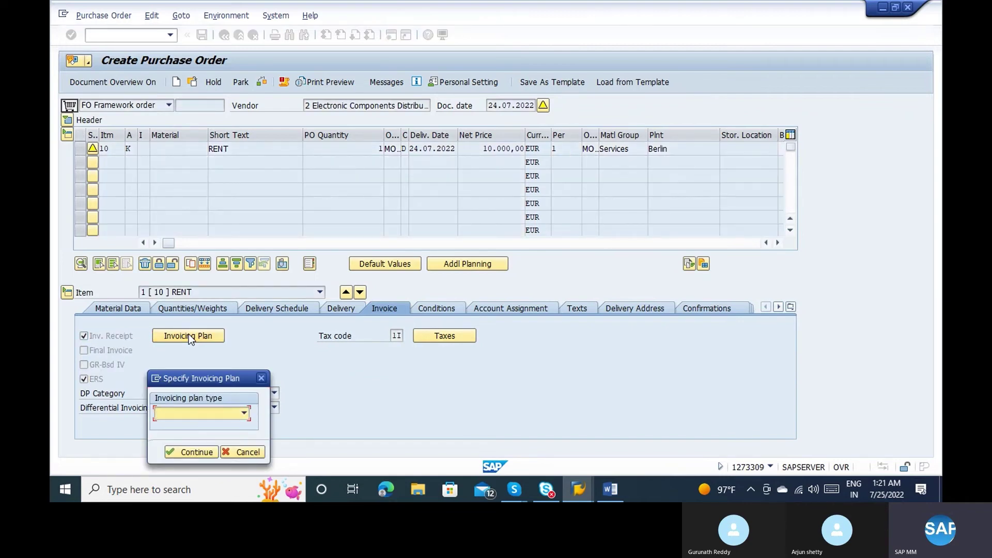
{"action": "left_click", "coordinate": [243, 414]}
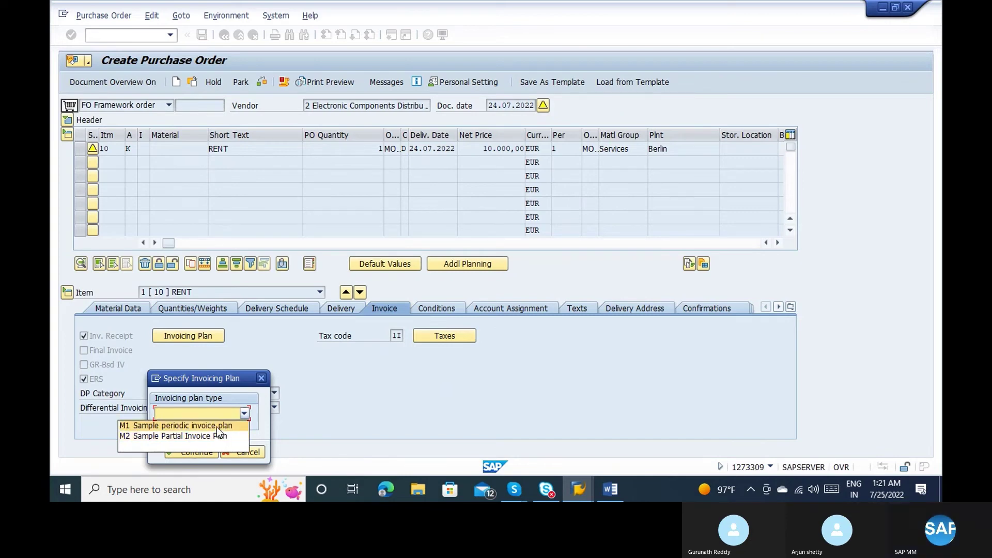
{"action": "left_click", "coordinate": [216, 427]}
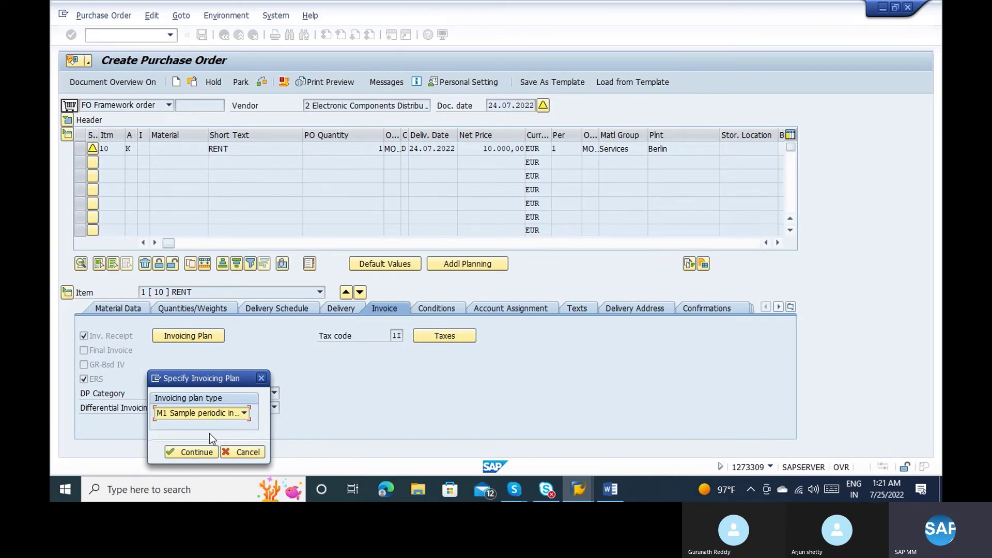
{"action": "left_click", "coordinate": [197, 450]}
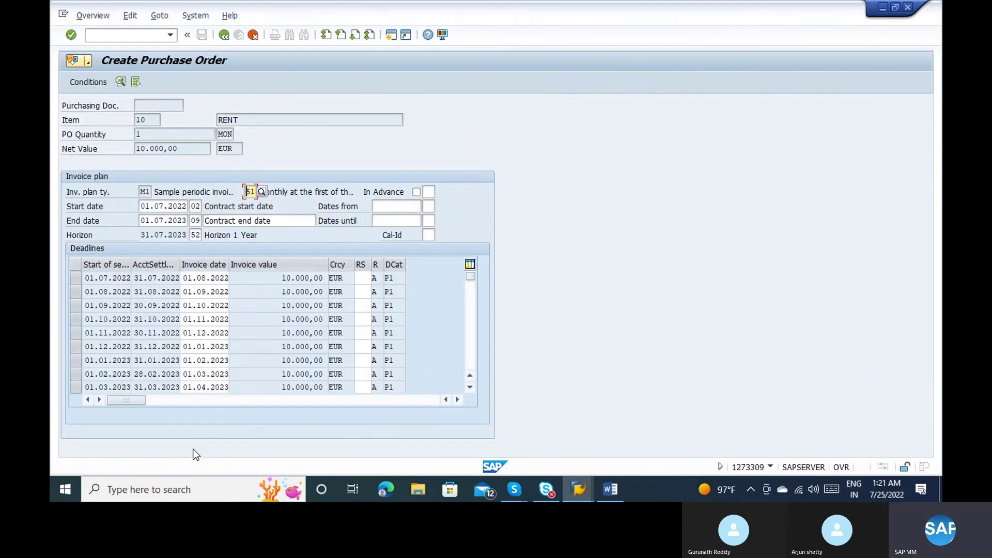
Examine the settlement periods and monthly invoice dates in the invoicing plan, and the item's net value.
{"action": "left_click", "coordinate": [96, 278]}
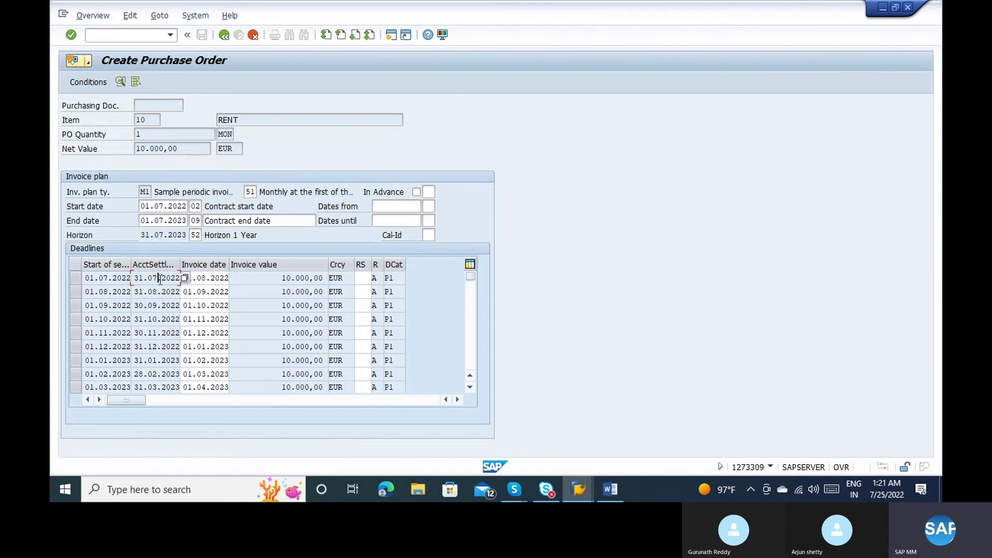
{"action": "key", "text": "Home"}
{"action": "left_click", "coordinate": [197, 278]}
{"action": "left_click", "coordinate": [208, 293]}
{"action": "left_click", "coordinate": [212, 304]}
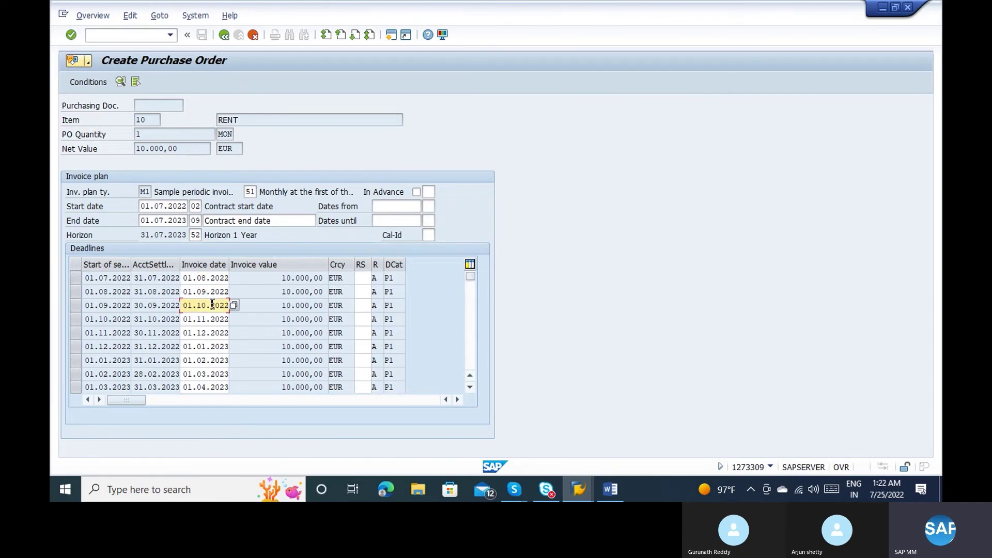
{"action": "left_click", "coordinate": [212, 319]}
{"action": "left_click", "coordinate": [212, 345]}
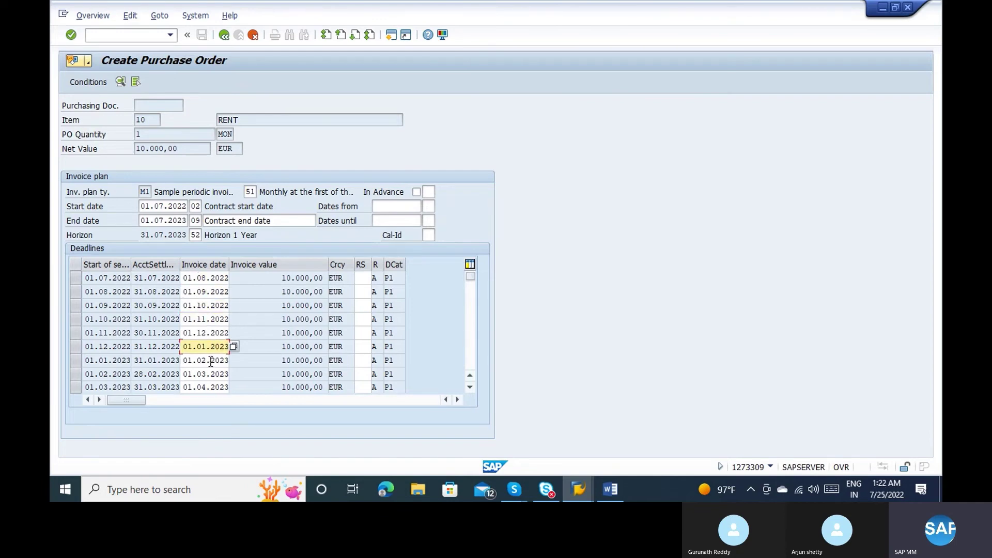
{"action": "left_click", "coordinate": [208, 360]}
{"action": "left_click", "coordinate": [177, 149]}
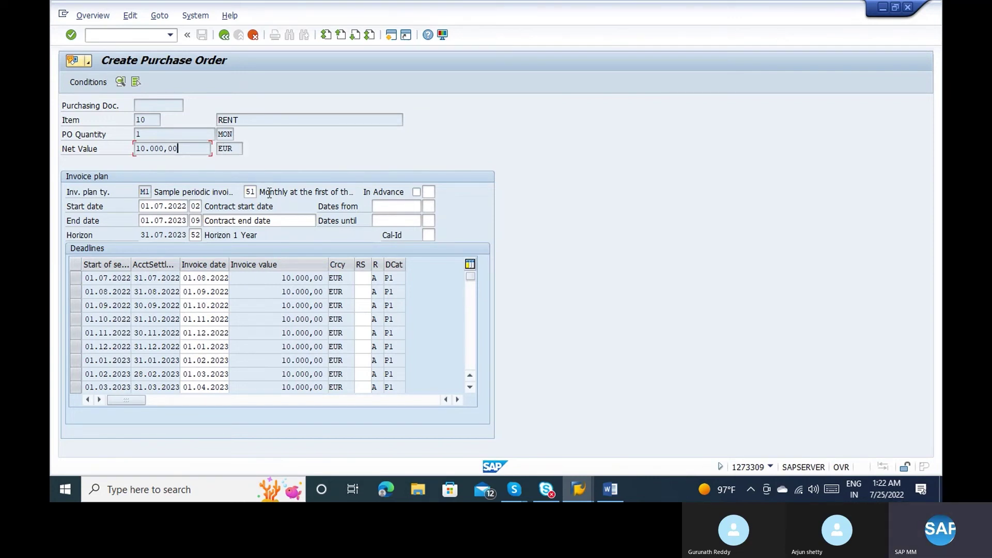
Review the date determination rules available for the invoicing plan, such as monthly at the end of the month.
{"action": "left_click", "coordinate": [288, 191]}
{"action": "left_click", "coordinate": [260, 189]}
{"action": "left_click", "coordinate": [262, 188]}
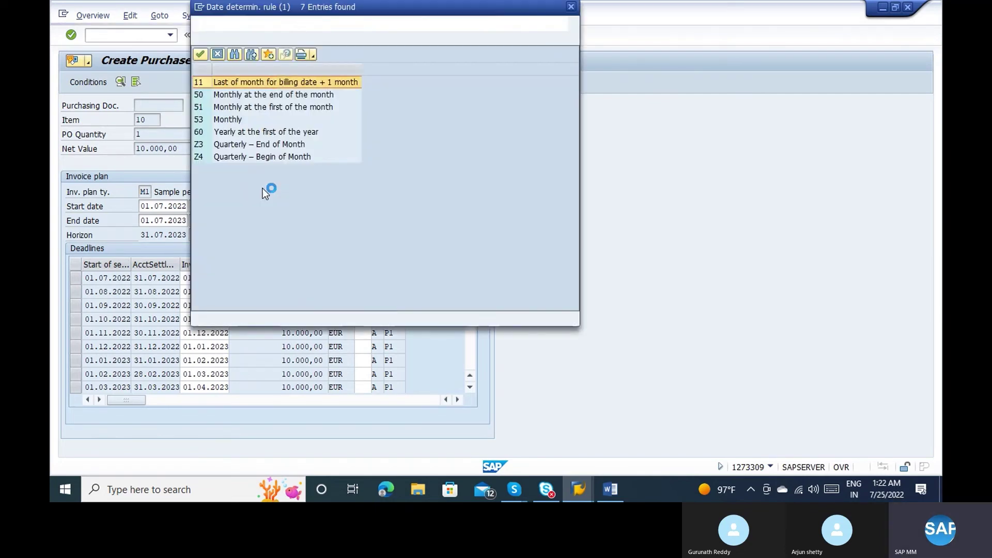
{"action": "left_click", "coordinate": [262, 98]}
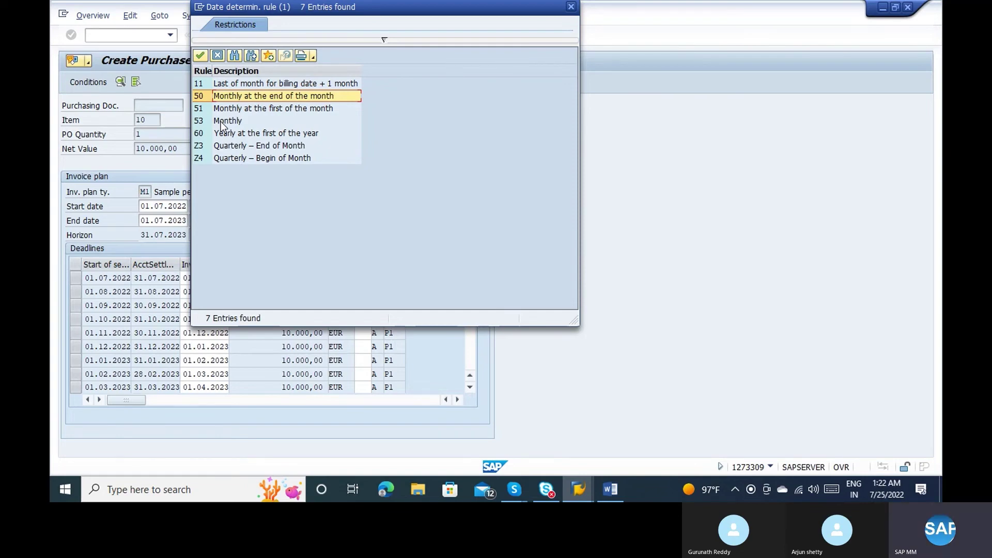
{"action": "left_click", "coordinate": [594, 300]}
Switch to SAP Logon and log on to the last listed connection with the user ID and password, ending any other logons.
{"action": "key", "text": "alt+Tab"}
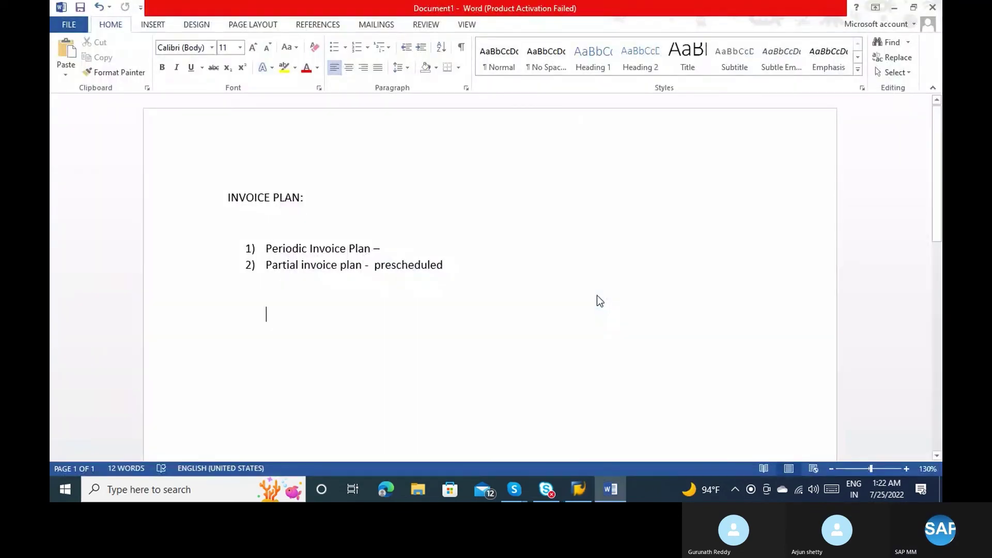
{"action": "left_click", "coordinate": [579, 489]}
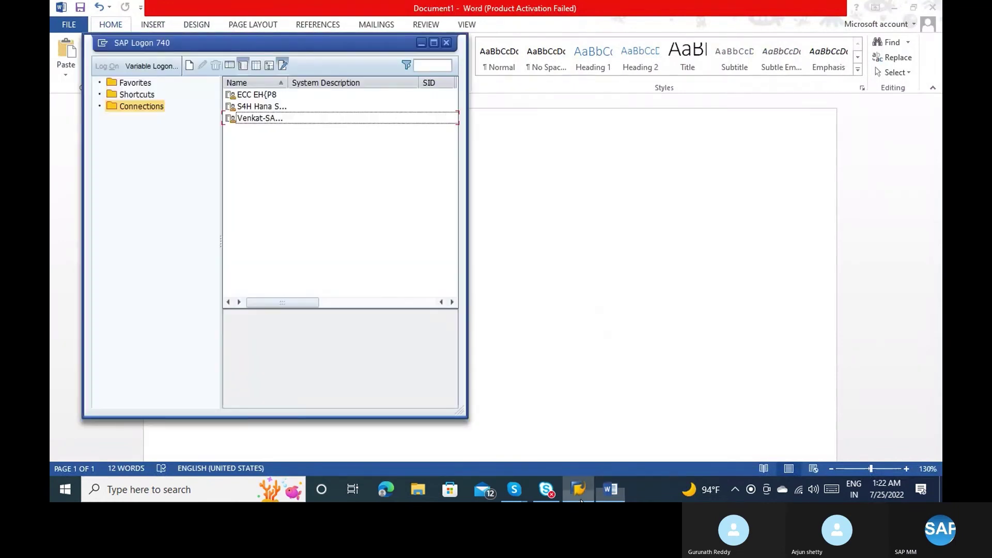
{"action": "double_click", "coordinate": [273, 117]}
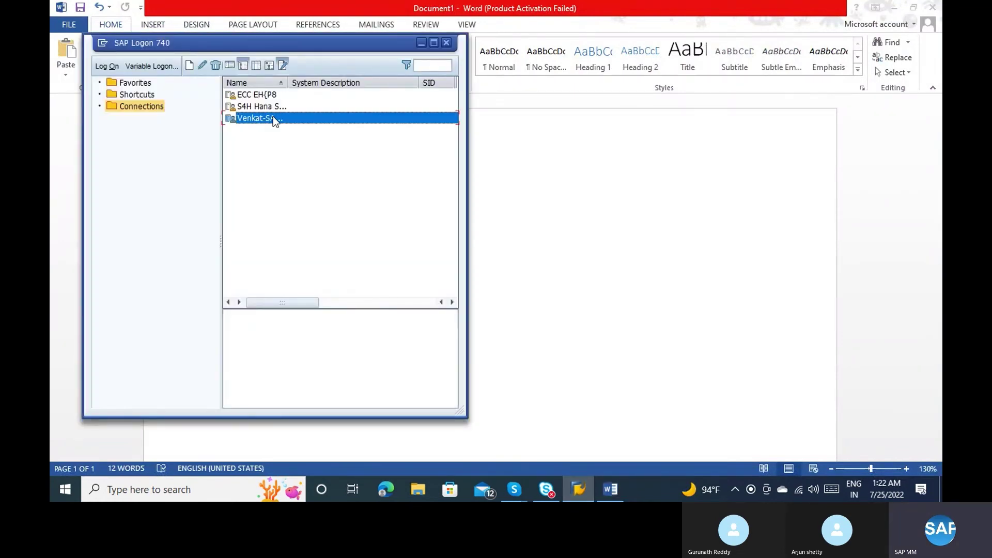
{"action": "key", "text": "Down"}
{"action": "key", "text": "Return"}
{"action": "key", "text": "Tab"}
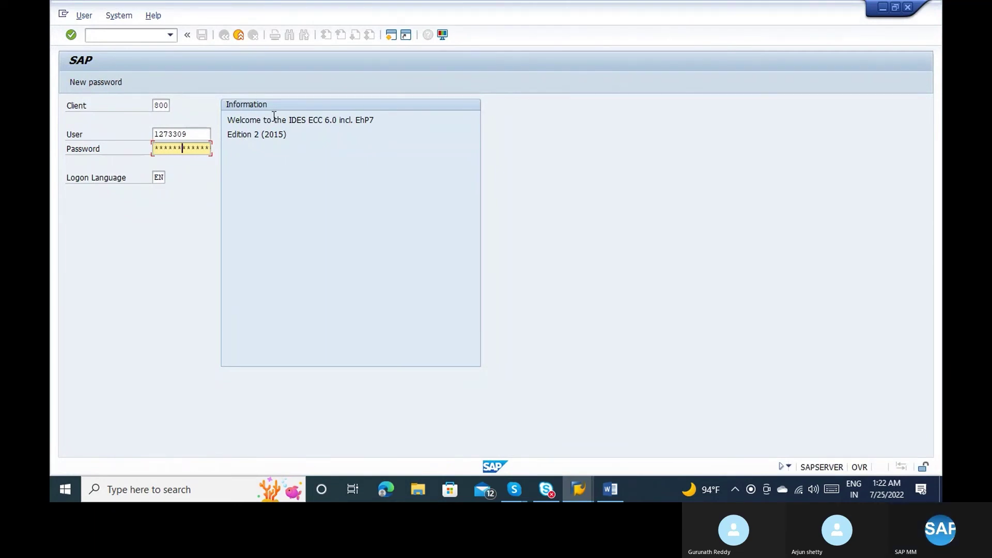
{"action": "key", "text": "Return"}
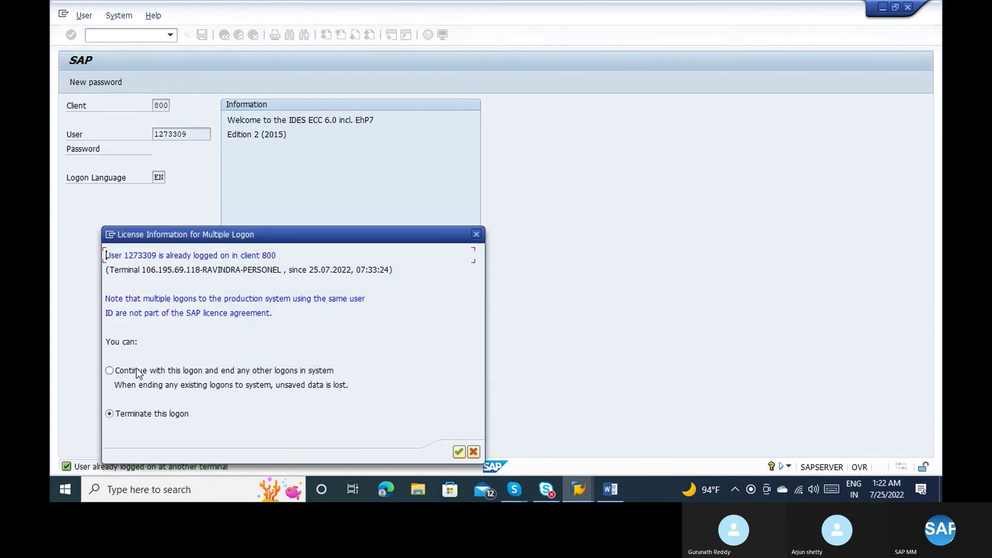
{"action": "key", "text": "Return"}
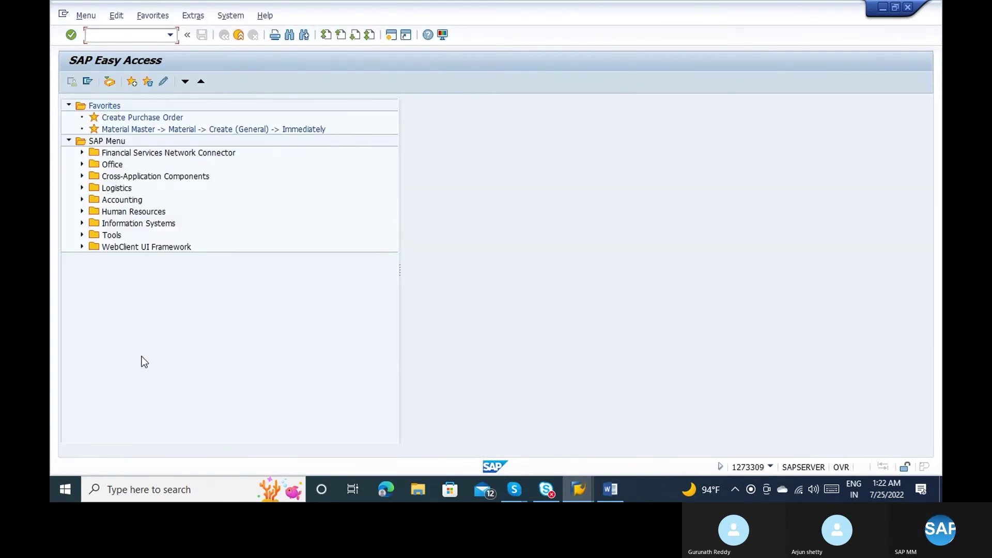
Start a new purchase order with transaction ME21N, using order type FO Framework order and vendor 2.
{"action": "type", "text": "me21n"}
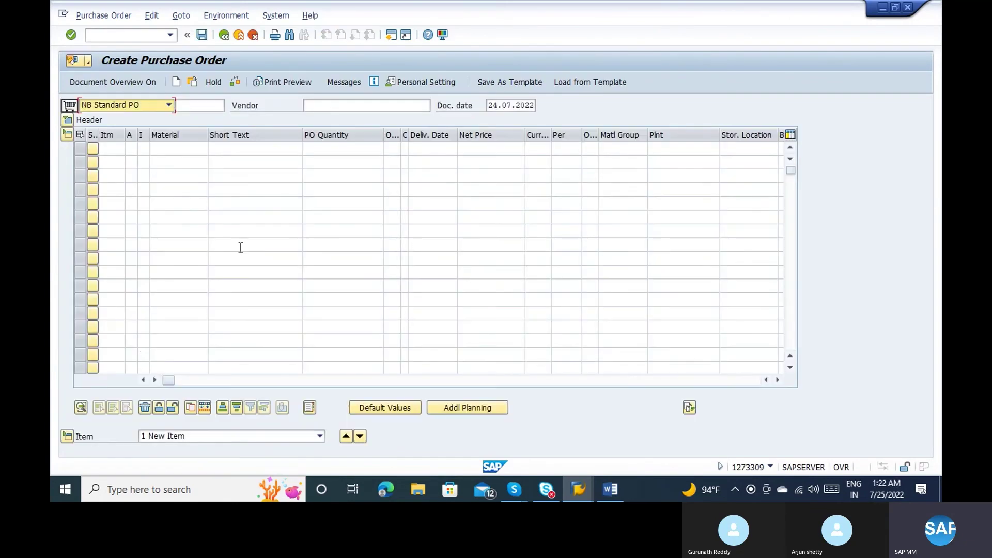
{"action": "key", "text": "F4"}
{"action": "key", "text": "Return"}
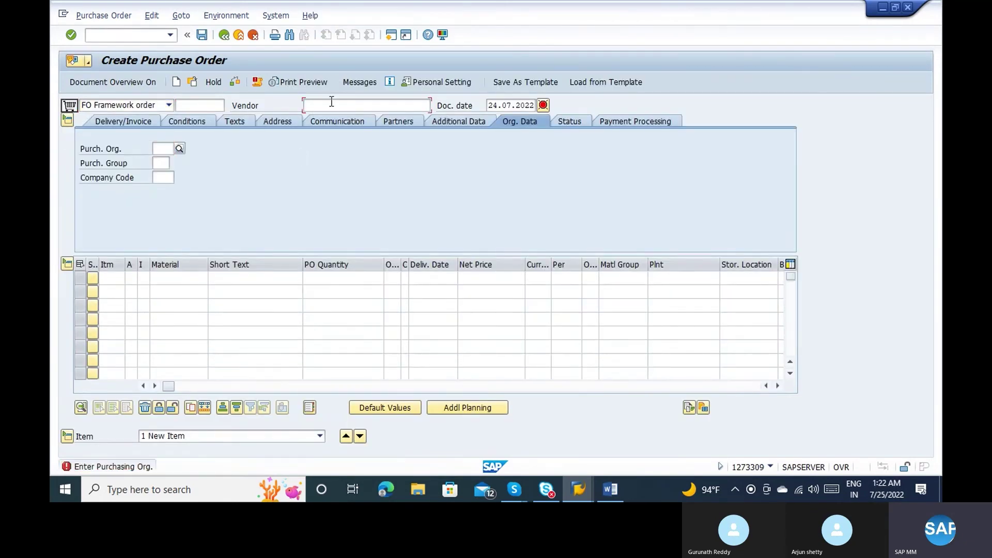
{"action": "left_click", "coordinate": [331, 105]}
{"action": "type", "text": "2"}
{"action": "key", "text": "Return"}
Set the new order's purchasing organization to 1000 and purchasing group to 000.
{"action": "left_click", "coordinate": [160, 149]}
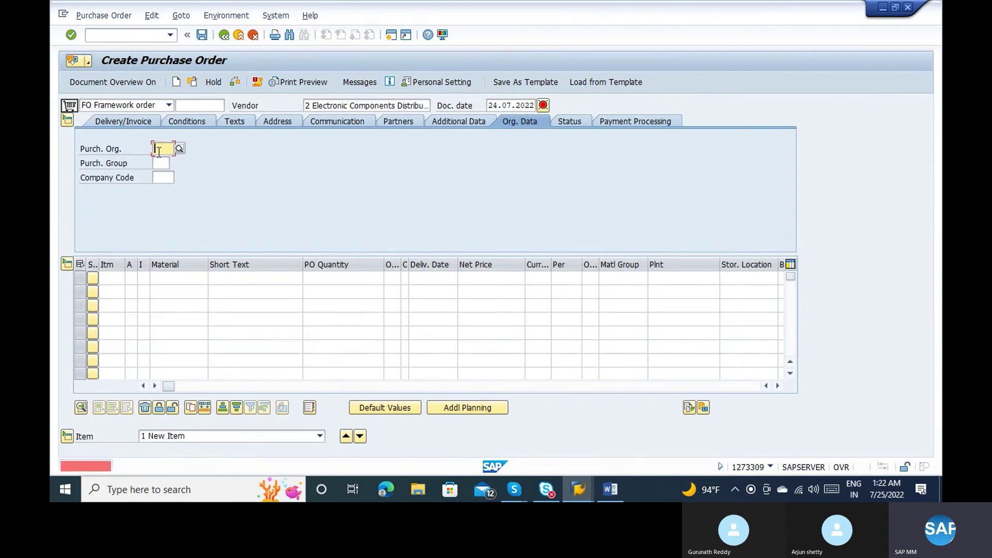
{"action": "type", "text": "1000"}
{"action": "key", "text": "Return"}
{"action": "key", "text": "Return"}
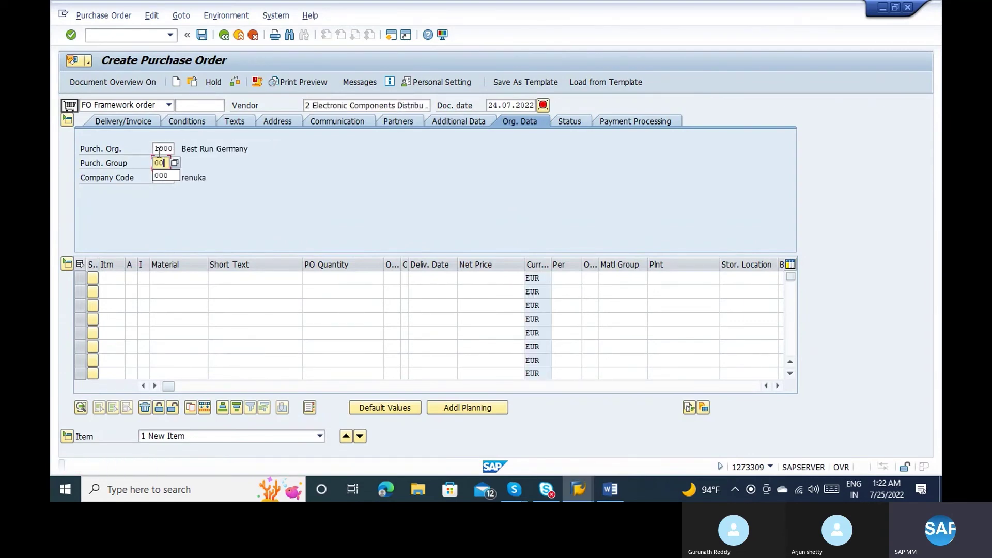
Set the framework order's validity start to 01.07.2022 and validity end to 01.07.2023.
{"action": "type", "text": "01.07.2022"}
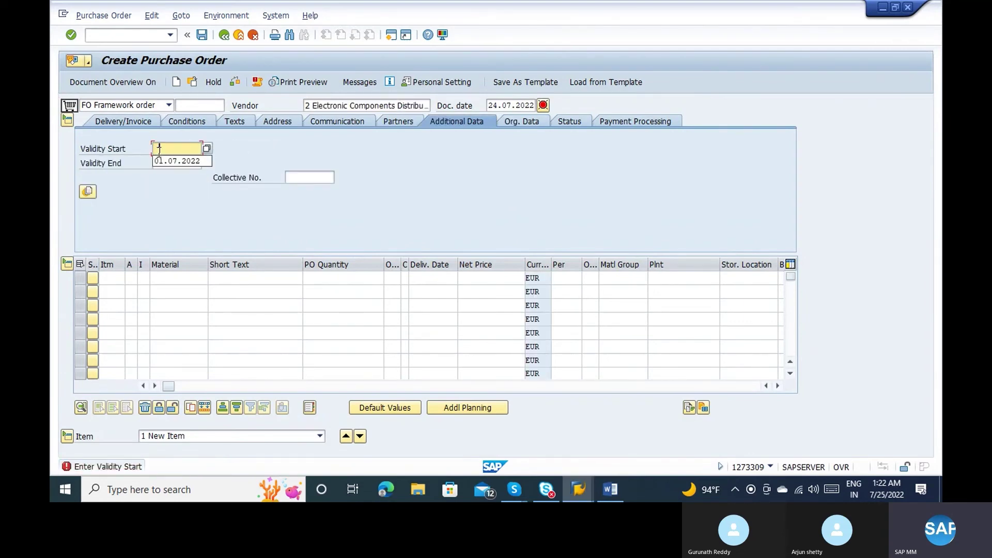
{"action": "key", "text": "Tab"}
{"action": "type", "text": "01.07.2023"}
{"action": "key", "text": "Return"}
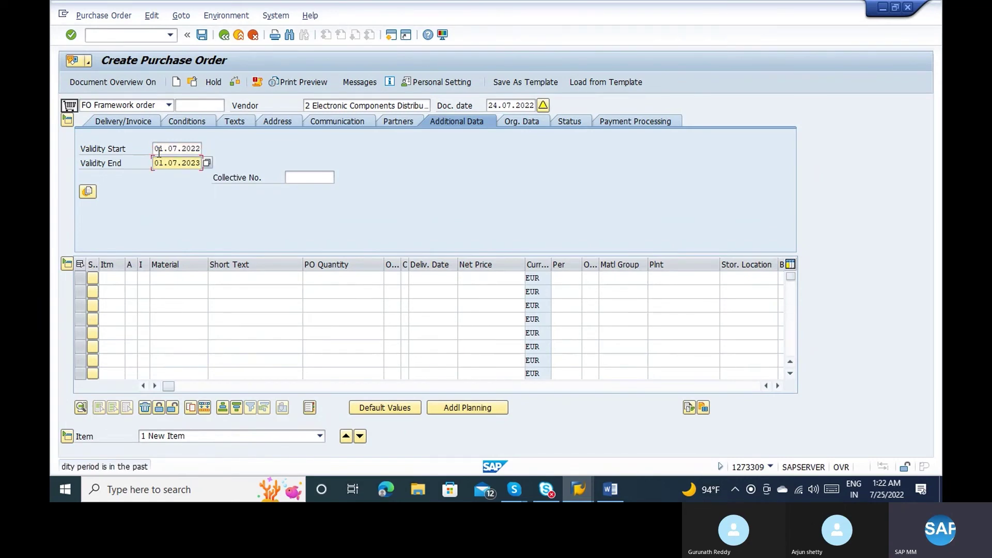
{"action": "key", "text": "Return"}
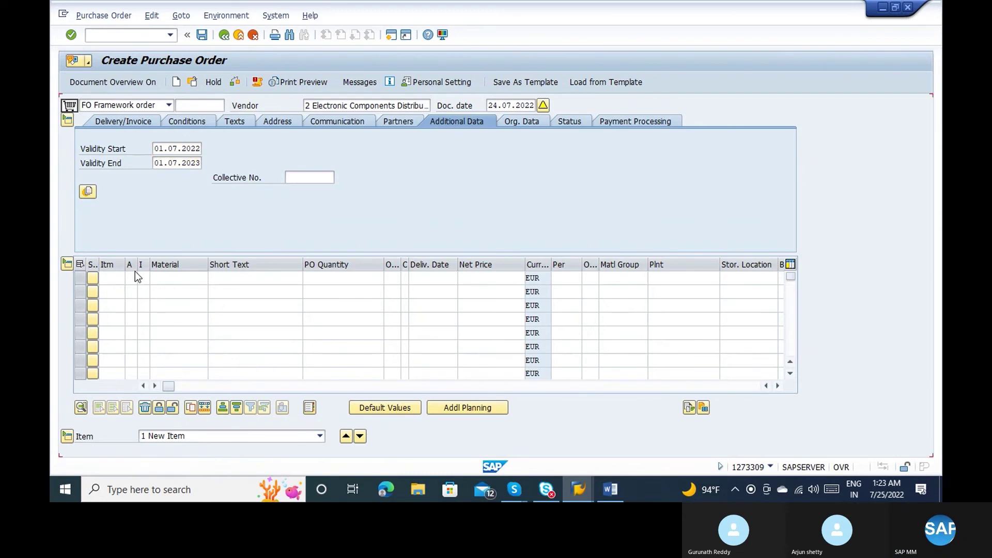
Enter the first order item with account assignment category K, short text RENT and plant 1100.
{"action": "left_click", "coordinate": [131, 277]}
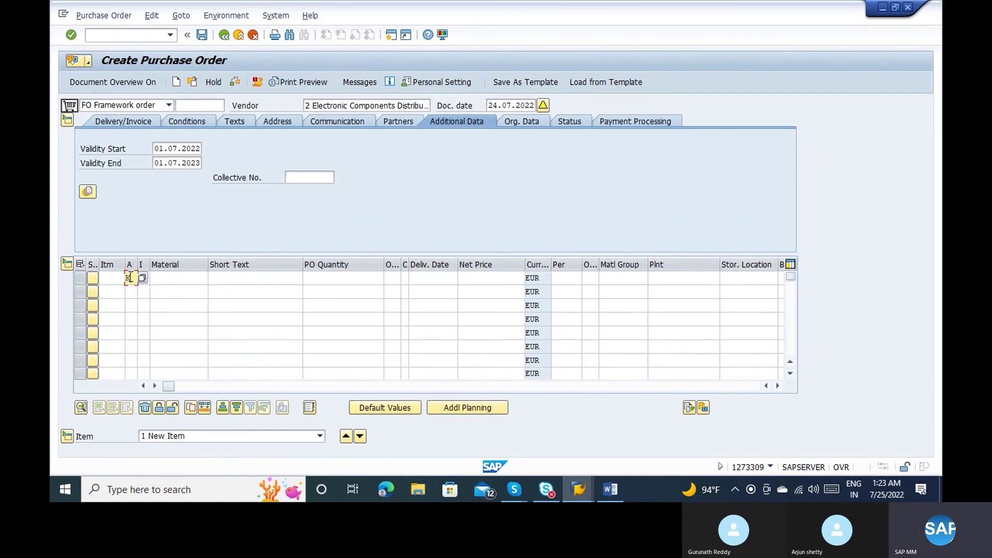
{"action": "type", "text": "K"}
{"action": "key", "text": "Tab"}
{"action": "key", "text": "Tab"}
{"action": "left_click", "coordinate": [256, 290]}
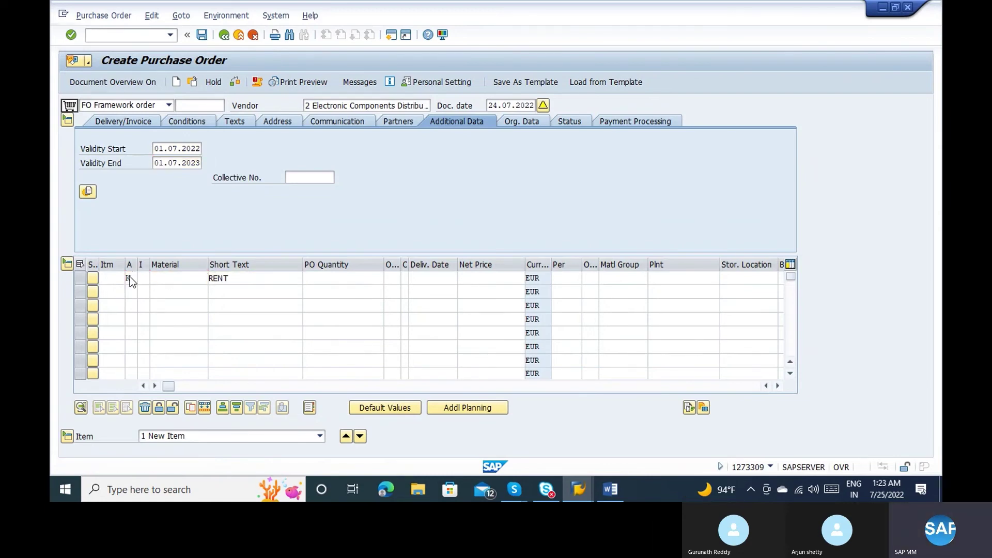
{"action": "key", "text": "Return"}
{"action": "type", "text": "1100"}
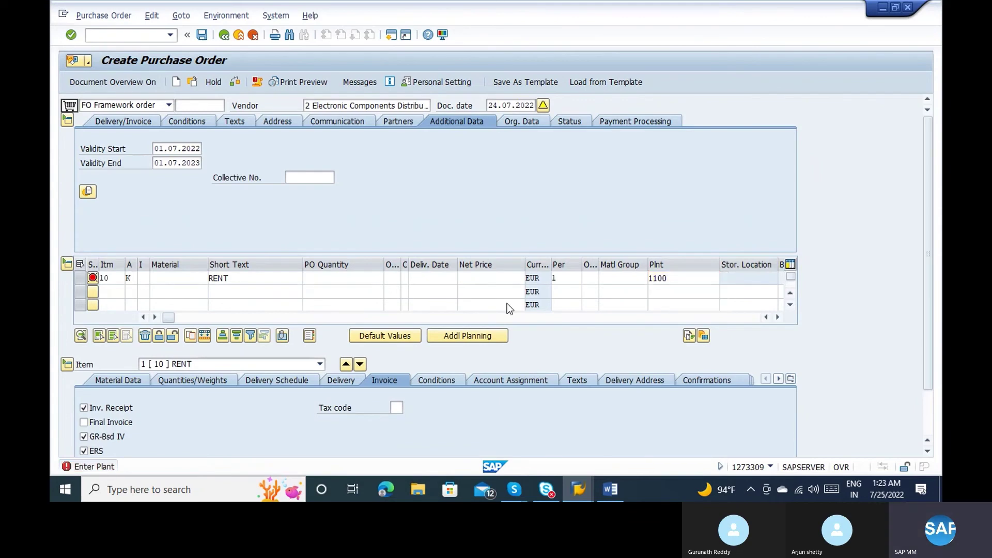
{"action": "key", "text": "Return"}
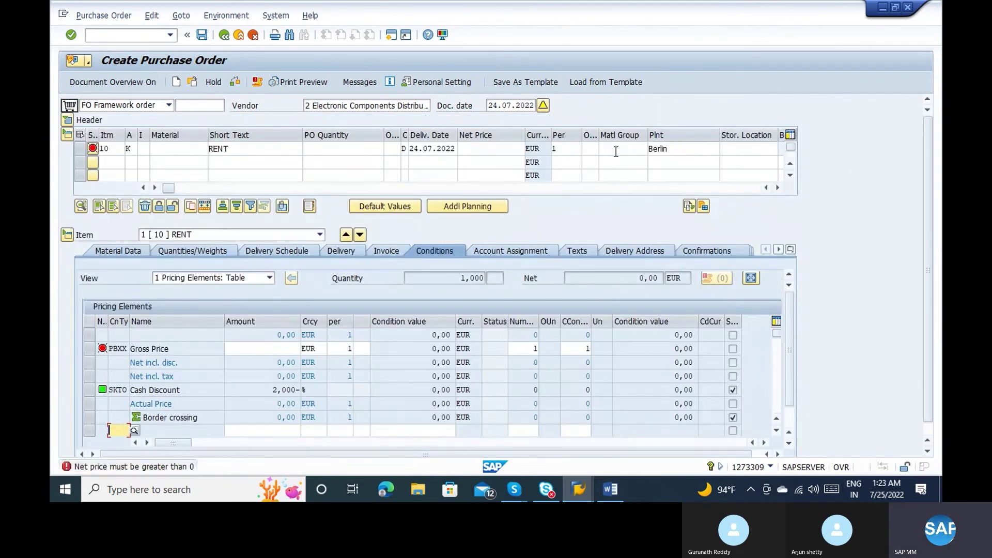
Set the rent item's material group to 007 and its net price to 1000 EUR.
{"action": "left_click", "coordinate": [622, 150]}
{"action": "type", "text": "007"}
{"action": "key", "text": "Return"}
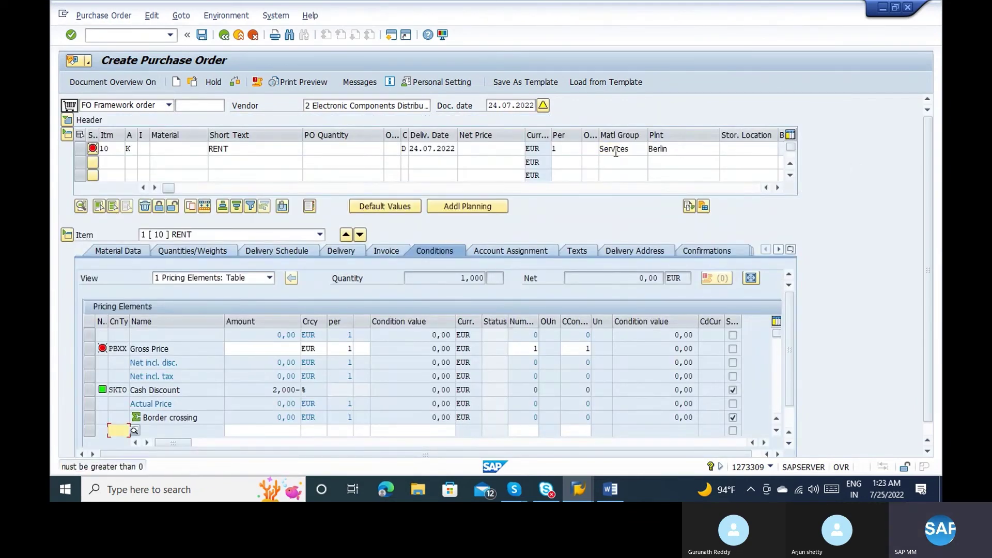
{"action": "left_click", "coordinate": [485, 148]}
{"action": "type", "text": "1000"}
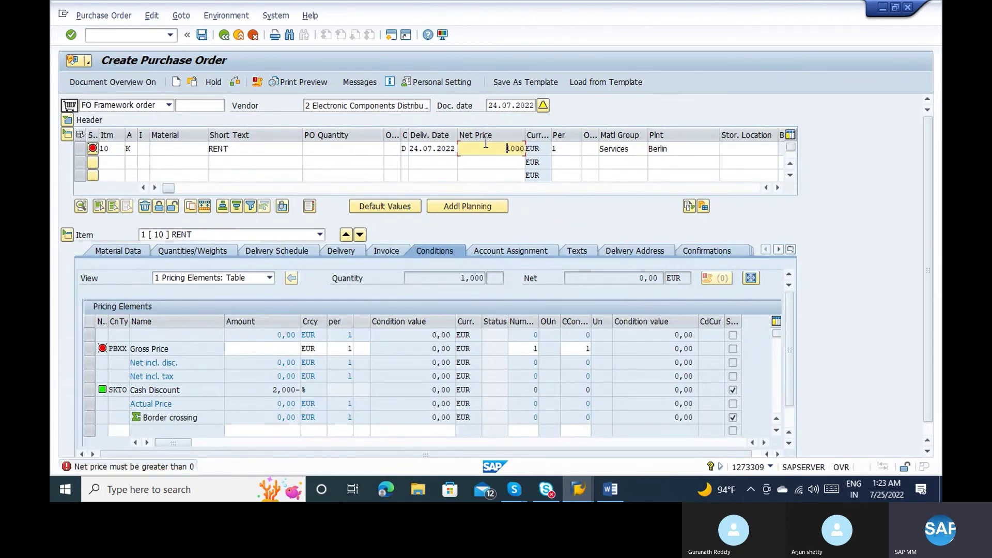
Set the rent item's PO quantity to 1 with order unit MO.
{"action": "key", "text": "shift+Tab"}
{"action": "key", "text": "shift+Tab"}
{"action": "key", "text": "shift+Tab"}
{"action": "key", "text": "shift+Tab"}
{"action": "type", "text": "1"}
{"action": "key", "text": "Tab"}
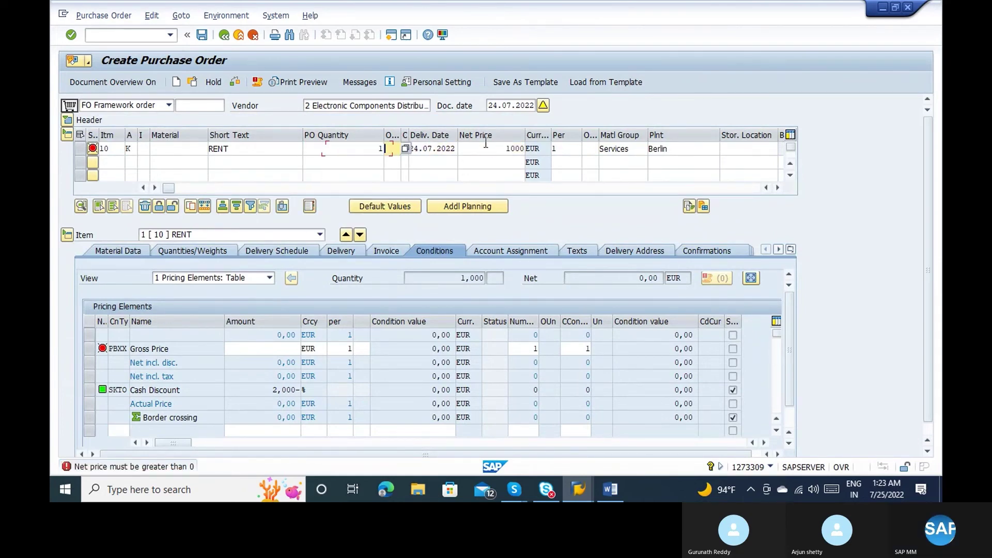
{"action": "type", "text": "MO"}
{"action": "key", "text": "Return"}
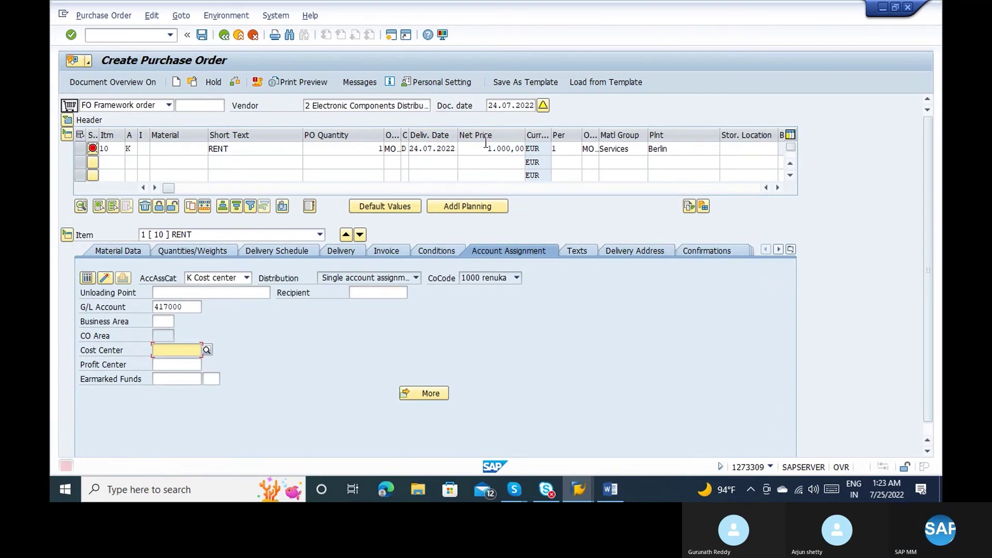
Assign the rent item to cost center 2100 and give it tax code 1I.
{"action": "type", "text": "2100"}
{"action": "key", "text": "Return"}
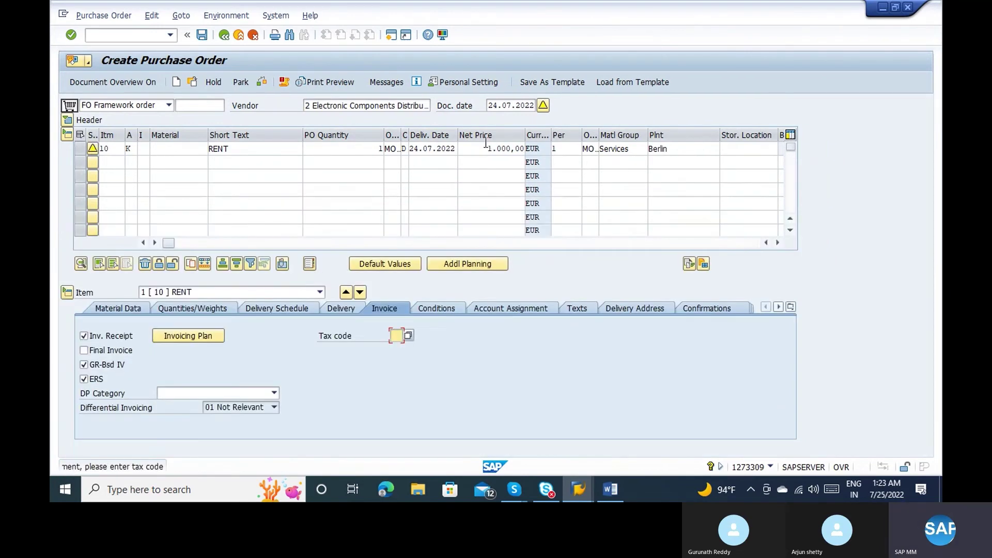
{"action": "type", "text": "1I"}
{"action": "key", "text": "Return"}
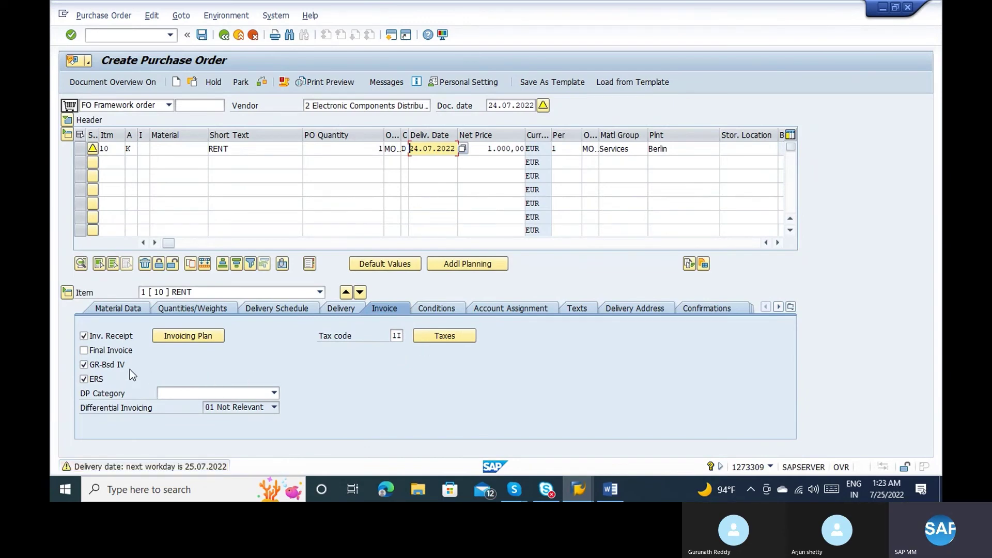
Turn off GR-based invoice verification for the rent item and leave its goods receipt indicator cleared.
{"action": "left_click", "coordinate": [100, 368]}
{"action": "left_click", "coordinate": [344, 311]}
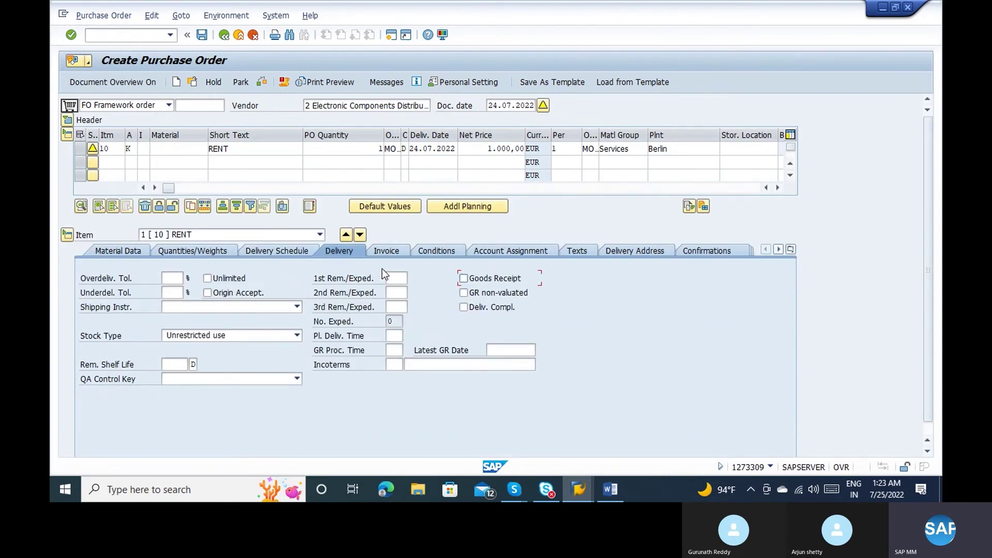
{"action": "left_click", "coordinate": [379, 251]}
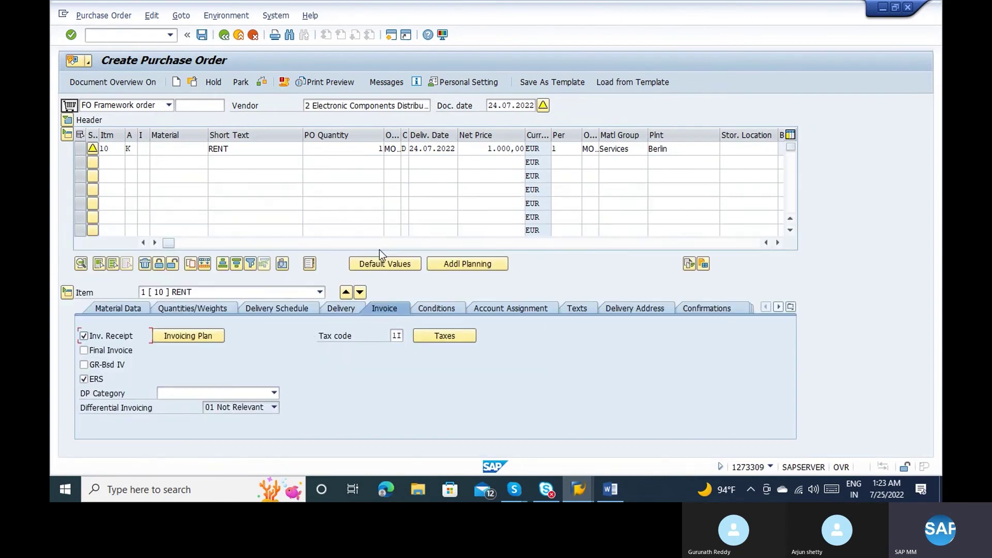
Create an invoicing plan for the rent item using the periodic invoicing plan type.
{"action": "left_click", "coordinate": [166, 337]}
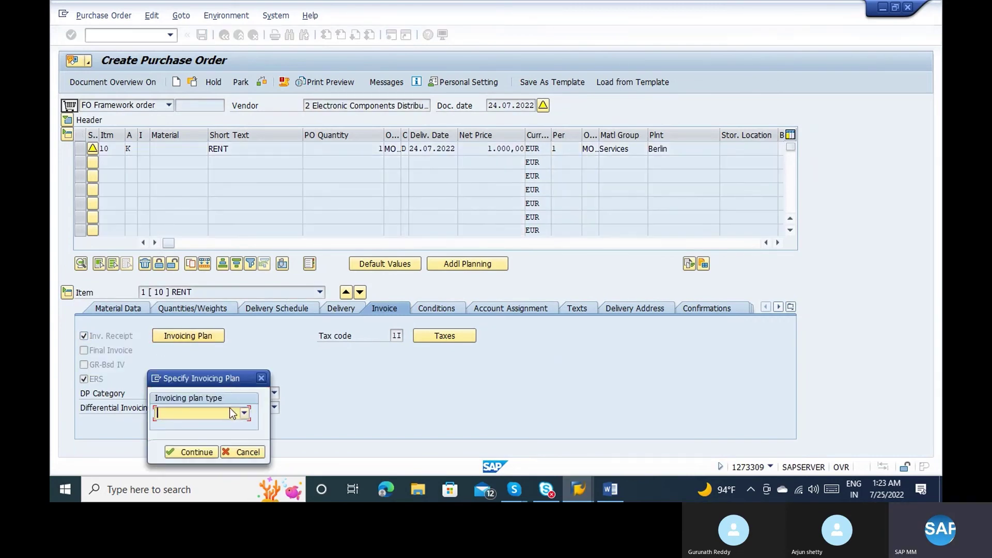
{"action": "left_click", "coordinate": [231, 412]}
{"action": "left_click", "coordinate": [212, 425]}
{"action": "left_click", "coordinate": [195, 452]}
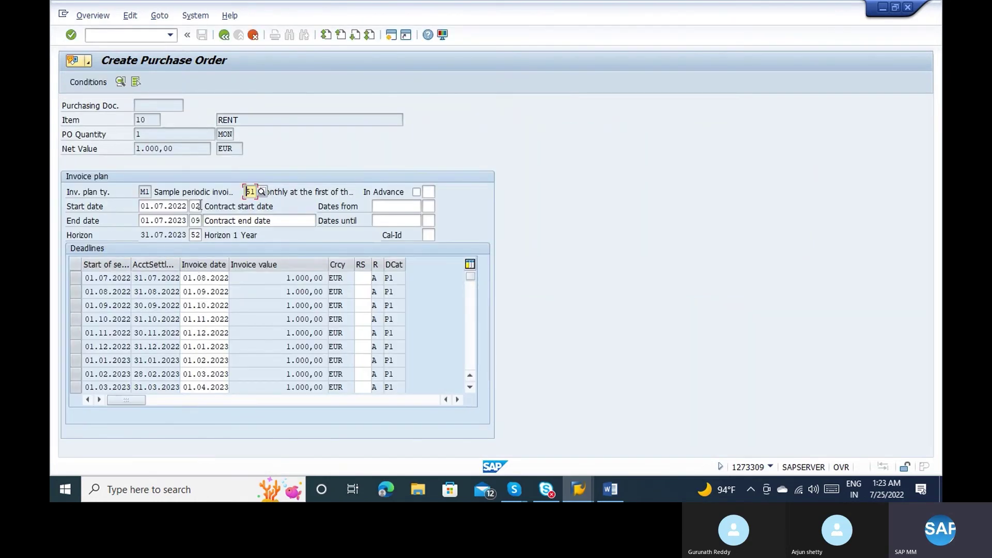
Review the available date determination rules for the invoicing plan and close the list without choosing one.
{"action": "left_click", "coordinate": [262, 192]}
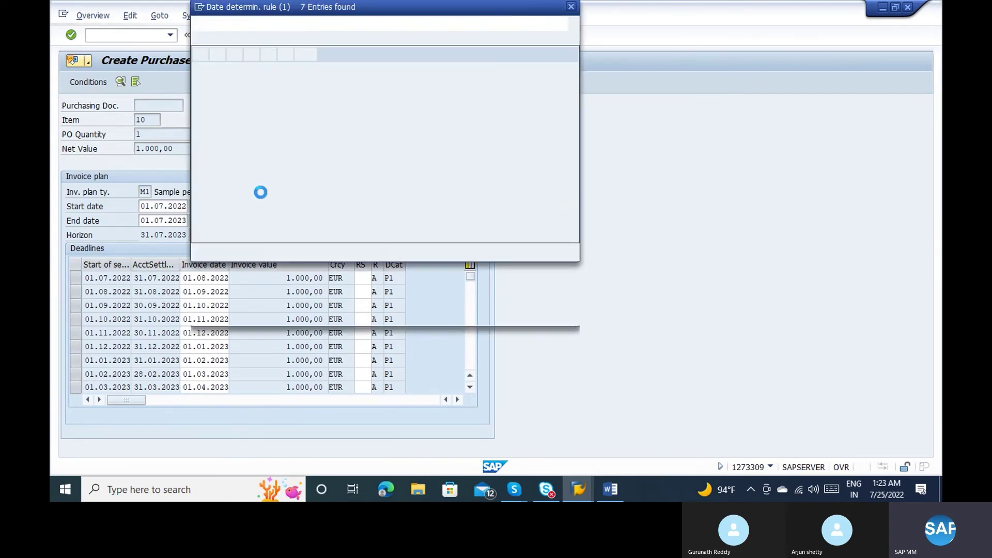
{"action": "left_click", "coordinate": [300, 120]}
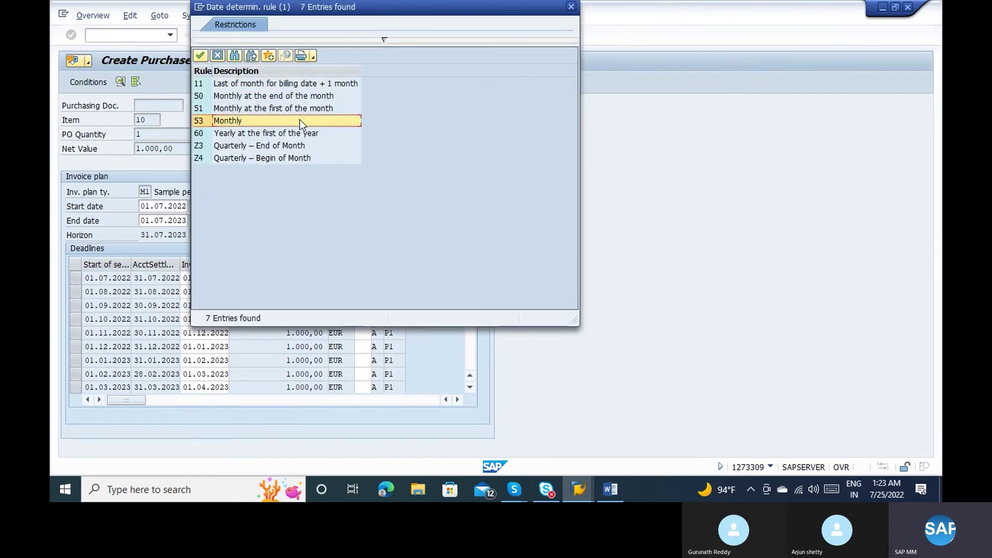
{"action": "left_click", "coordinate": [265, 113]}
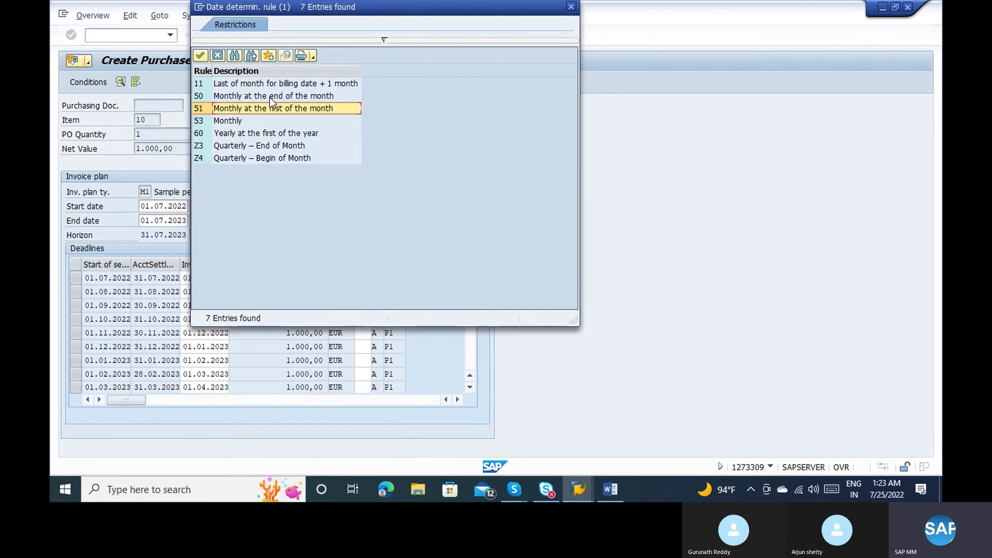
{"action": "left_click", "coordinate": [231, 122]}
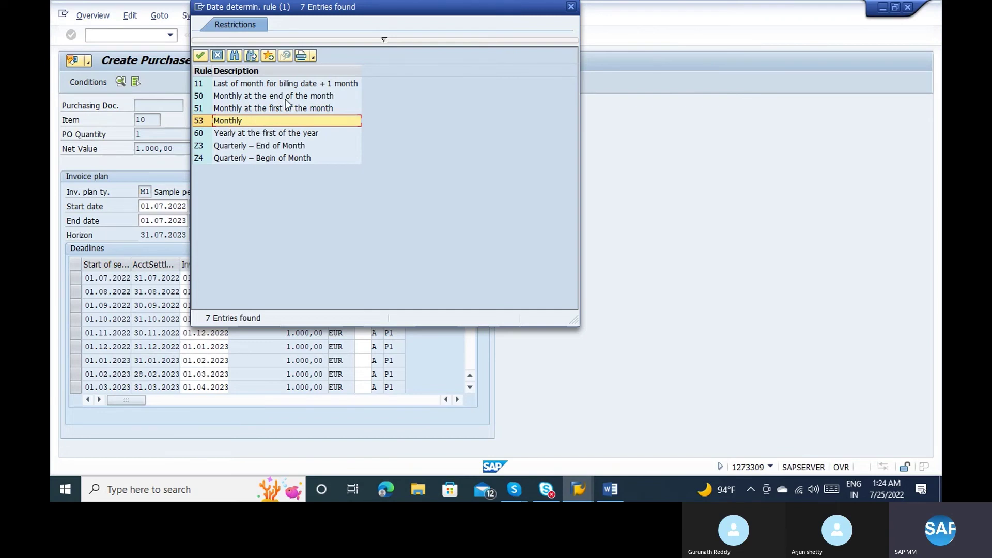
{"action": "left_click", "coordinate": [567, 7]}
Set the invoice date of the July 2022 deadline to 25.07.2022 and return to the order item.
{"action": "left_click", "coordinate": [200, 279]}
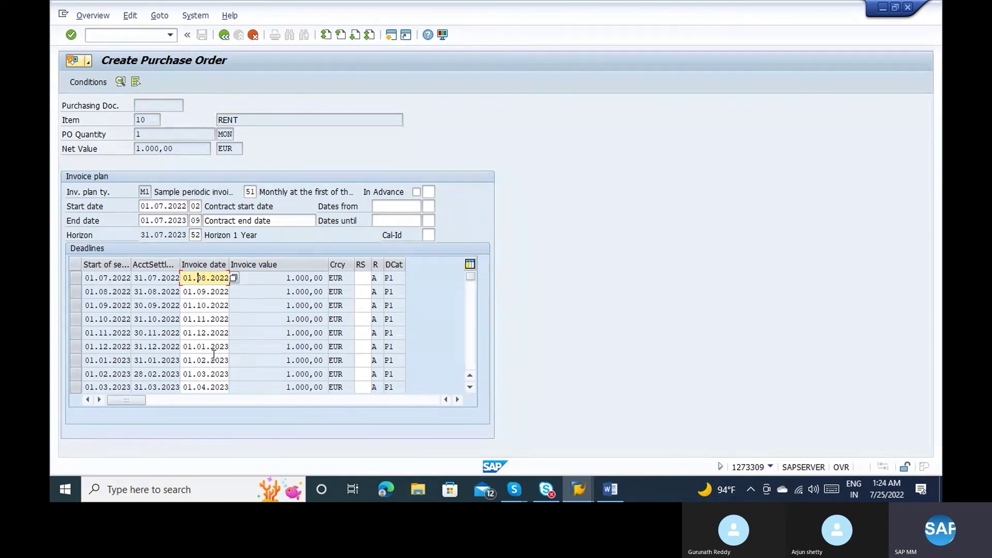
{"action": "left_click", "coordinate": [234, 278]}
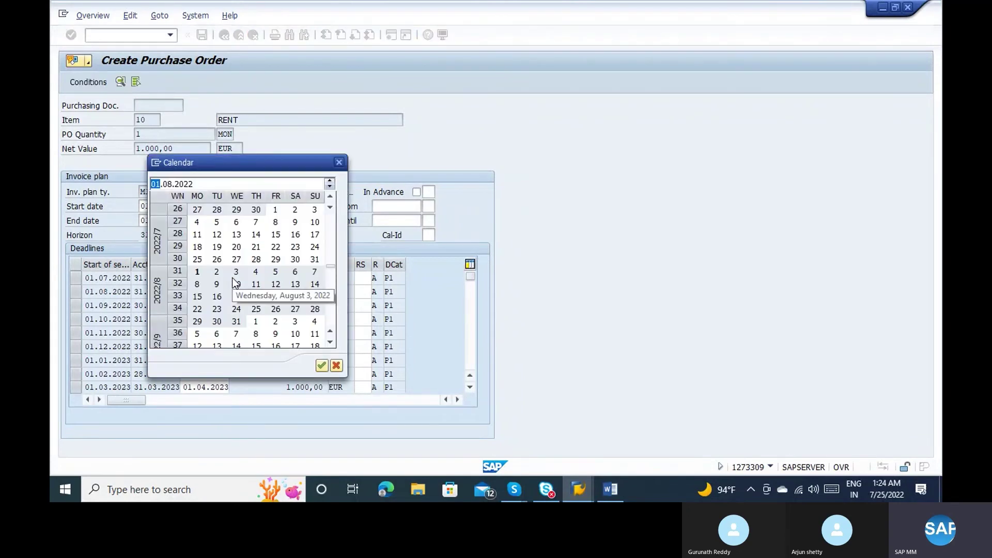
{"action": "double_click", "coordinate": [201, 261]}
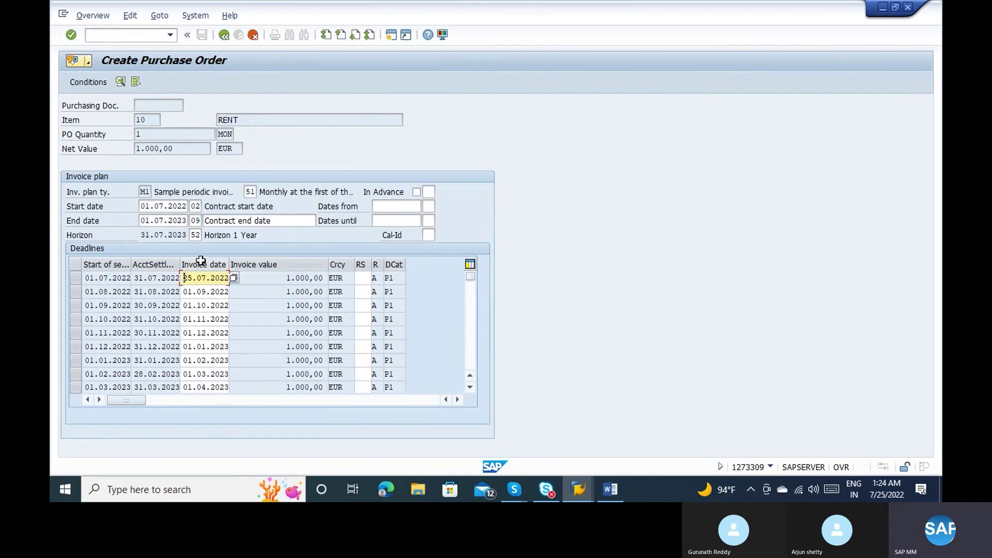
{"action": "left_click", "coordinate": [201, 291]}
{"action": "left_click", "coordinate": [203, 306]}
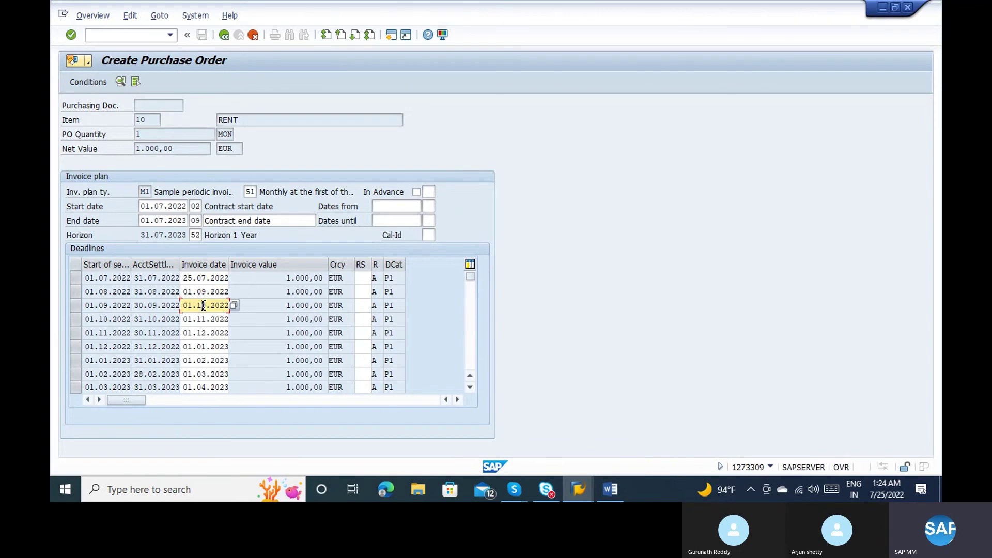
{"action": "left_click", "coordinate": [208, 333]}
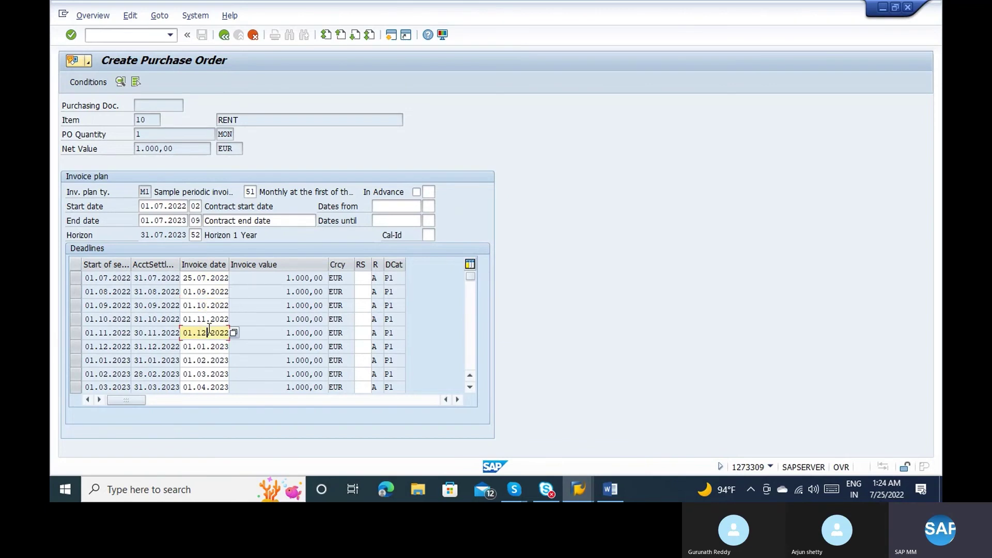
{"action": "left_click", "coordinate": [225, 34]}
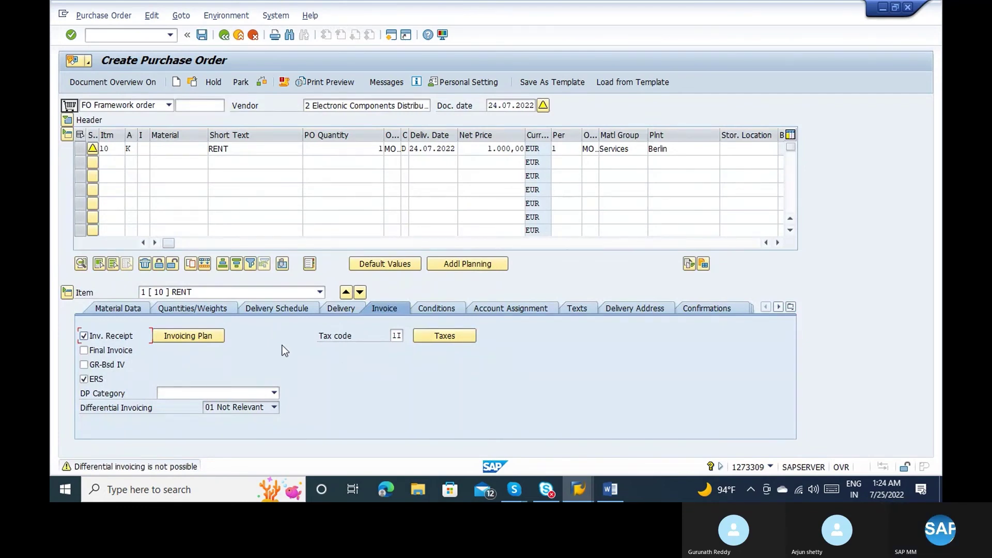
Review the rent item's delivery settings, run the order check, and look at the differential invoicing options.
{"action": "left_click", "coordinate": [349, 311]}
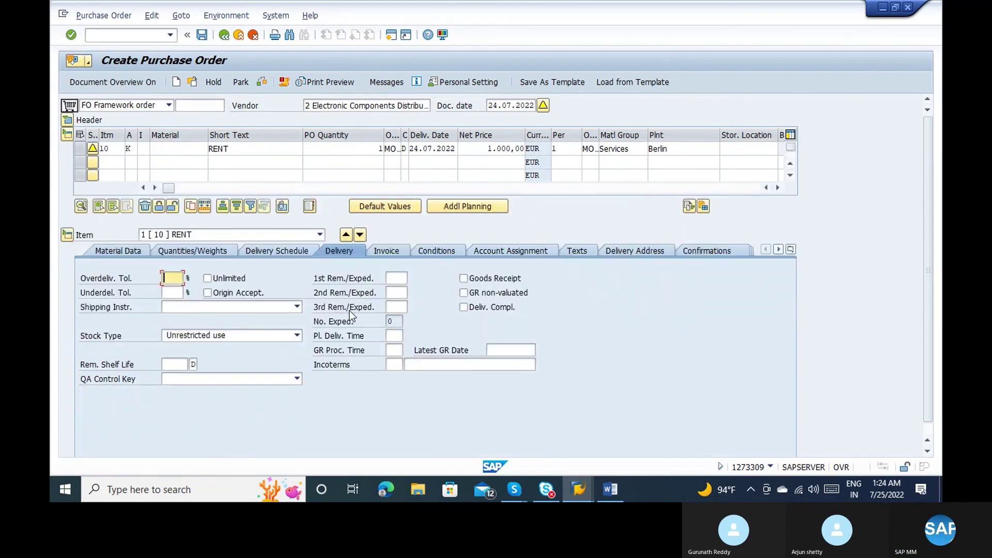
{"action": "left_click", "coordinate": [395, 257]}
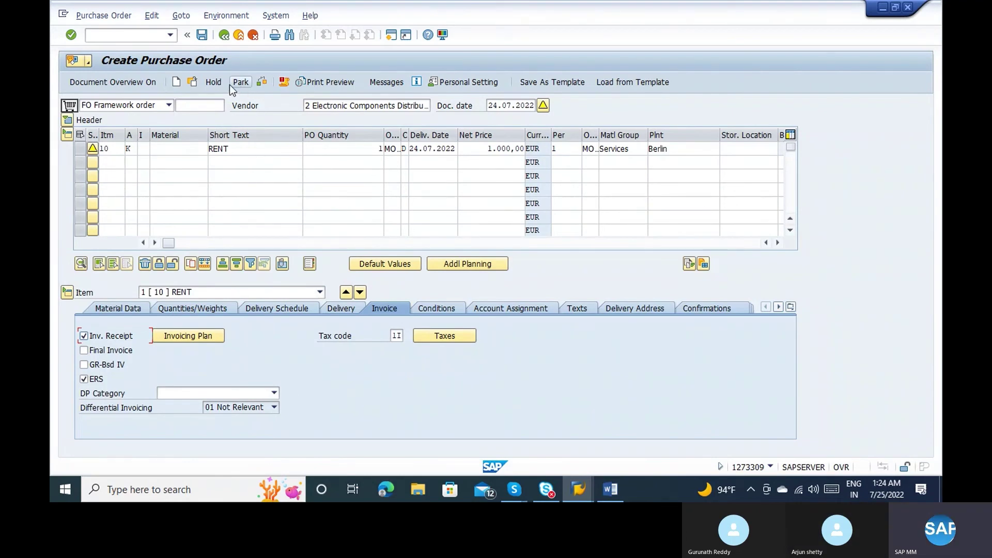
{"action": "left_click", "coordinate": [261, 83]}
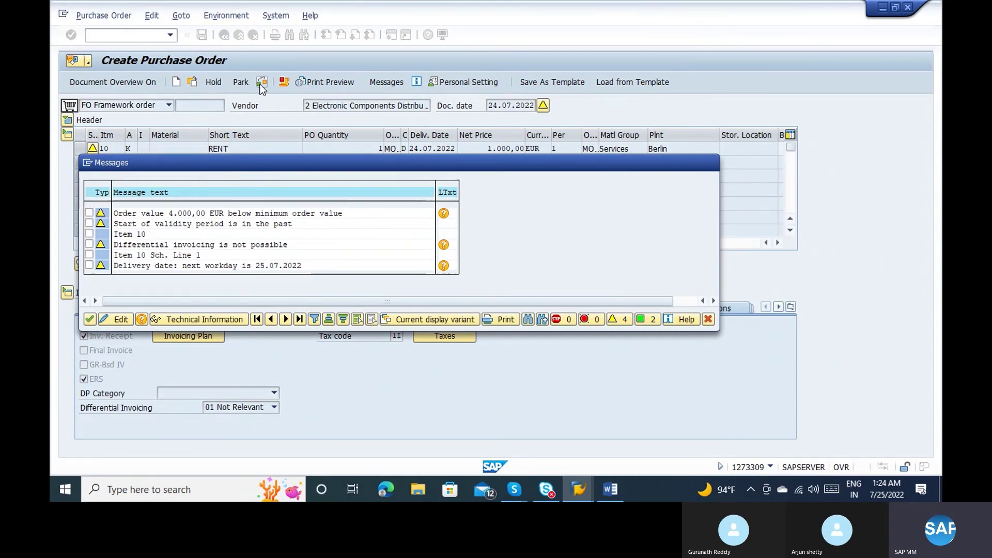
{"action": "key", "text": "Return"}
{"action": "left_click", "coordinate": [259, 409]}
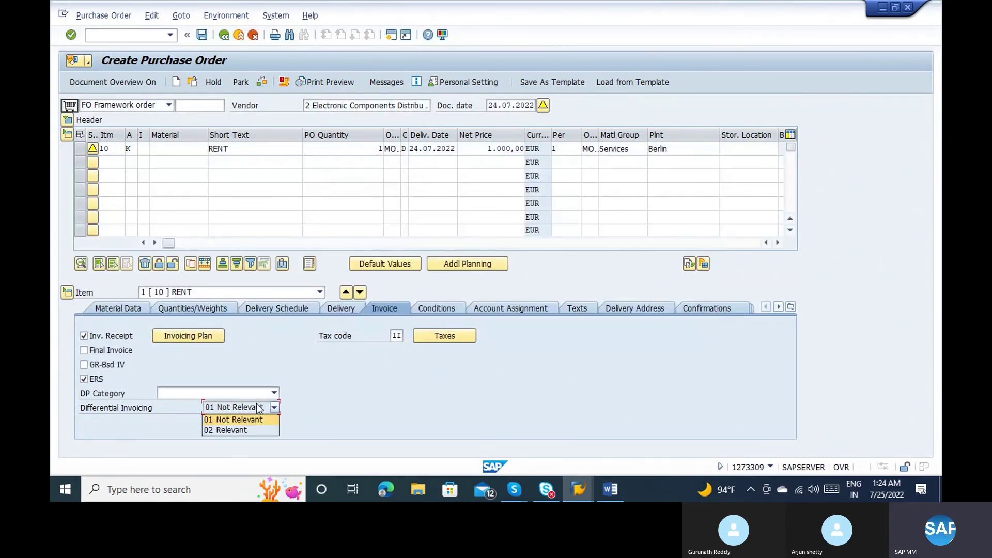
{"action": "left_click", "coordinate": [399, 378]}
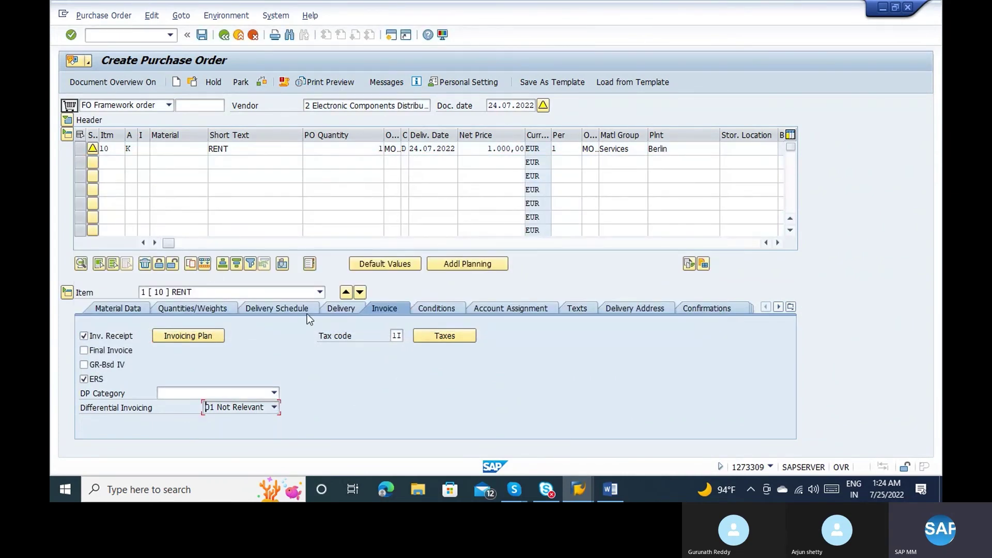
Save the framework order despite the system messages and display the saved order.
{"action": "left_click", "coordinate": [201, 35]}
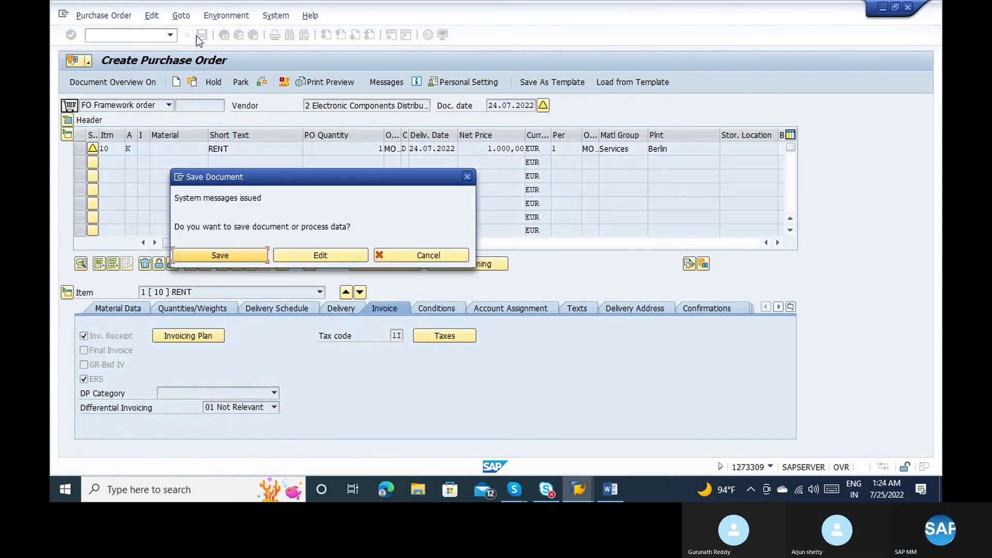
{"action": "key", "text": "Return"}
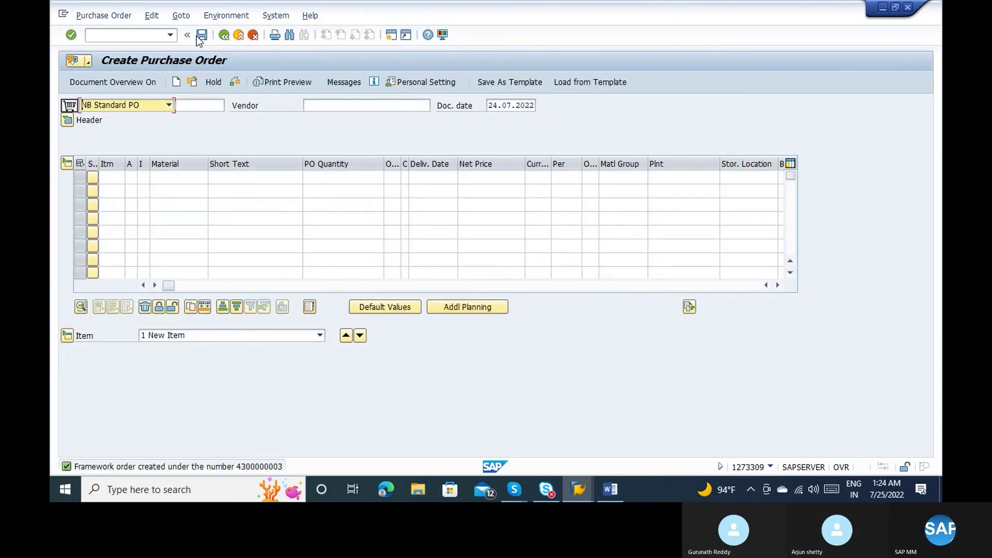
{"action": "left_click", "coordinate": [194, 77]}
{"action": "key", "text": "Return"}
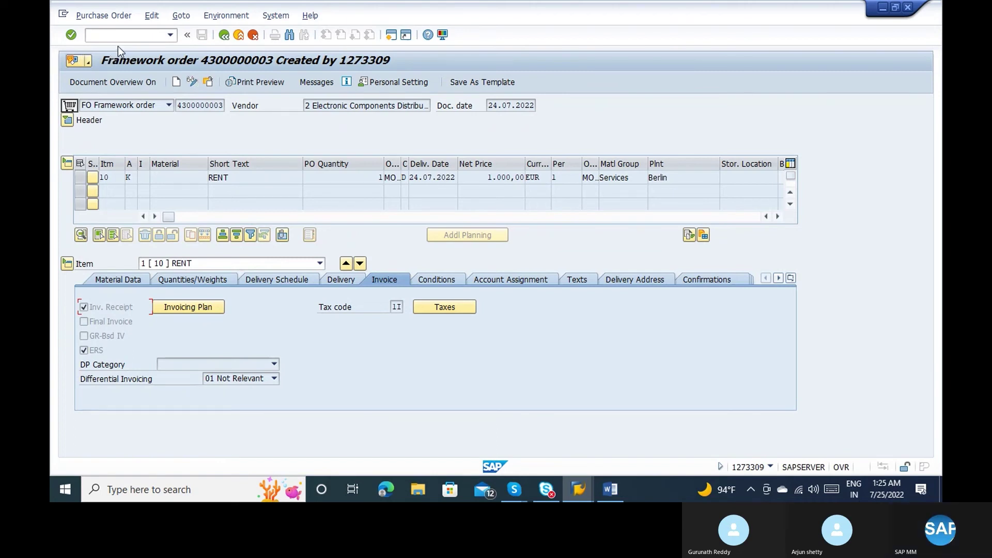
Start transaction MRIS and execute a test run for vendor 2 and the new framework order with document selection 3.
{"action": "type", "text": "/nmris"}
{"action": "key", "text": "Return"}
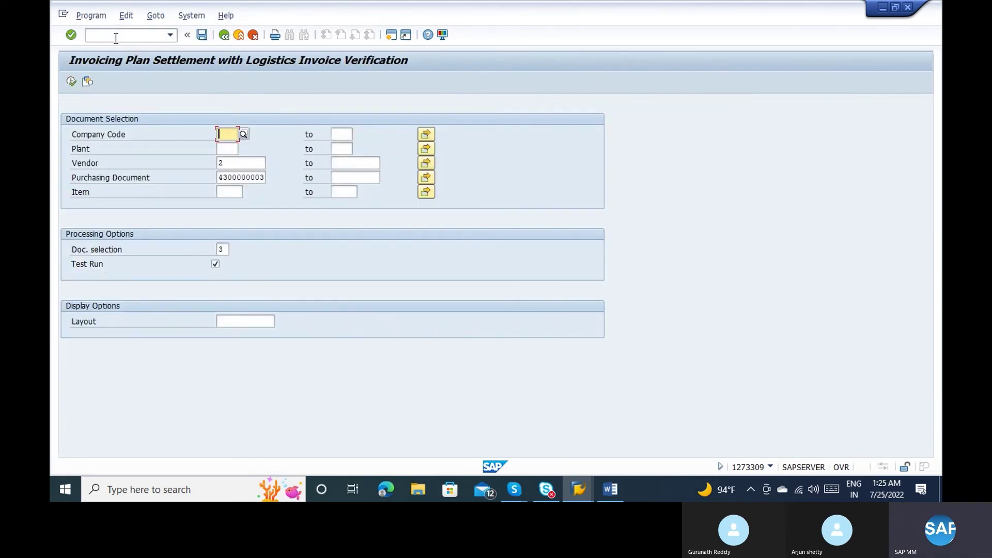
{"action": "left_click", "coordinate": [72, 82]}
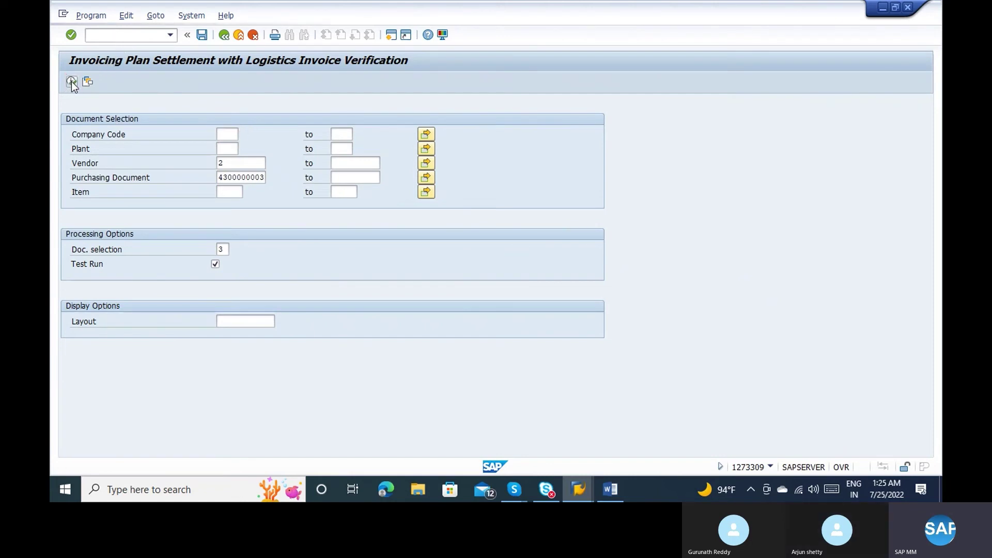
Clear the vendor from the invoicing plan settlement selection and execute the test run again for the framework order alone.
{"action": "left_click", "coordinate": [226, 163]}
{"action": "key", "text": "BackSpace"}
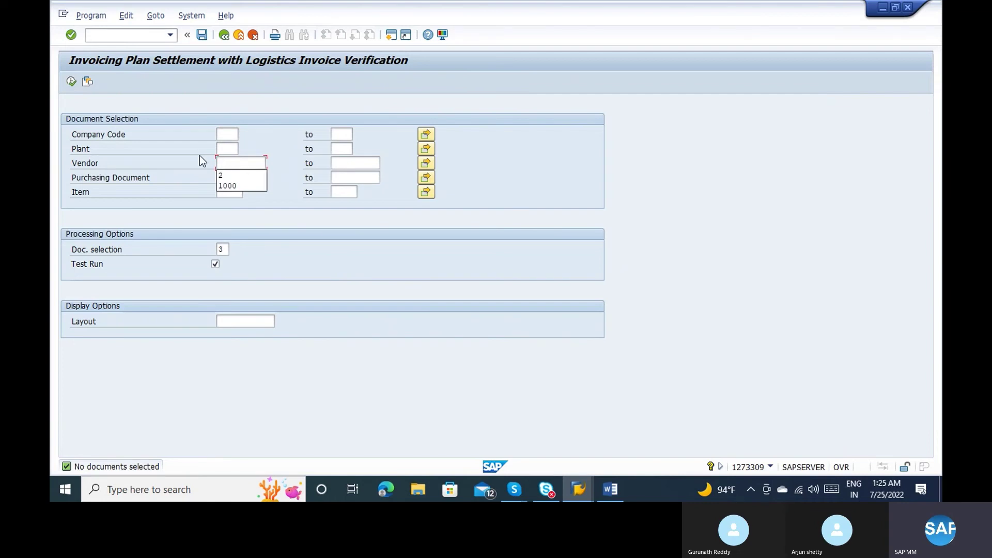
{"action": "left_click", "coordinate": [71, 82]}
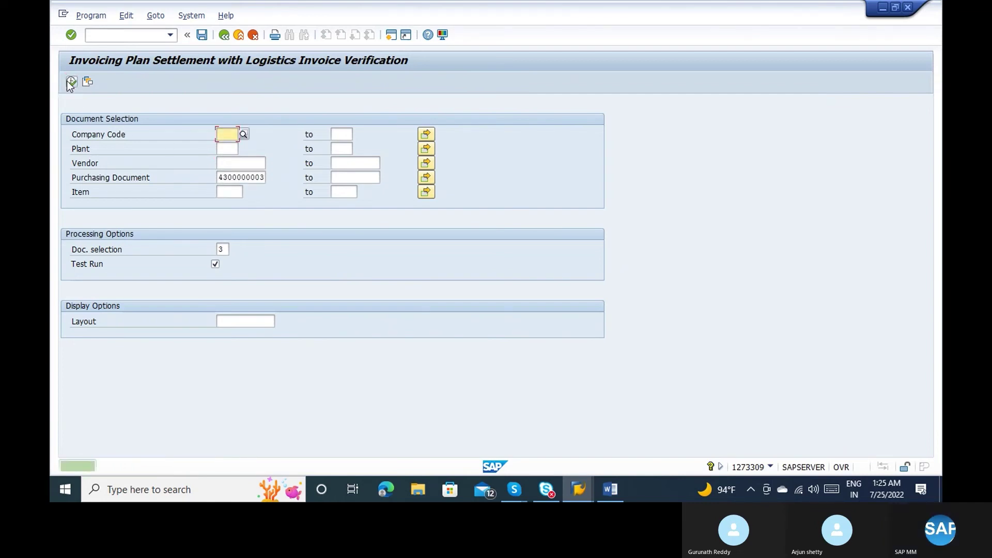
Open transaction ME23N in a new session to display the saved framework order.
{"action": "left_click", "coordinate": [106, 37]}
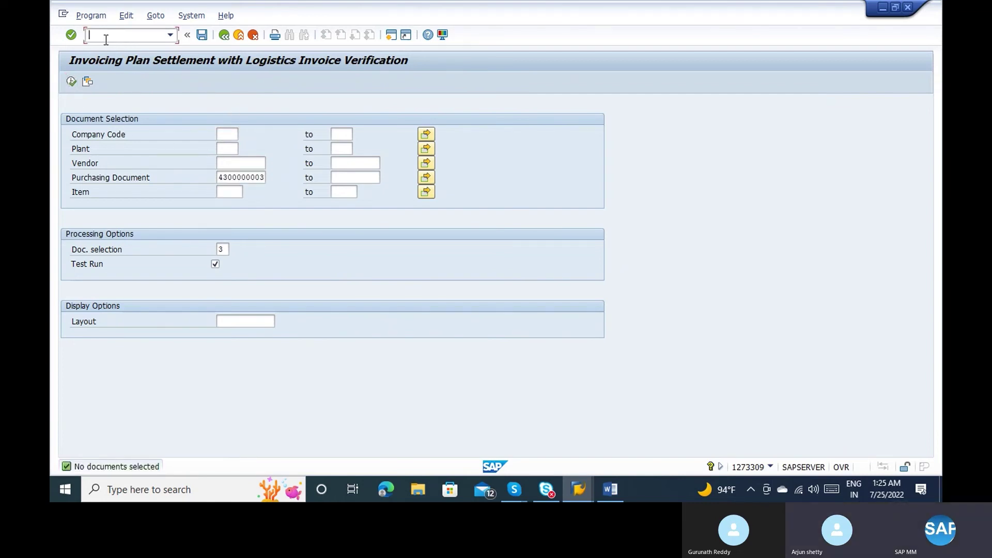
{"action": "type", "text": "/n"}
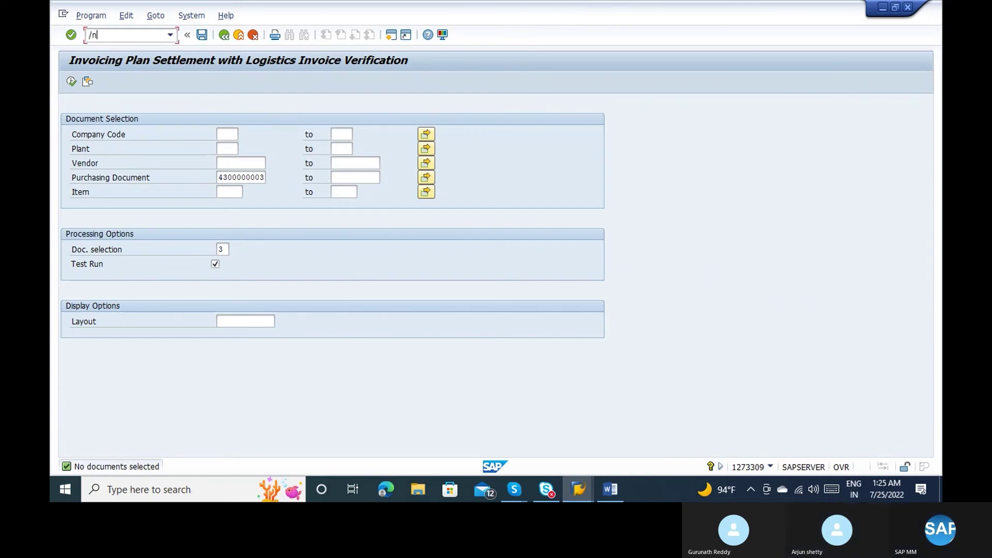
{"action": "key", "text": "BackSpace"}
{"action": "key", "text": "BackSpace"}
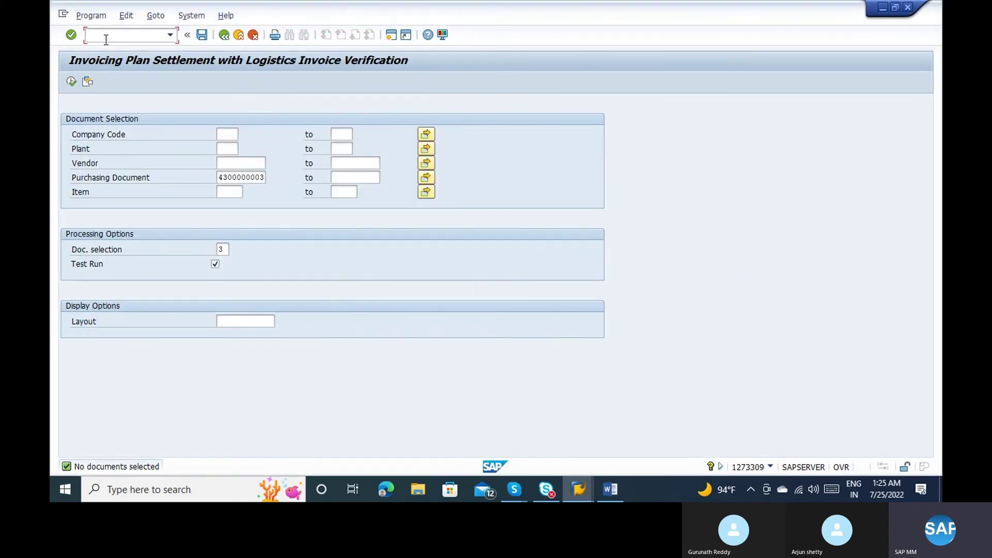
{"action": "type", "text": "/ome23n"}
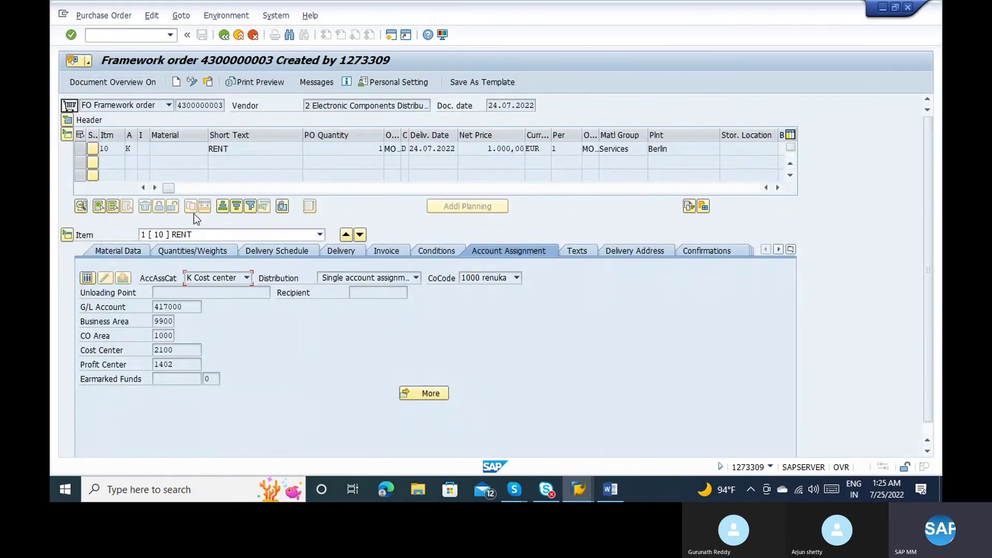
Examine the rent item's columns in the item overview, from delivery date and net price through to batch and outline agreement.
{"action": "left_click", "coordinate": [197, 188]}
{"action": "left_click", "coordinate": [234, 185]}
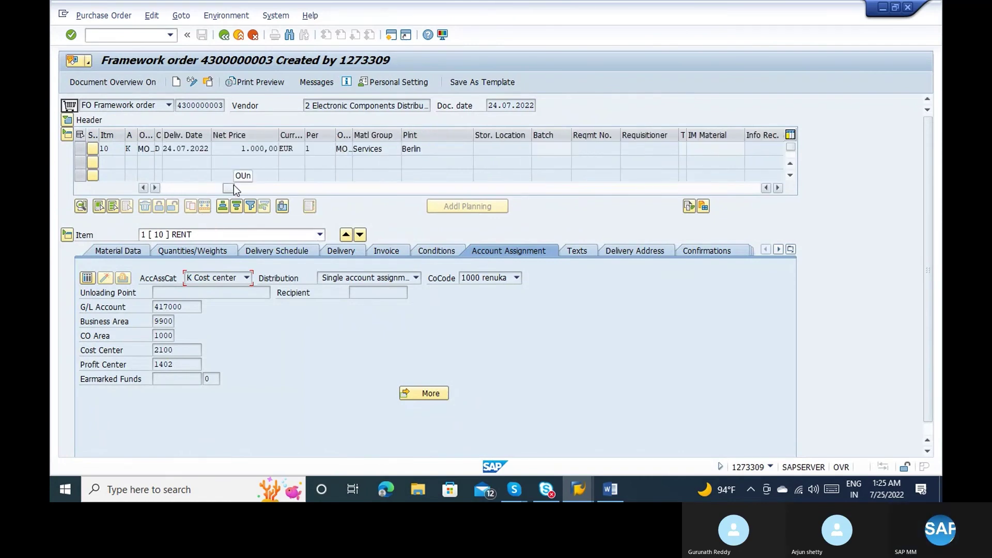
{"action": "left_click", "coordinate": [259, 190]}
{"action": "left_click", "coordinate": [283, 189]}
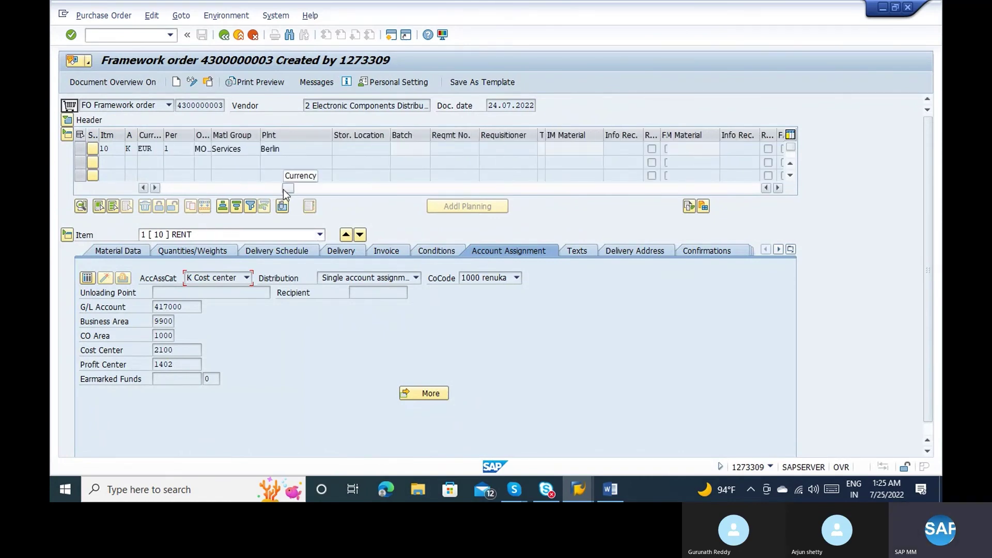
{"action": "left_click", "coordinate": [297, 189]}
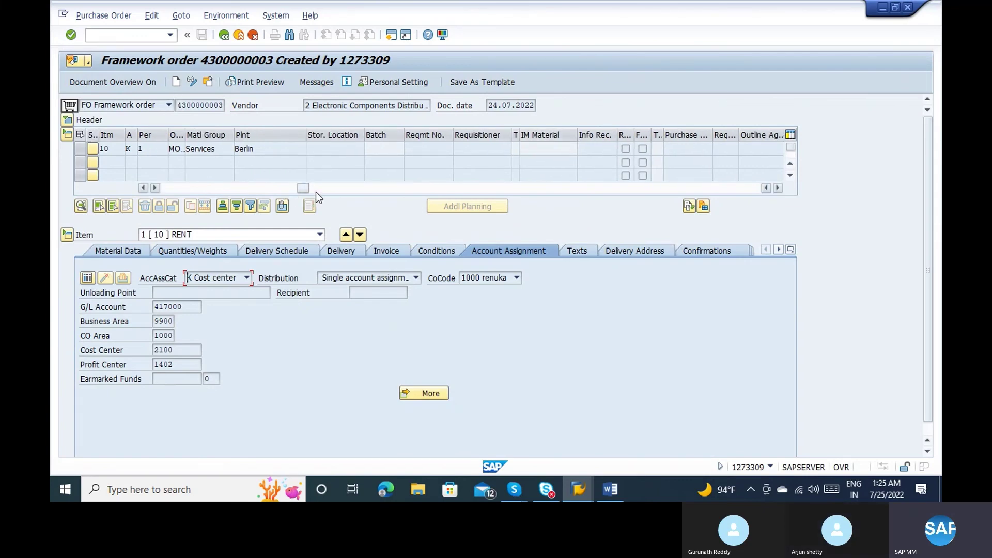
{"action": "left_click", "coordinate": [315, 192]}
{"action": "left_click", "coordinate": [325, 190]}
{"action": "left_click", "coordinate": [374, 190]}
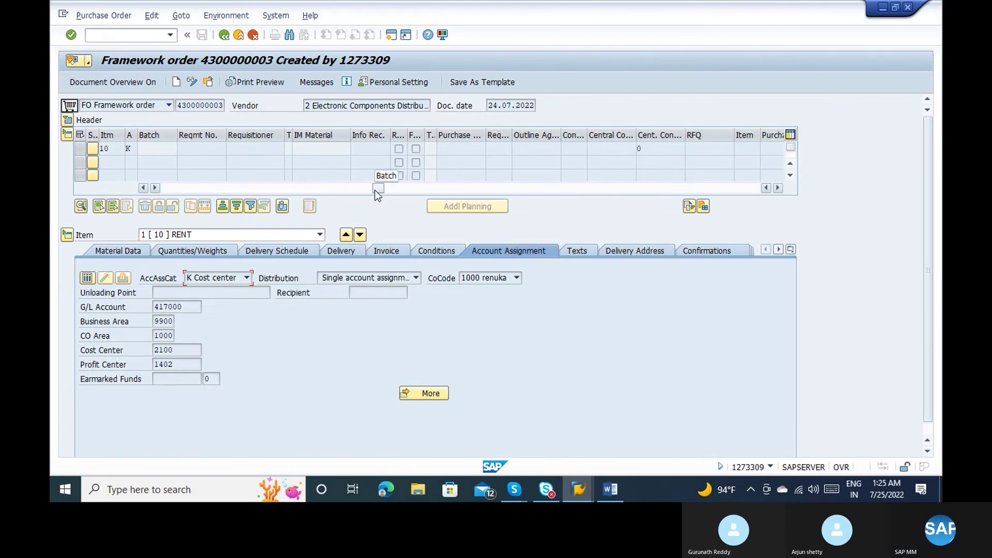
{"action": "left_click_drag", "start_coordinate": [374, 190], "coordinate": [231, 191]}
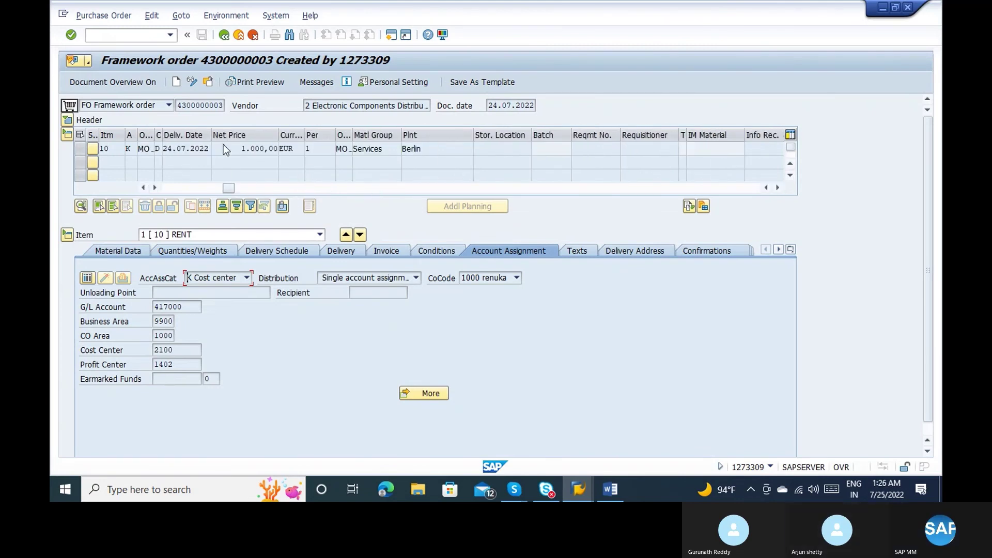
Switch the framework order to change mode with its item details expanded, and run the order check.
{"action": "left_click", "coordinate": [192, 82]}
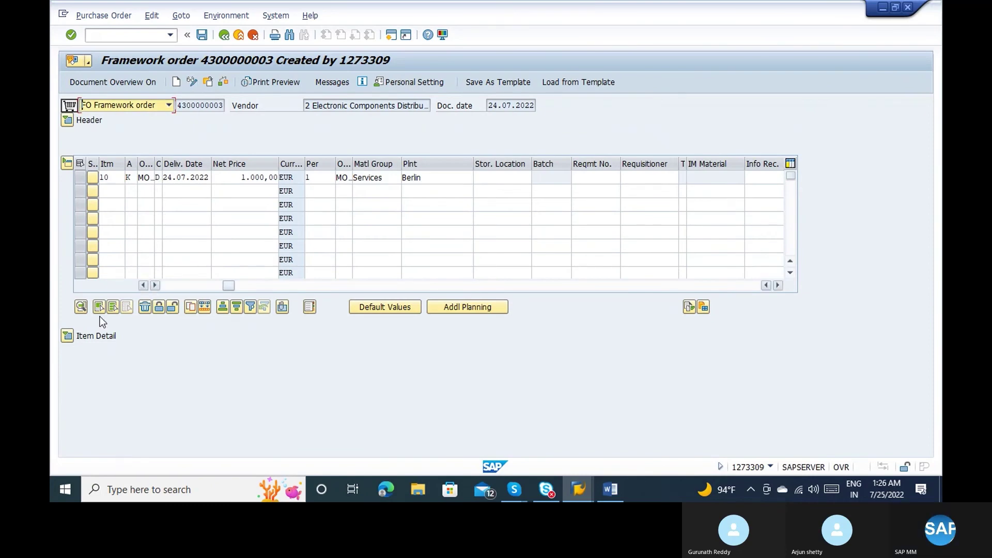
{"action": "left_click", "coordinate": [69, 334]}
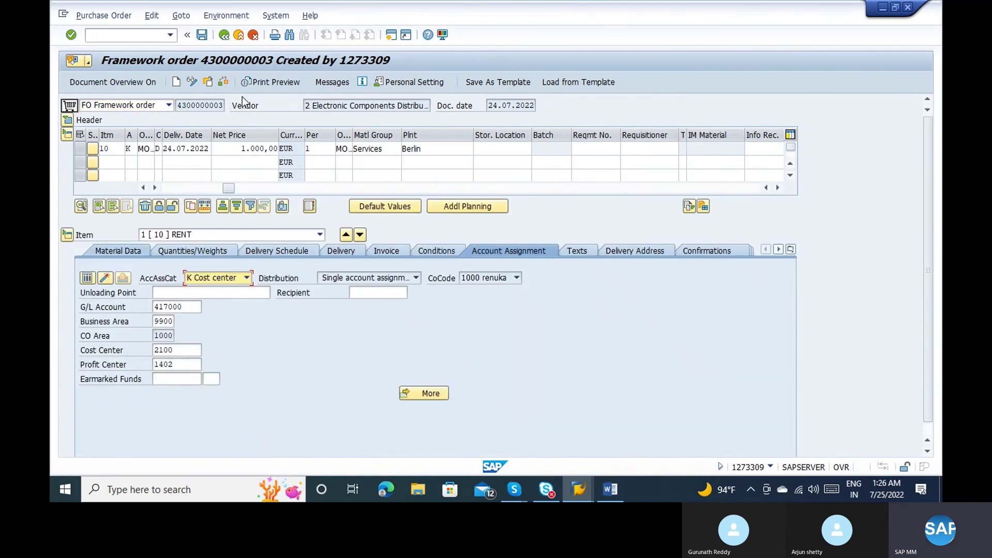
{"action": "left_click", "coordinate": [224, 82]}
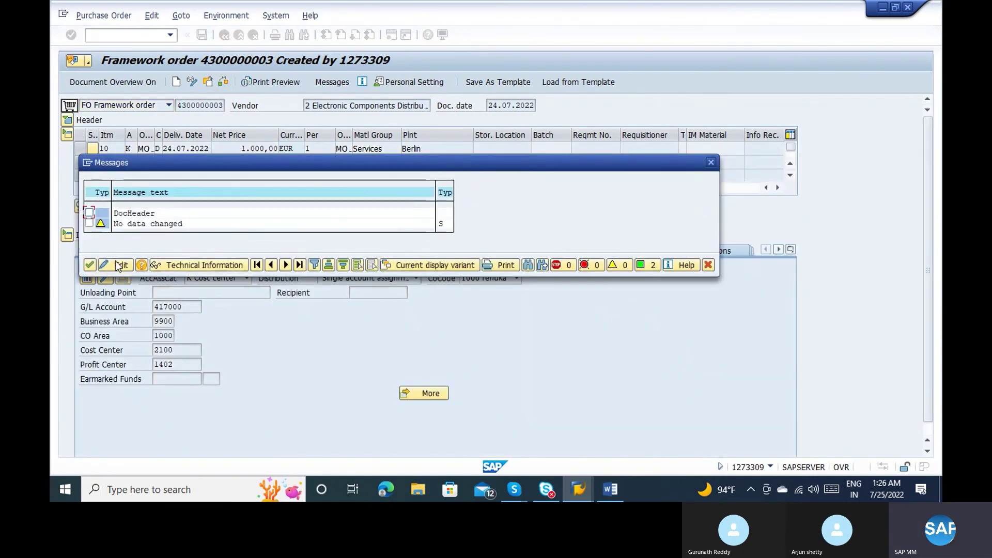
{"action": "left_click", "coordinate": [89, 265]}
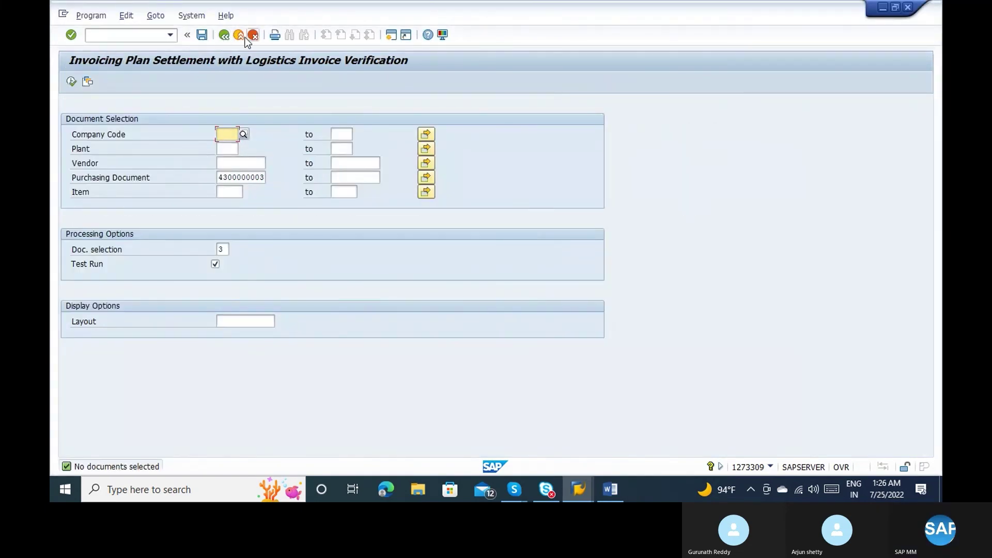
{"action": "left_click", "coordinate": [239, 35]}
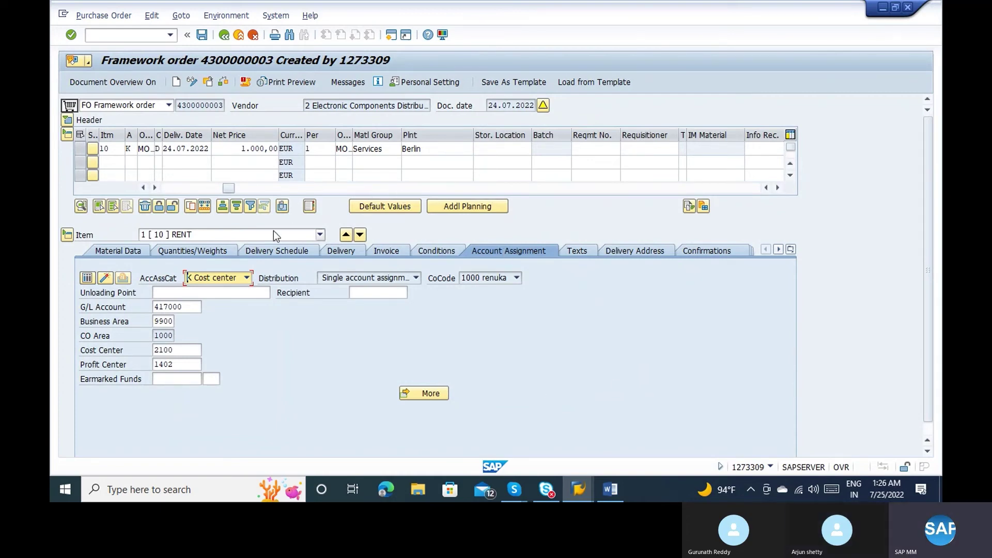
Review the rent item's delivery schedule, invoice, conditions and account assignment data, including the cost center search help.
{"action": "left_click", "coordinate": [286, 253]}
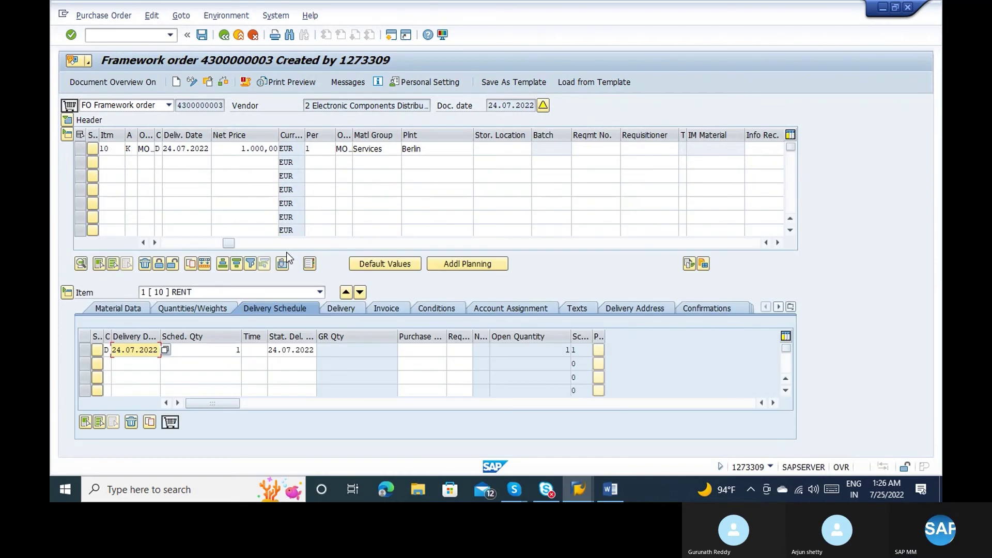
{"action": "left_click", "coordinate": [383, 308]}
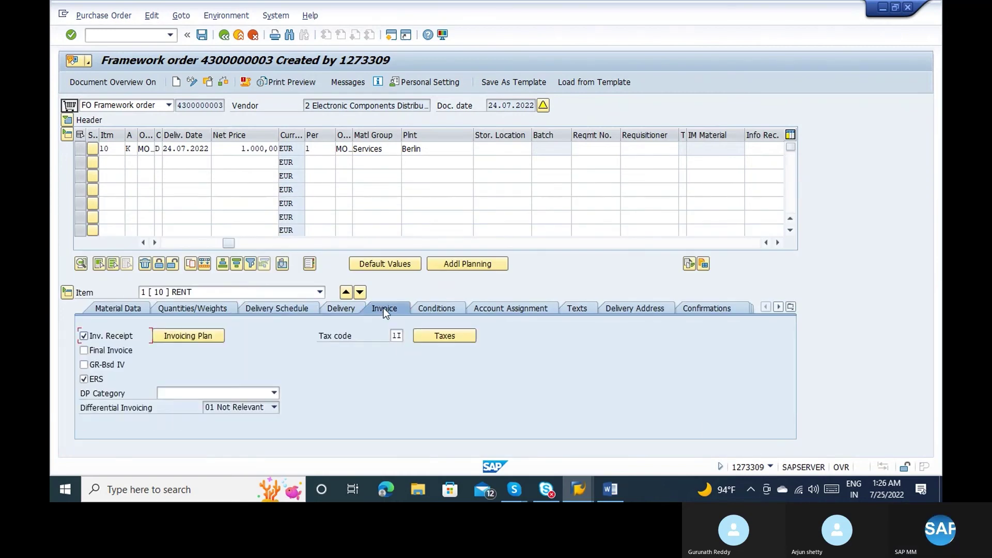
{"action": "left_click", "coordinate": [454, 306]}
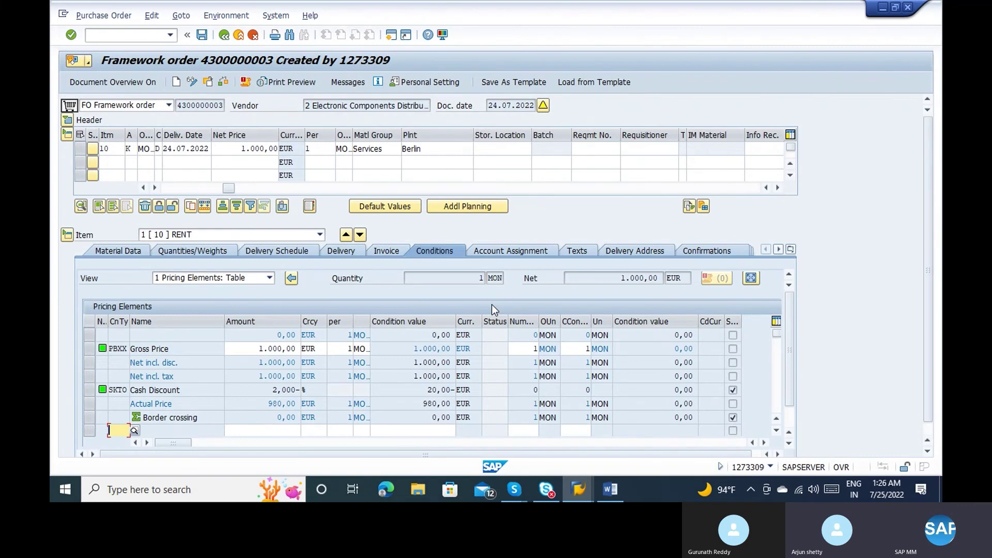
{"action": "left_click", "coordinate": [488, 250]}
{"action": "left_click", "coordinate": [195, 350]}
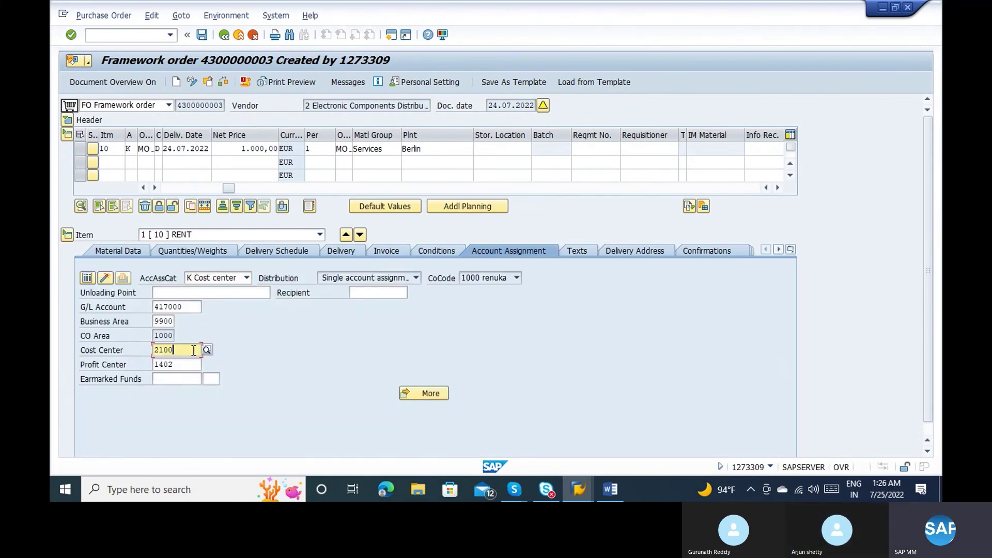
{"action": "key", "text": "F4"}
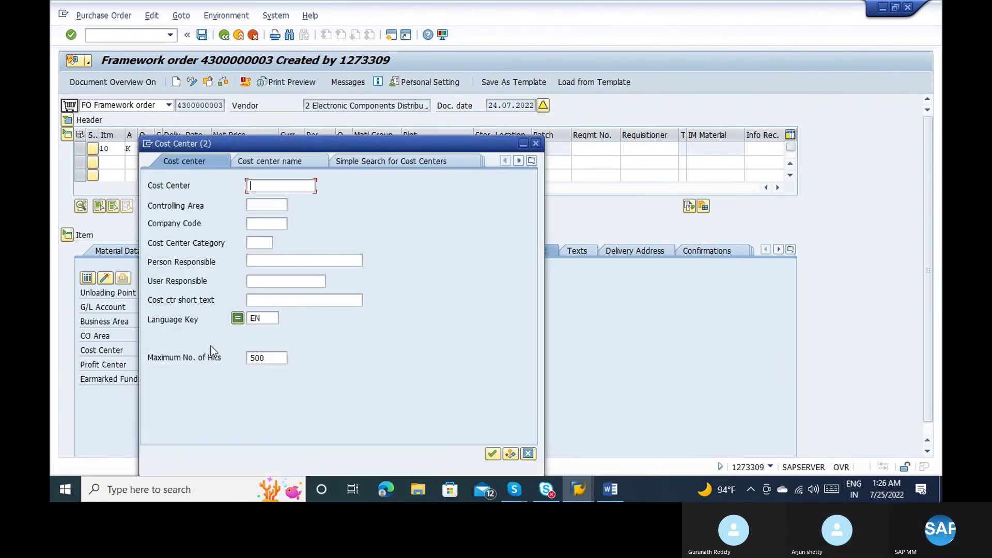
{"action": "key", "text": "Escape"}
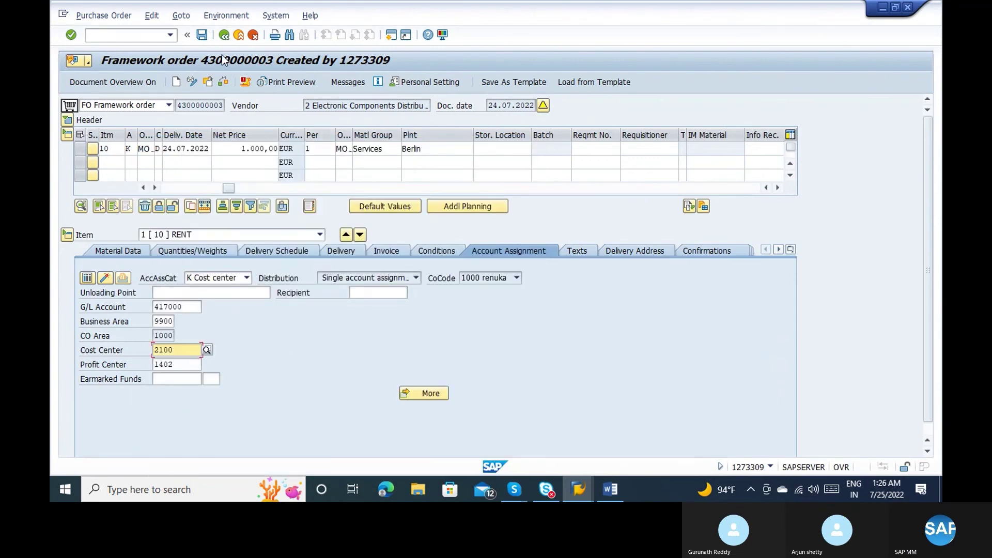
Leave the existing order and start a new purchase order in ME21N with document type FO Framework order.
{"action": "left_click", "coordinate": [223, 33]}
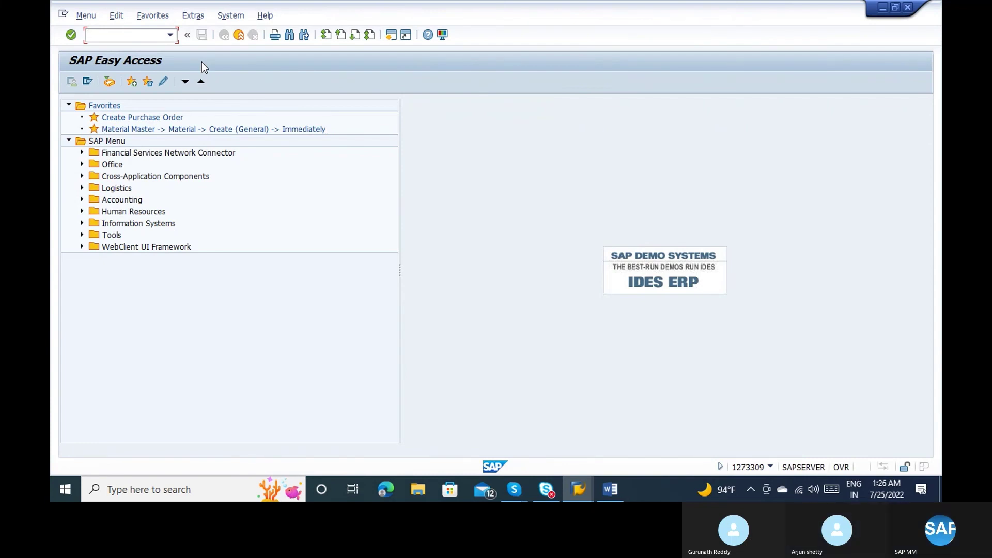
{"action": "type", "text": "me21n"}
{"action": "key", "text": "Return"}
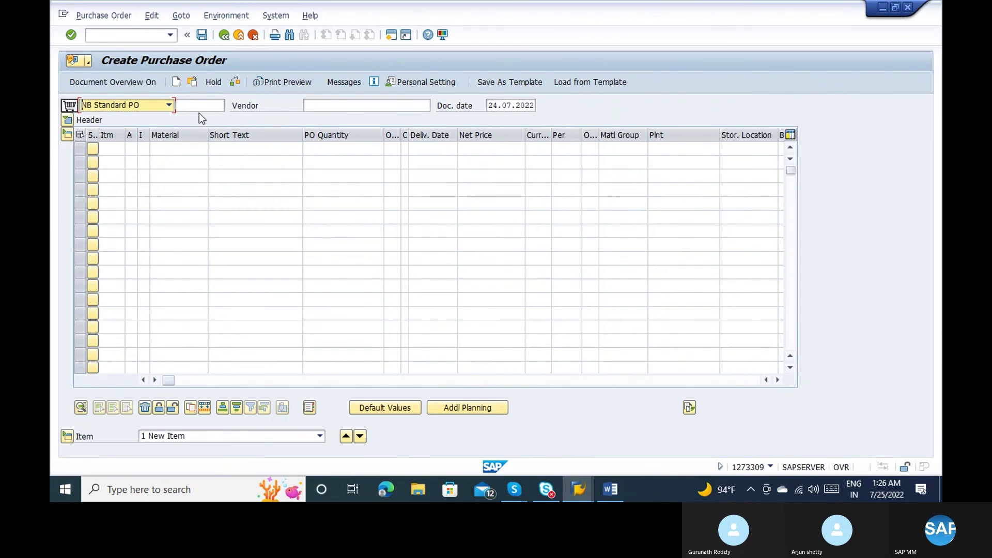
{"action": "type", "text": "FO"}
{"action": "key", "text": "Return"}
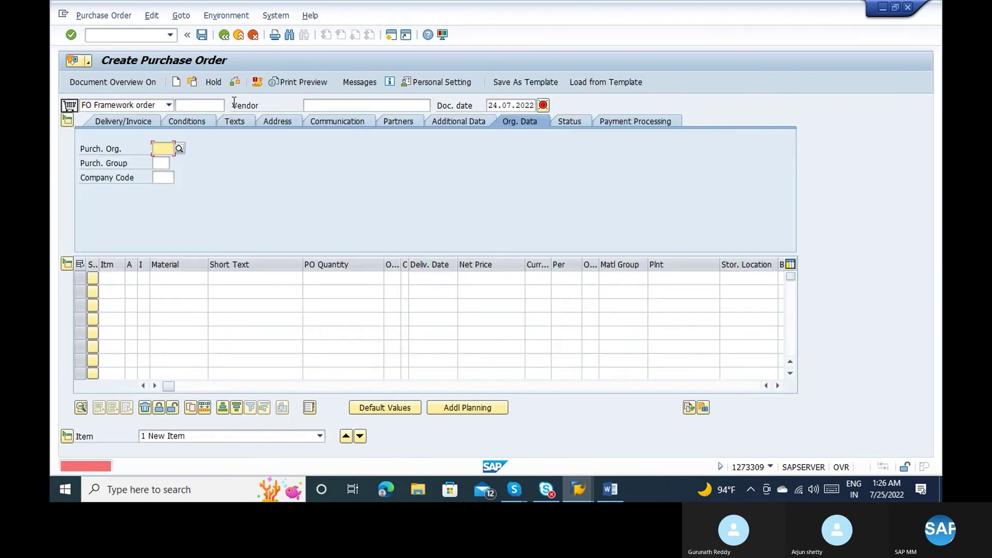
Search for vendors of purchasing organization 2121 and select LNT_STORE VENDOR as the new order's vendor.
{"action": "left_click", "coordinate": [323, 101]}
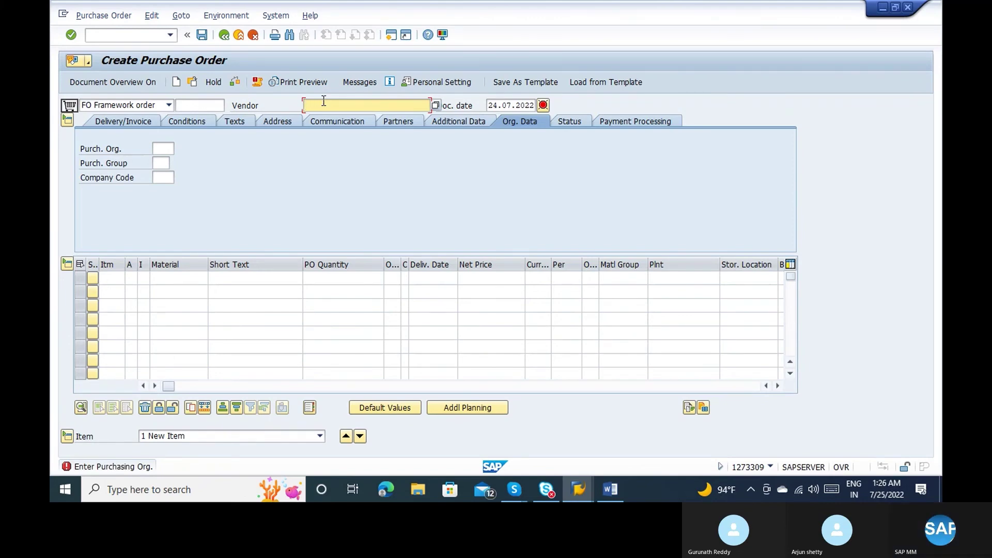
{"action": "left_click", "coordinate": [441, 106]}
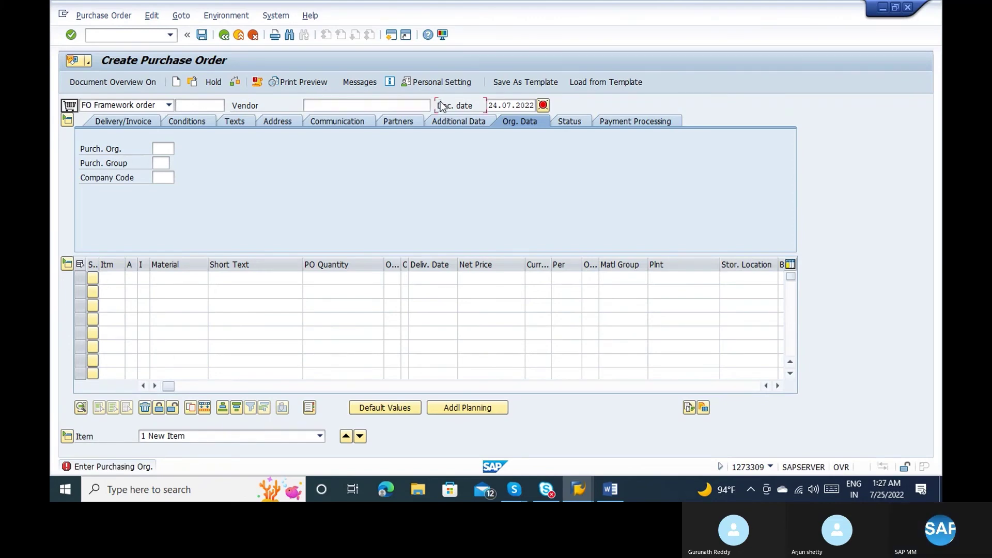
{"action": "left_click", "coordinate": [381, 101]}
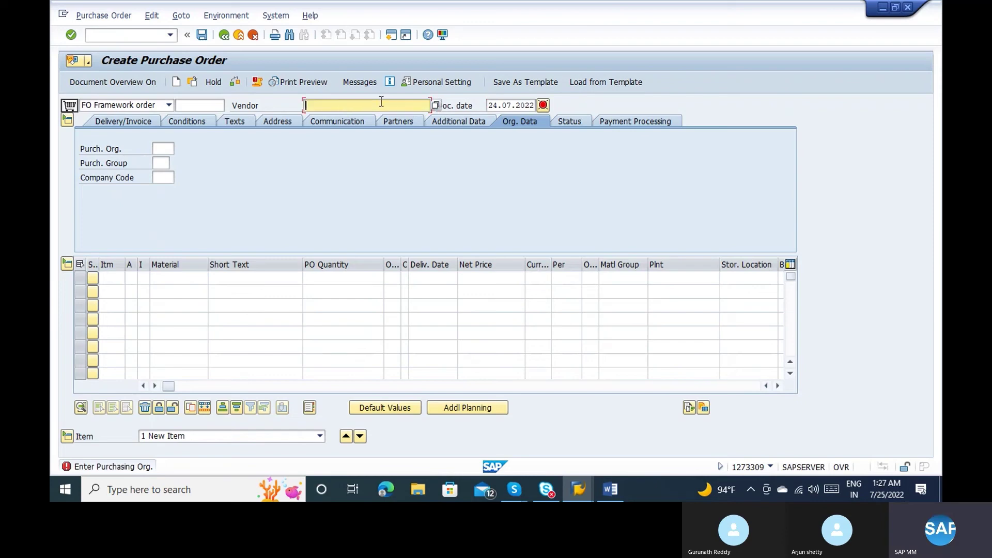
{"action": "left_click", "coordinate": [435, 109]}
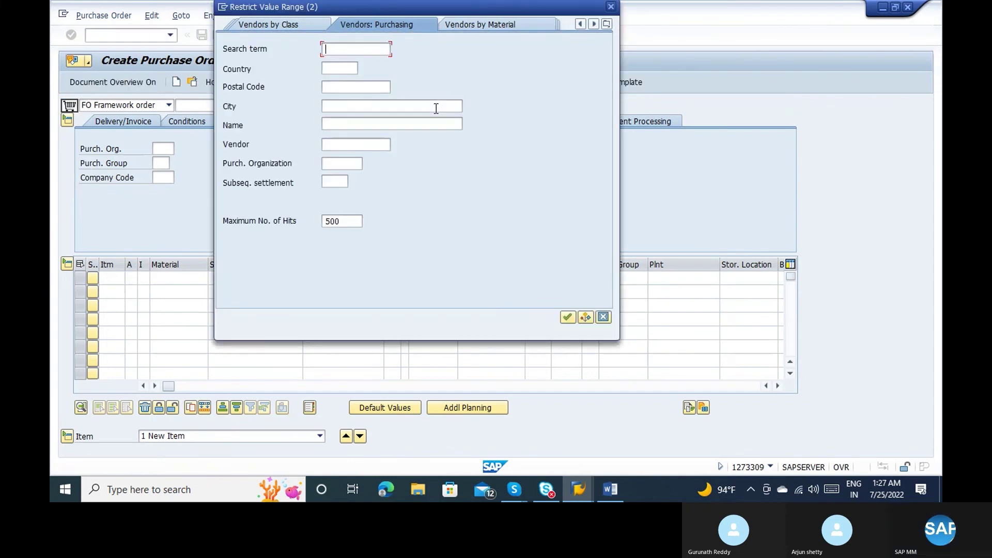
{"action": "left_click", "coordinate": [348, 181]}
{"action": "left_click", "coordinate": [333, 165]}
{"action": "type", "text": "2121"}
{"action": "key", "text": "Return"}
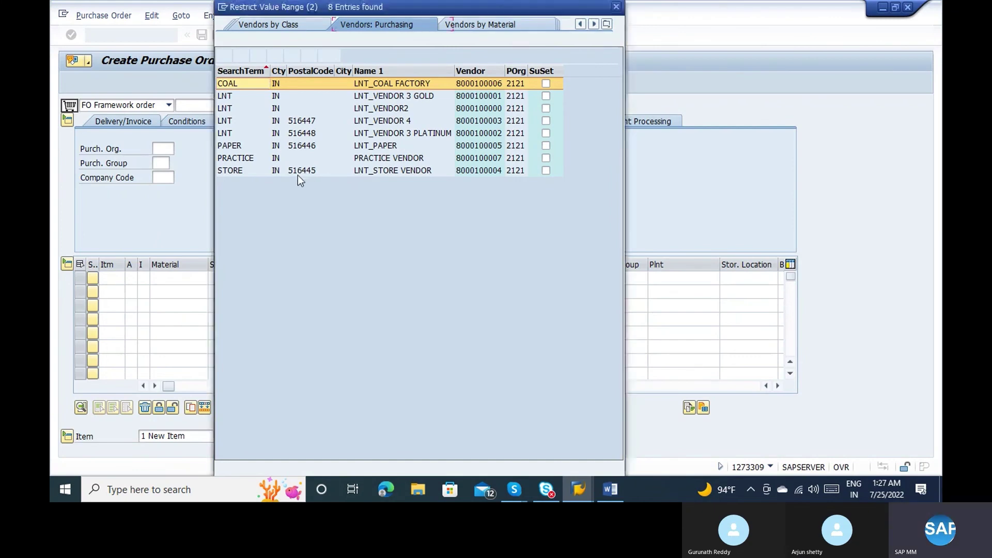
{"action": "left_click", "coordinate": [299, 175]}
{"action": "double_click", "coordinate": [298, 175]}
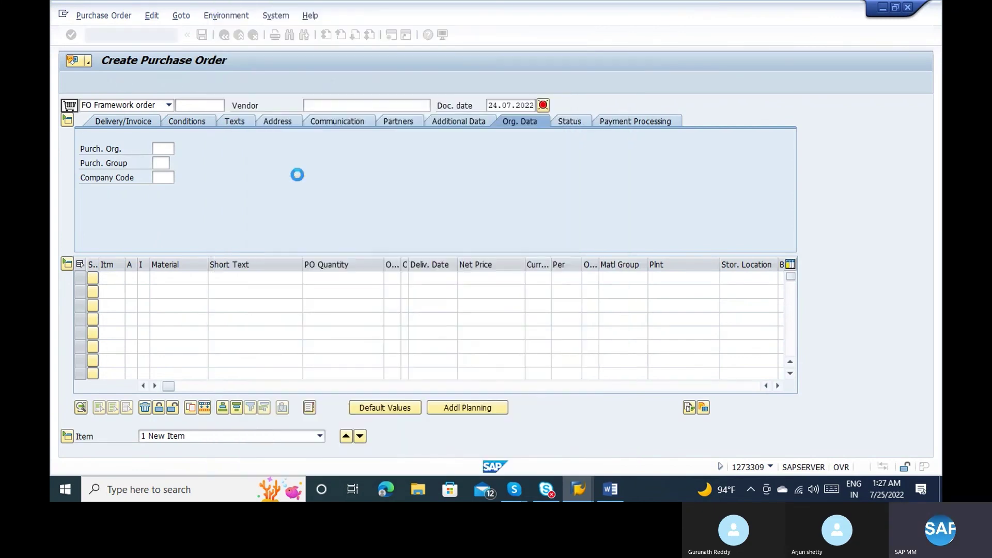
Set the new order's purchasing organization to 2121 and its company code to 9999.
{"action": "left_click", "coordinate": [159, 148]}
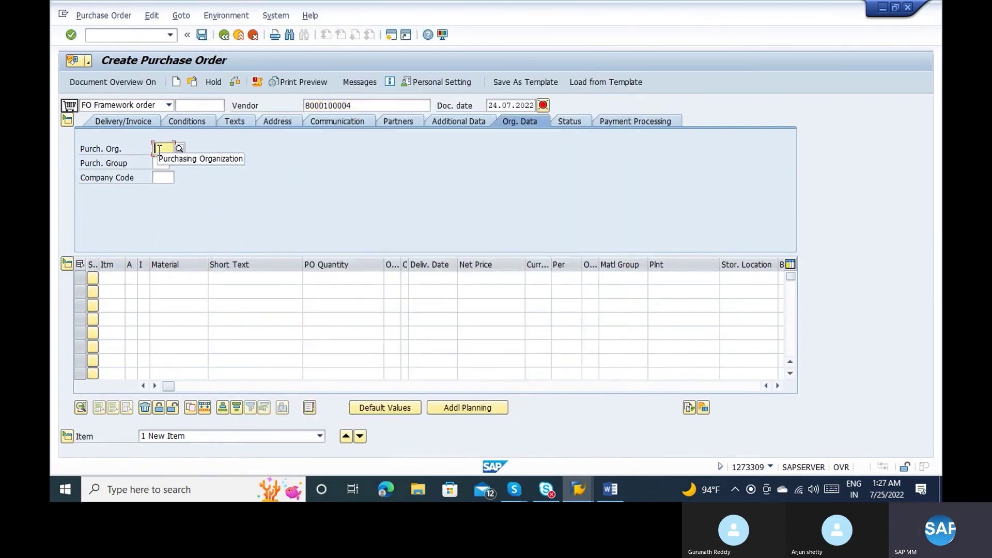
{"action": "type", "text": "2112"}
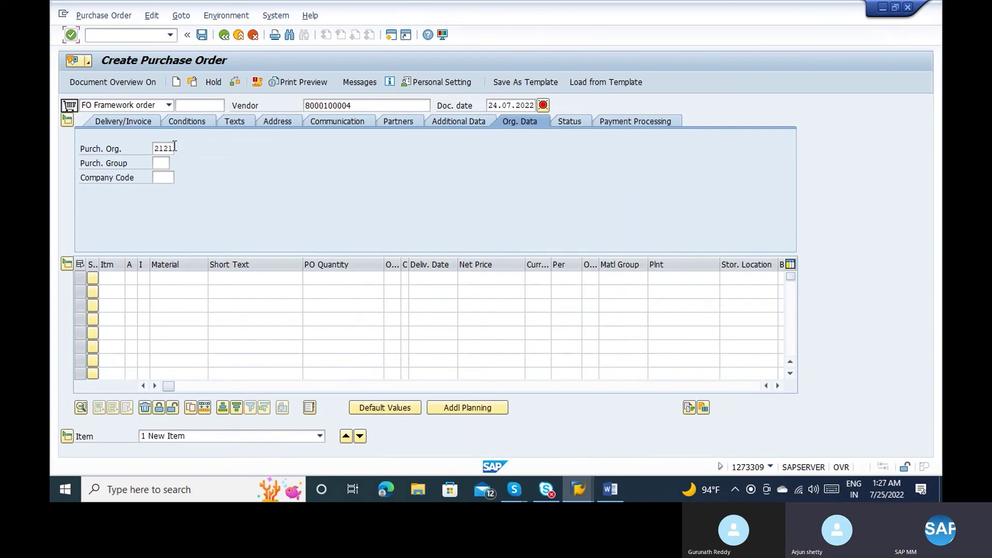
{"action": "left_click", "coordinate": [163, 181]}
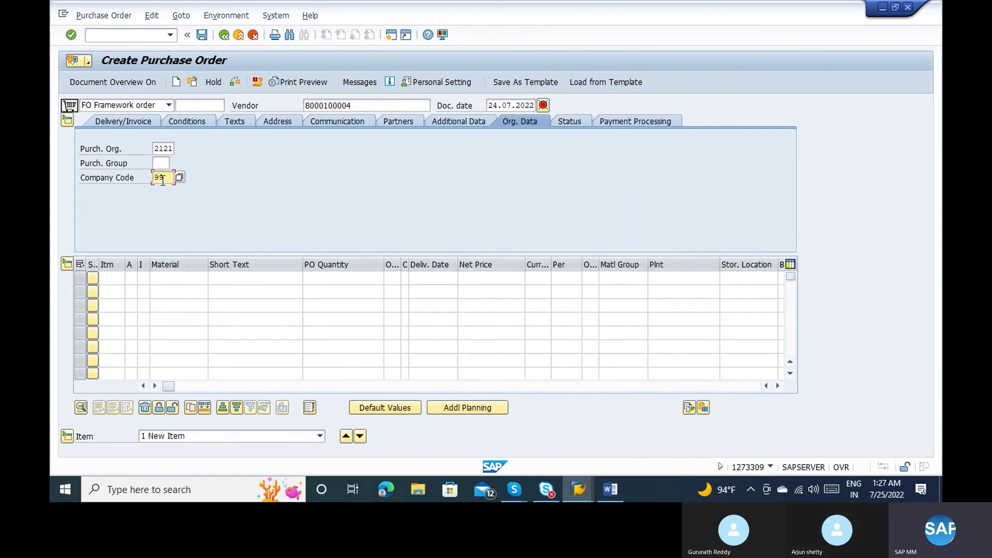
{"action": "type", "text": "9999"}
{"action": "key", "text": "Return"}
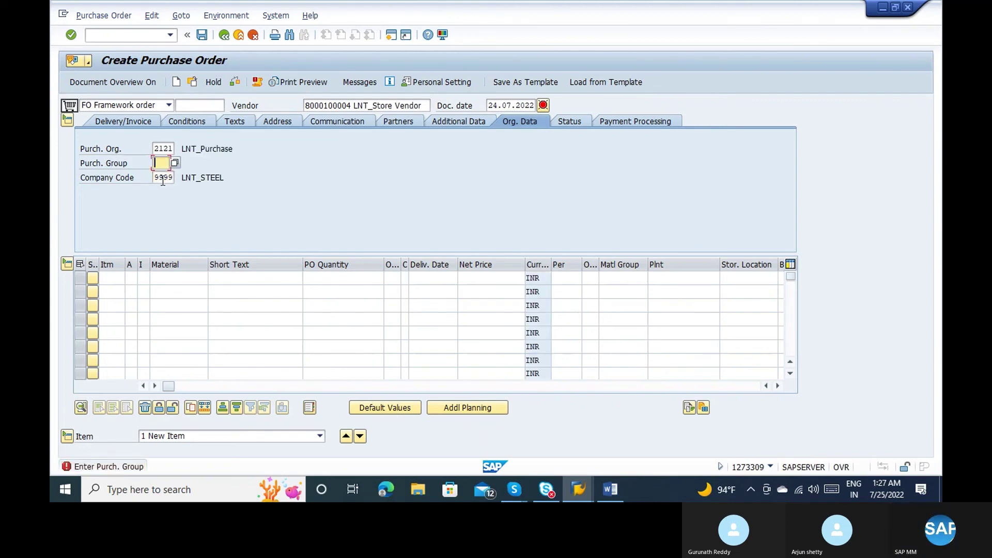
Confirm the order's organizational data and set its validity from 01.07.2022 to 01.07.2023.
{"action": "key", "text": "Return"}
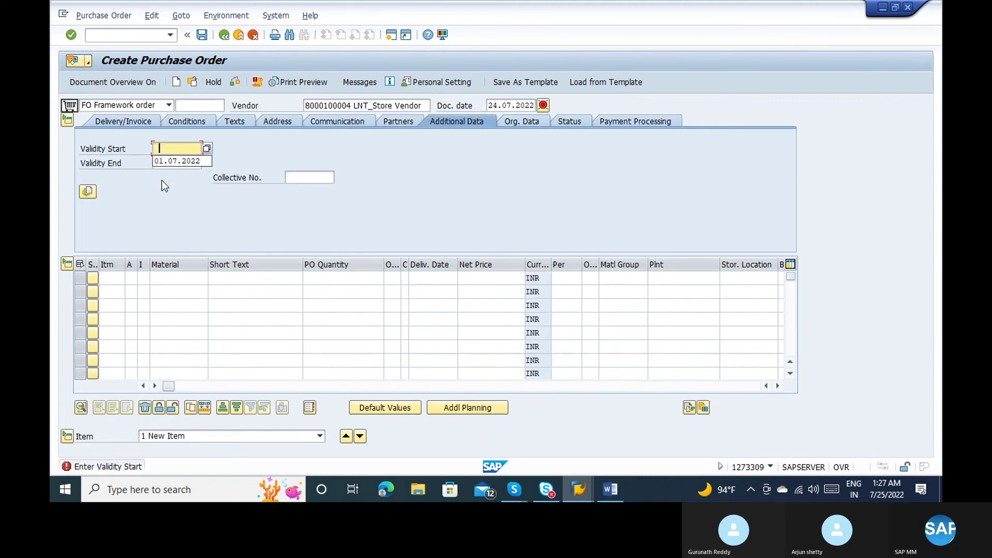
{"action": "key", "text": "Down"}
{"action": "key", "text": "Tab"}
{"action": "key", "text": "Down"}
{"action": "key", "text": "Return"}
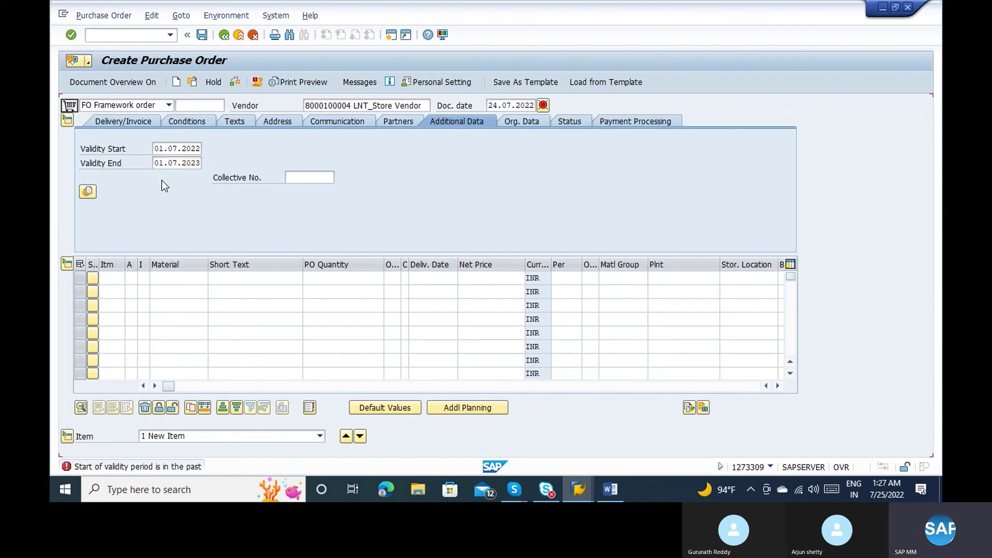
{"action": "key", "text": "Return"}
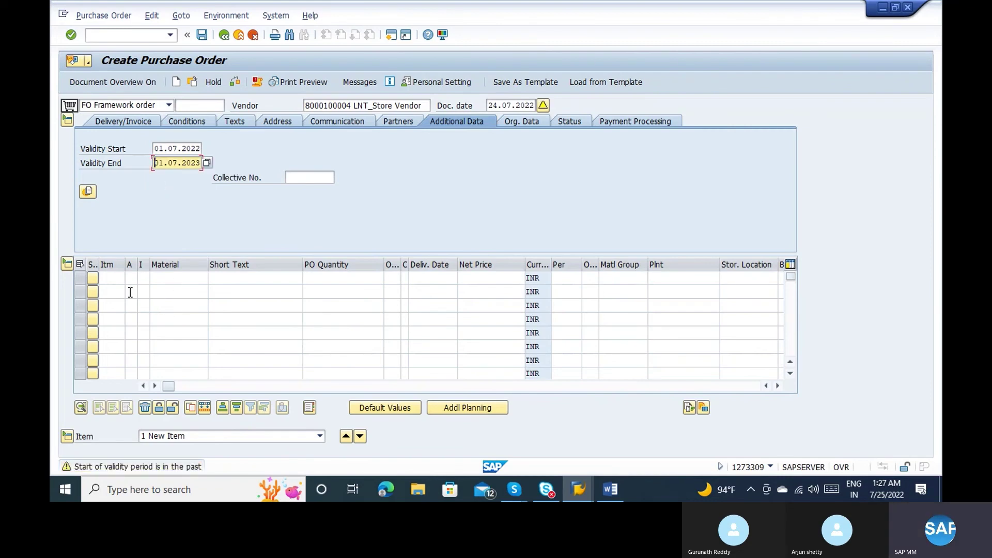
Assign account assignment category K to the first item and set the order's validity start to 25.07.2022.
{"action": "left_click", "coordinate": [131, 279]}
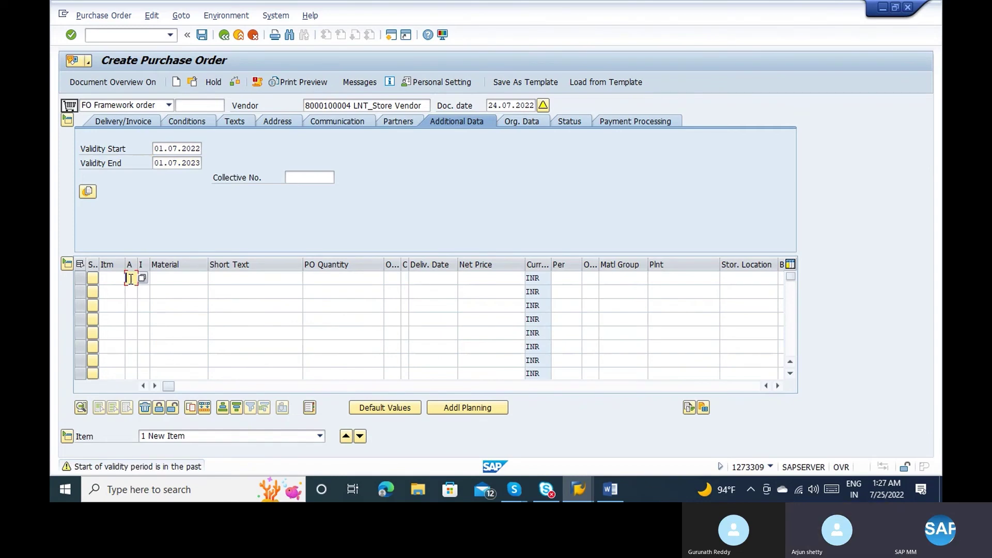
{"action": "type", "text": "K"}
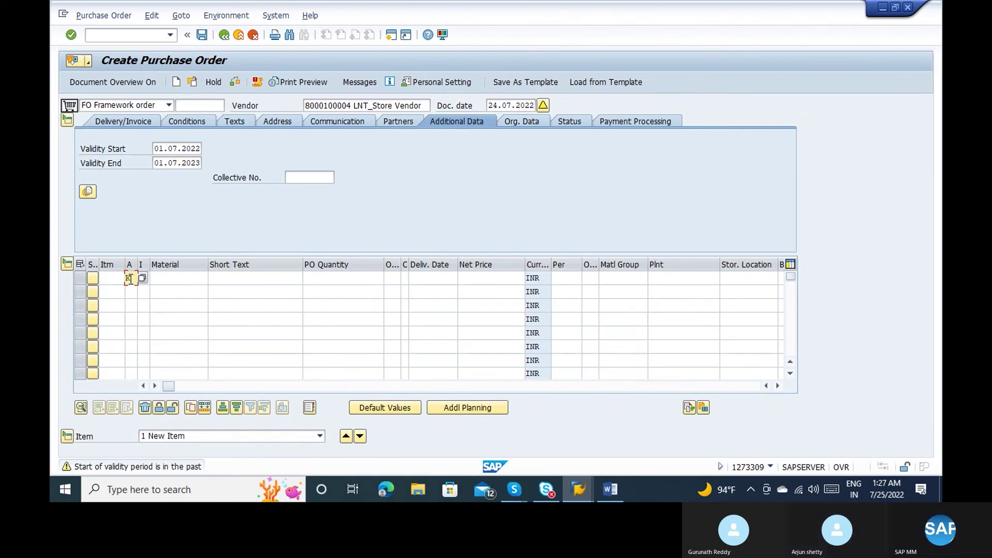
{"action": "left_click", "coordinate": [177, 149]}
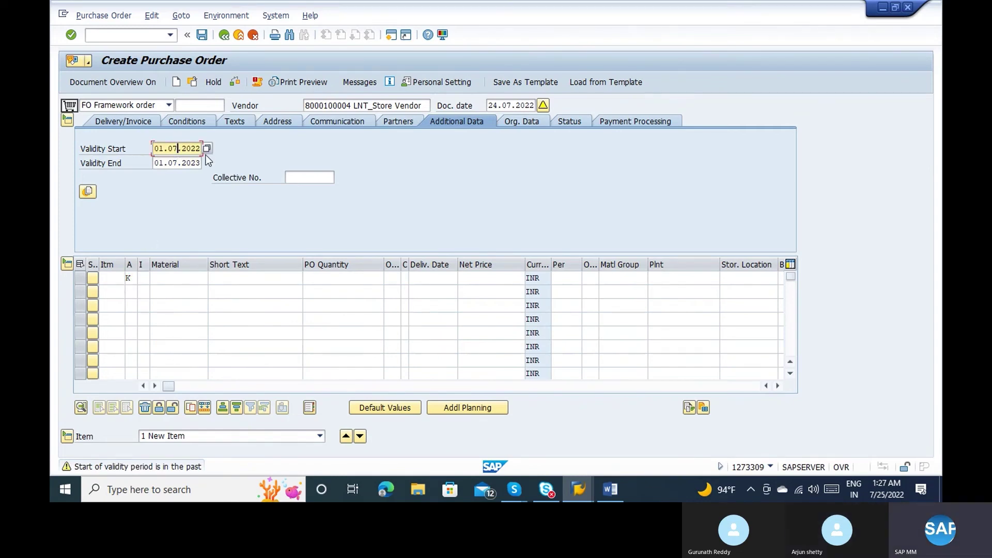
{"action": "left_click", "coordinate": [208, 154]}
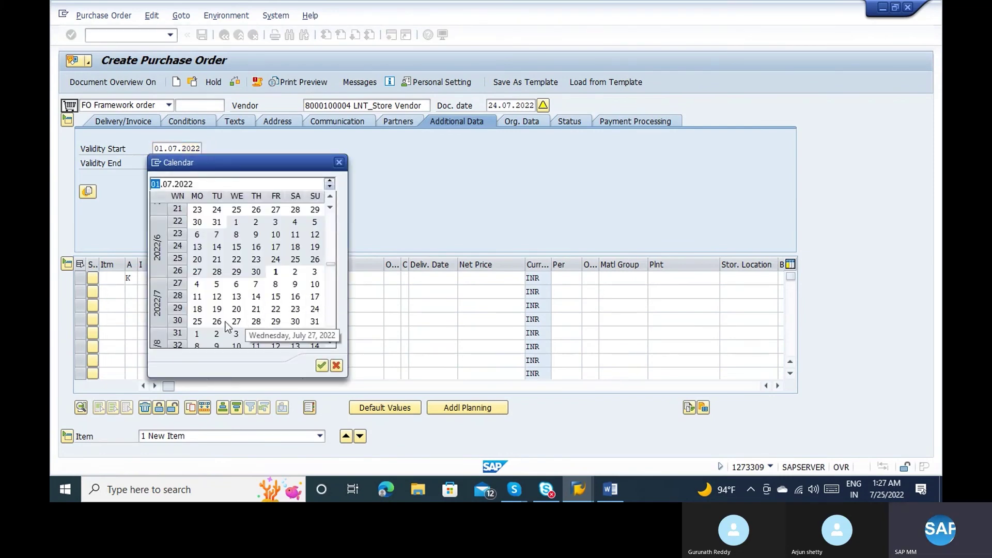
{"action": "double_click", "coordinate": [199, 322]}
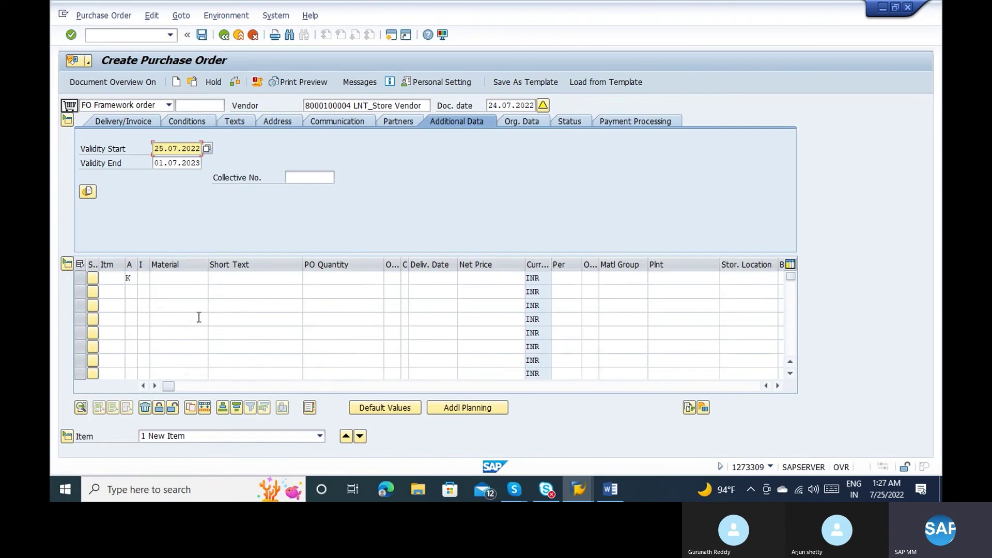
{"action": "key", "text": "Return"}
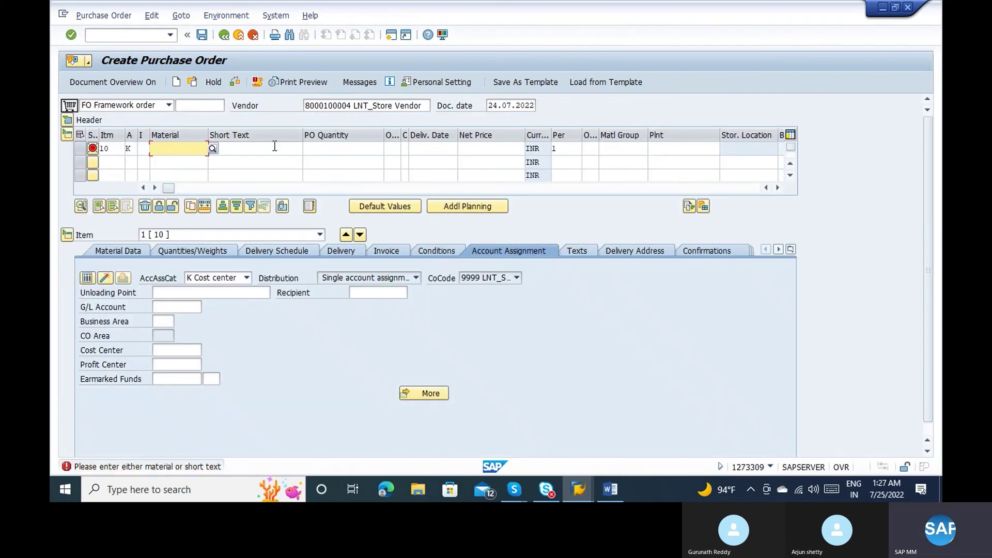
Enter the first item with short text rent, quantity 1, order unit MON and plant 1100.
{"action": "left_click", "coordinate": [274, 148]}
{"action": "type", "text": "rent"}
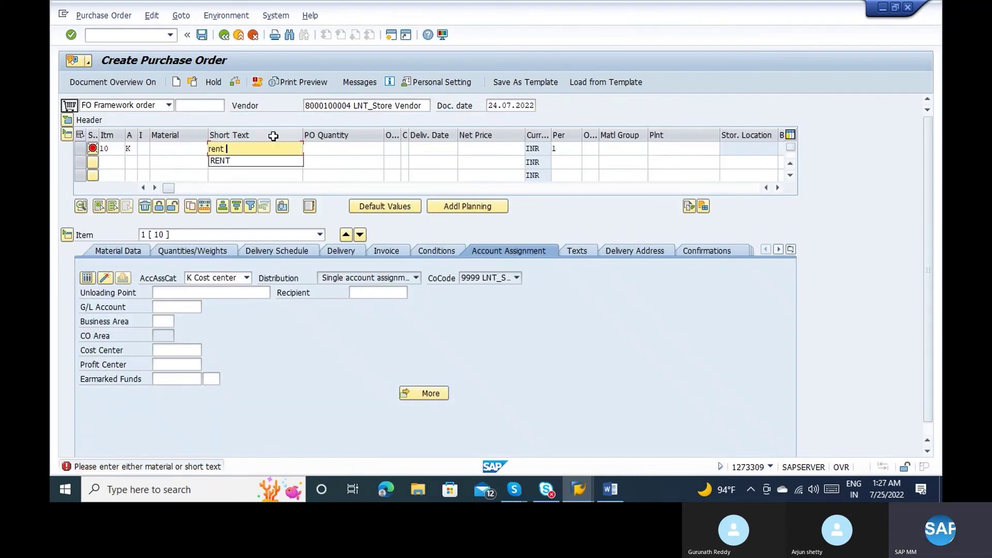
{"action": "key", "text": "Tab"}
{"action": "type", "text": "1"}
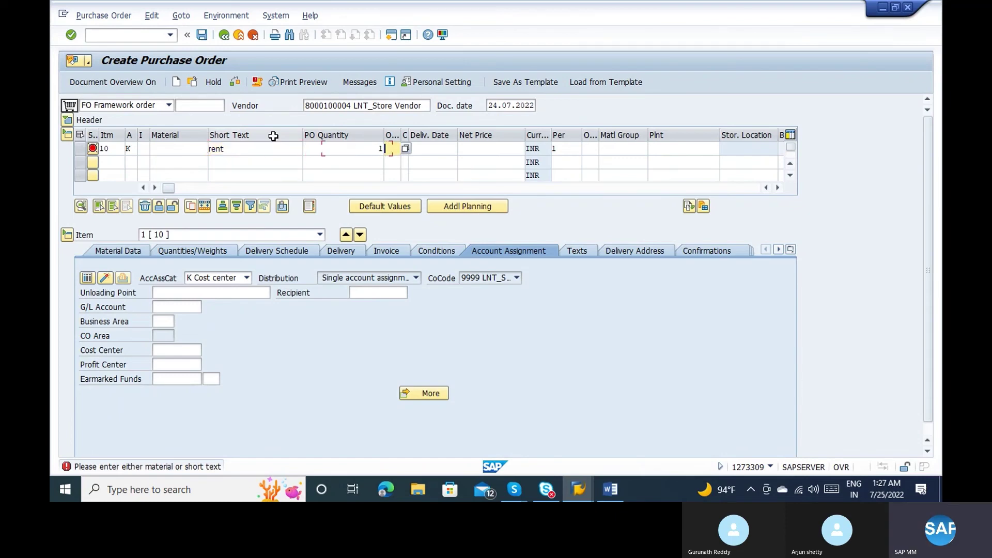
{"action": "key", "text": "Tab"}
{"action": "type", "text": "MON"}
{"action": "key", "text": "Tab"}
{"action": "key", "text": "Tab"}
{"action": "key", "text": "Tab"}
{"action": "key", "text": "Tab"}
{"action": "key", "text": "Tab"}
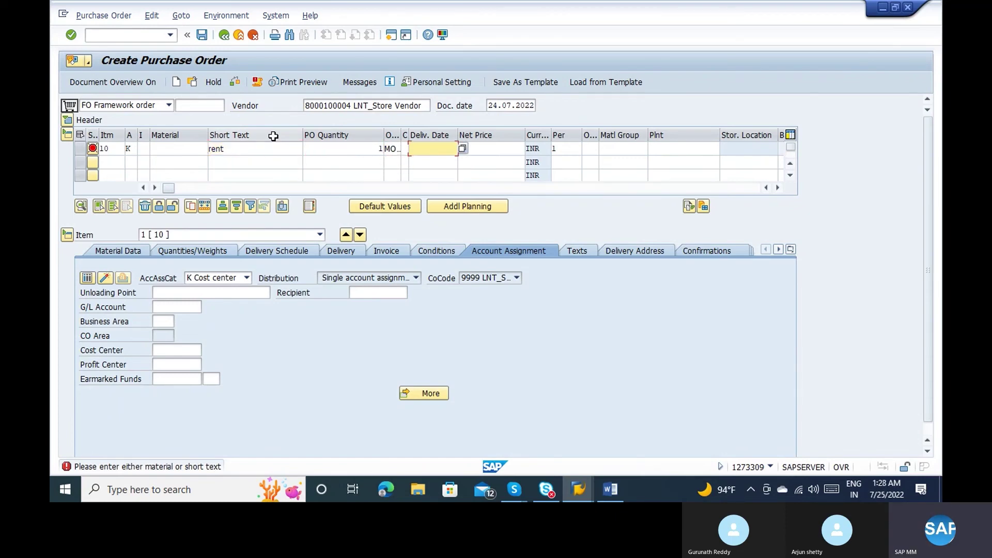
{"action": "key", "text": "Tab"}
{"action": "type", "text": "1100"}
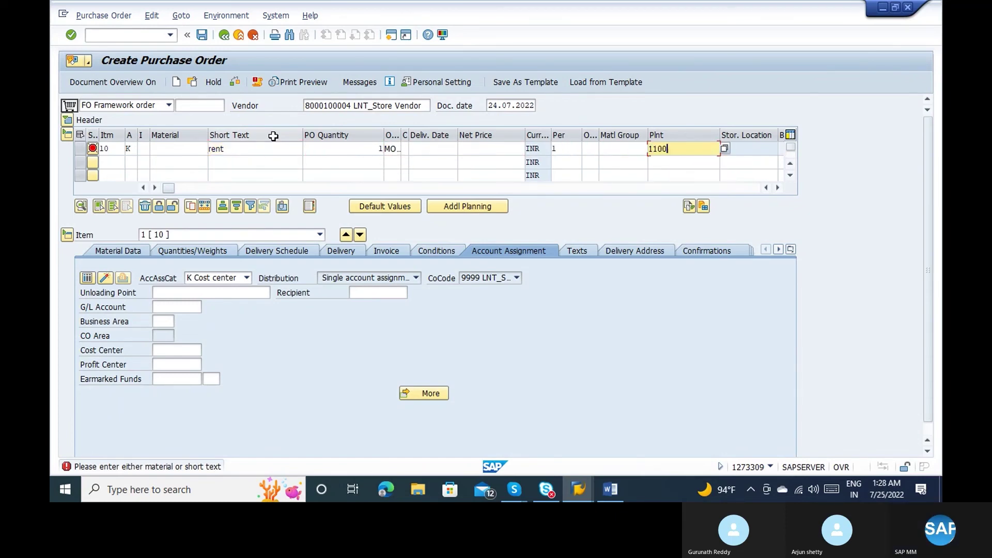
{"action": "key", "text": "Return"}
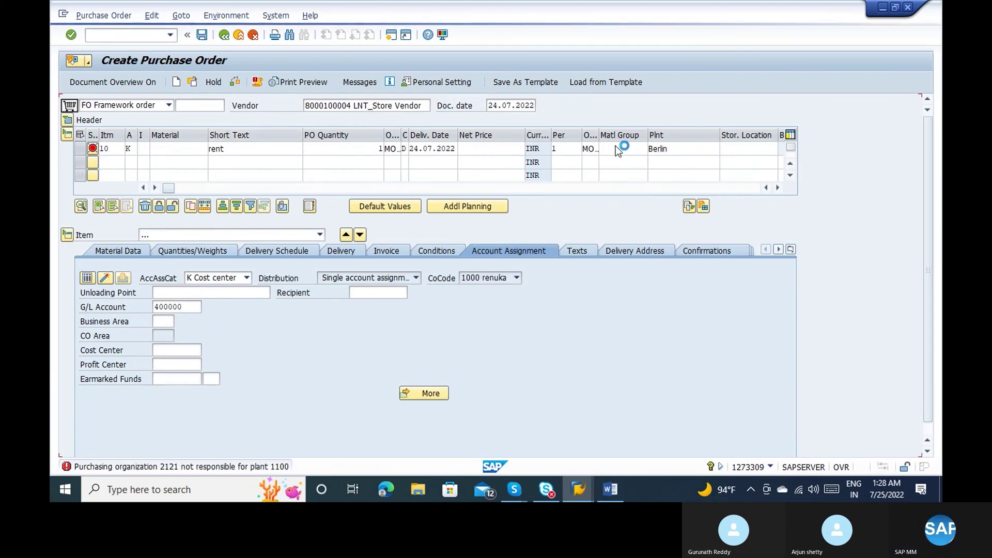
Set the rent item's material group to 007 (Services) and change its plant to LNT_Plant.
{"action": "left_click", "coordinate": [617, 147]}
{"action": "type", "text": "007"}
{"action": "key", "text": "Return"}
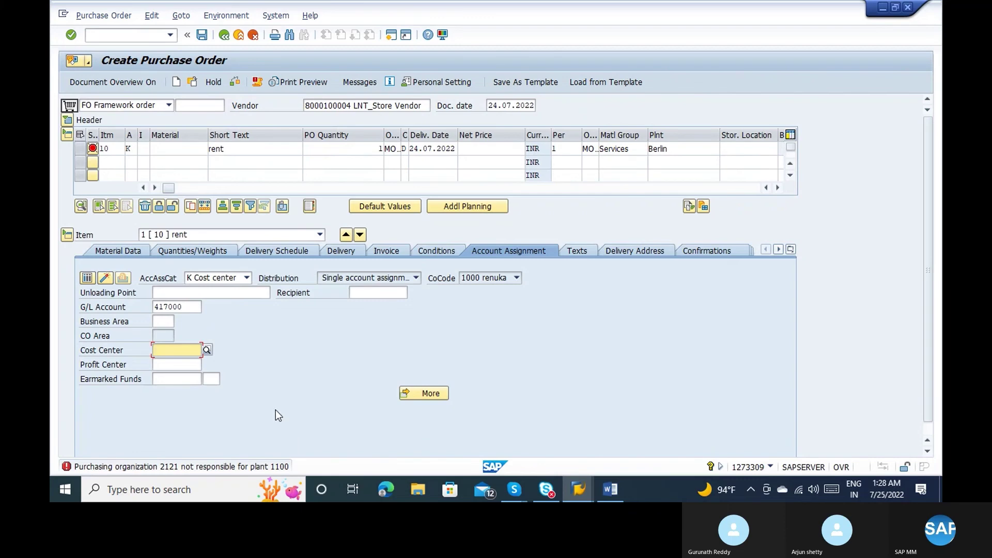
{"action": "left_click", "coordinate": [674, 148]}
{"action": "key", "text": "BackSpace"}
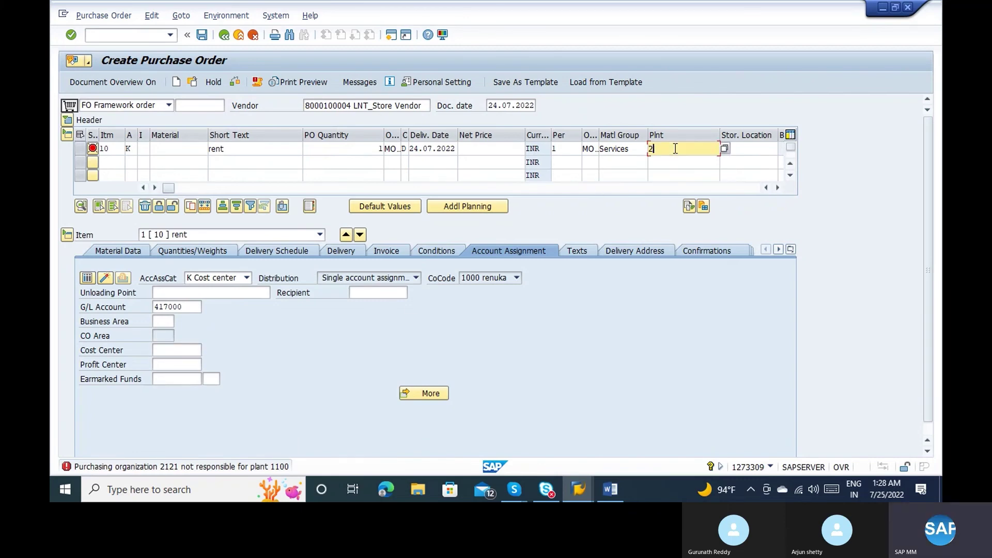
{"action": "key", "text": "Return"}
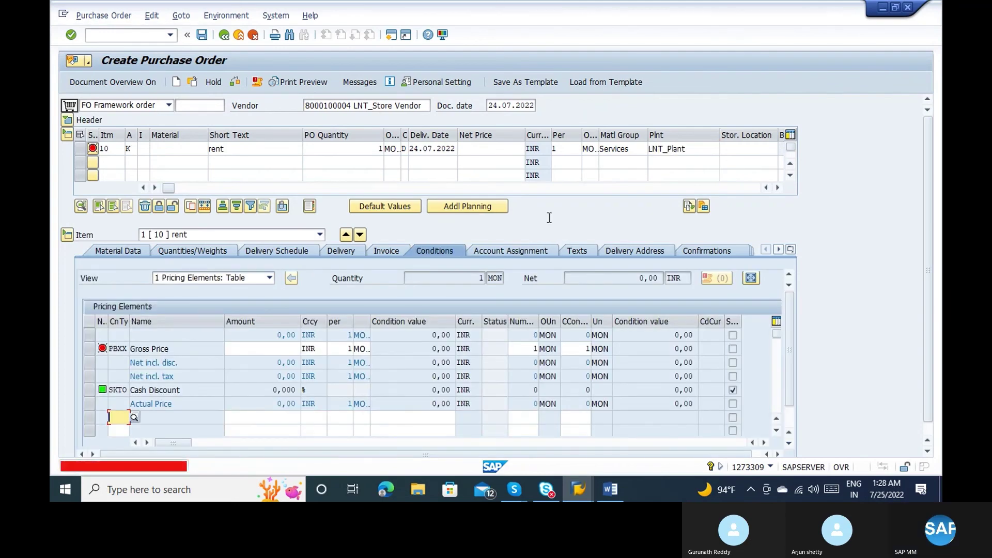
Set the rent item's gross price to 100.000 INR and assign it to cost center 21000.
{"action": "left_click", "coordinate": [267, 348]}
{"action": "type", "text": "1"}
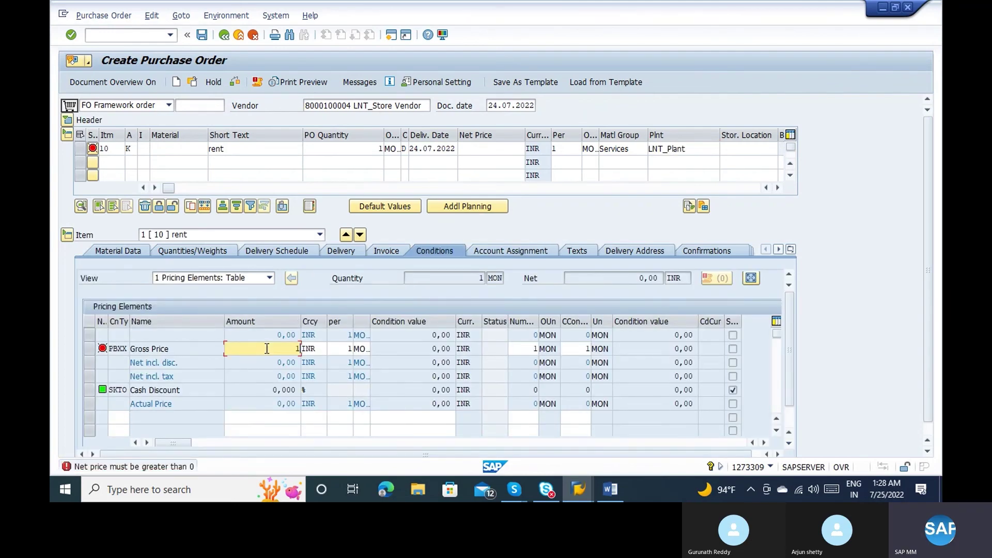
{"action": "type", "text": "00.000"}
{"action": "key", "text": "Return"}
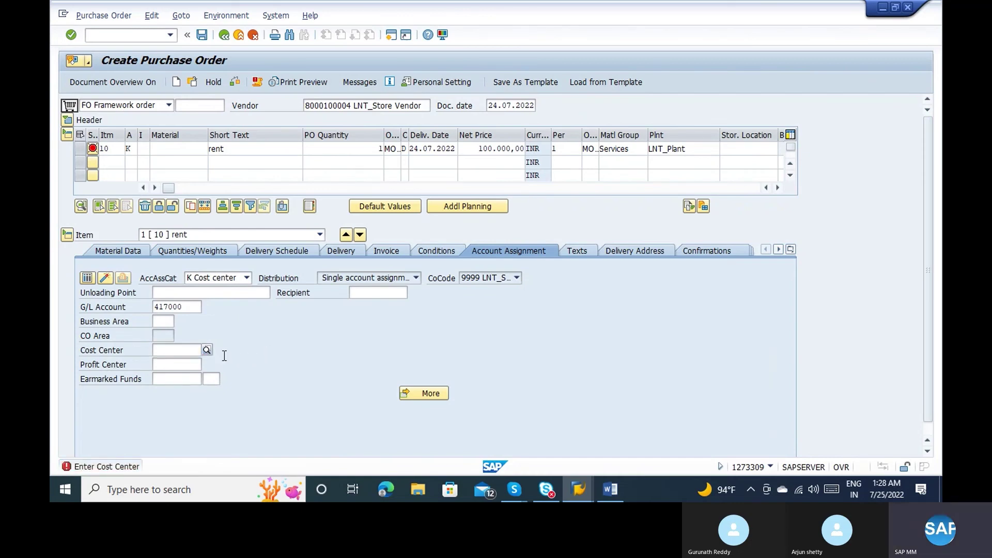
{"action": "type", "text": "210"}
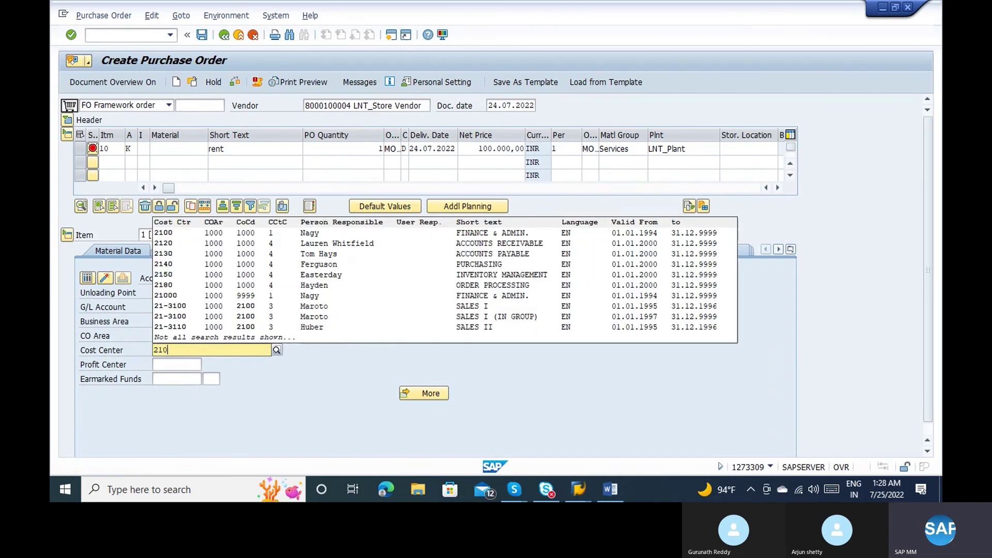
{"action": "type", "text": "00"}
{"action": "key", "text": "Return"}
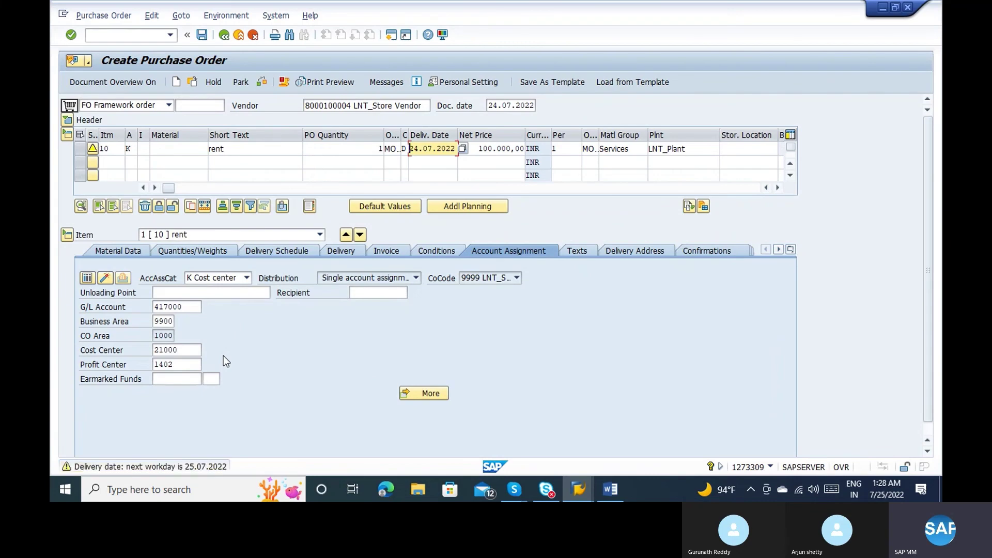
Check the rent item's conditions and invoice data, making sure invoice receipt is selected.
{"action": "left_click", "coordinate": [426, 253]}
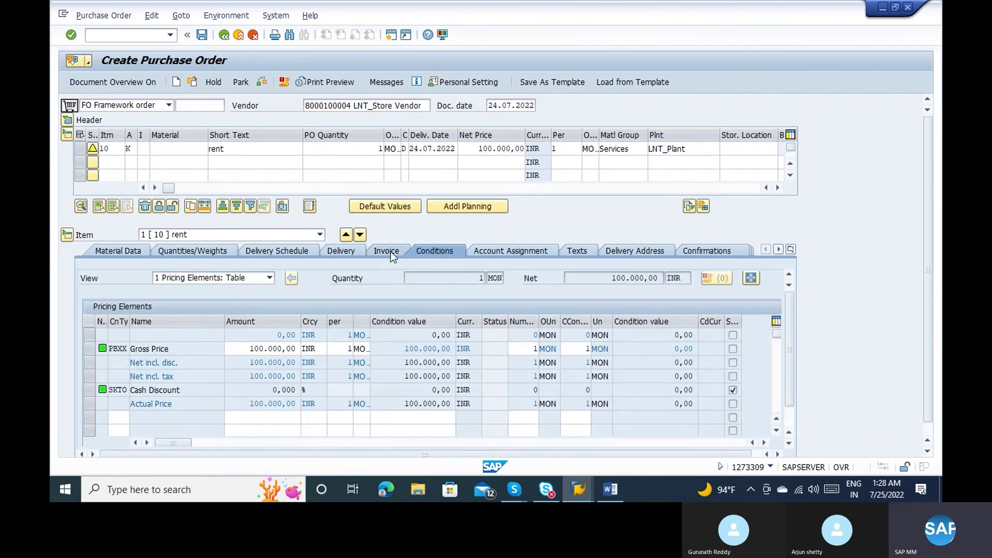
{"action": "left_click", "coordinate": [386, 251]}
{"action": "left_click", "coordinate": [83, 336]}
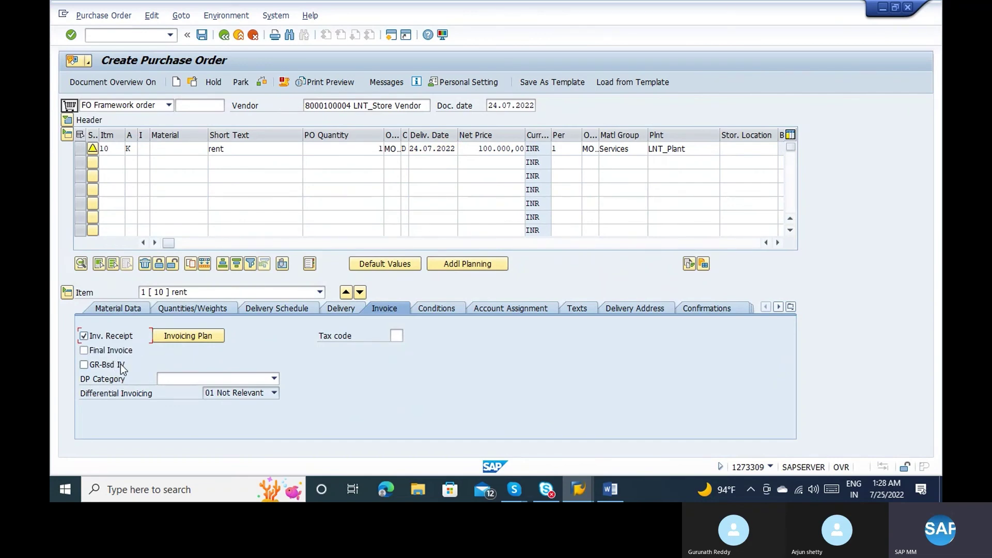
Leave the unsaved order and open the LNT_Store Vendor's purchasing data for purchasing organization 2121 in XK02.
{"action": "left_click", "coordinate": [355, 108]}
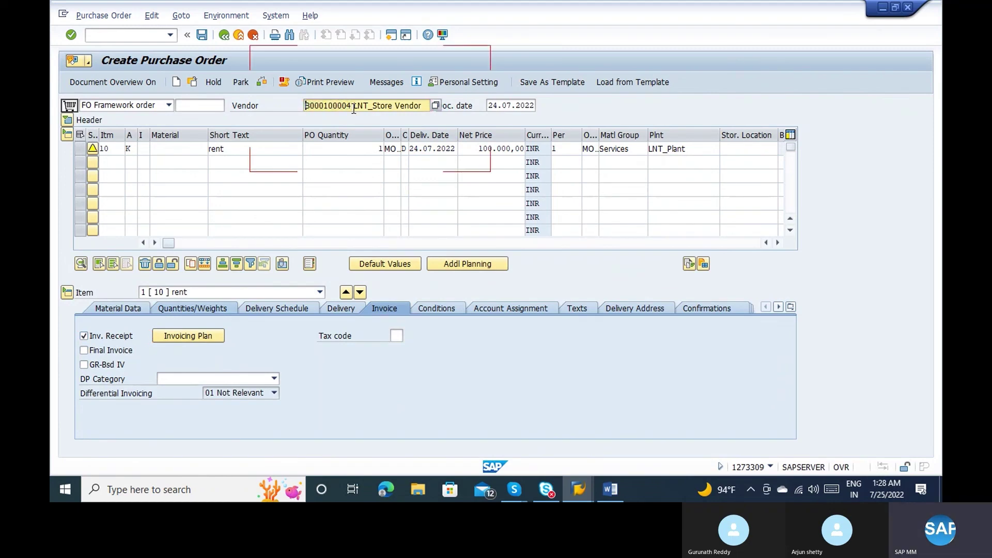
{"action": "left_click", "coordinate": [109, 37]}
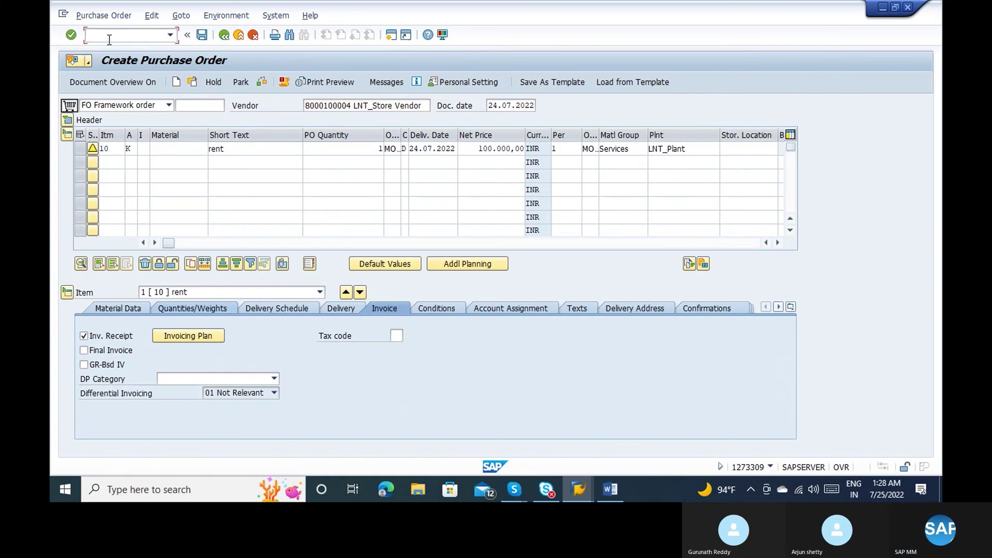
{"action": "type", "text": "/nxk02"}
{"action": "key", "text": "Return"}
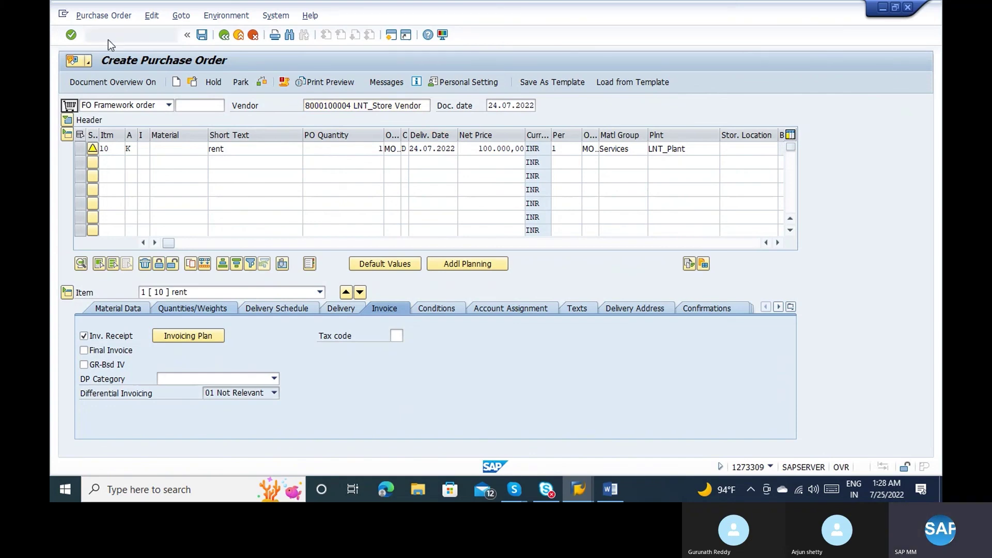
{"action": "key", "text": "Return"}
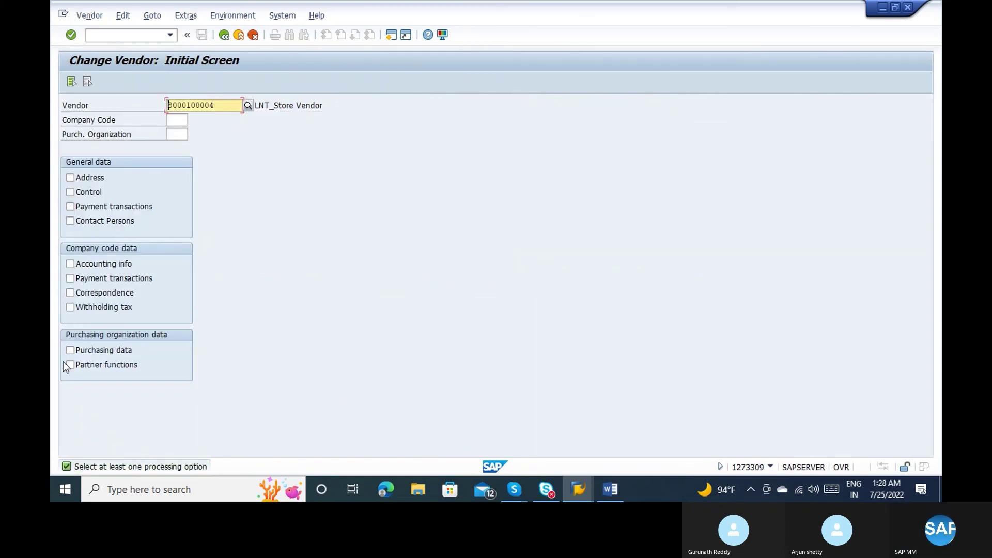
{"action": "left_click", "coordinate": [80, 348]}
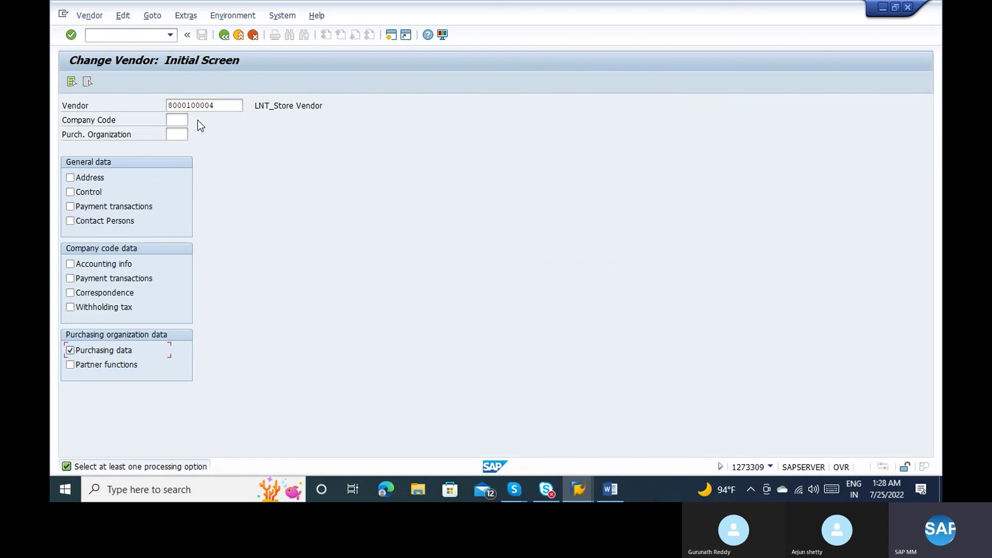
{"action": "left_click", "coordinate": [181, 130]}
{"action": "type", "text": "2121"}
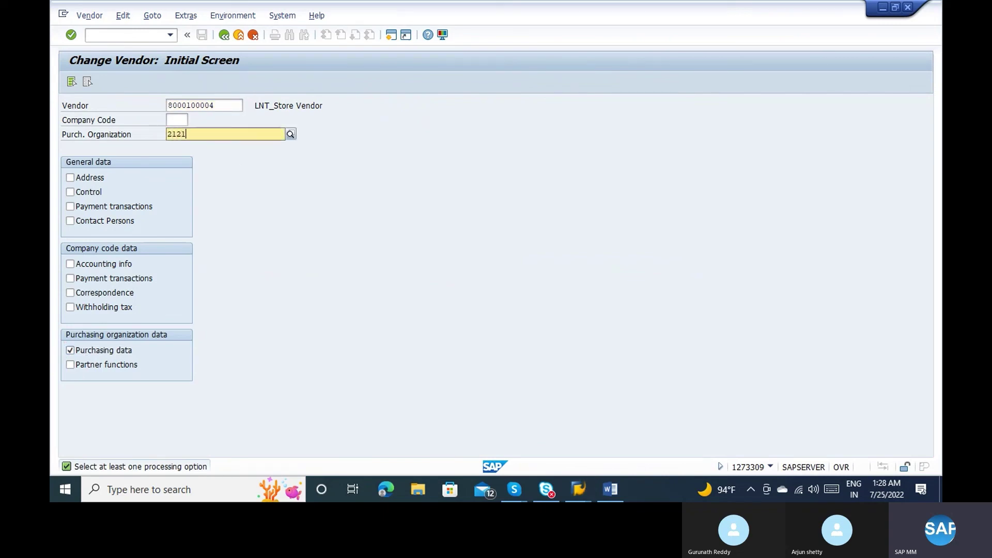
{"action": "key", "text": "Return"}
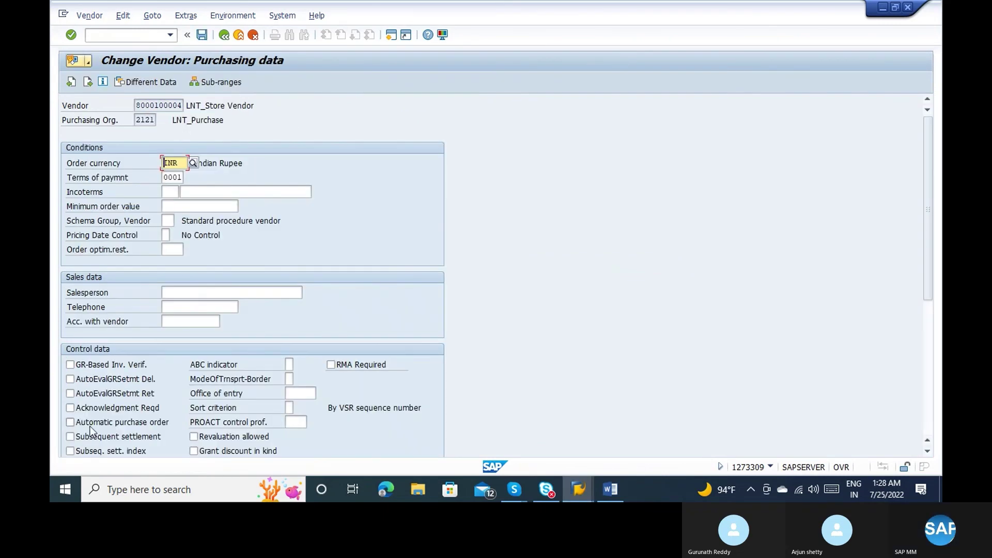
Activate AutoEvalGRSetmt Del. and AutoEvalGRSetmt Ret for the vendor and save the purchasing data.
{"action": "left_click", "coordinate": [78, 383]}
{"action": "left_click", "coordinate": [85, 396]}
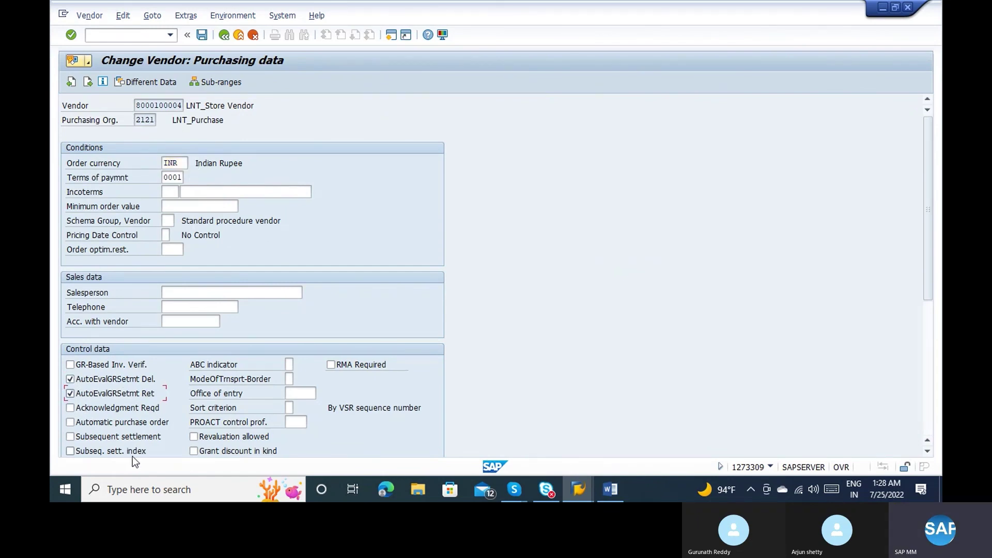
{"action": "key", "text": "Return"}
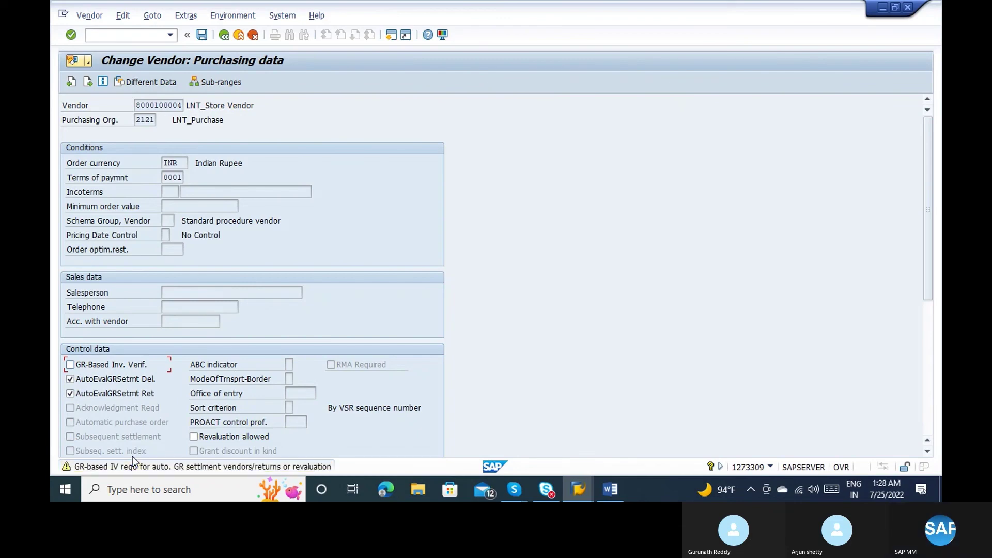
{"action": "key", "text": "Return"}
{"action": "key", "text": "Return"}
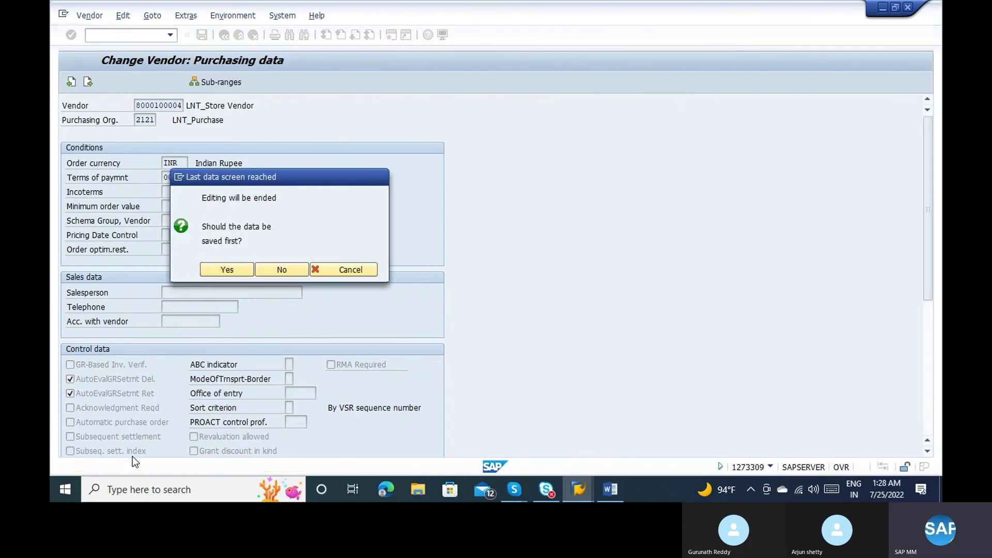
Start a new purchase order in ME21N.
{"action": "left_click", "coordinate": [131, 35]}
{"action": "type", "text": "/nme2"}
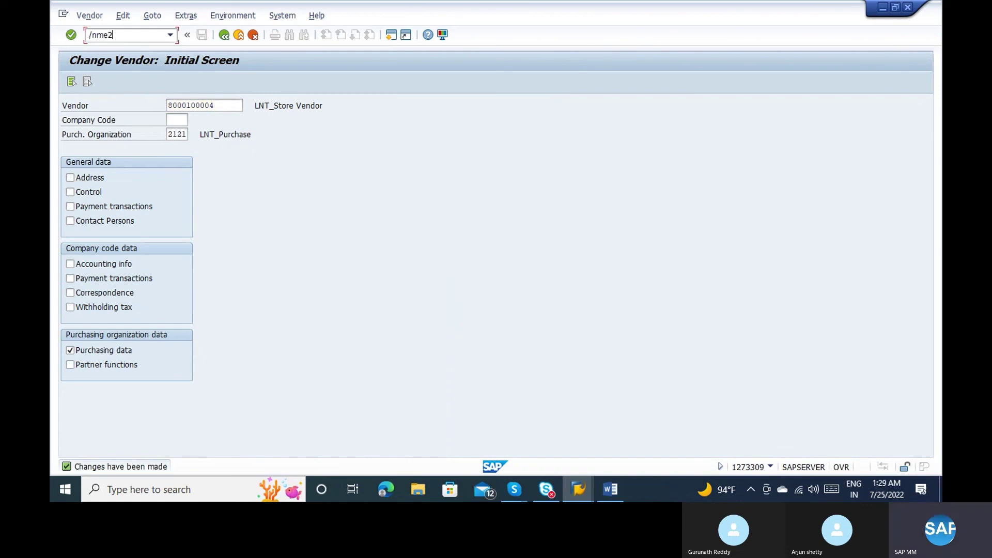
{"action": "type", "text": "1n"}
{"action": "key", "text": "Return"}
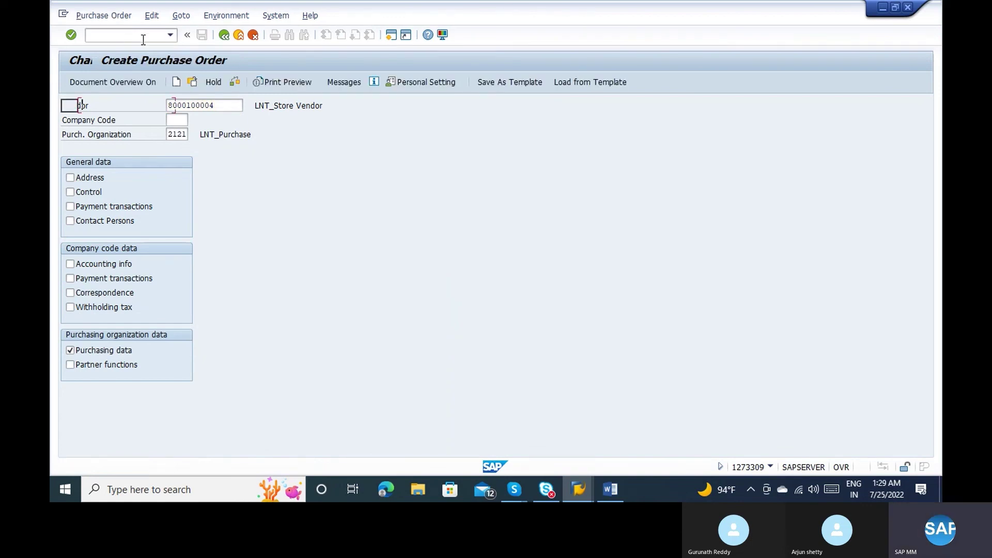
Create a framework order (FO) for the LNT_Store Vendor with purchasing organization 2121, a purchasing group and company code 9999.
{"action": "left_click", "coordinate": [335, 112]}
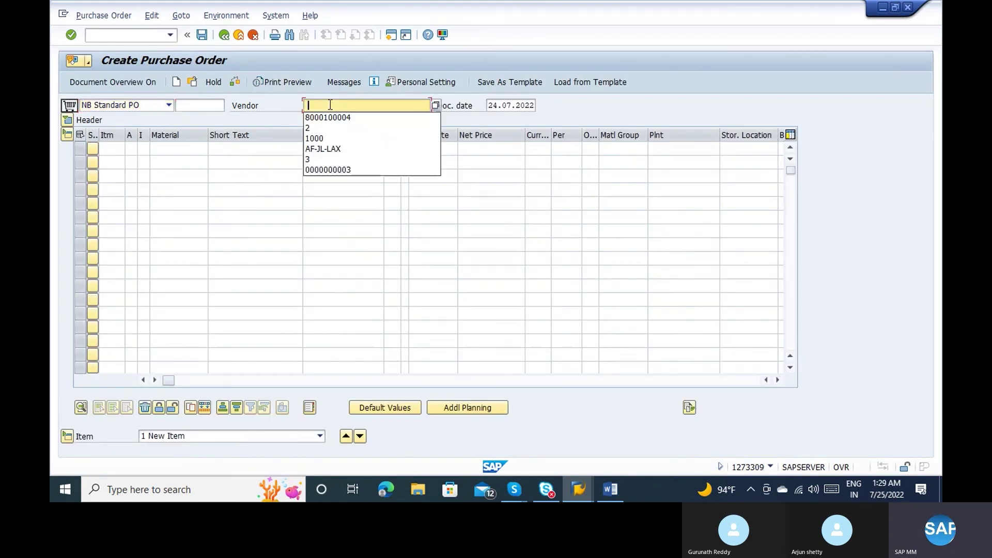
{"action": "left_click", "coordinate": [331, 118]}
{"action": "key", "text": "shift+Tab"}
{"action": "key", "text": "shift+Tab"}
{"action": "key", "text": "F4"}
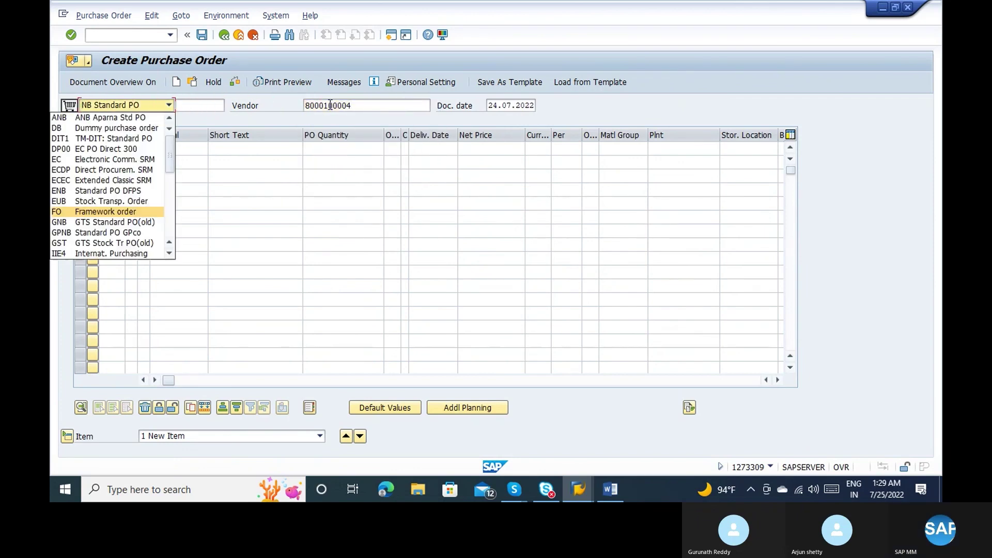
{"action": "key", "text": "Return"}
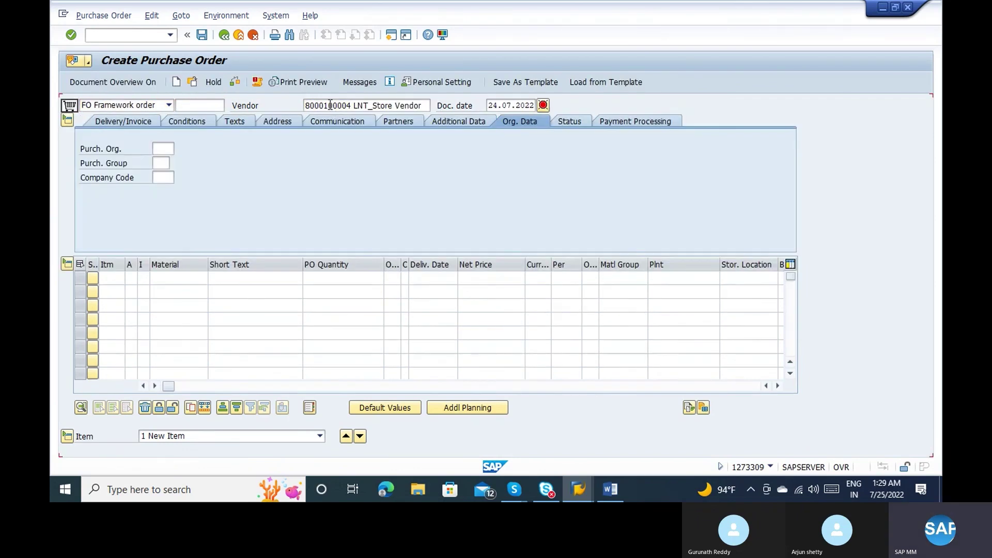
{"action": "key", "text": "Down"}
{"action": "key", "text": "Return"}
{"action": "key", "text": "Return"}
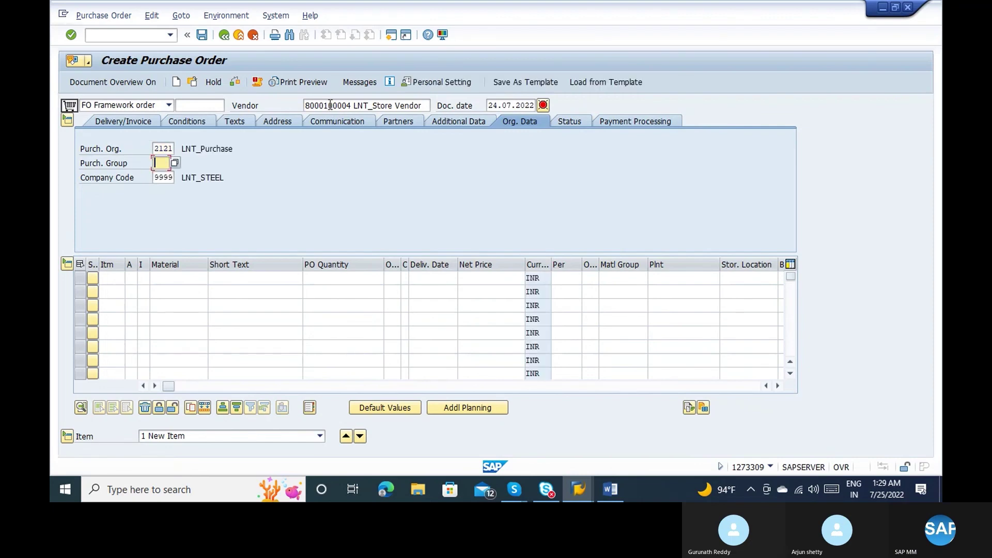
{"action": "key", "text": "Return"}
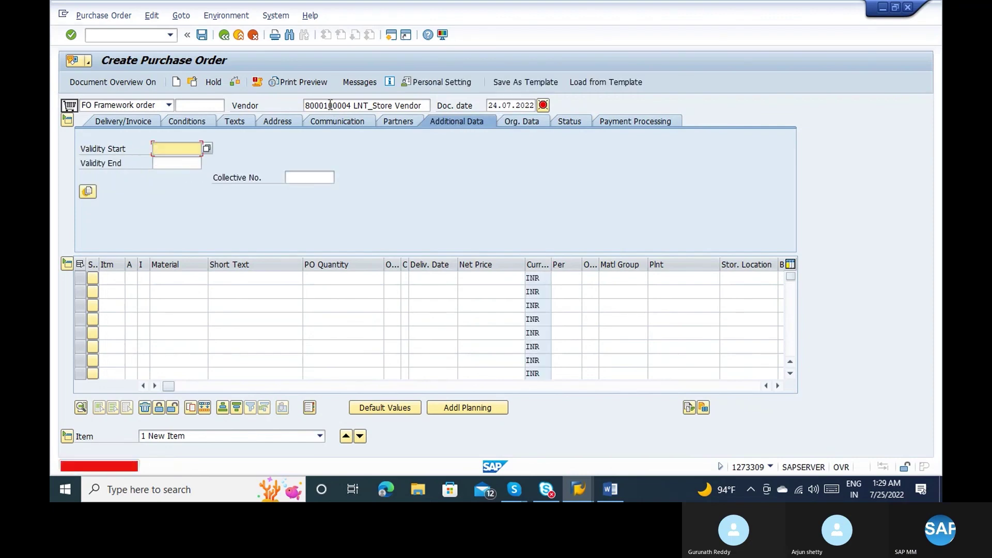
Set the order's validity period from 25.07.2022 to 01.07.2023.
{"action": "key", "text": "Return"}
{"action": "key", "text": "Tab"}
{"action": "key", "text": "Return"}
{"action": "key", "text": "Return"}
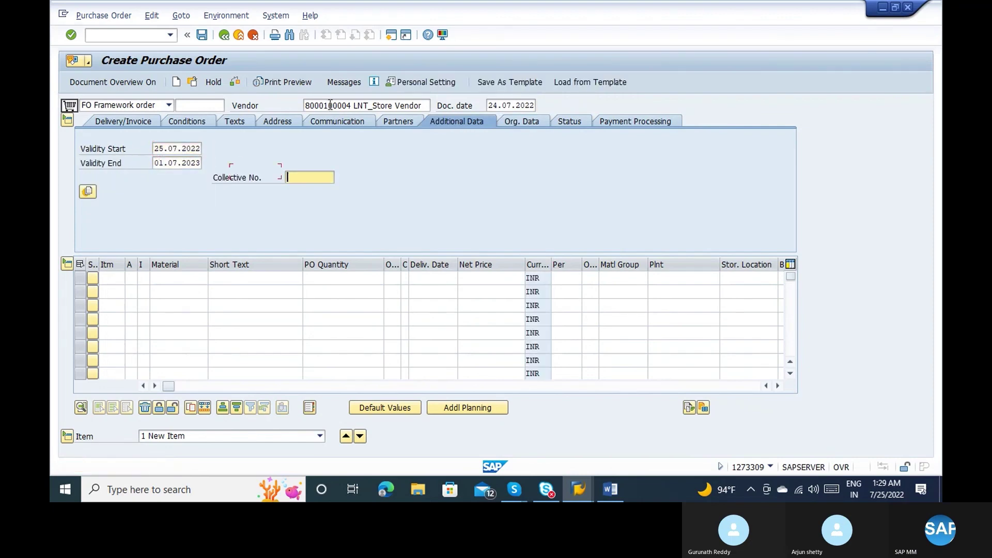
{"action": "key", "text": "Tab"}
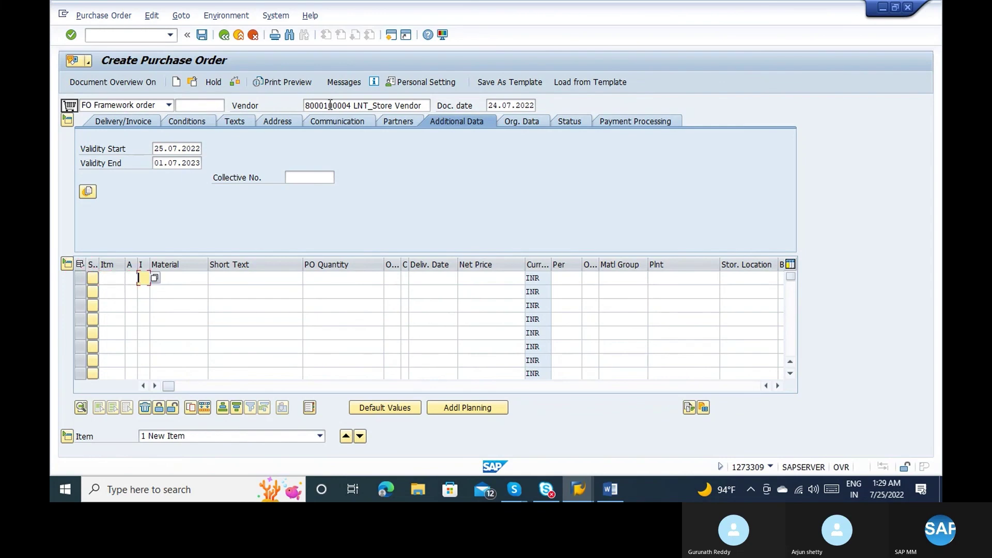
Add an order item with account assignment category K, short text RENT and plant LNT_Plant.
{"action": "key", "text": "shift+Tab"}
{"action": "type", "text": "K"}
{"action": "key", "text": "Tab"}
{"action": "key", "text": "Tab"}
{"action": "key", "text": "Tab"}
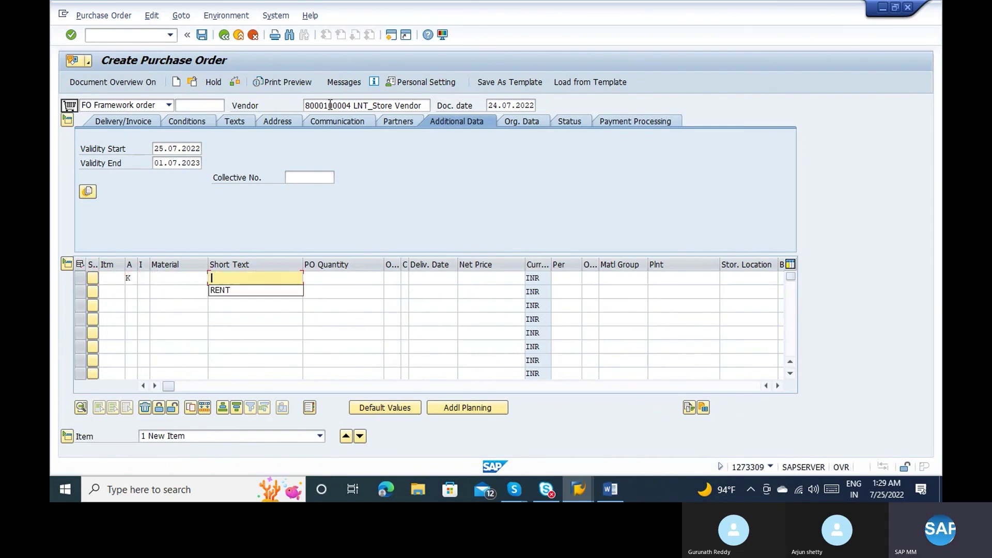
{"action": "key", "text": "Down"}
{"action": "key", "text": "Return"}
{"action": "key", "text": "Return"}
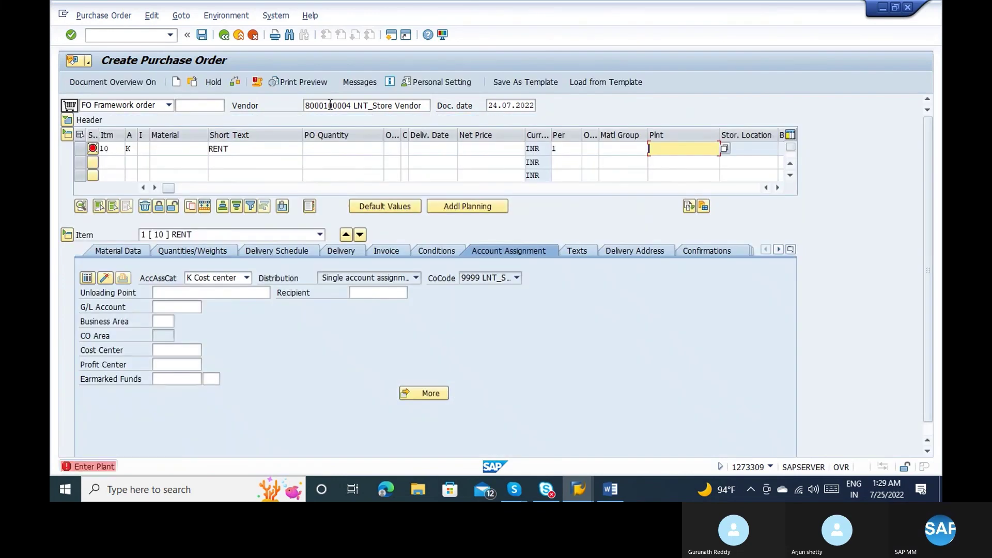
{"action": "type", "text": "LNT_Plant"}
{"action": "key", "text": "Return"}
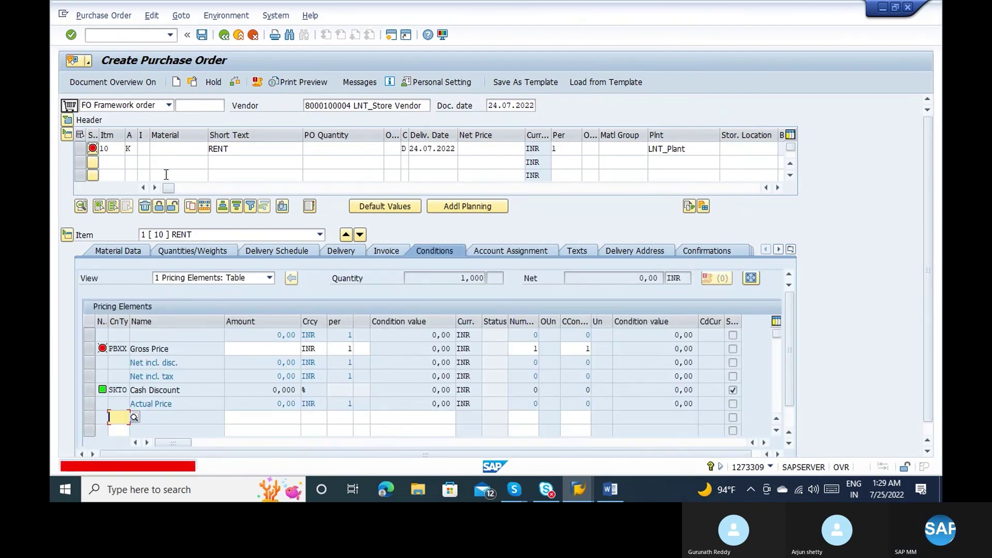
Set the rent item's quantity to 1 and its net price to 1000 INR.
{"action": "left_click", "coordinate": [349, 148]}
{"action": "type", "text": "1"}
{"action": "key", "text": "Tab"}
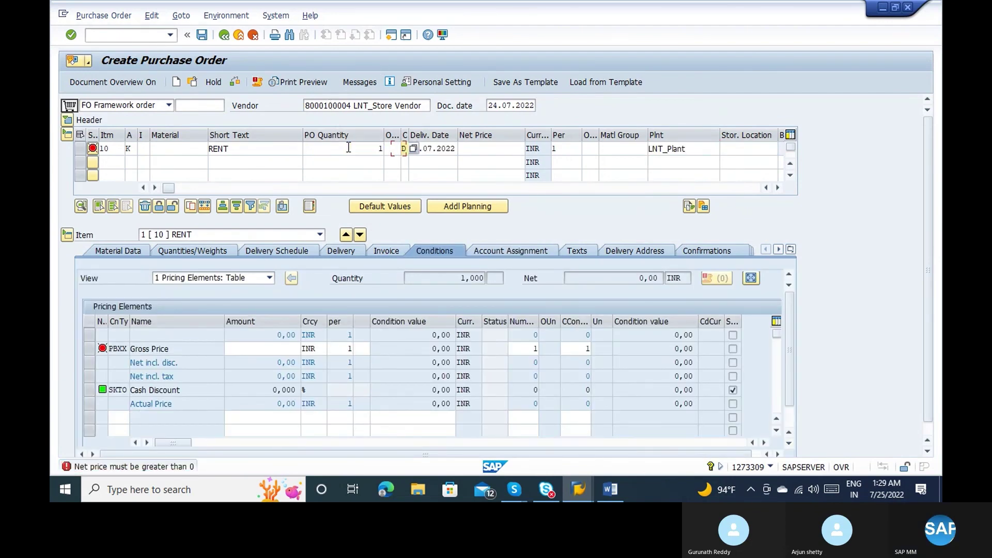
{"action": "key", "text": "Tab"}
{"action": "key", "text": "Tab"}
{"action": "key", "text": "Return"}
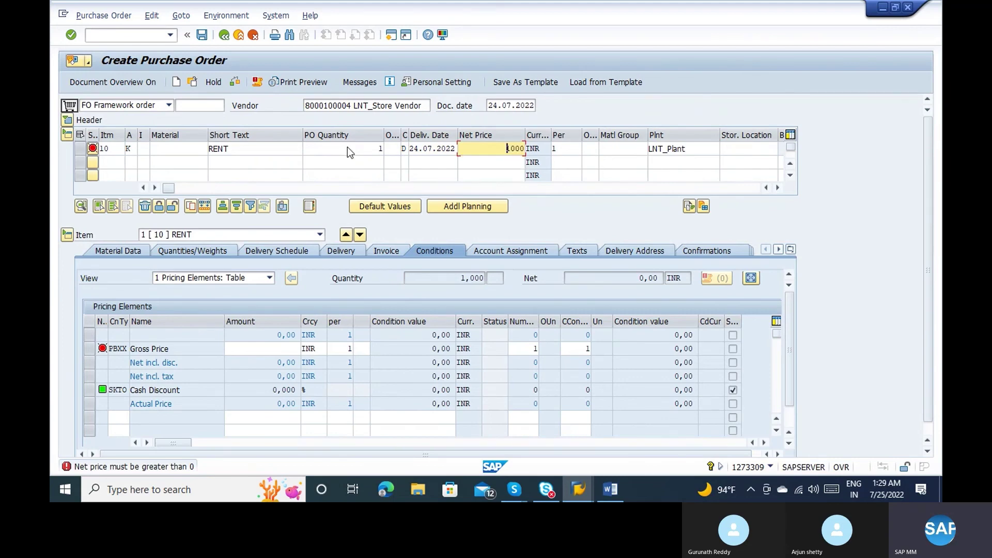
Assign material group 007 and order unit MON to the rent item.
{"action": "left_click", "coordinate": [623, 147]}
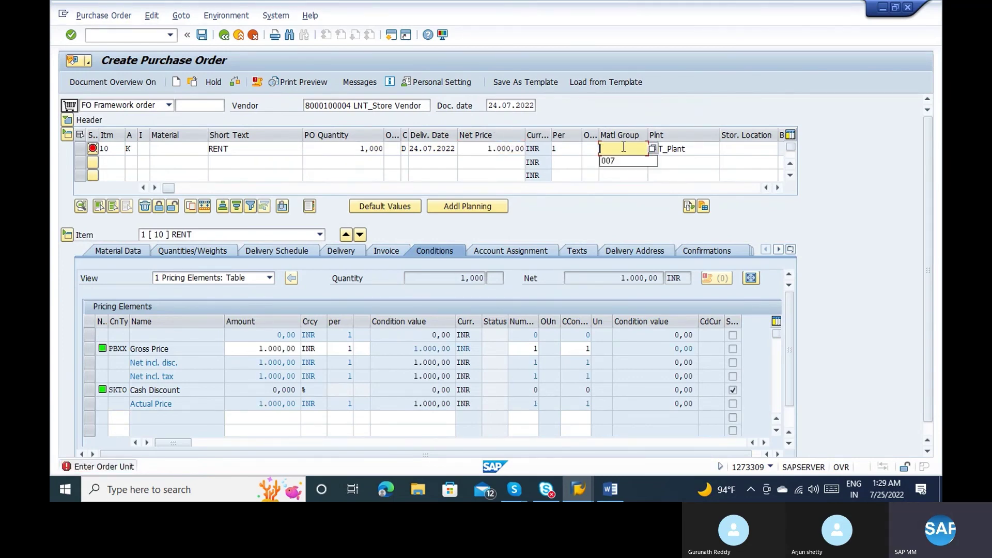
{"action": "type", "text": "007"}
{"action": "key", "text": "Return"}
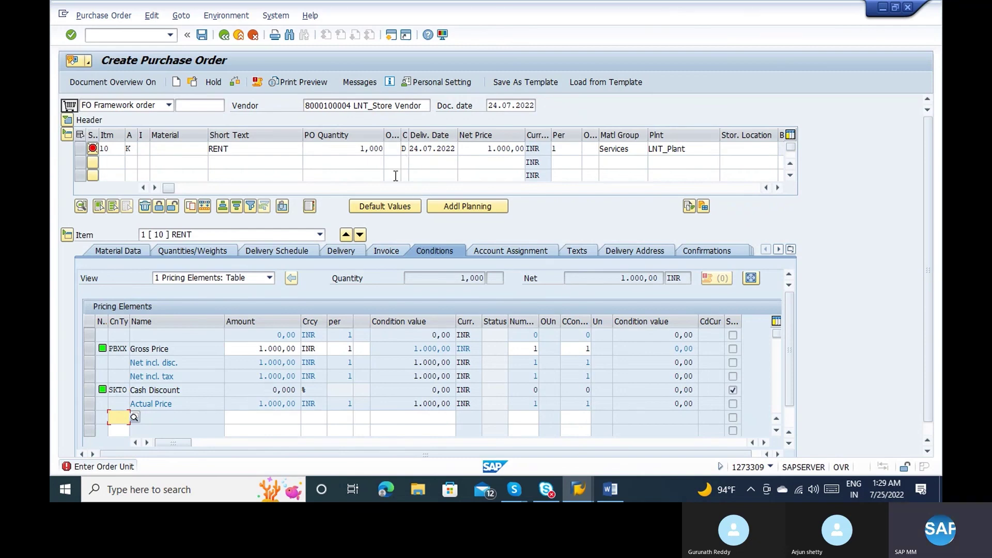
{"action": "left_click", "coordinate": [392, 148]}
{"action": "type", "text": "MON"}
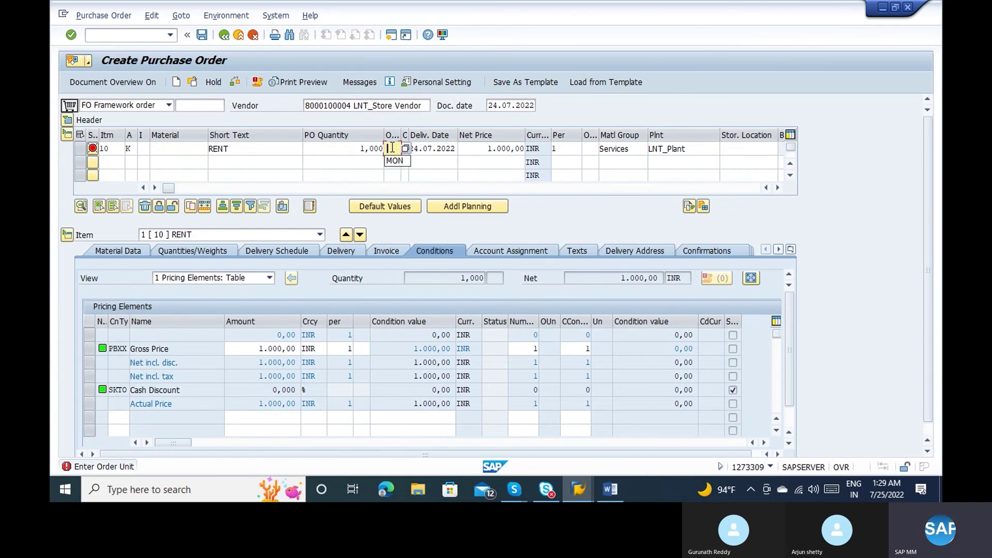
{"action": "key", "text": "Return"}
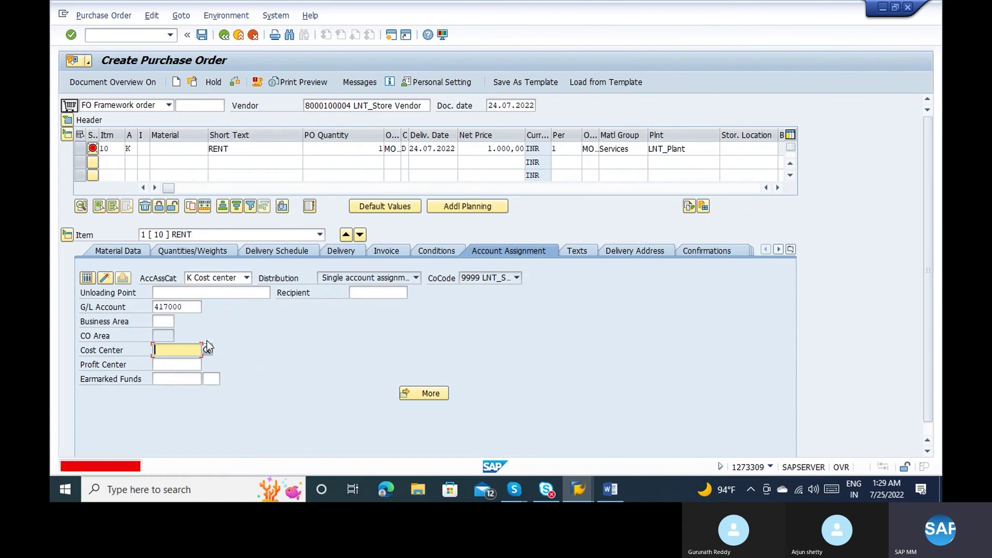
Assign a cost center to the rent item and check the goods receipt setting in its delivery data.
{"action": "left_click", "coordinate": [205, 347]}
{"action": "key", "text": "Down"}
{"action": "key", "text": "Return"}
{"action": "key", "text": "Return"}
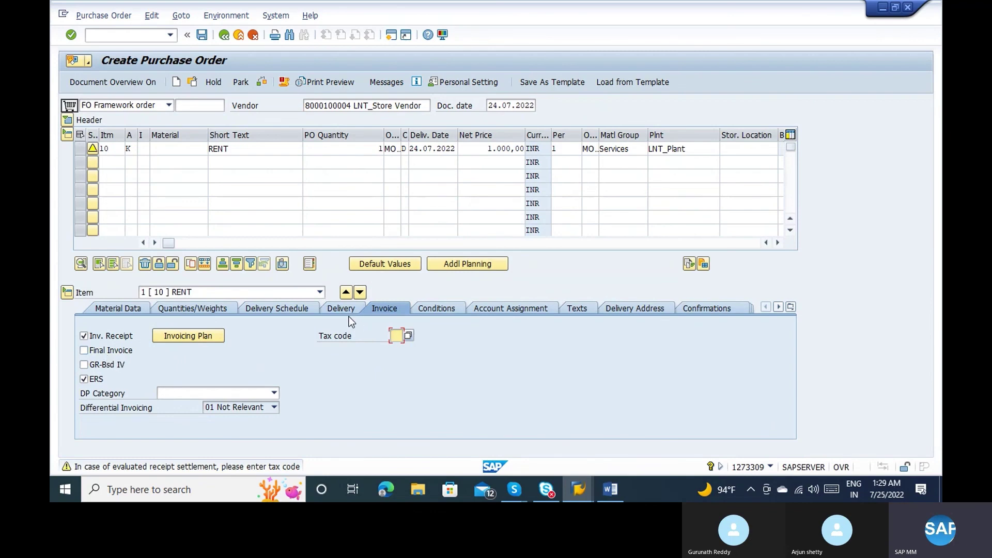
{"action": "left_click", "coordinate": [342, 310]}
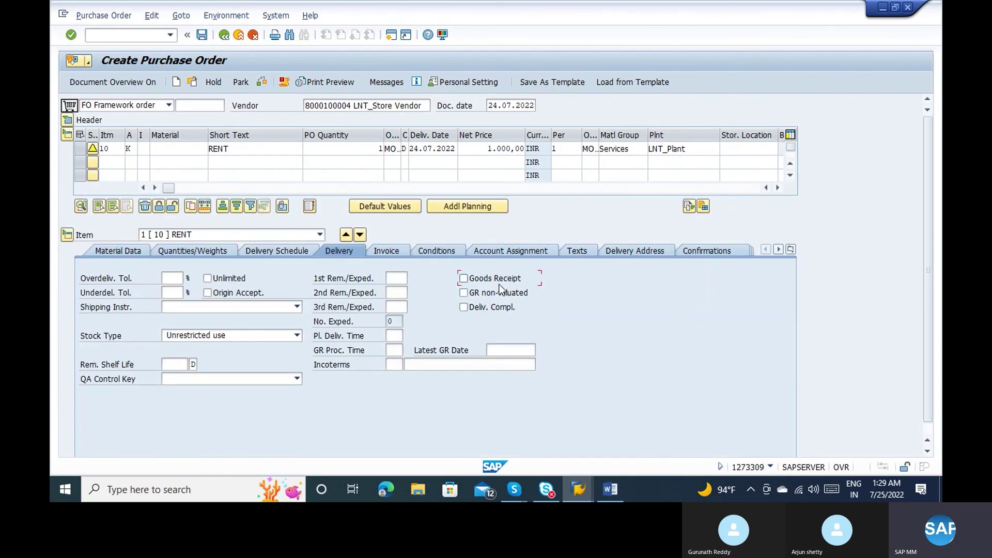
{"action": "key", "text": "Return"}
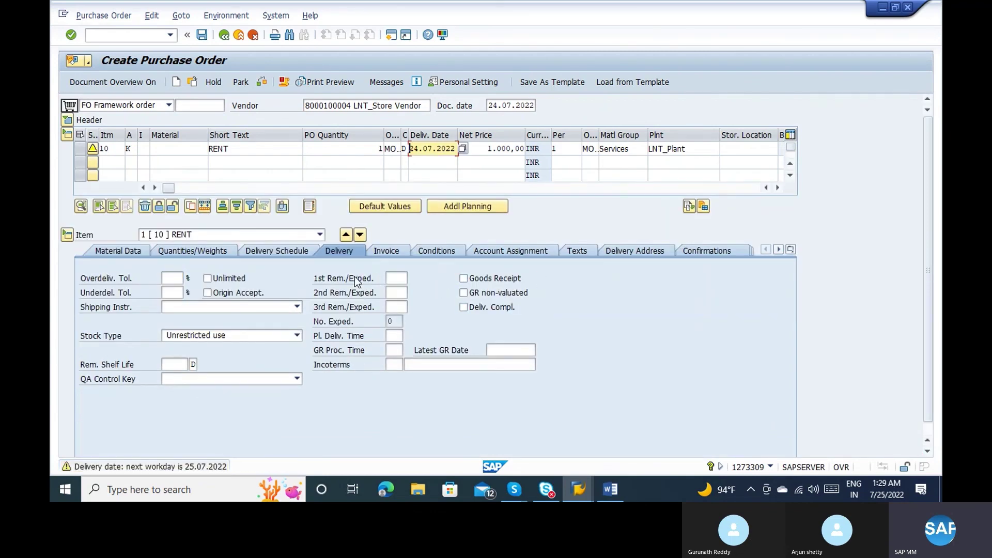
Create a sample periodic invoicing plan (M1) for the rent item from its invoice data.
{"action": "left_click", "coordinate": [386, 250]}
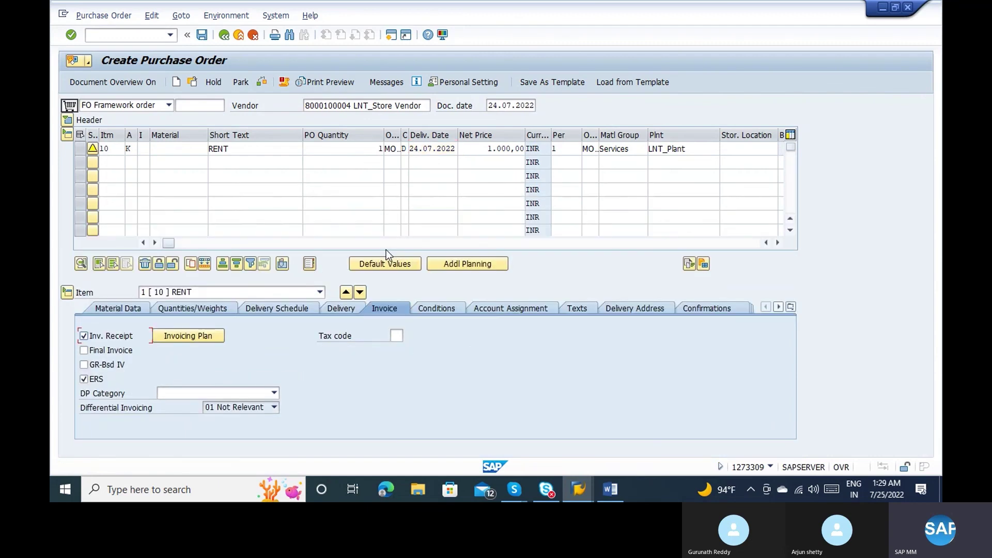
{"action": "left_click", "coordinate": [172, 337]}
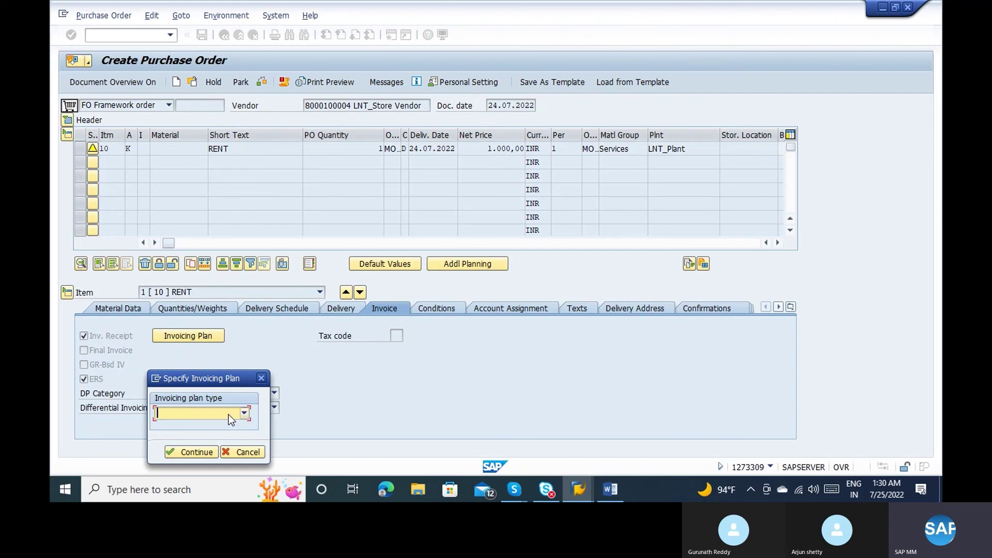
{"action": "left_click", "coordinate": [228, 415]}
{"action": "left_click", "coordinate": [209, 428]}
{"action": "left_click", "coordinate": [197, 453]}
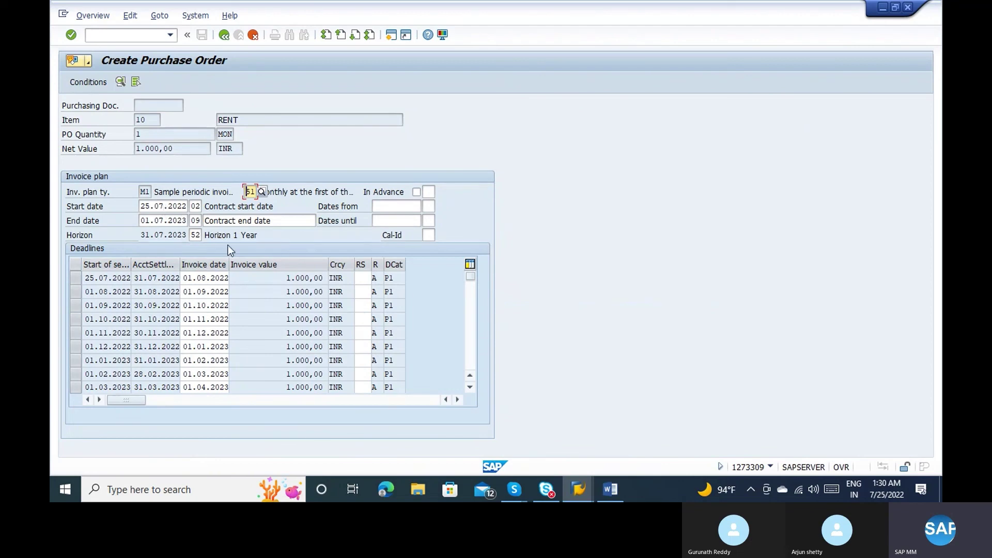
Change the first deadline's invoice date to 25.07.2022 in the invoicing plan and return to the order.
{"action": "left_click", "coordinate": [205, 278]}
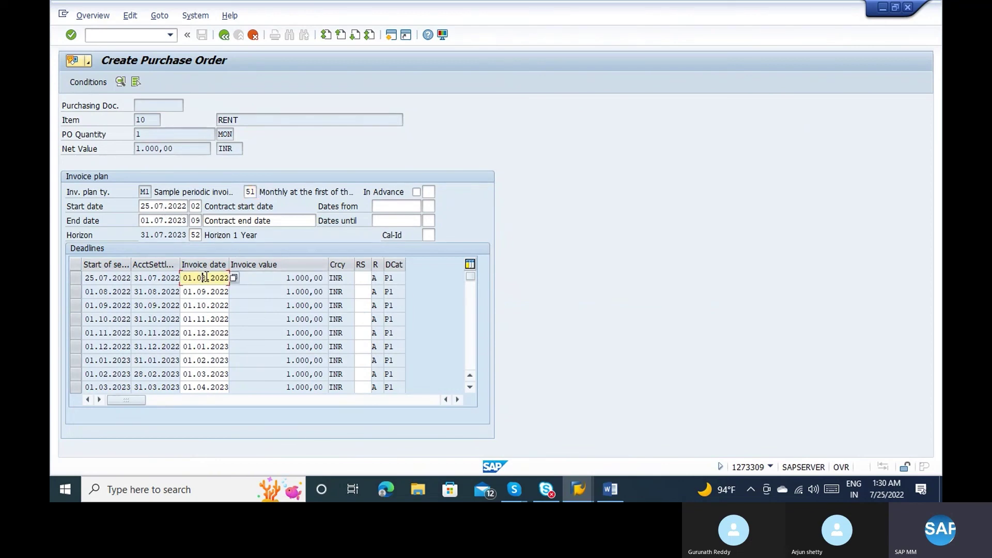
{"action": "left_click", "coordinate": [233, 279]}
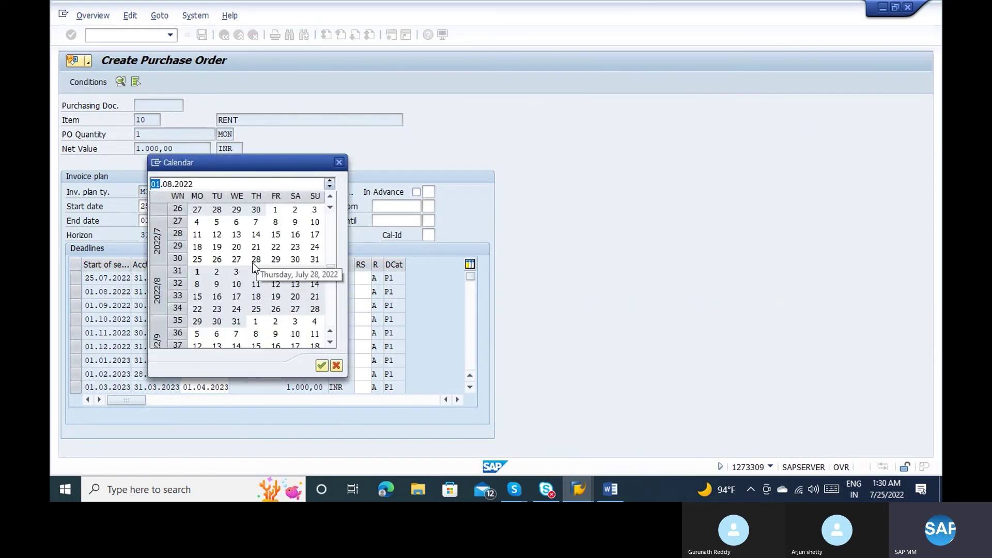
{"action": "double_click", "coordinate": [191, 261]}
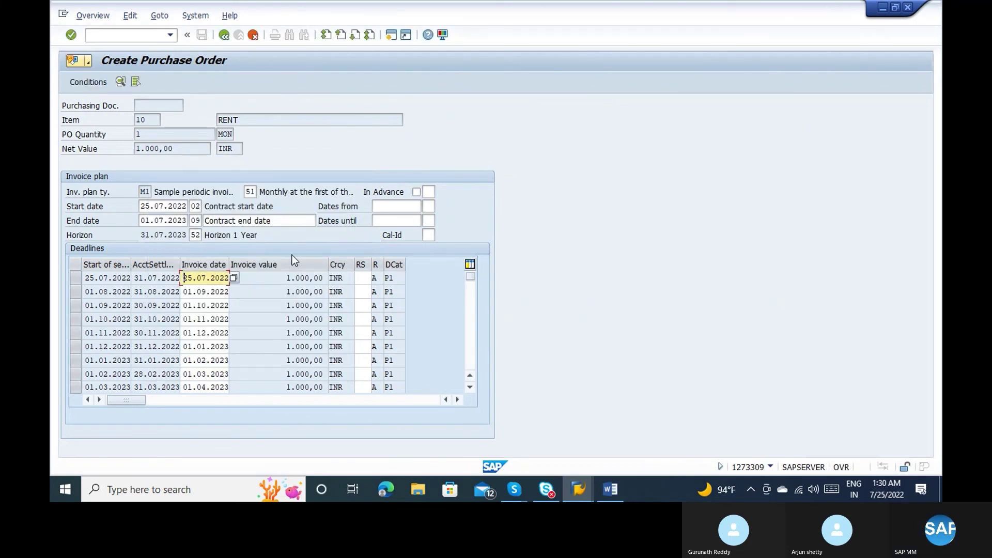
{"action": "left_click", "coordinate": [257, 191]}
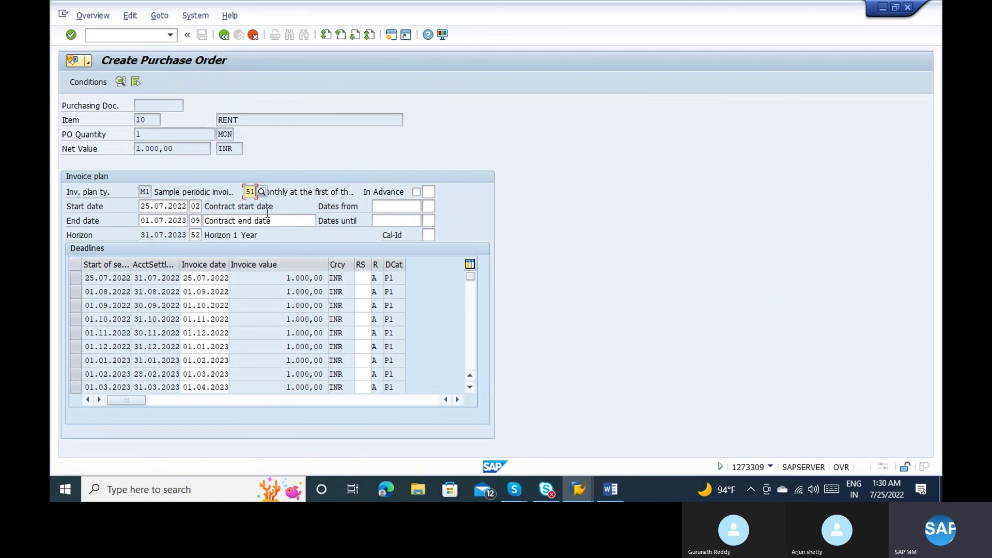
{"action": "left_click", "coordinate": [228, 40]}
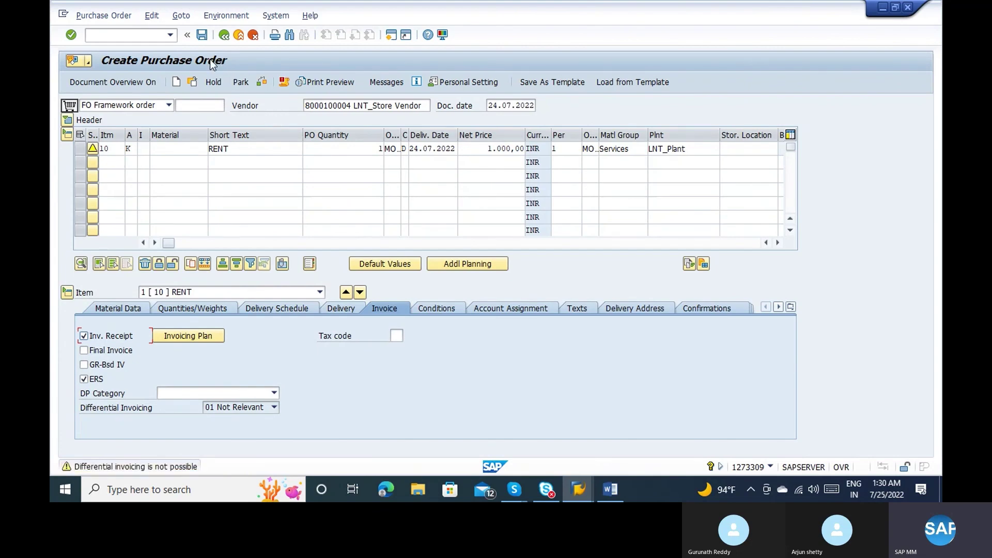
Read the explanation of the differential invoicing message, close it and save the framework order.
{"action": "double_click", "coordinate": [120, 467]}
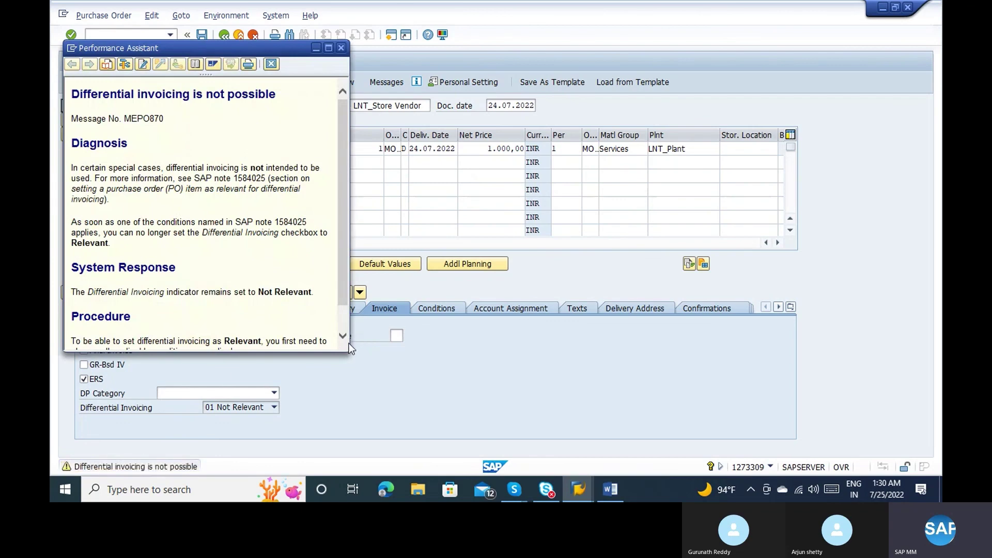
{"action": "scroll", "coordinate": [344, 341], "scroll_direction": "down", "scroll_amount": 1}
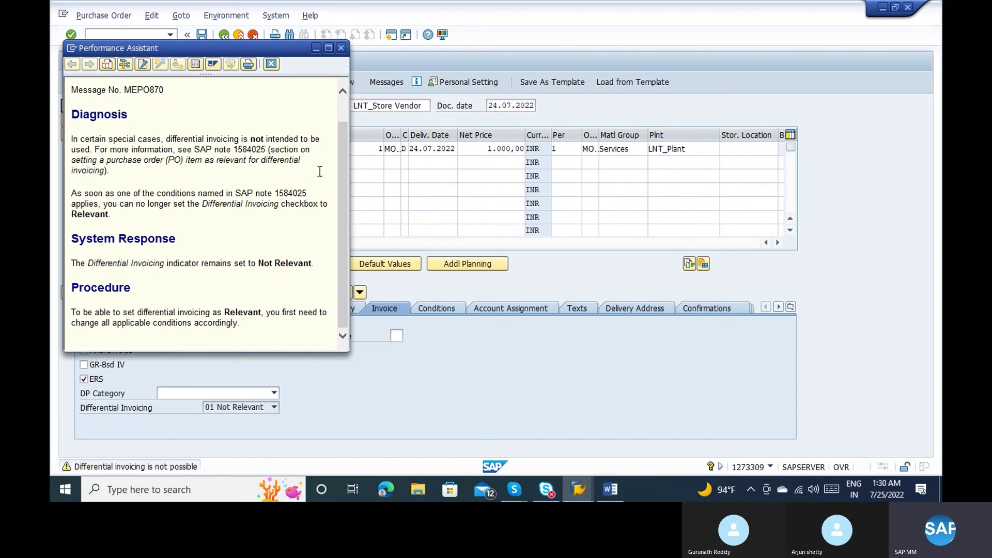
{"action": "left_click", "coordinate": [341, 48]}
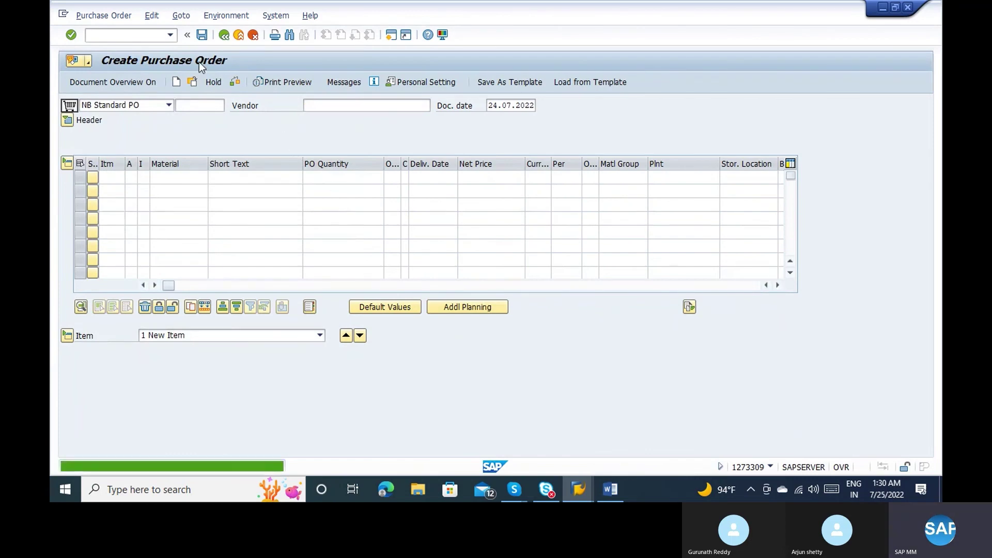
Open the newly saved framework order and select its document number for copying.
{"action": "left_click", "coordinate": [187, 81]}
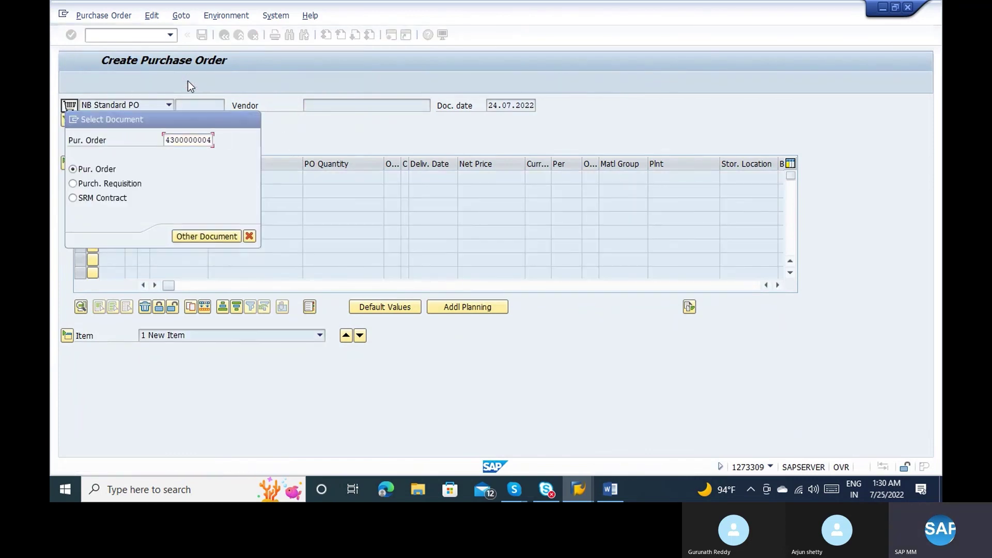
{"action": "key", "text": "Return"}
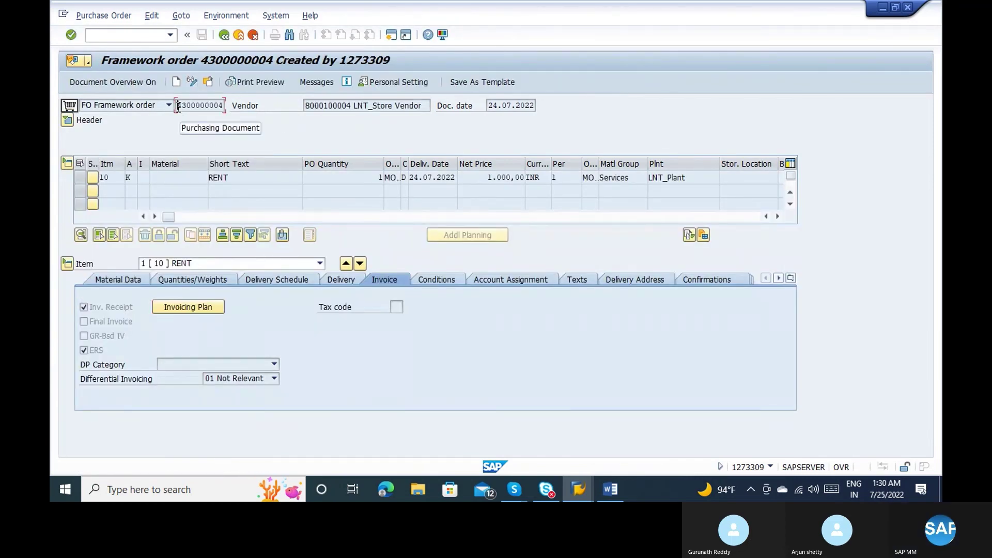
{"action": "left_click", "coordinate": [178, 106]}
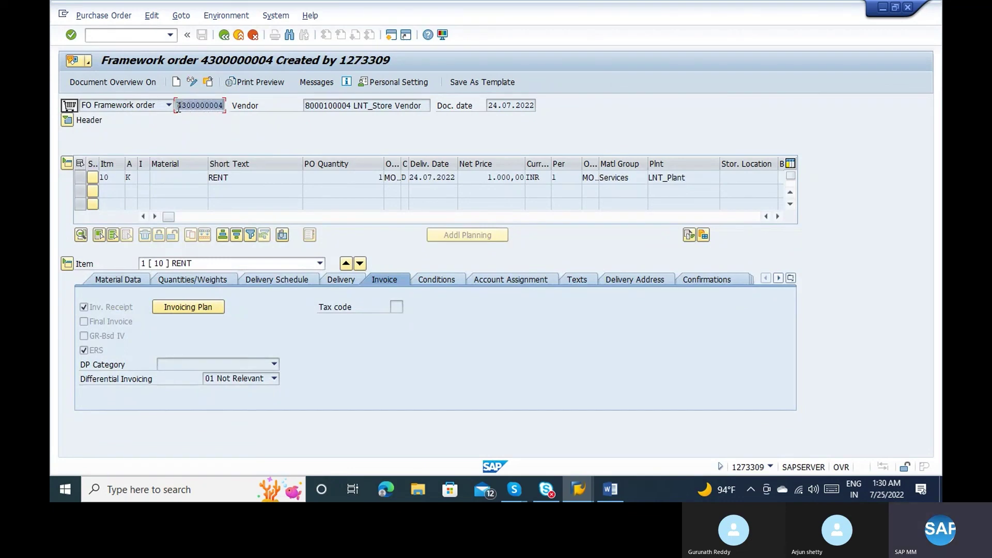
Leave the order display and try to open transaction MIRS.
{"action": "left_click", "coordinate": [104, 33]}
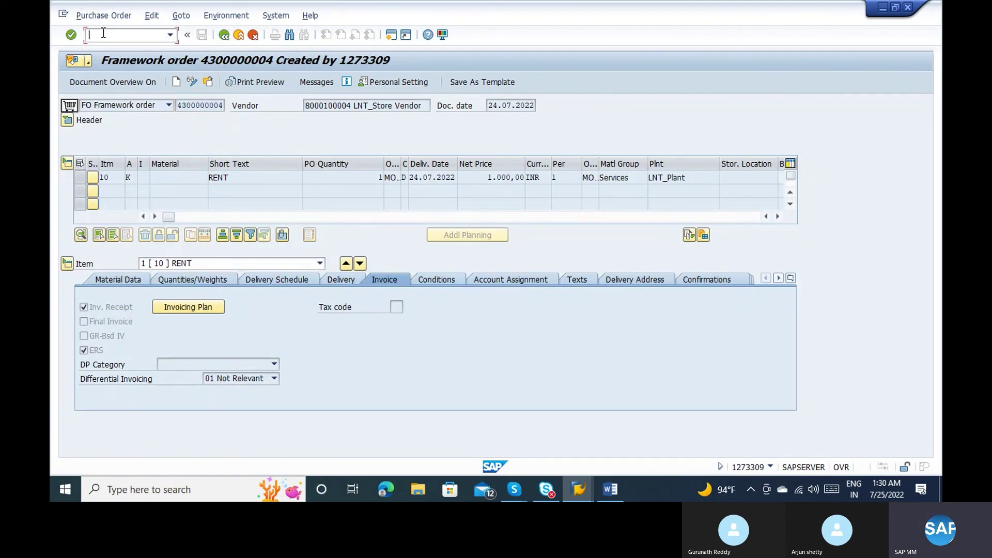
{"action": "type", "text": "/"}
{"action": "type", "text": "nme2"}
{"action": "key", "text": "Return"}
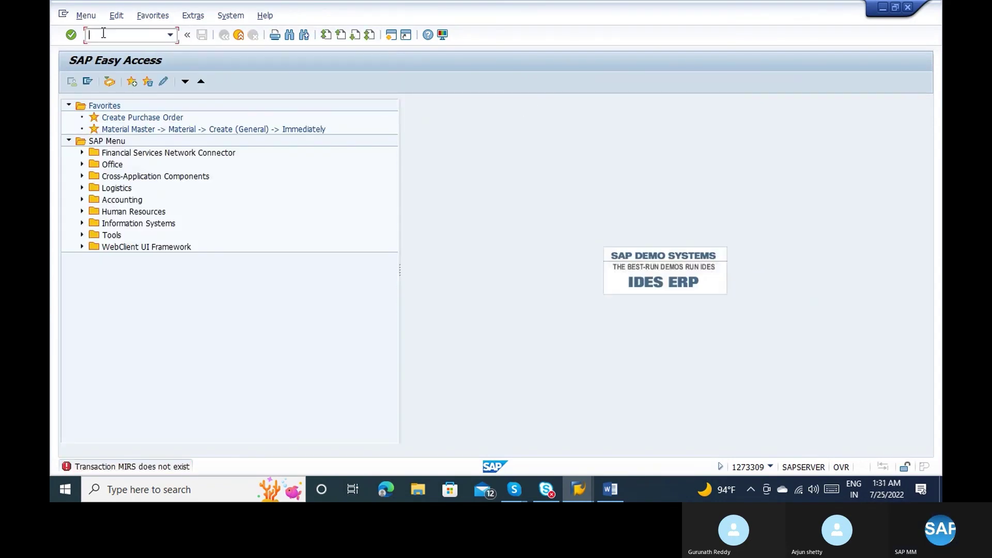
Open transaction MRIS and execute the invoicing plan settlement as a test run with the preset selection.
{"action": "type", "text": "mris"}
{"action": "key", "text": "Return"}
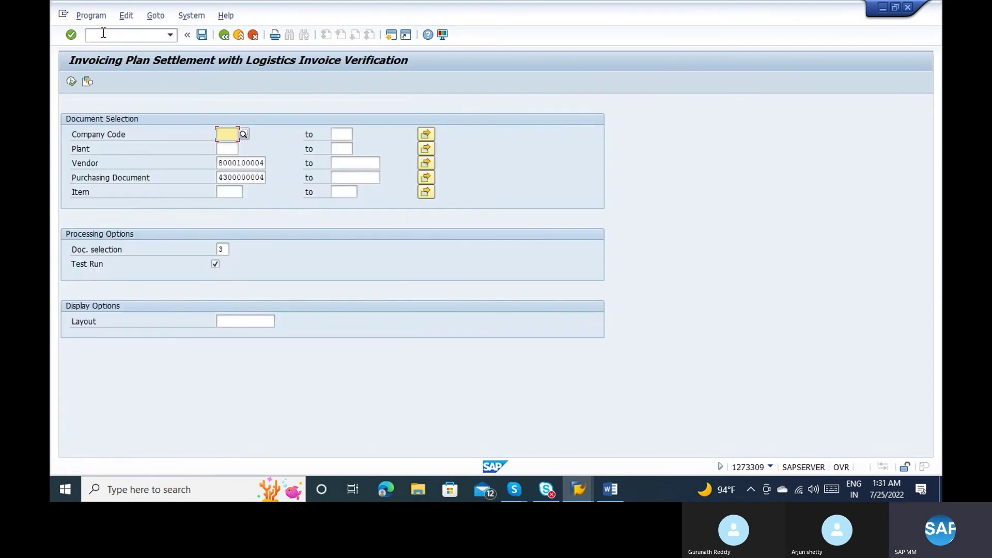
{"action": "left_click", "coordinate": [71, 81]}
Open transaction NACE and select the MR (Invoice Verification) application.
{"action": "left_click", "coordinate": [130, 35]}
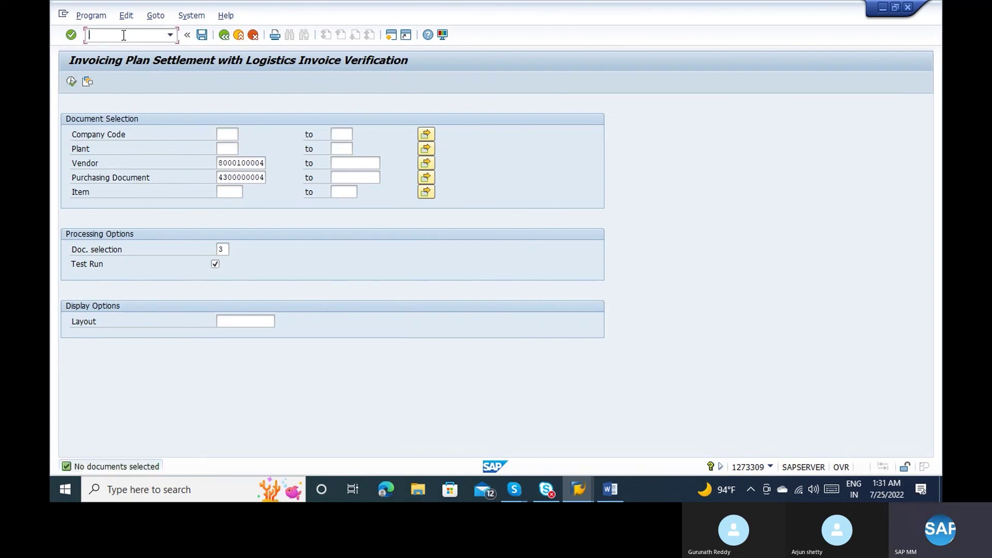
{"action": "type", "text": "/nnace"}
{"action": "key", "text": "Return"}
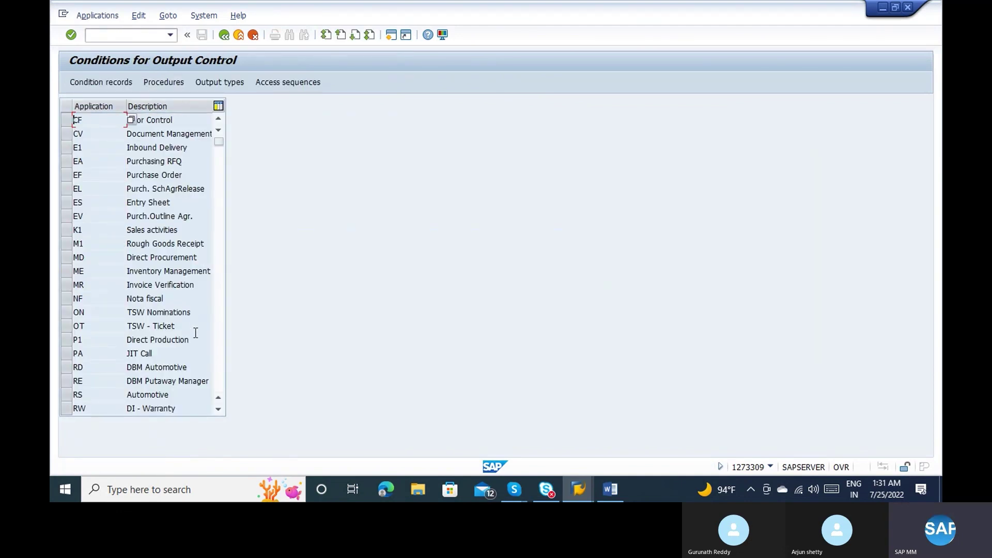
{"action": "left_click", "coordinate": [219, 336]}
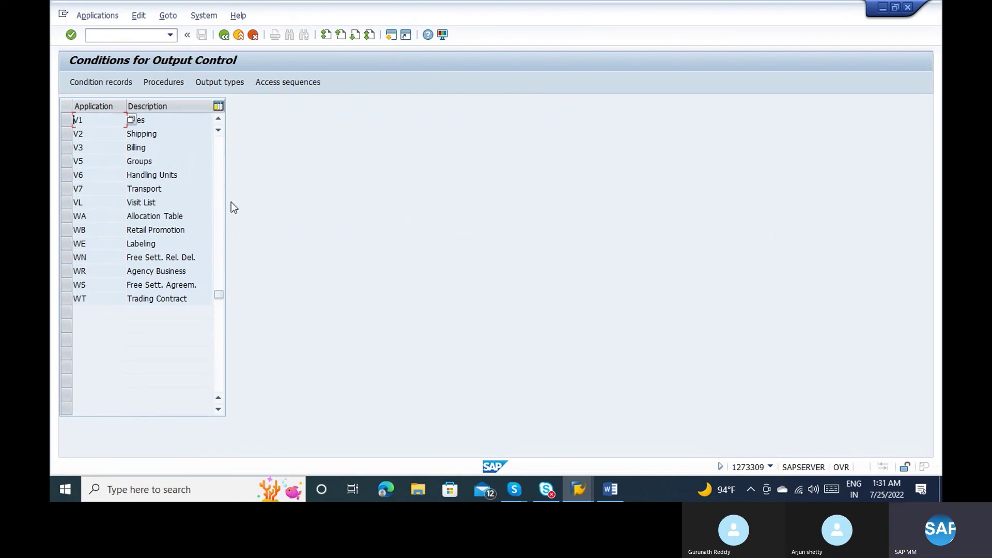
{"action": "left_click", "coordinate": [215, 266]}
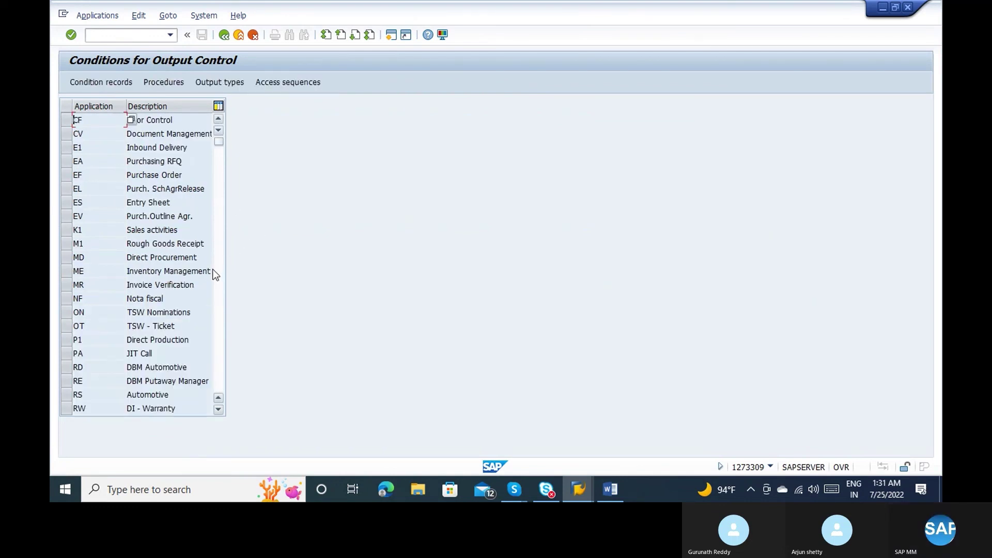
{"action": "left_click", "coordinate": [69, 284]}
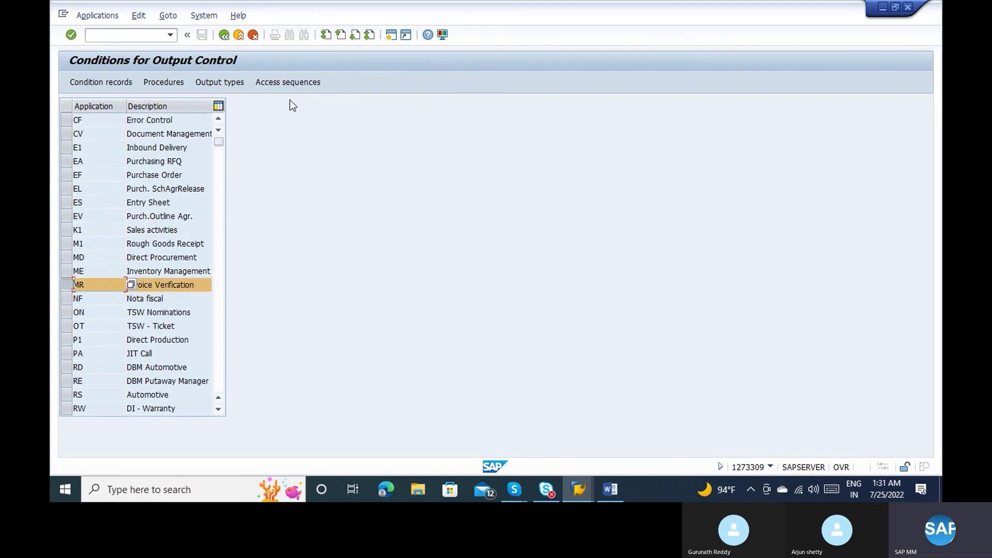
Examine the processing routines of output type INS (Invoice plan) and return to the application list.
{"action": "left_click", "coordinate": [223, 82]}
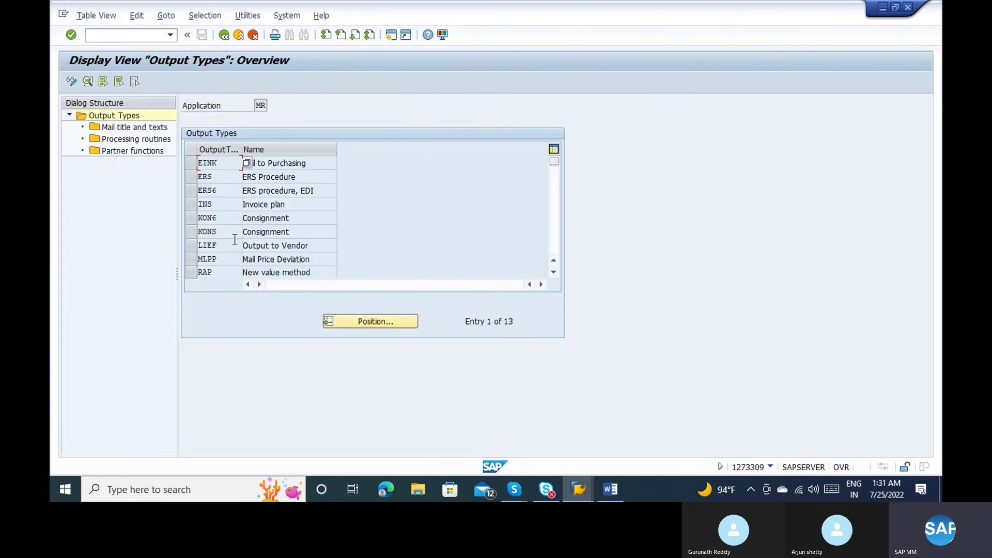
{"action": "left_click", "coordinate": [192, 203]}
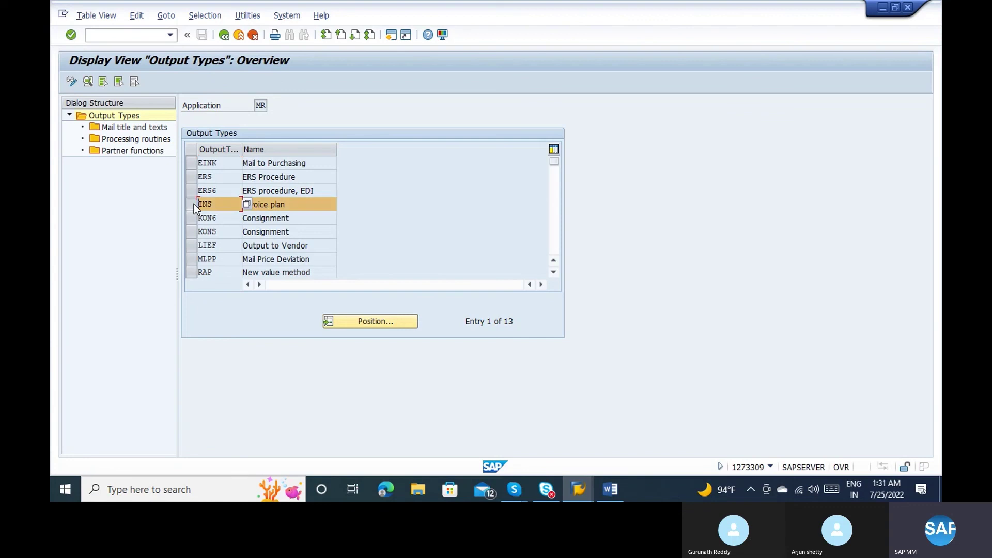
{"action": "double_click", "coordinate": [133, 142]}
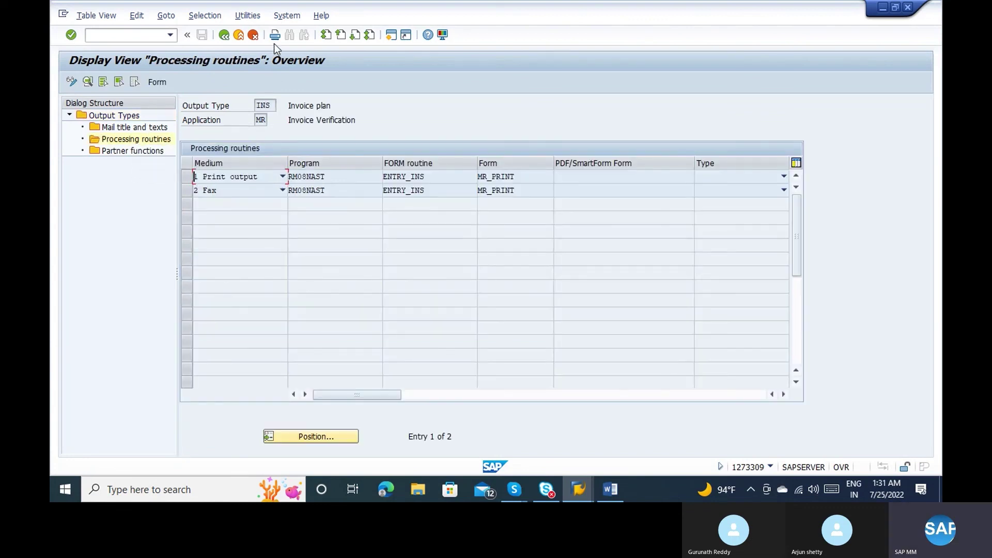
{"action": "left_click", "coordinate": [223, 38]}
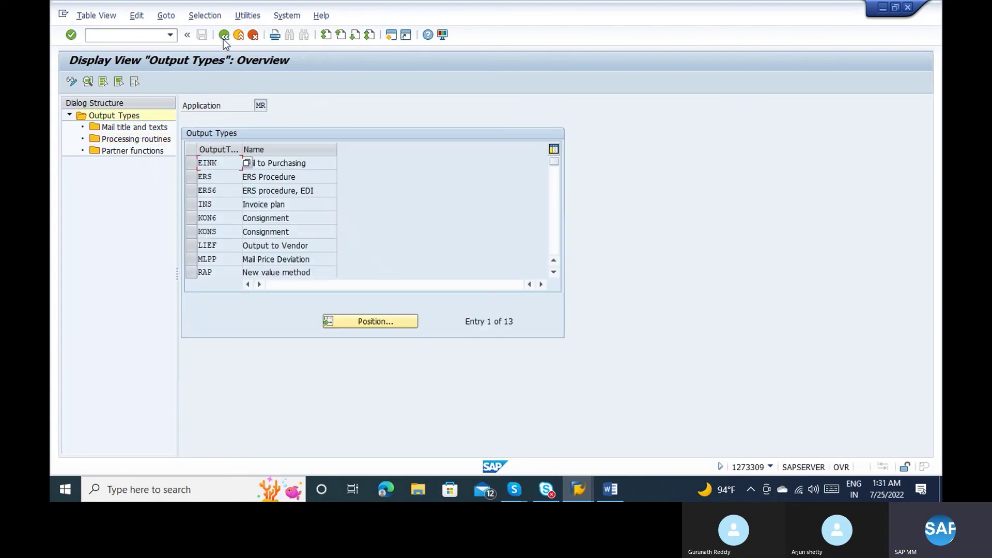
{"action": "left_click", "coordinate": [223, 39]}
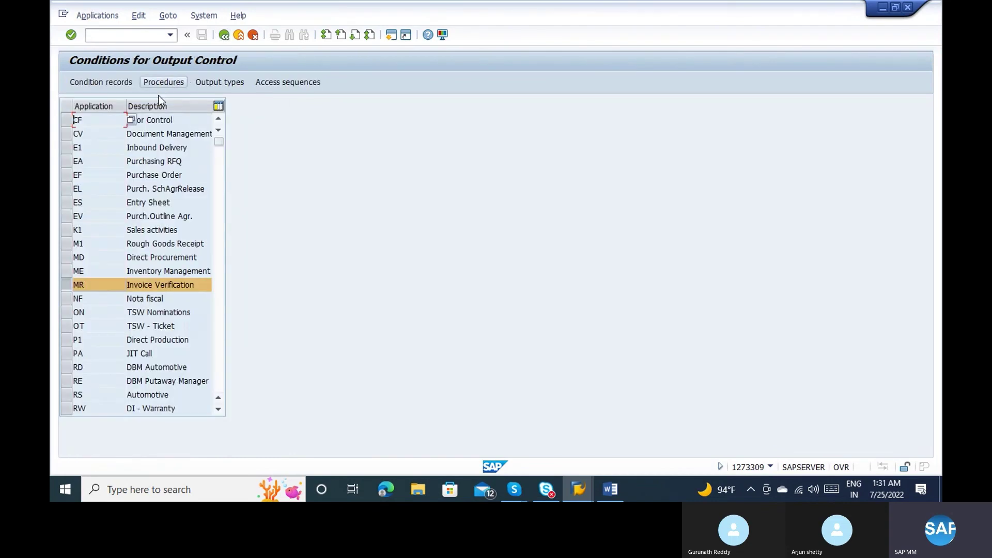
Open the condition records of output type INS by company code (CoCde) and start creating a new record.
{"action": "left_click", "coordinate": [105, 84]}
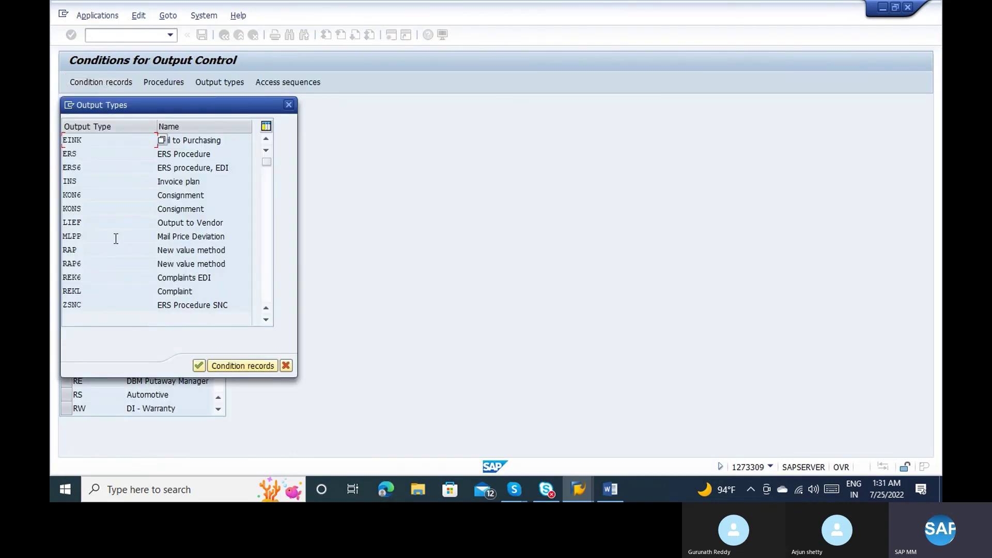
{"action": "double_click", "coordinate": [85, 181]}
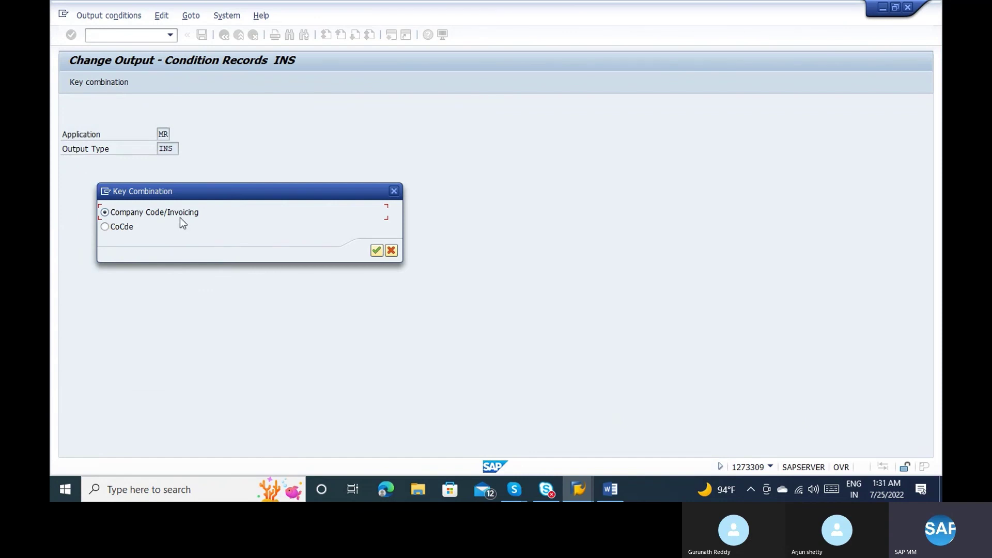
{"action": "double_click", "coordinate": [125, 224]}
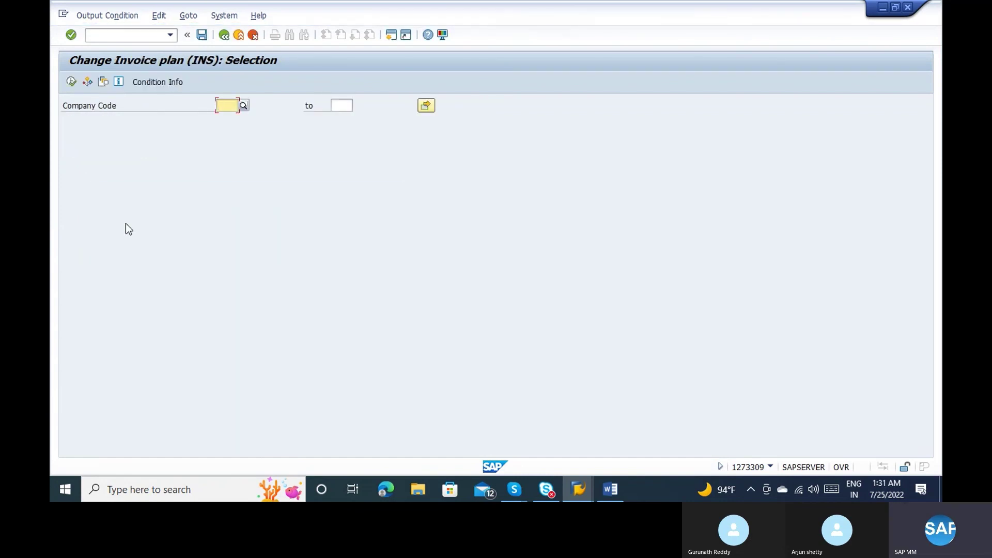
{"action": "left_click", "coordinate": [86, 18]}
{"action": "left_click", "coordinate": [90, 27]}
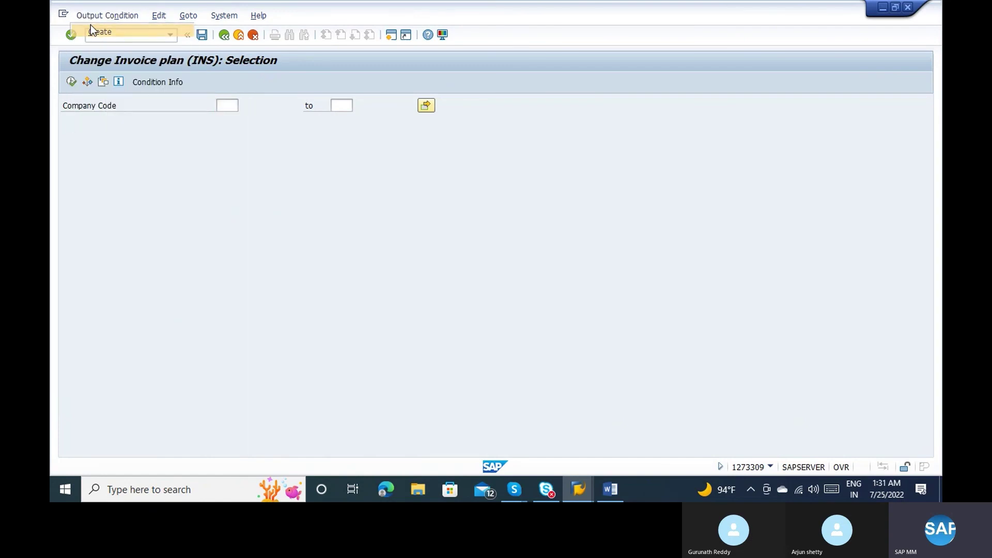
Enter a condition record for company code 2121 with partner function VN and language EN.
{"action": "type", "text": "2121"}
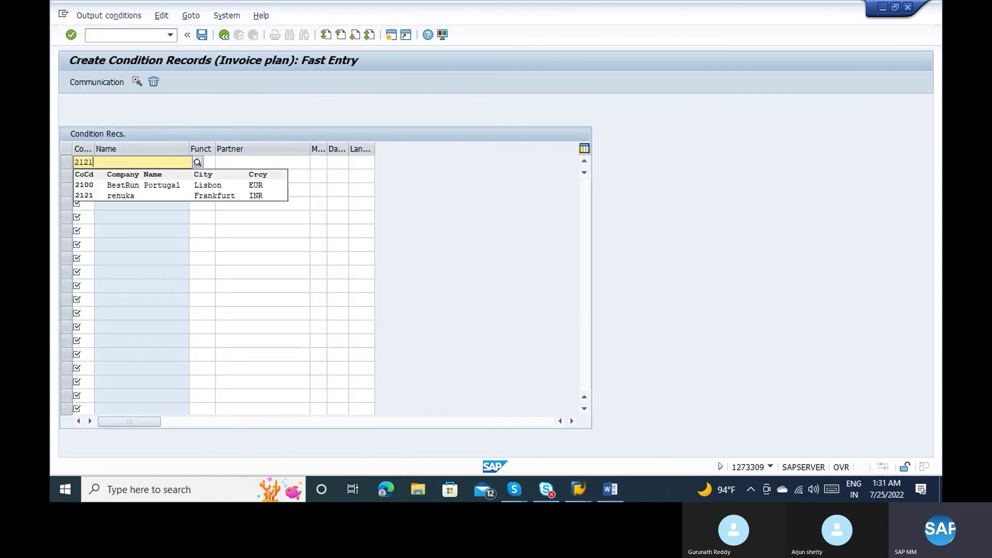
{"action": "key", "text": "Return"}
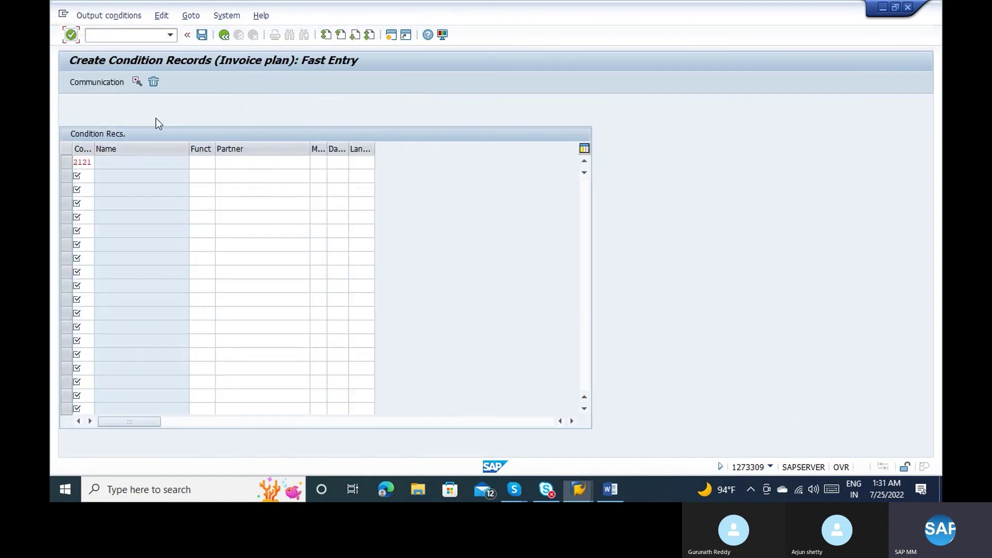
{"action": "left_click", "coordinate": [209, 161]}
{"action": "type", "text": "VN"}
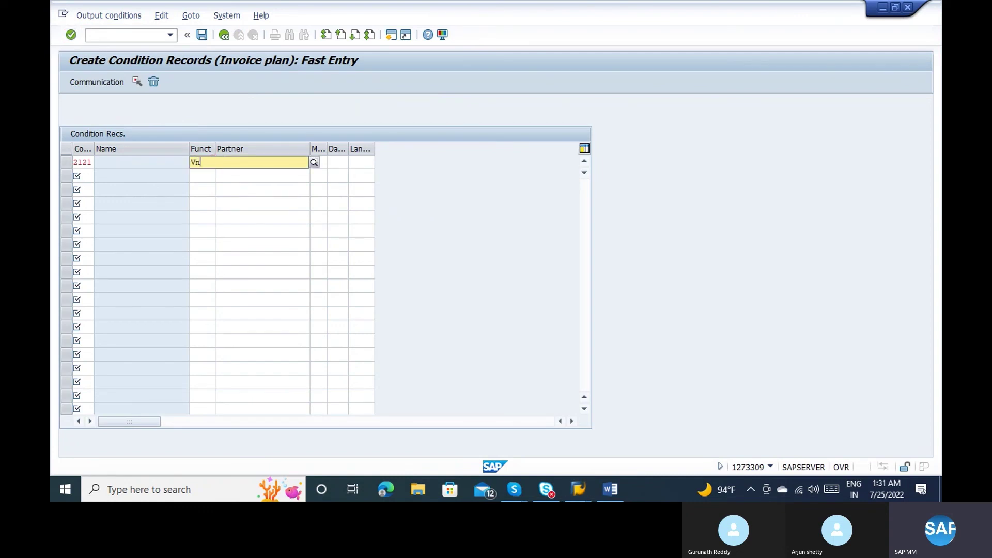
{"action": "key", "text": "Return"}
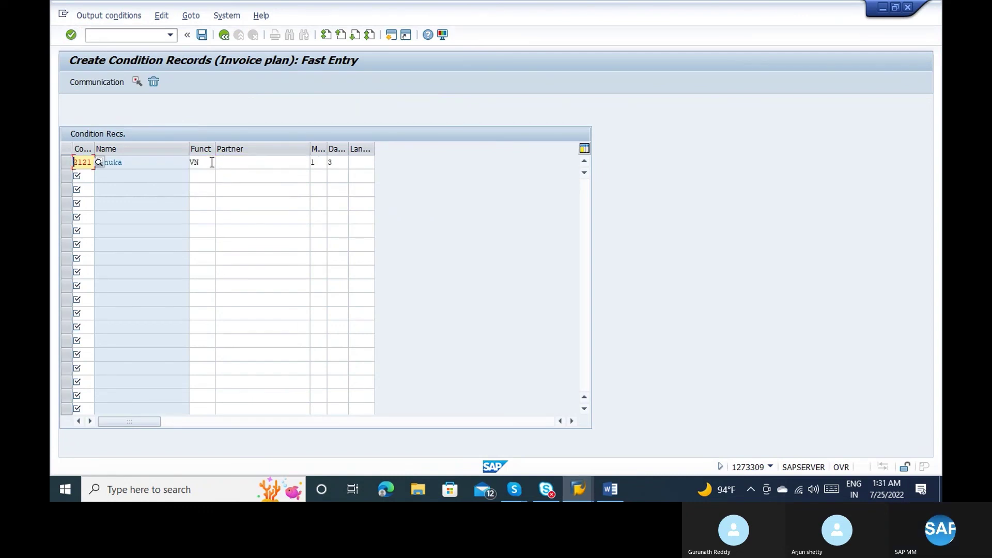
{"action": "left_click", "coordinate": [368, 162]}
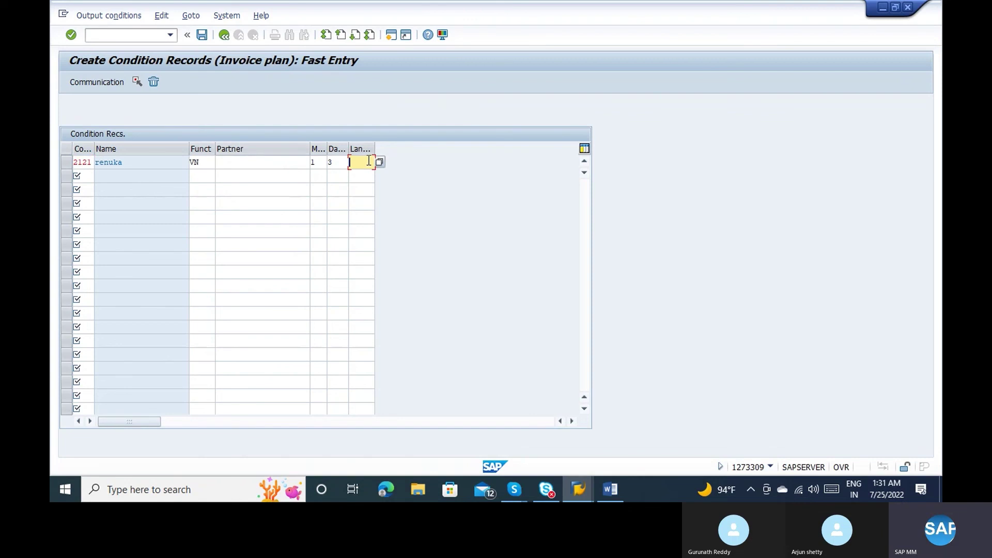
{"action": "type", "text": "EN"}
{"action": "key", "text": "Return"}
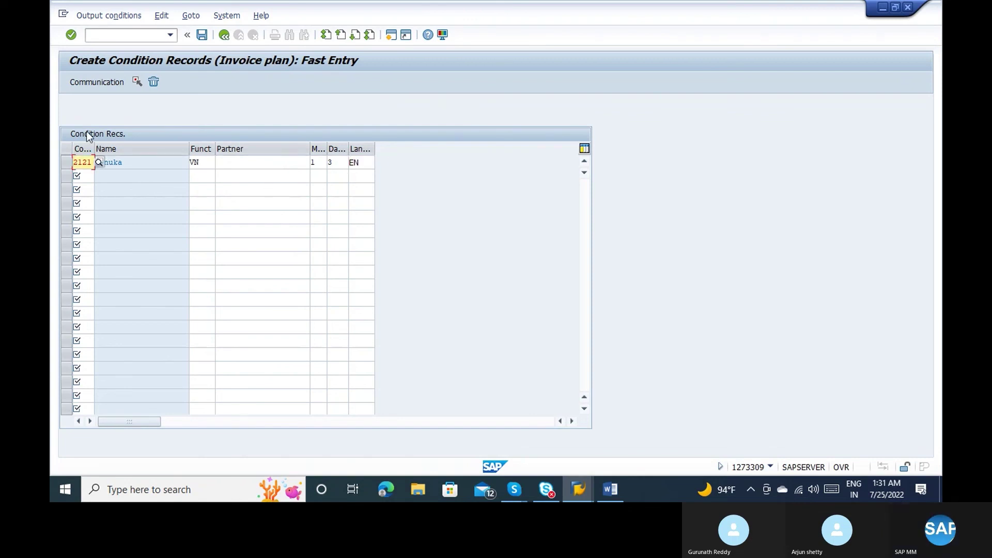
Set the record's communication to output device LP01, cover page Print, print immediately and release after output, then save and return to the application list.
{"action": "left_click", "coordinate": [80, 79]}
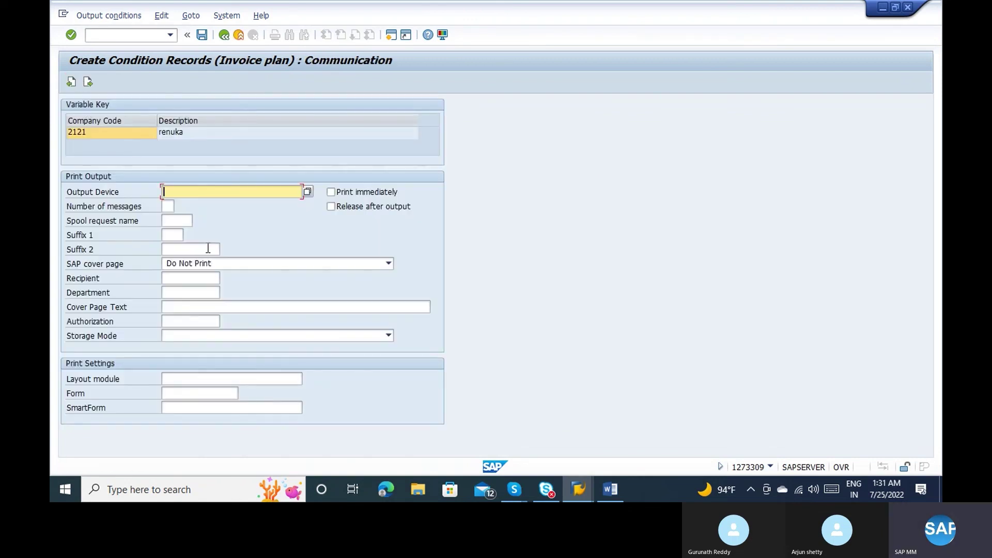
{"action": "type", "text": "lp01"}
{"action": "key", "text": "Return"}
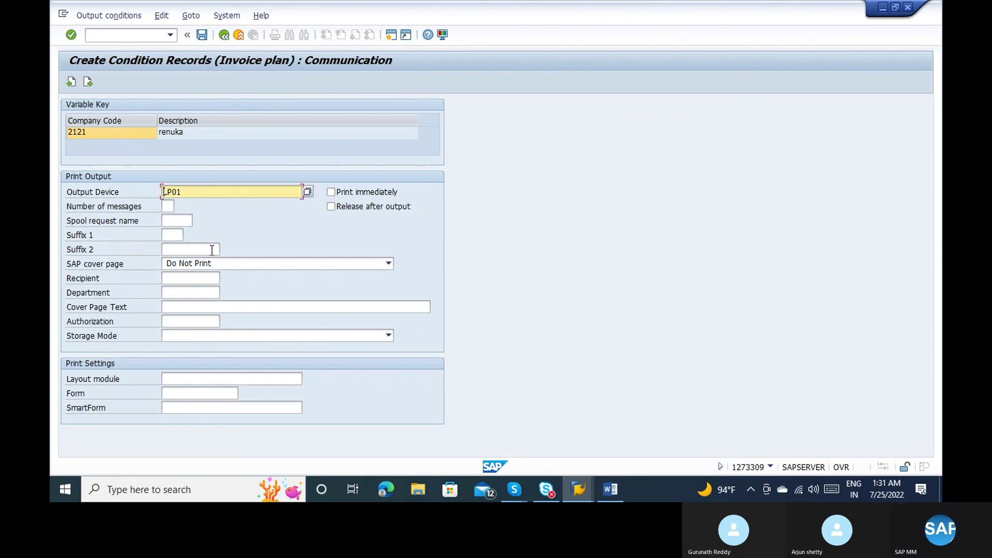
{"action": "left_click", "coordinate": [223, 261]}
{"action": "left_click", "coordinate": [217, 273]}
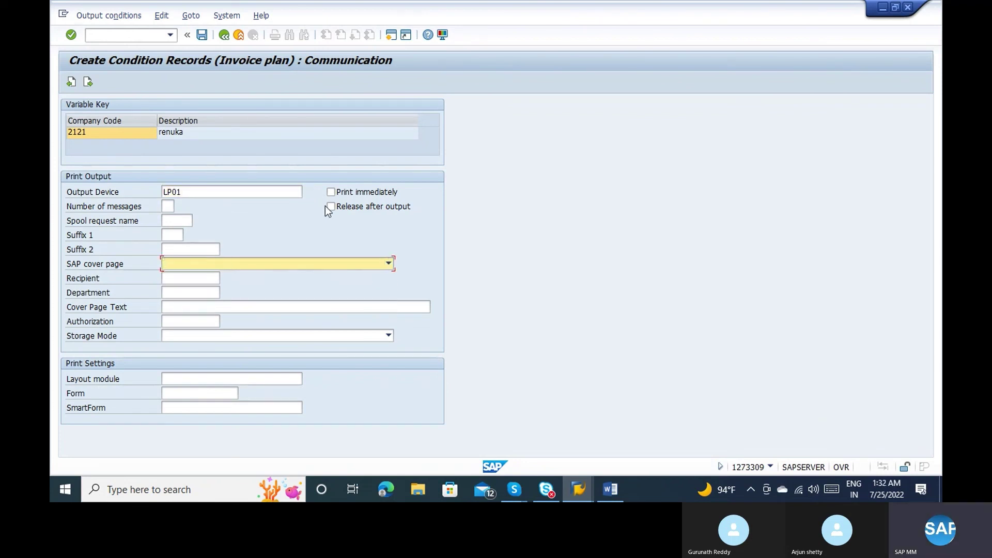
{"action": "left_click", "coordinate": [343, 194]}
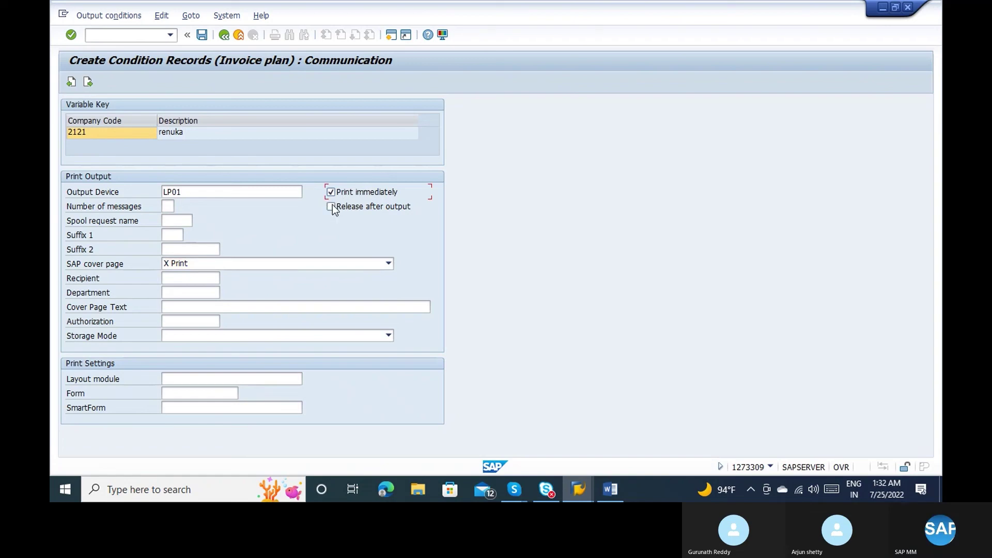
{"action": "left_click", "coordinate": [331, 207]}
{"action": "left_click", "coordinate": [201, 35]}
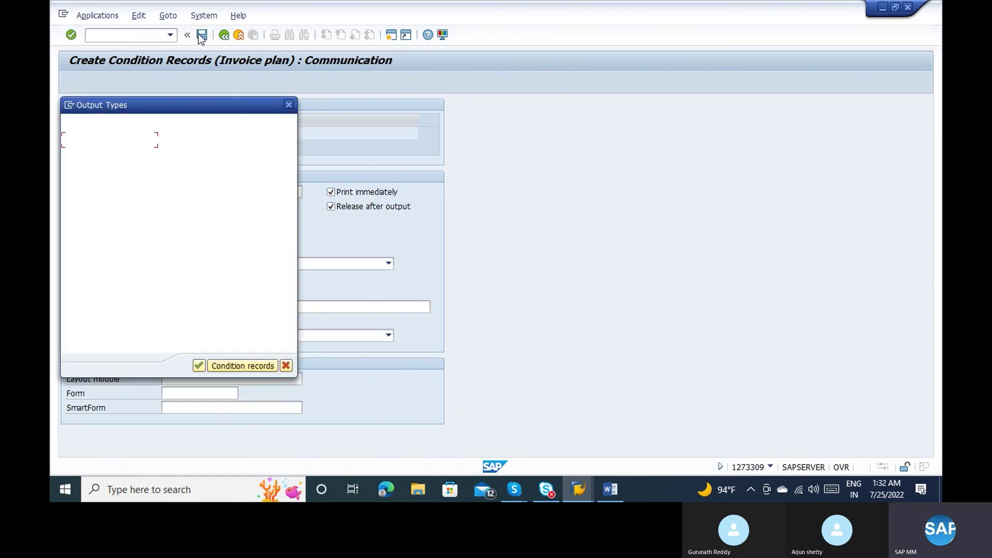
{"action": "key", "text": "F12"}
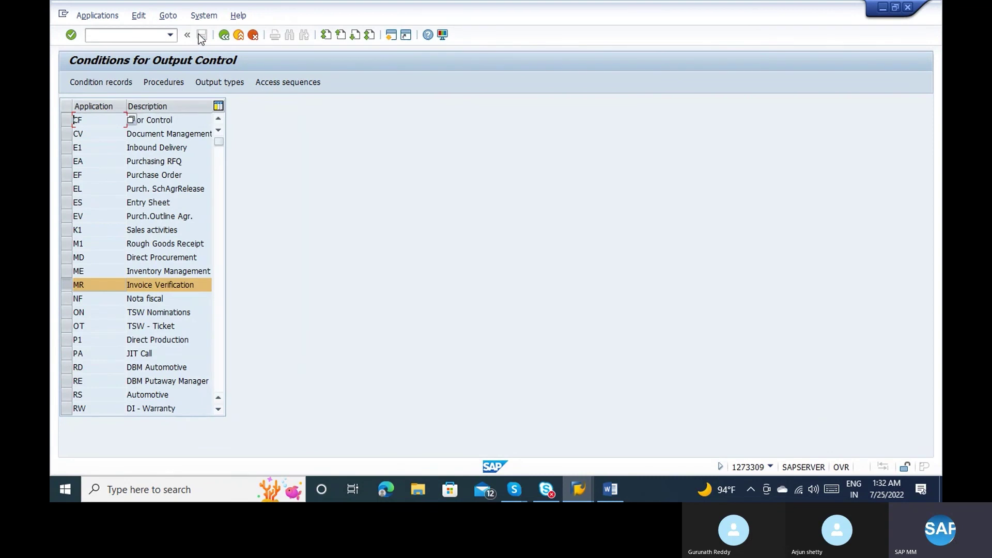